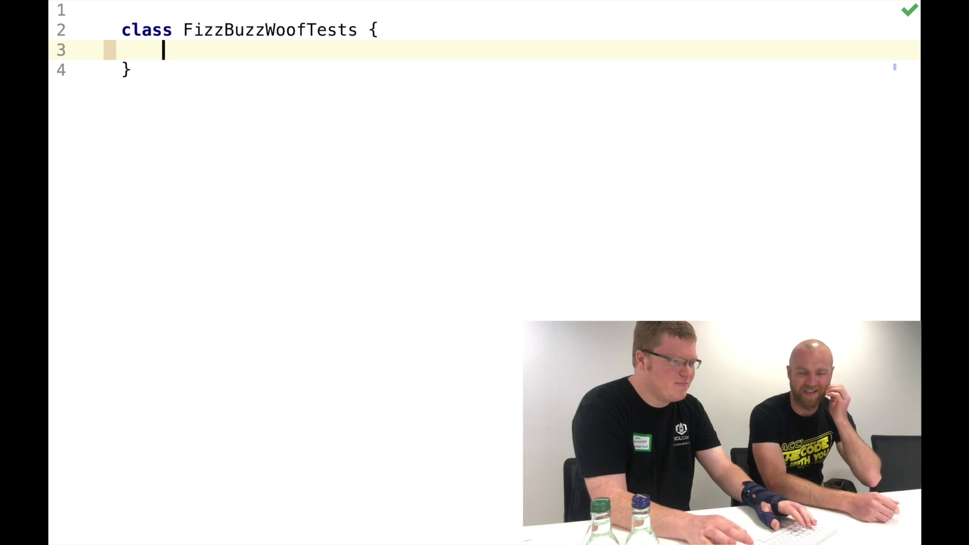
text(test)
- Expand the test live template into an empty JUnit function named `test one`, replacing 'can one'
key(Tab)
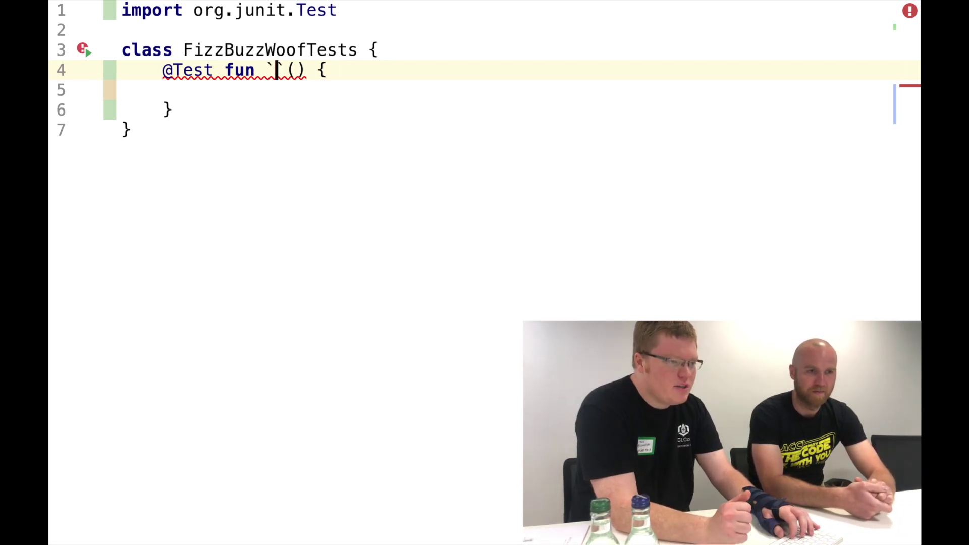
text(can)
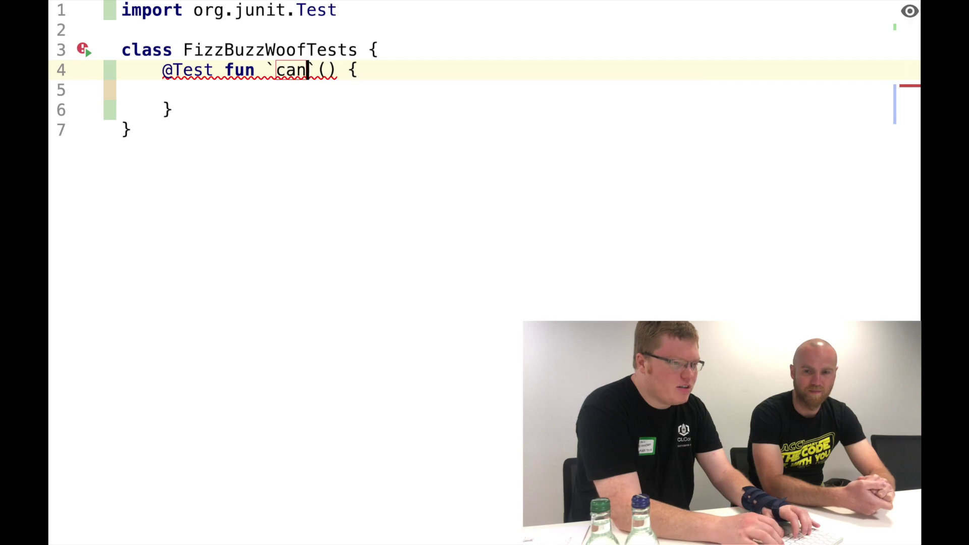
text( one)
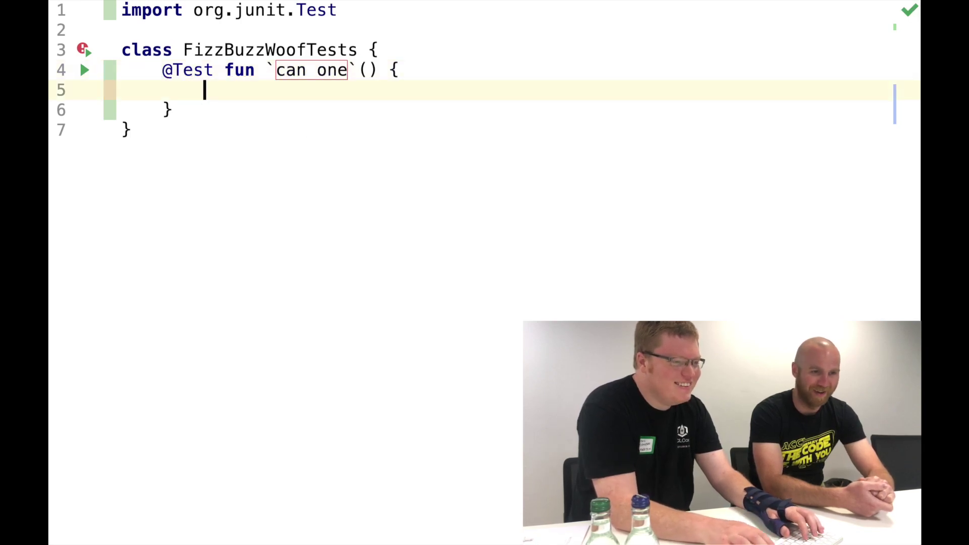
key(Up)
key(End)
key(Left)
key(Left)
key(Left)
key(Left)
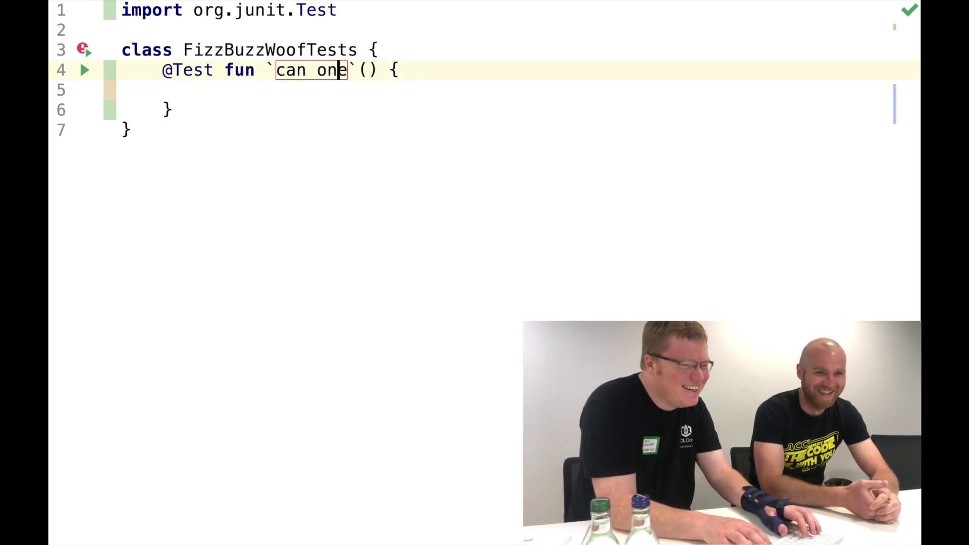
key(Down)
key(Up)
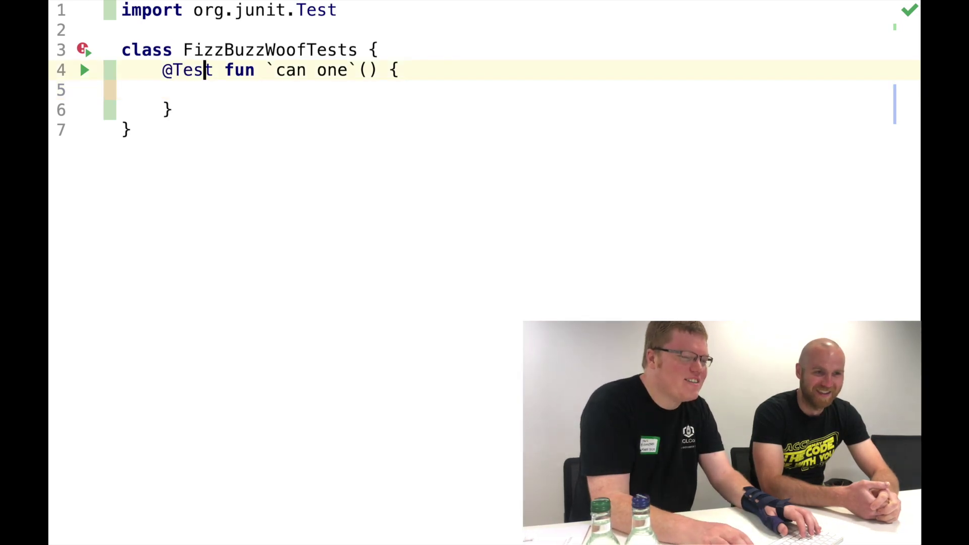
key(Right)
key(Right)
key(Right)
key(ctrl+shift+Right)
key(ctrl+shift+Right)
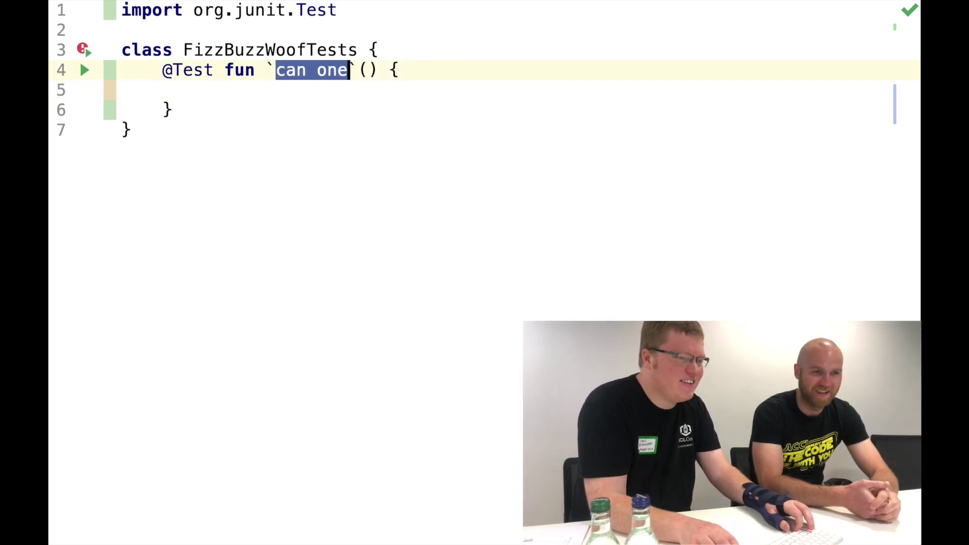
key(BackSpace)
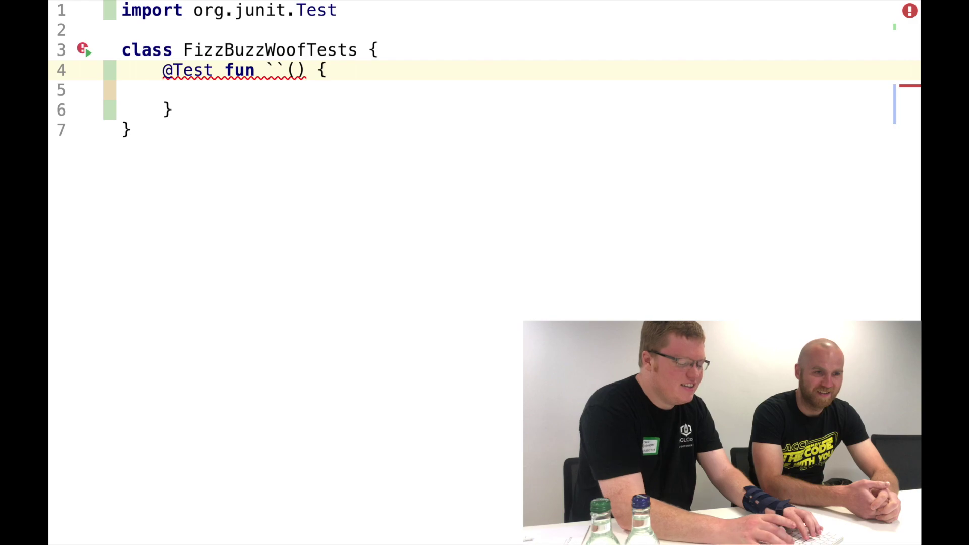
text(test one)
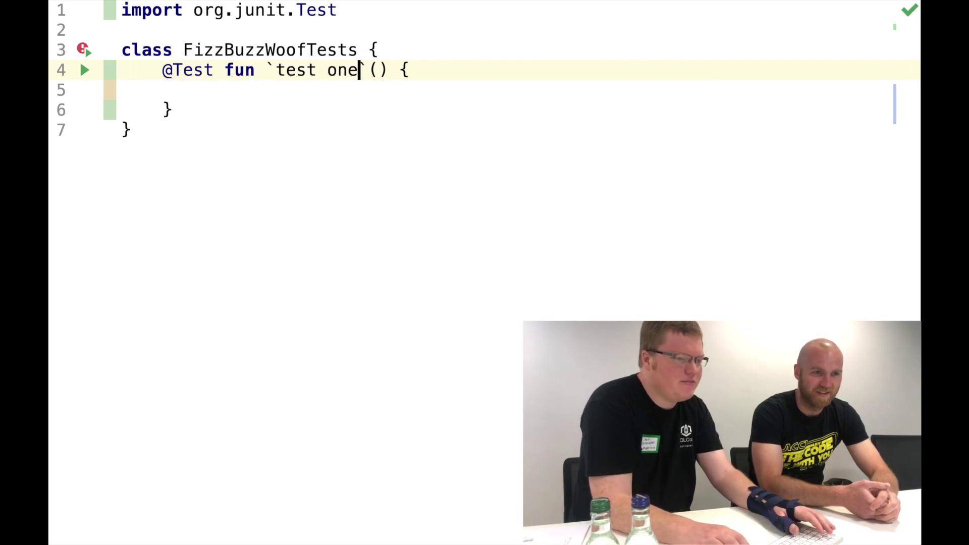
key(Down)
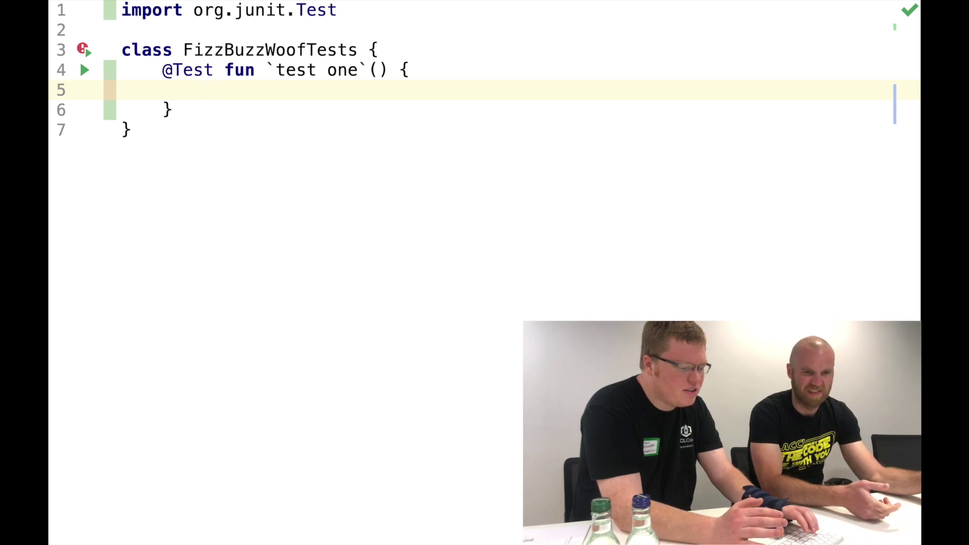
text(fixxb)
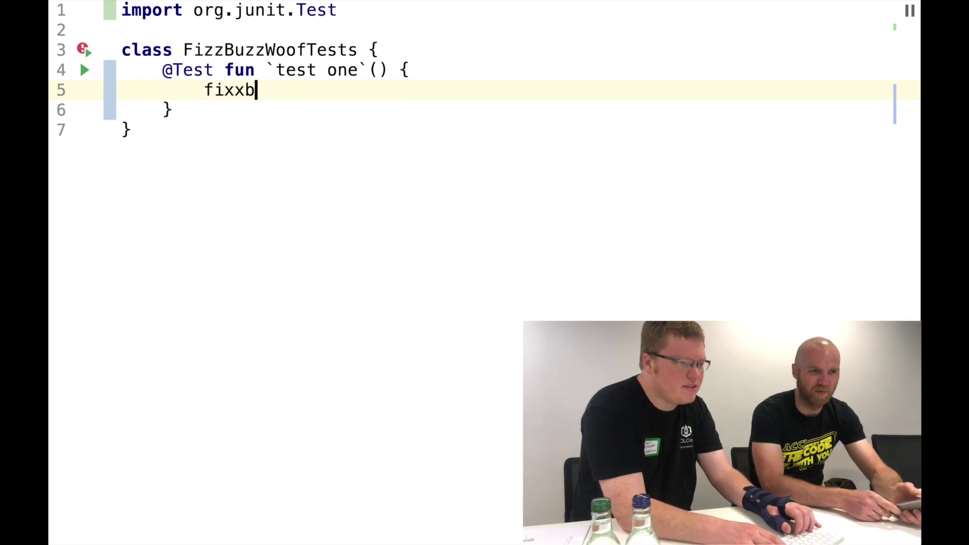
- Write the call fizzbuzz(1) in the test body, fixing typos and a stray 9 argument
key(BackSpace)
key(BackSpace)
key(BackSpace)
text(zbb)
key(BackSpace)
key(BackSpace)
text(zbuz)
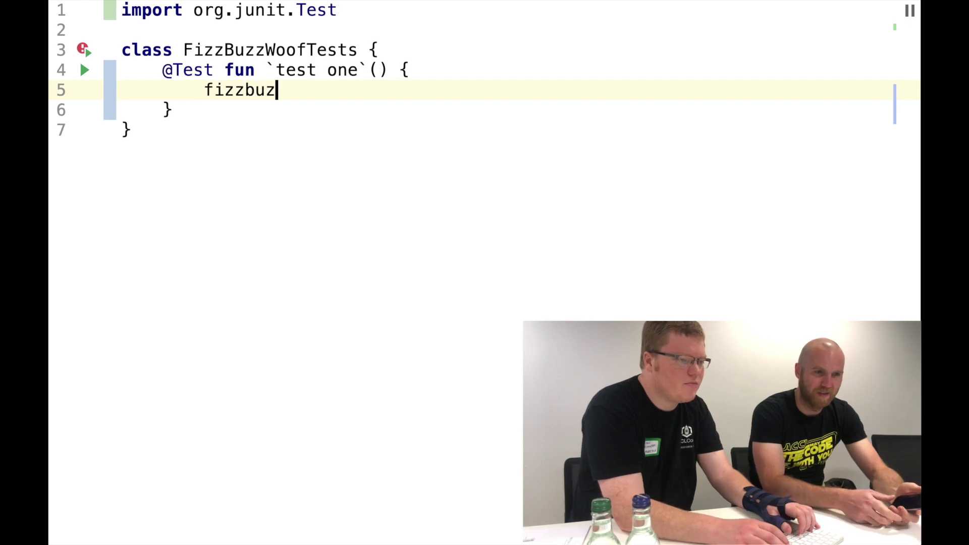
text(z()
key(Left)
key(Left)
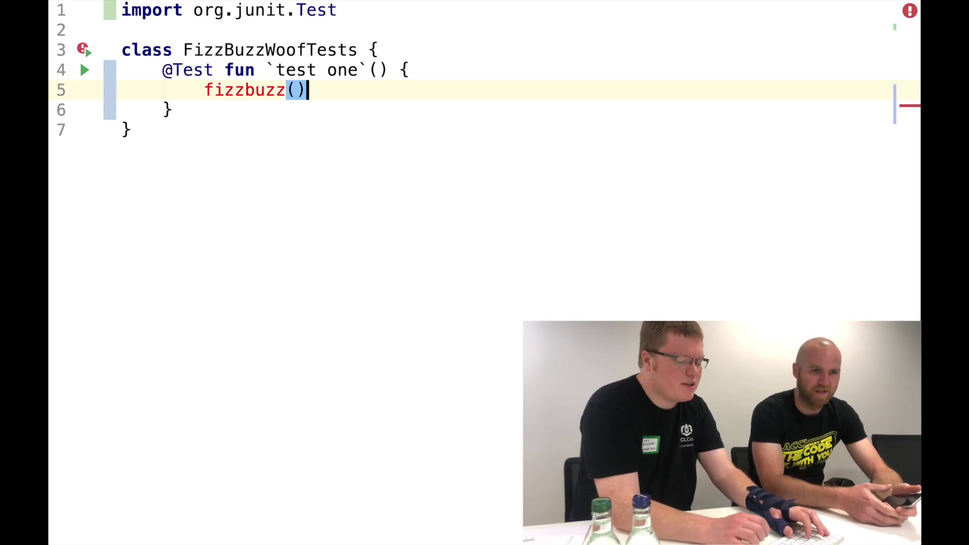
key(Left)
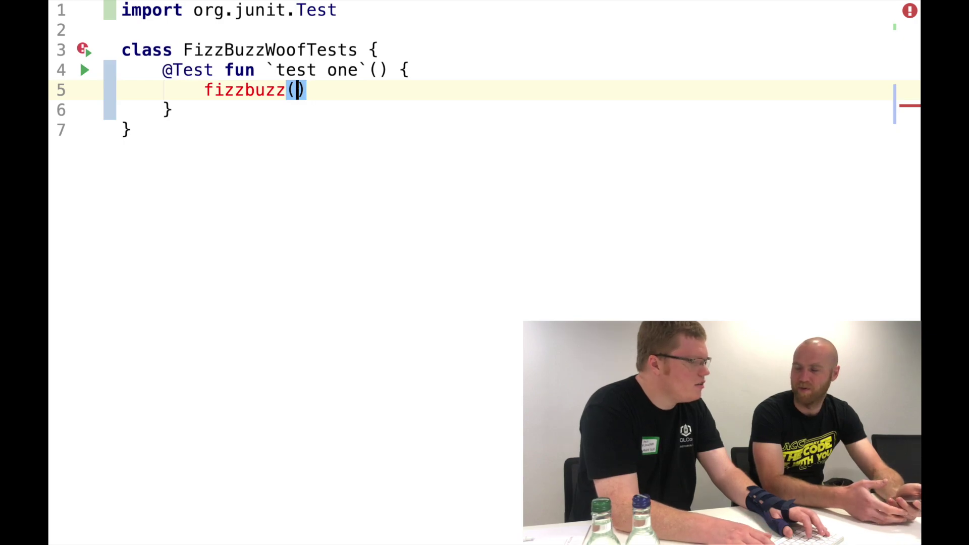
text(1)
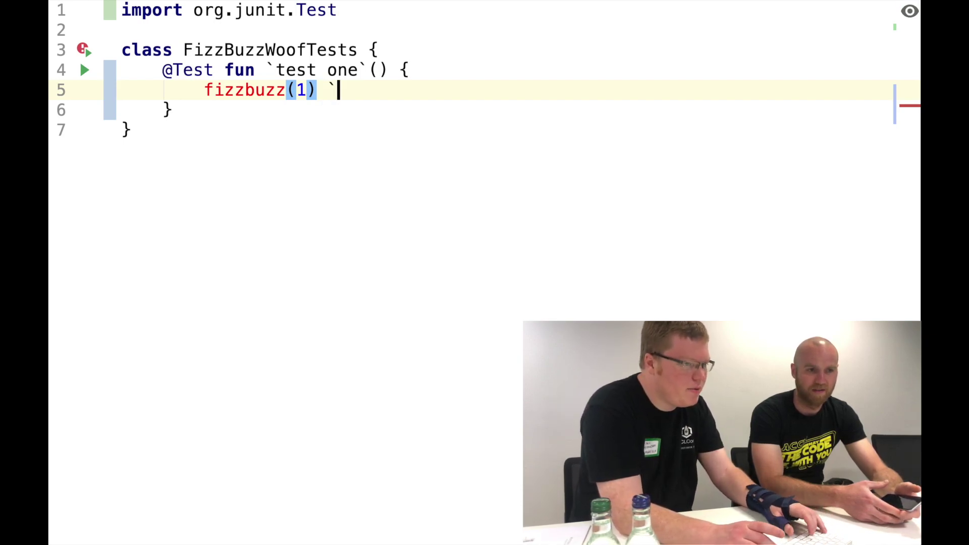
text(should be)
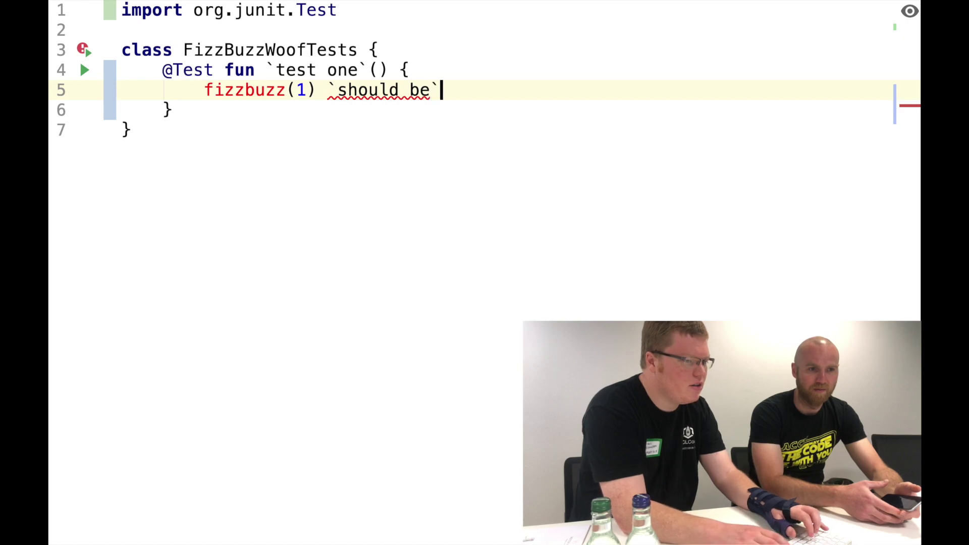
key(BackSpace)
key(BackSpace)
key(BackSpace)
key(BackSpace)
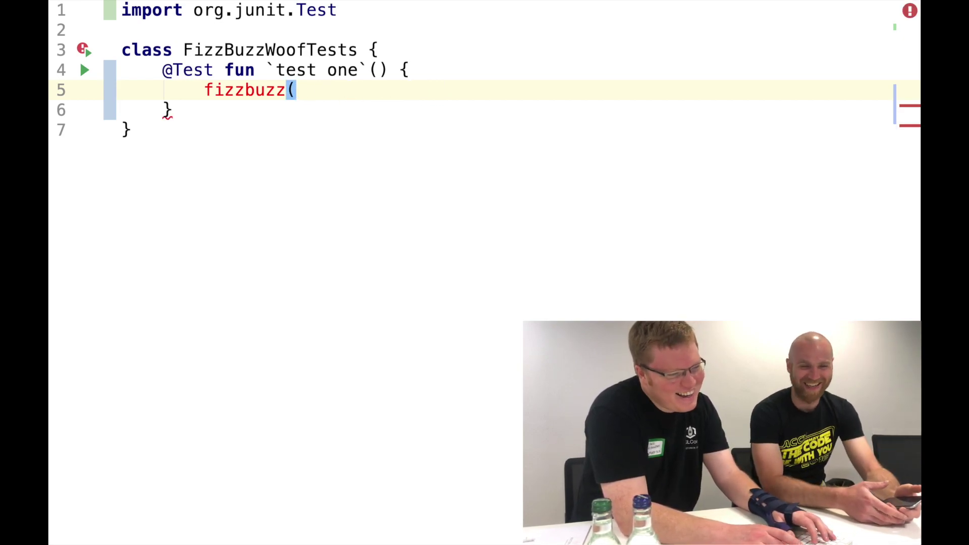
text(9)
key(BackSpace)
text(1))
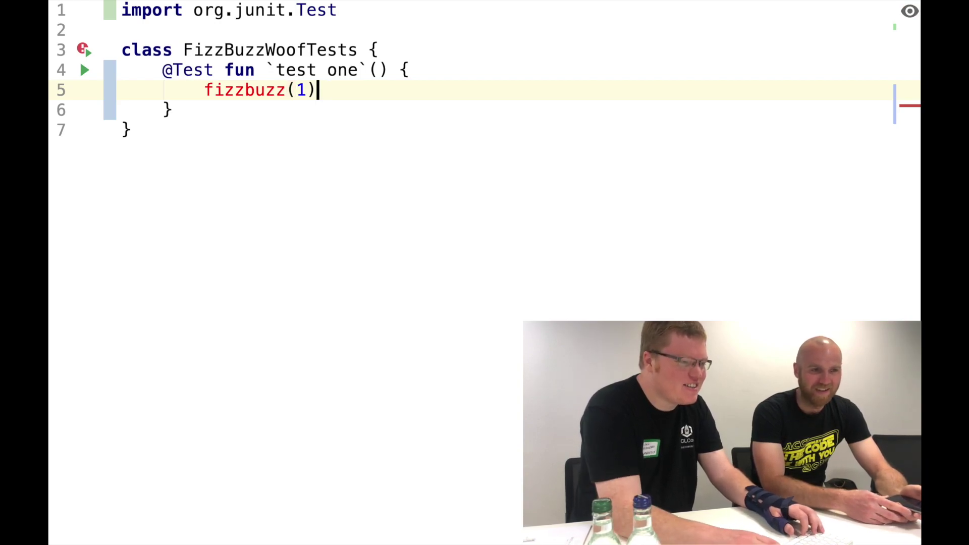
key(Home)
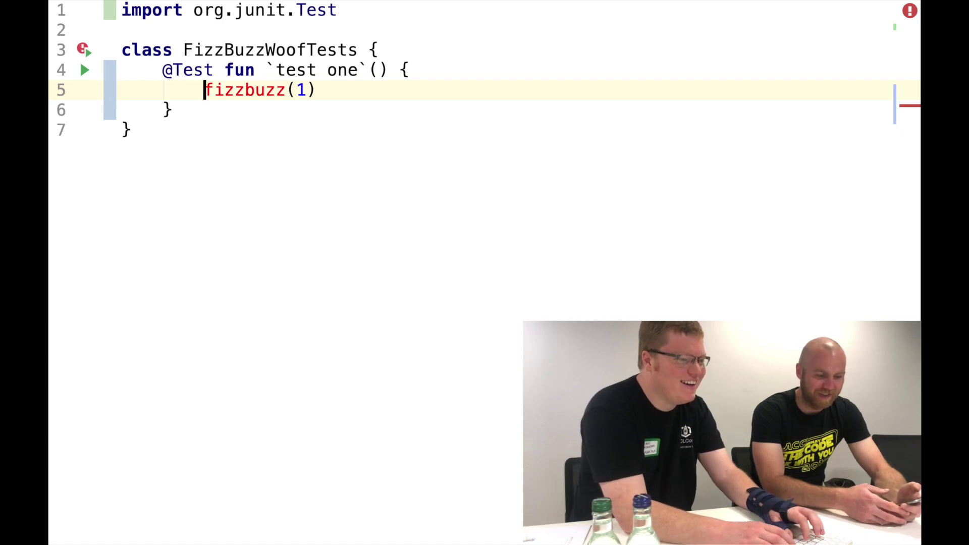
text(Assert.)
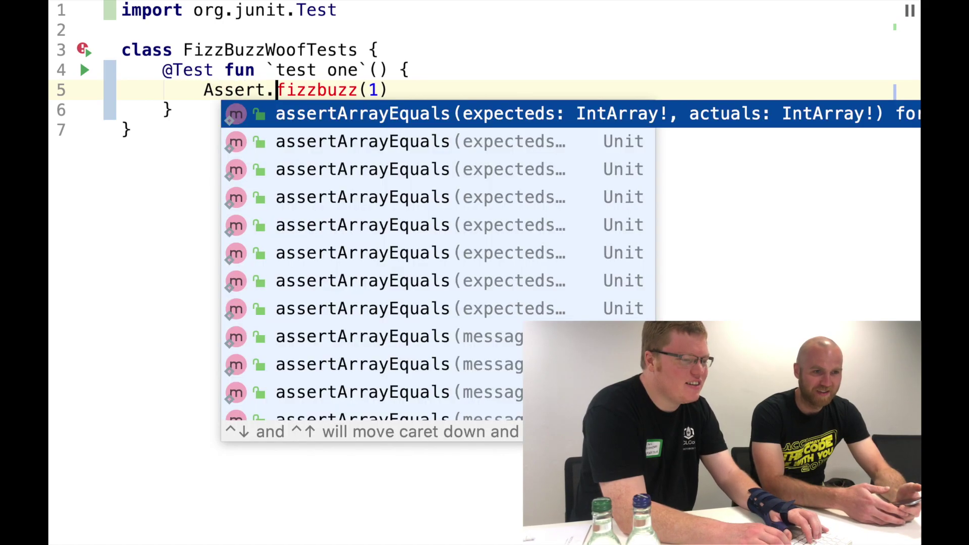
text(assertEqu)
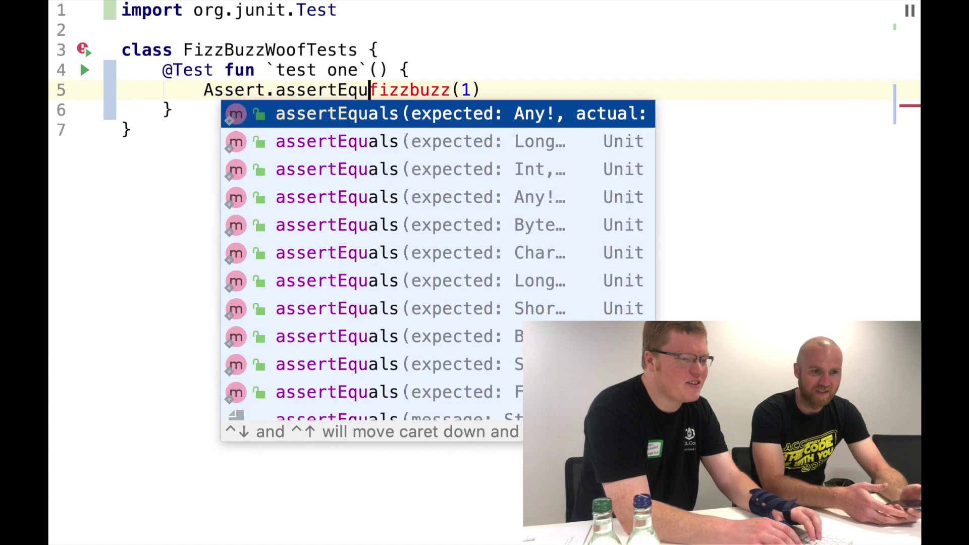
text(als)
- Wrap the call in assertEquals with the expected value "1"
key(Escape)
text(()
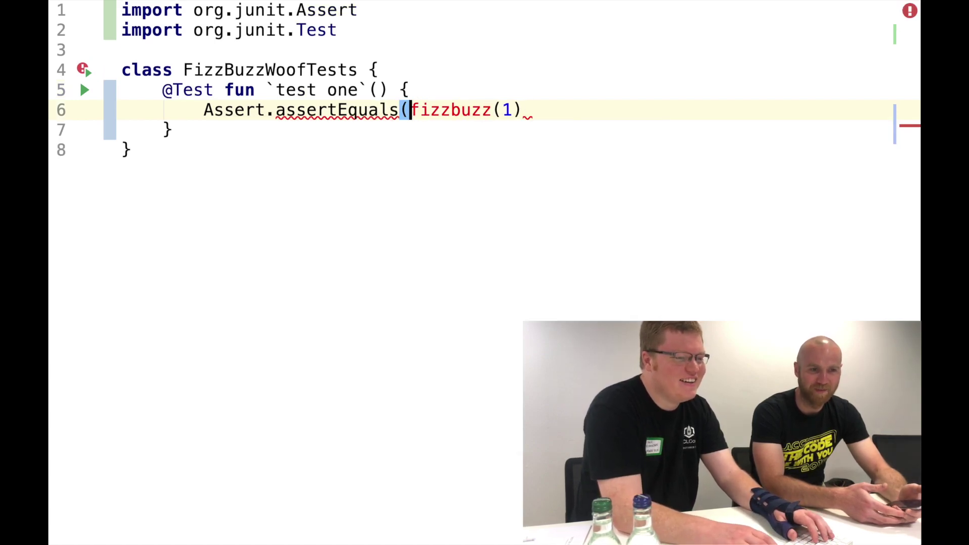
key(End)
text())
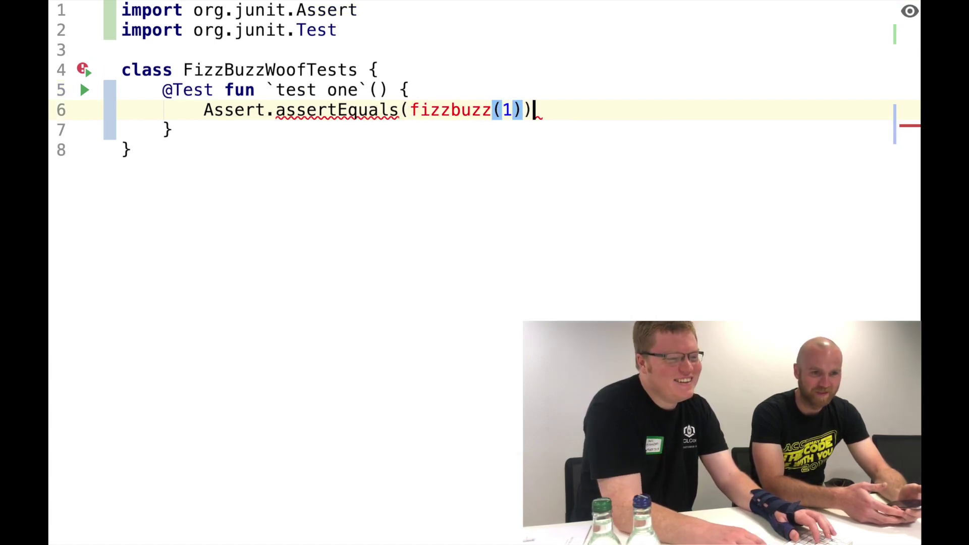
key(BackSpace)
key(Left)
key(Left)
key(Left)
key(Left)
key(Left)
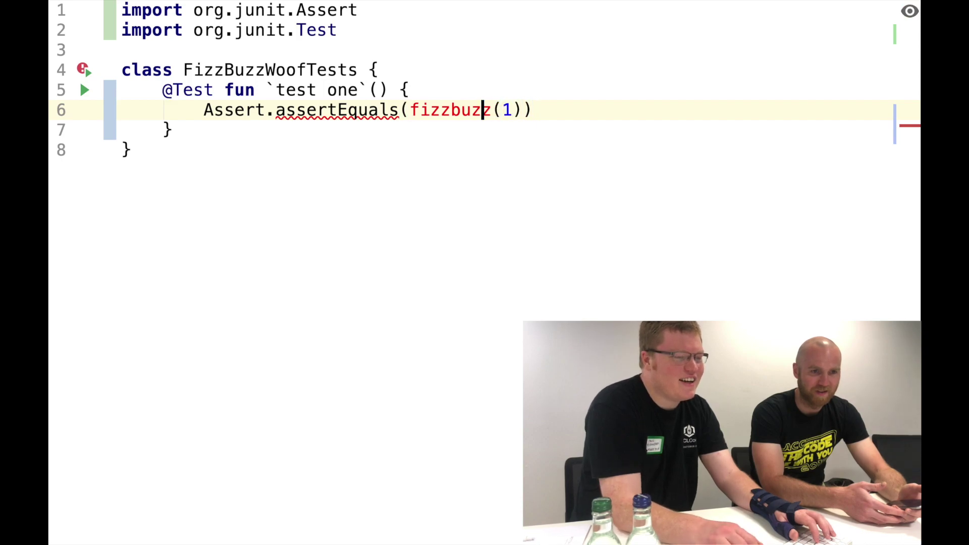
key(Left)
key(Left)
key(Left)
text(")
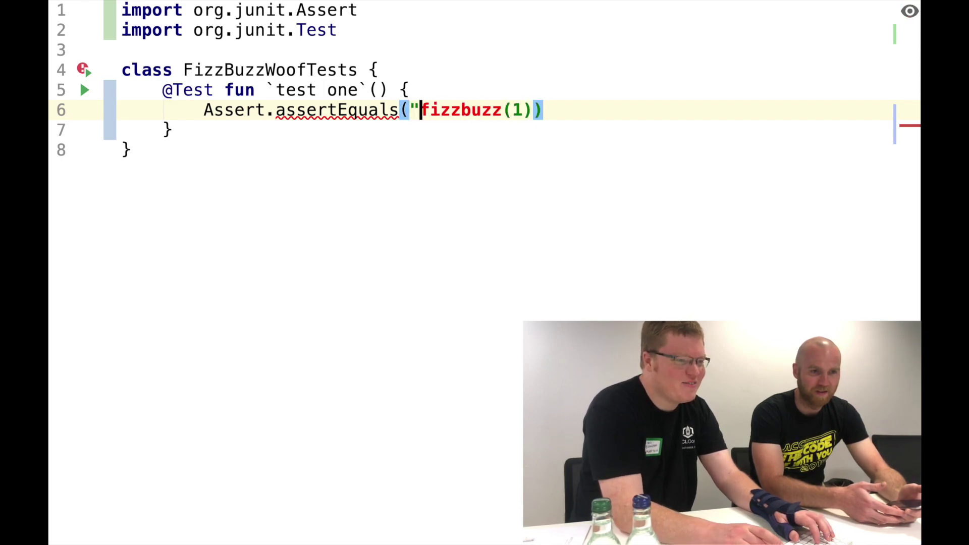
text(",)
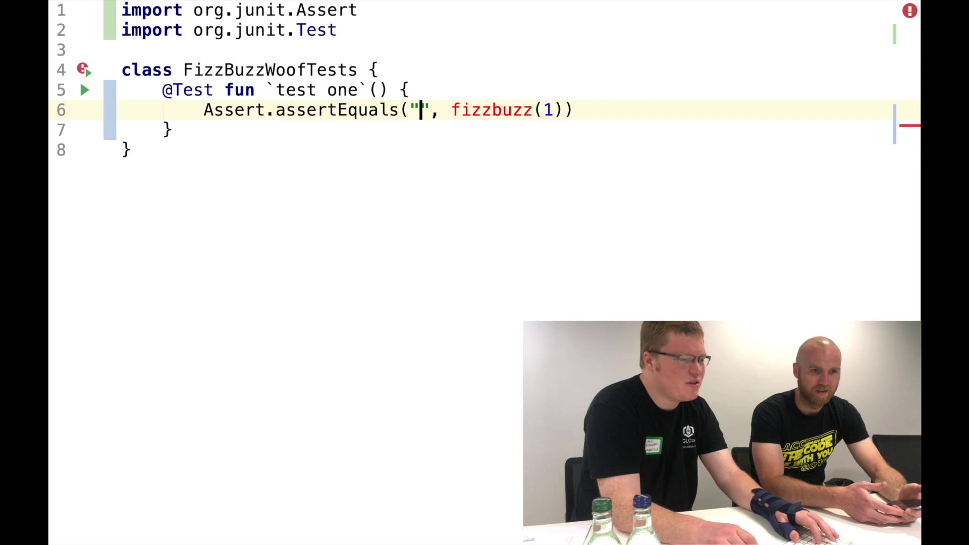
key(Left)
key(Left)
key(Left)
text(1)
key(End)
key(Left)
key(Left)
key(Left)
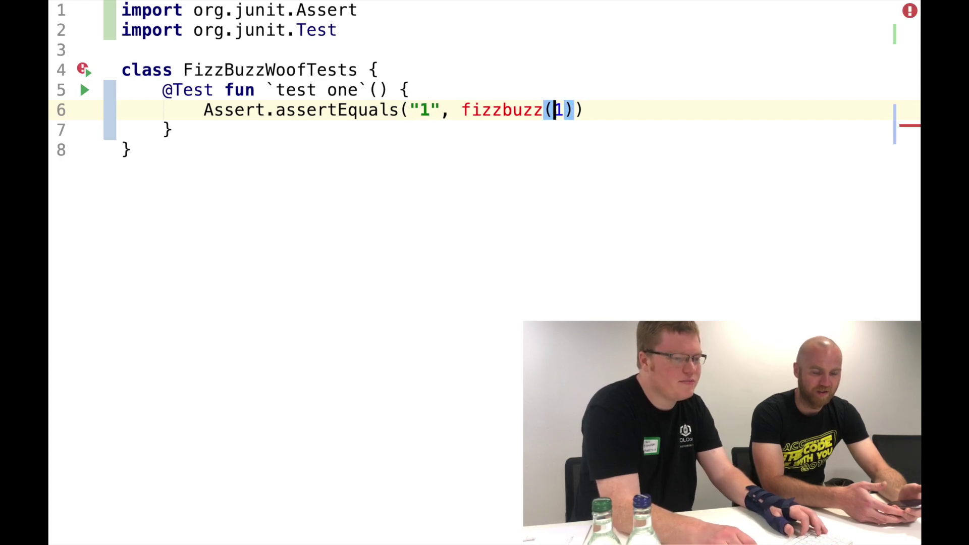
key(Left)
key(Left)
- Generate a private fizzbuzz function returning "1" and run the tests
key(alt+Return)
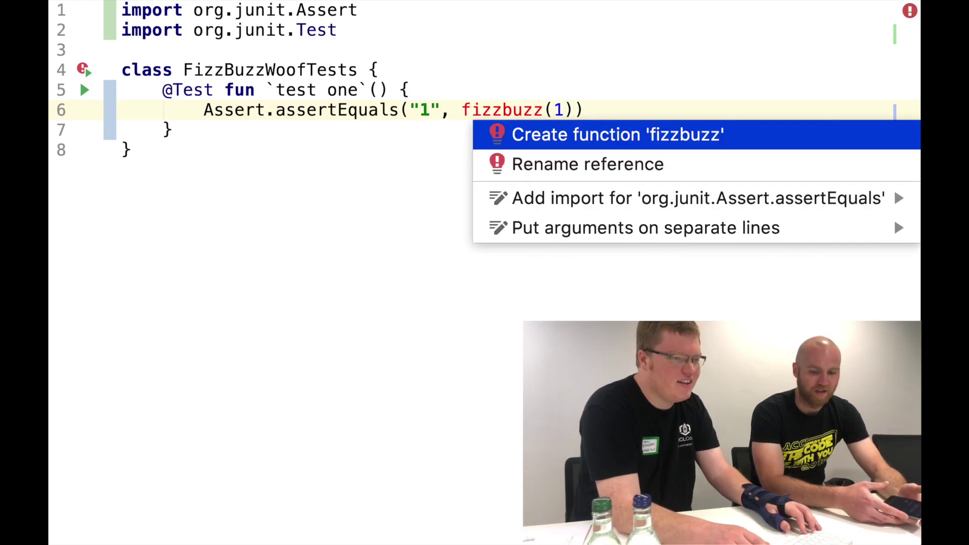
key(Return)
key(Return)
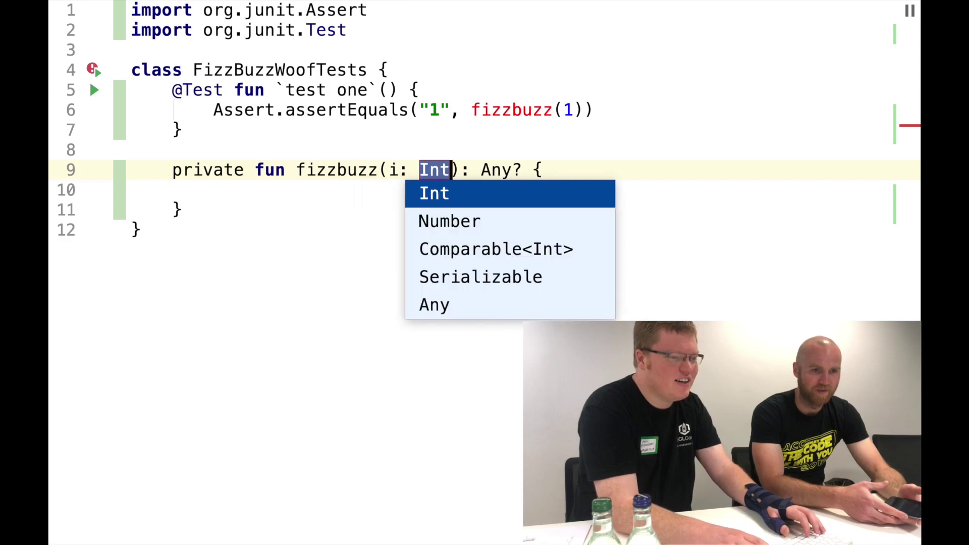
key(Return)
key(Return)
key(BackSpace)
text(ret)
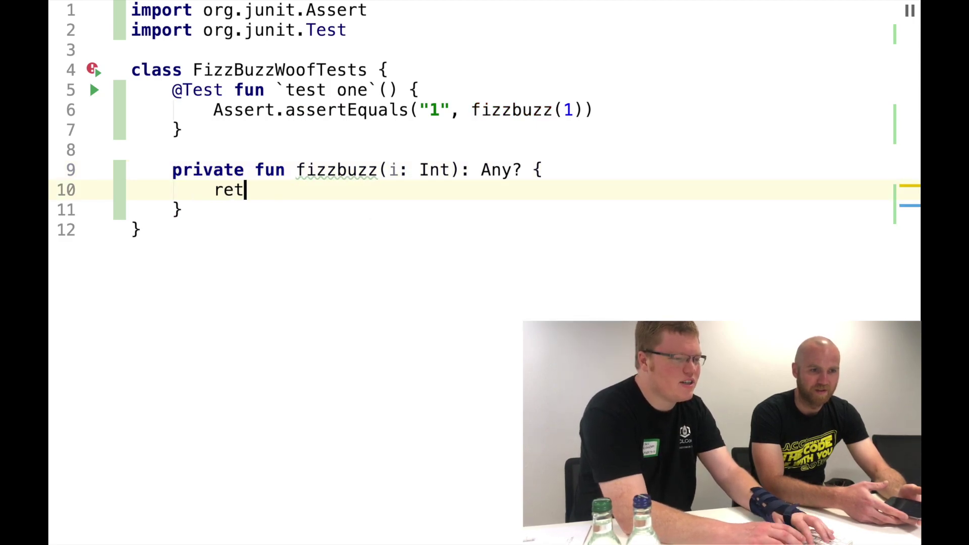
text(urn "1)
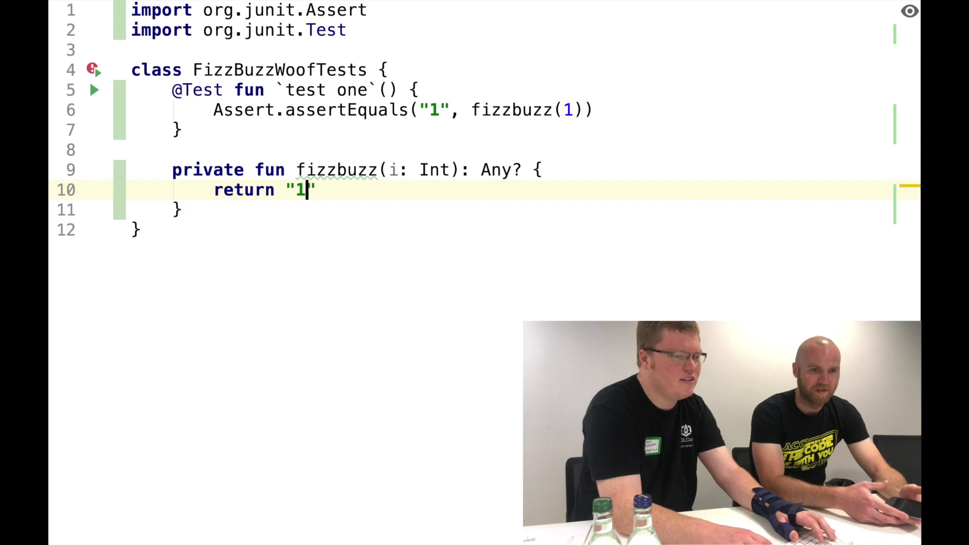
key(Right)
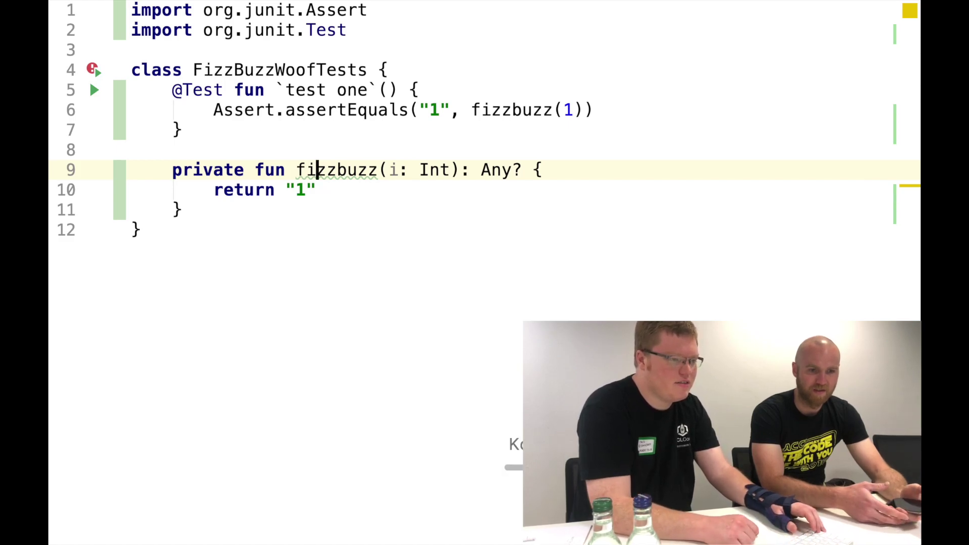
key(ctrl+shift+r)
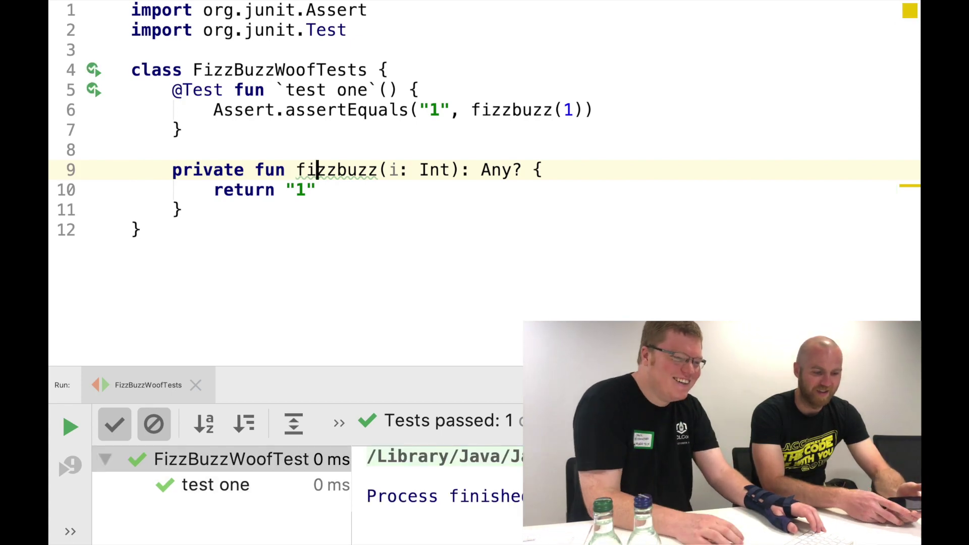
key(Up)
key(Up)
key(Up)
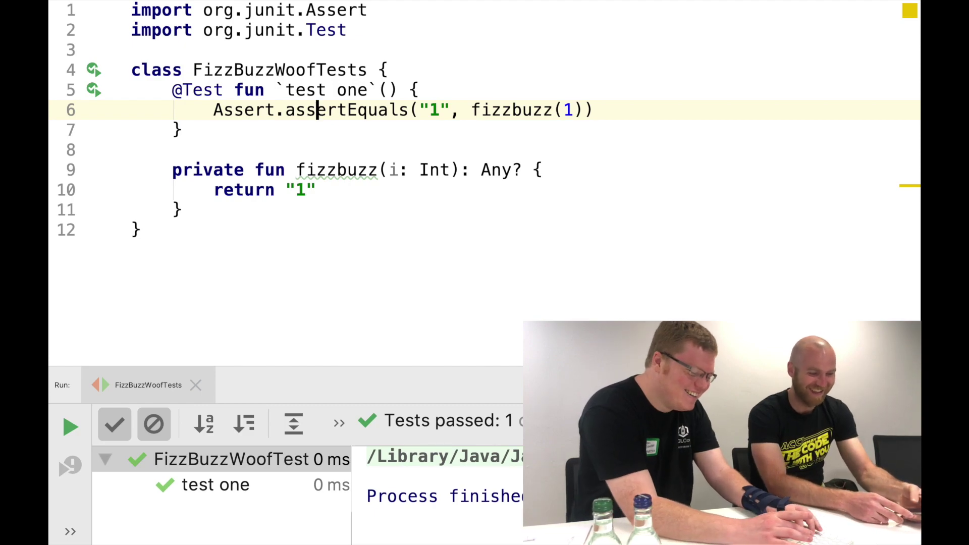
- Add a second assertion expecting "2" from fizzbuzz(2), importing assertEquals directly
key(super+d)
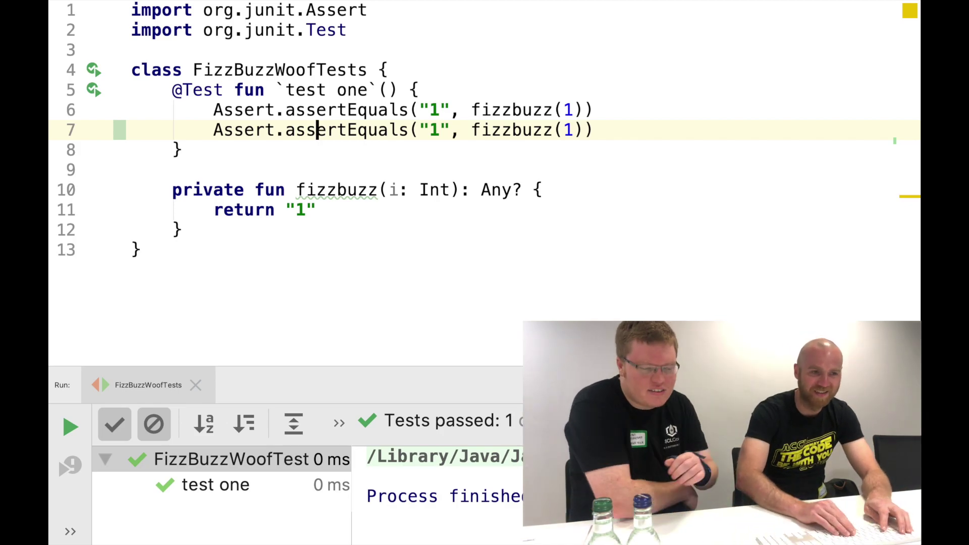
key(alt+Return)
key(Return)
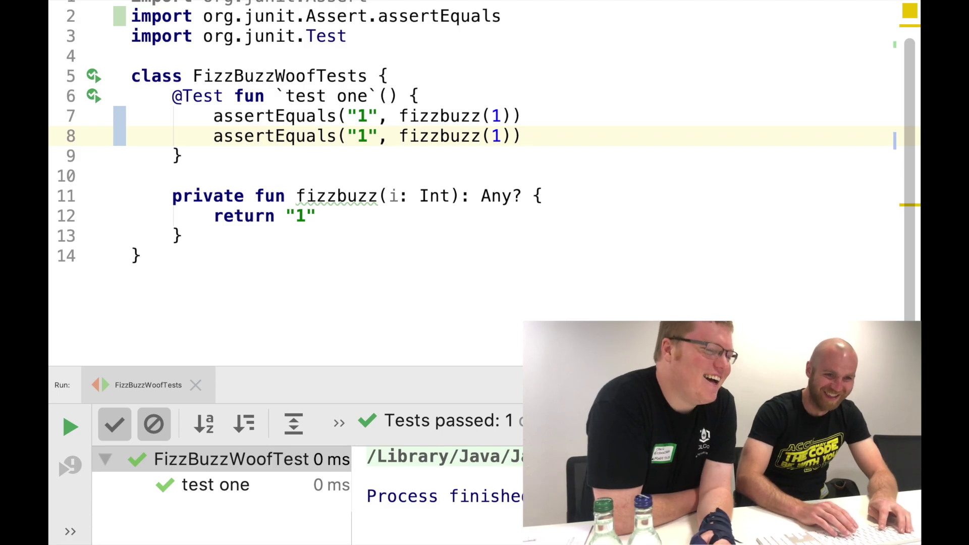
key(End)
key(Left)
key(Left)
key(Left)
key(Delete)
text(2)
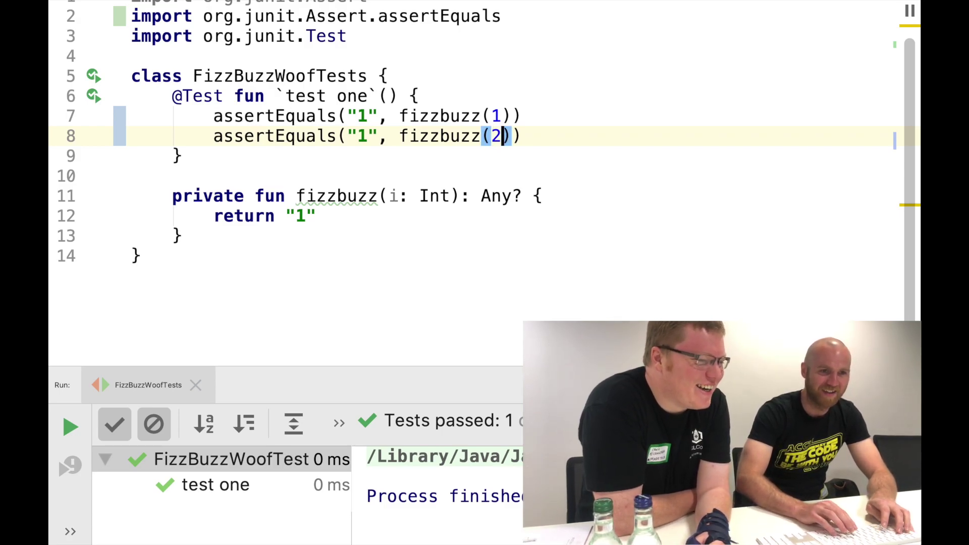
key(alt+Left)
key(alt+Left)
key(alt+Left)
key(Delete)
text(2)
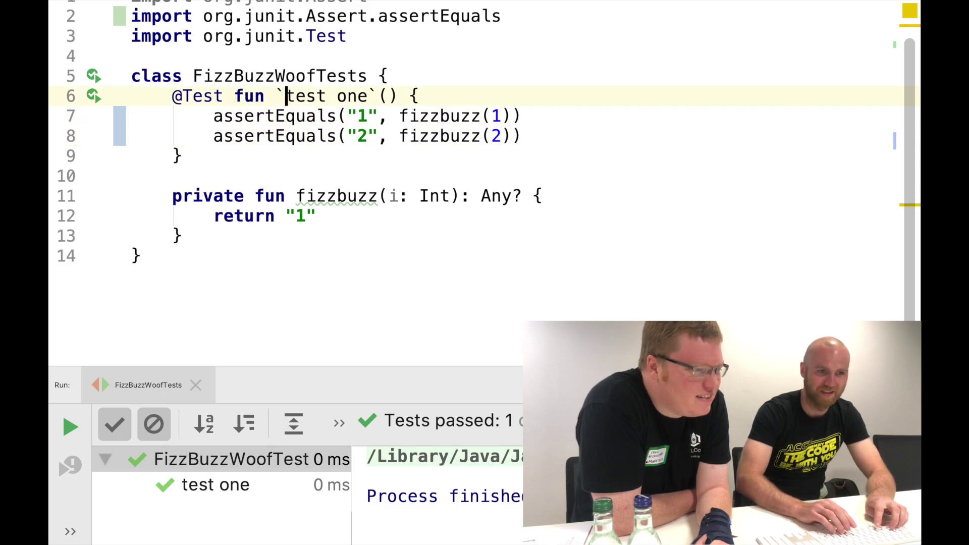
- Make fizzbuzz return i.toString() and rerun the tests
key(Down)
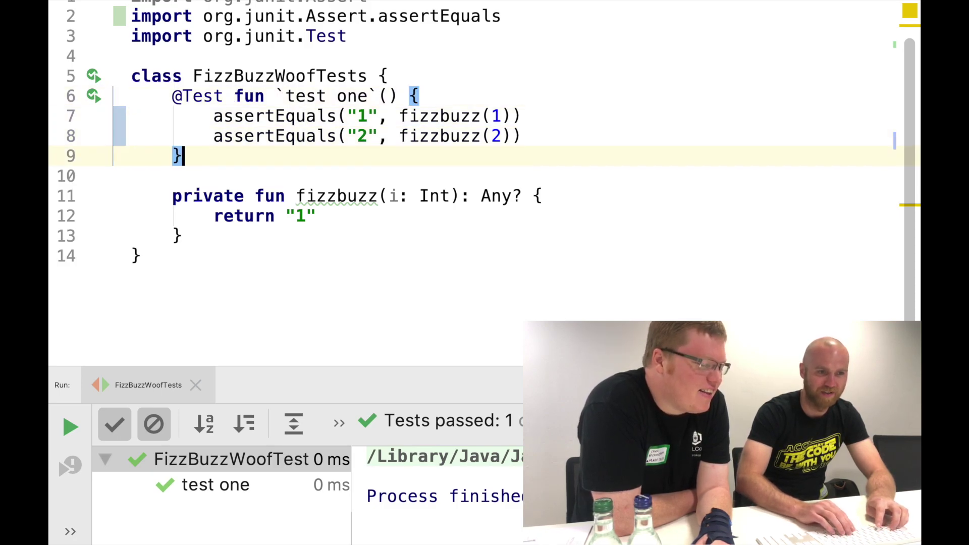
key(Down)
key(Down)
key(Down)
key(shift+End)
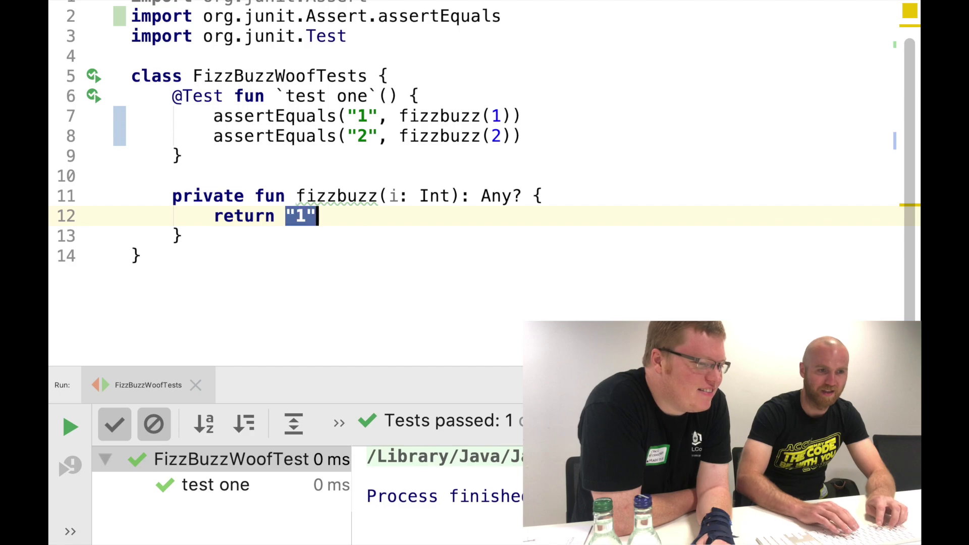
text(i.tos)
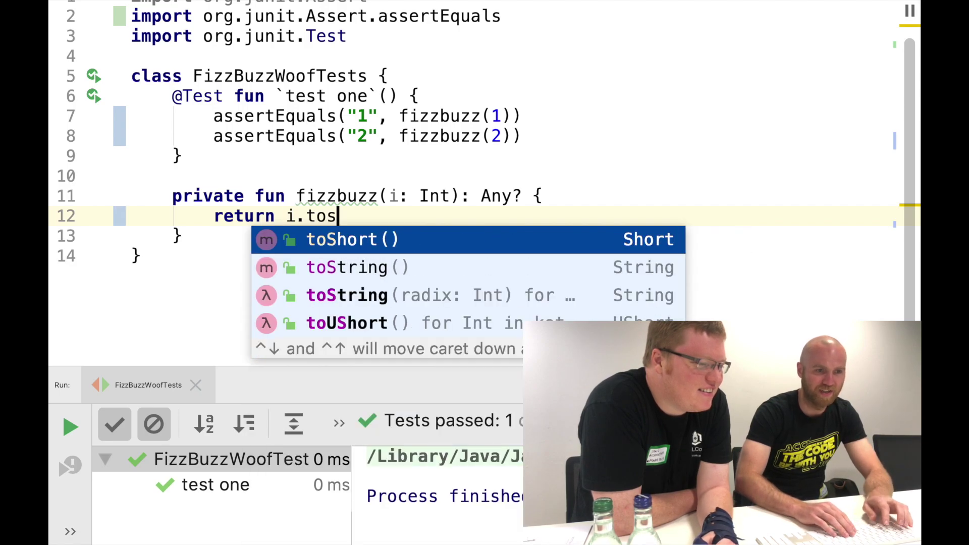
key(Down)
key(Return)
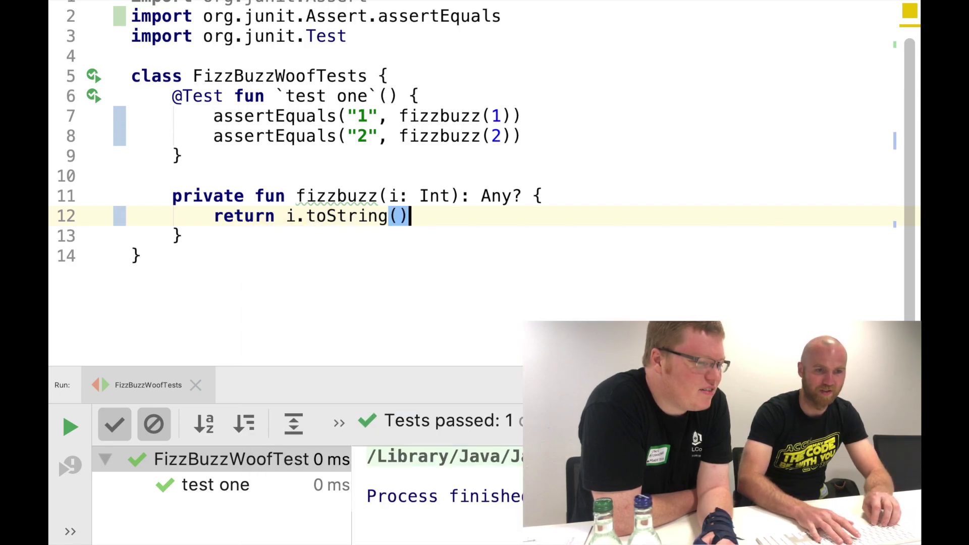
key(ctrl+r)
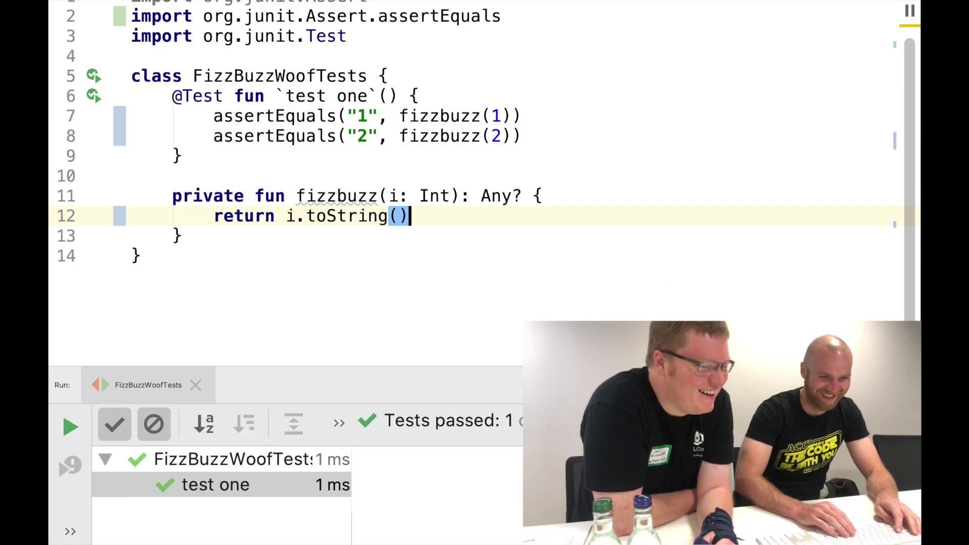
- Replace fizzbuzz's Any? return type with String and rerun the tests
key(Up)
key(Up)
key(Up)
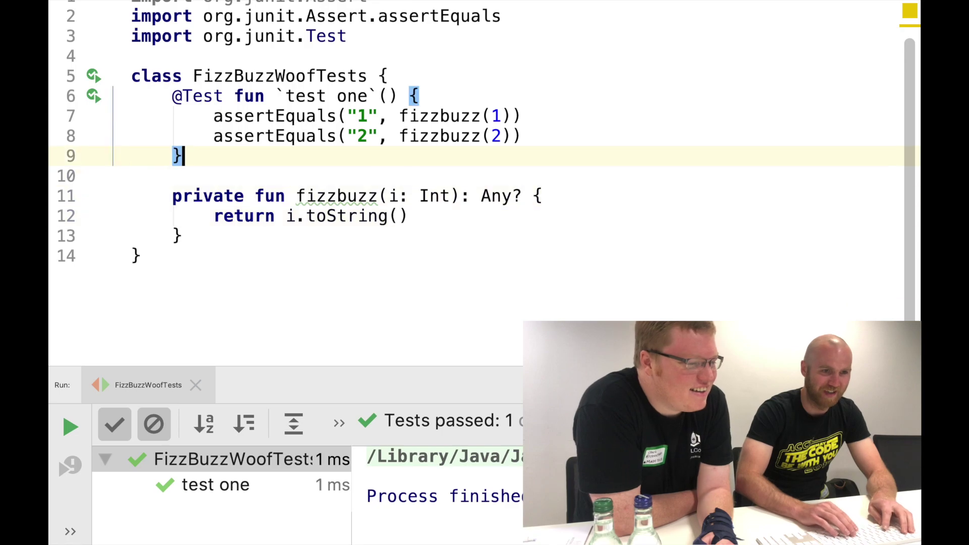
click(409, 136)
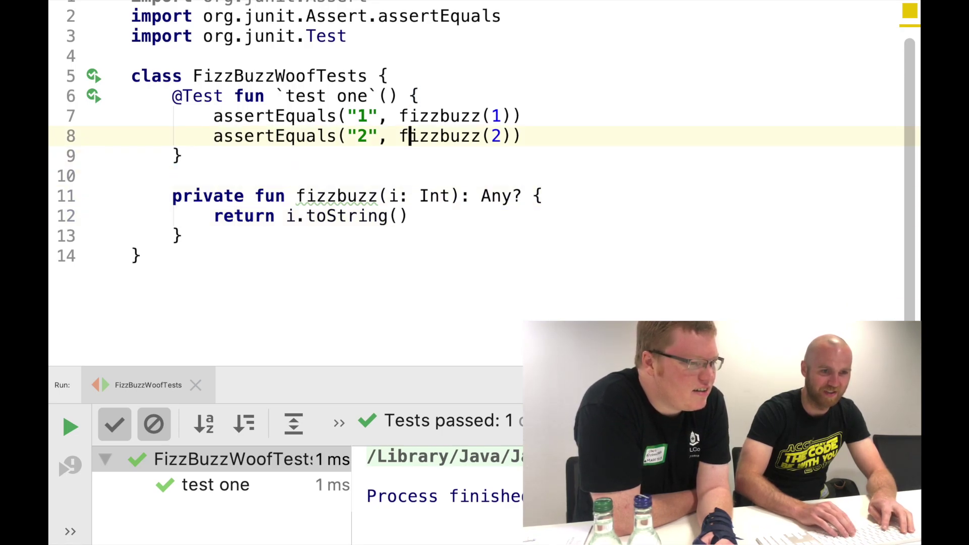
key(Down)
key(Down)
key(Down)
key(Down)
key(Up)
key(Down)
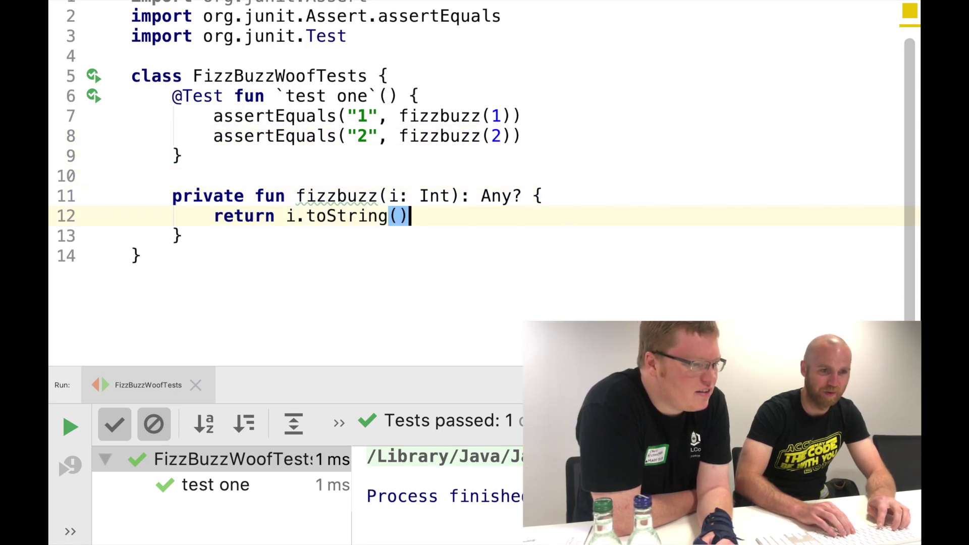
key(Up)
key(End)
key(Left)
key(Left)
key(shift+Left)
key(shift+Left)
key(shift+Left)
text(String)
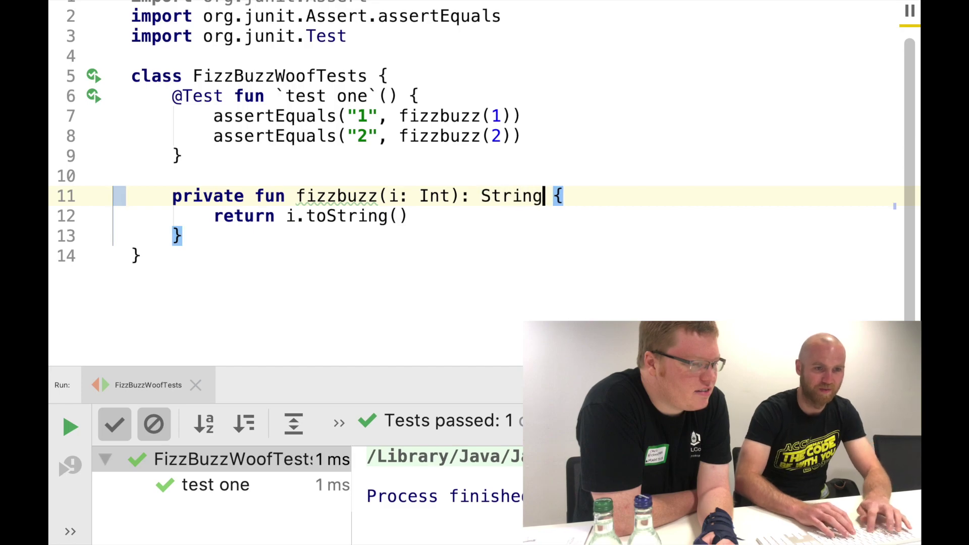
key(ctrl+r)
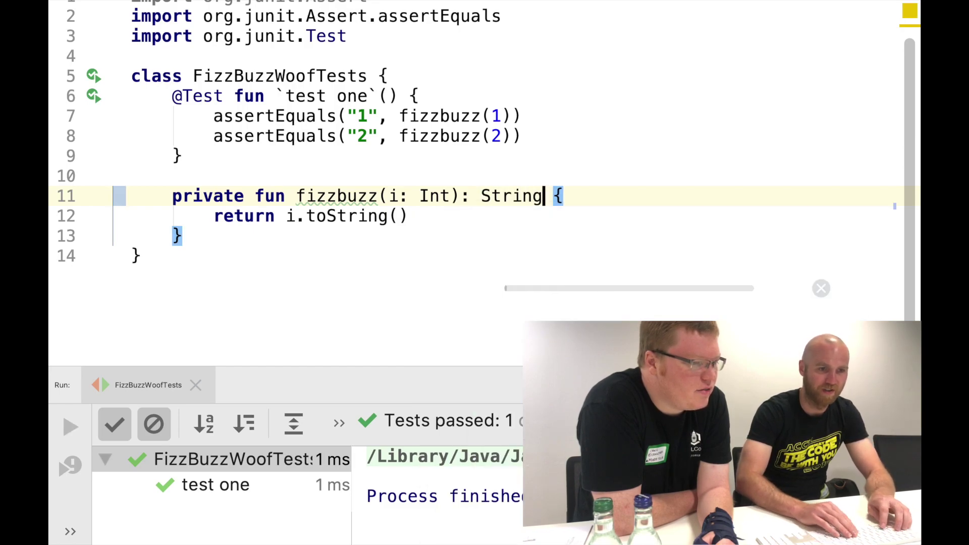
- Copy the fizzbuzz(1) call and start a new line above the assertions
key(Up)
key(Up)
key(Up)
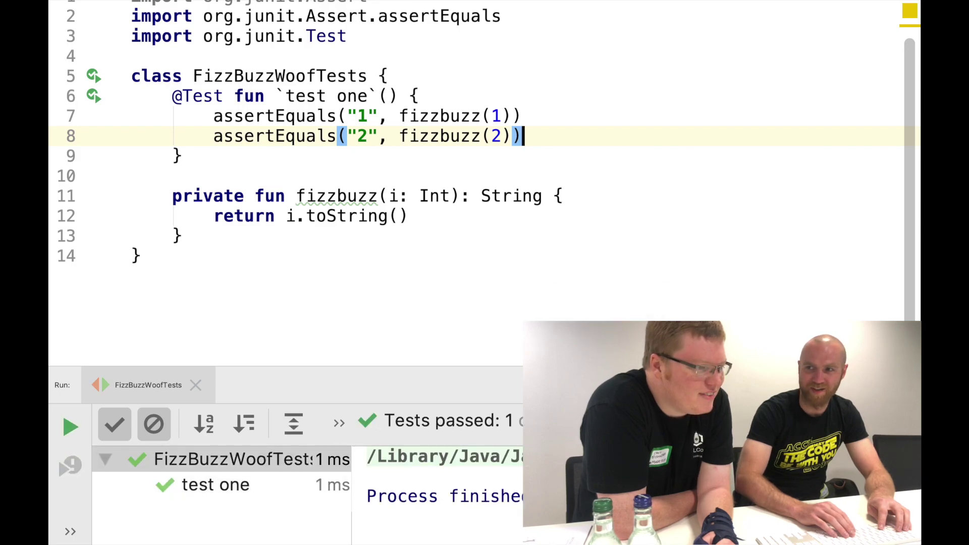
key(Up)
key(Left)
key(ctrl+shift+Left)
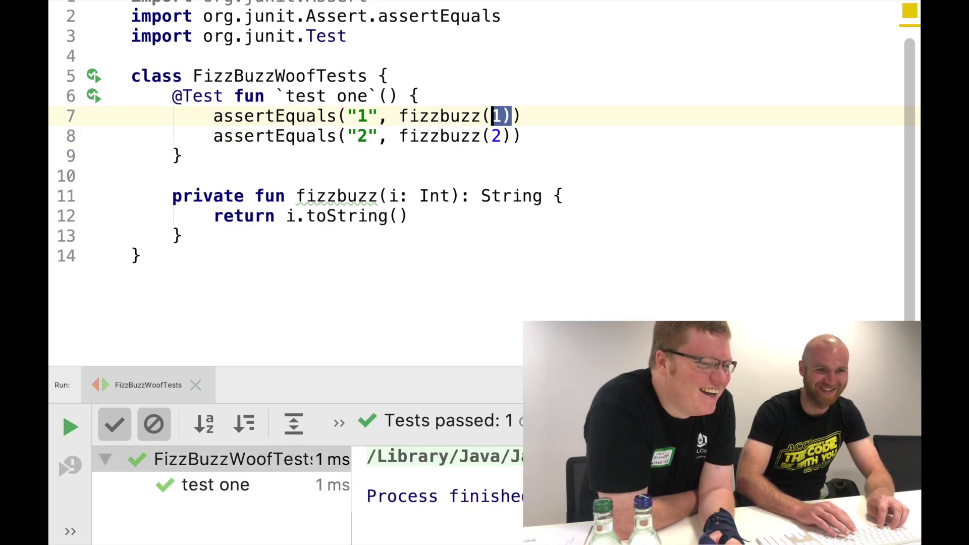
key(ctrl+shift+Left)
key(ctrl+shift+Left)
key(shift+Right)
key(shift+Right)
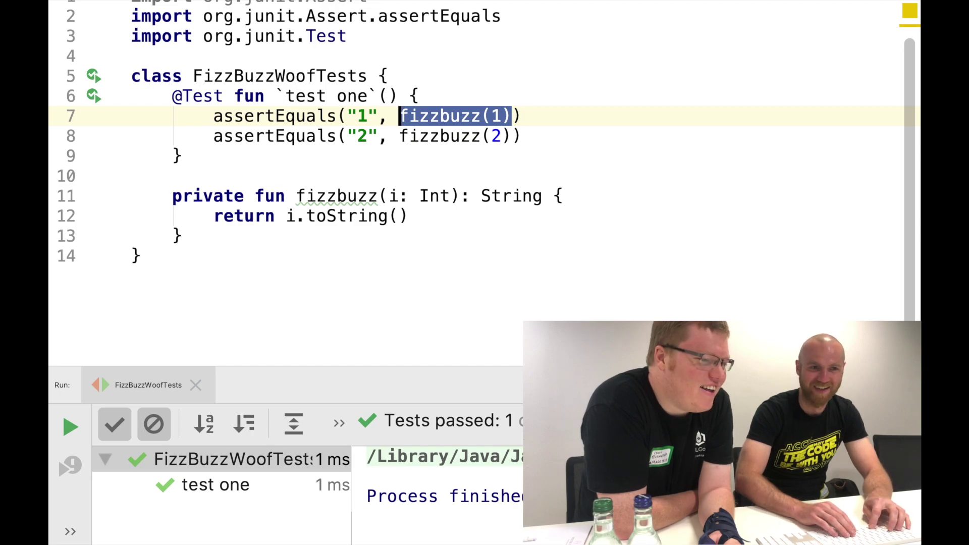
key(ctrl+c)
key(Up)
key(End)
- Write fizzbuzz(1) `should be` "1" and generate the infix `should be` function with a String parameter
key(Return)
key(ctrl+v)
text(`)
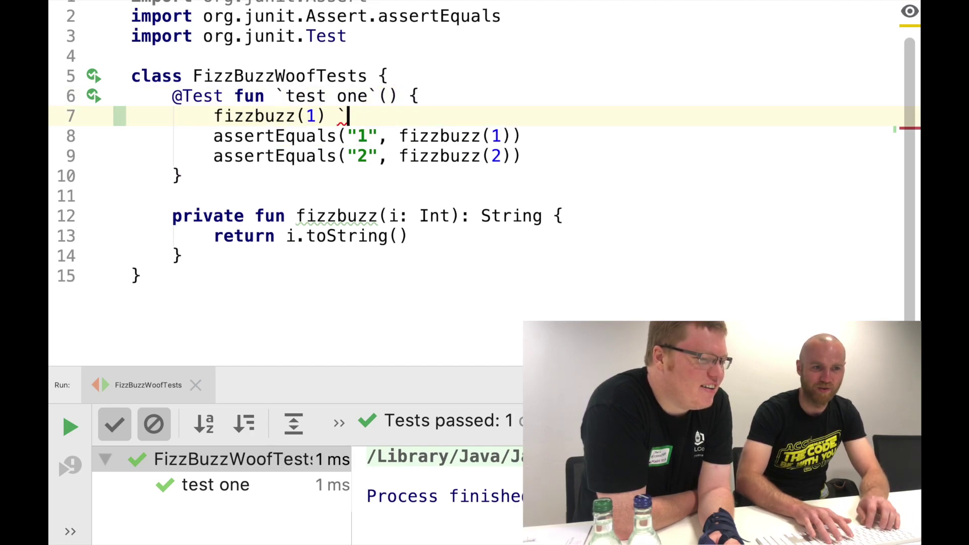
text(should be` "1)
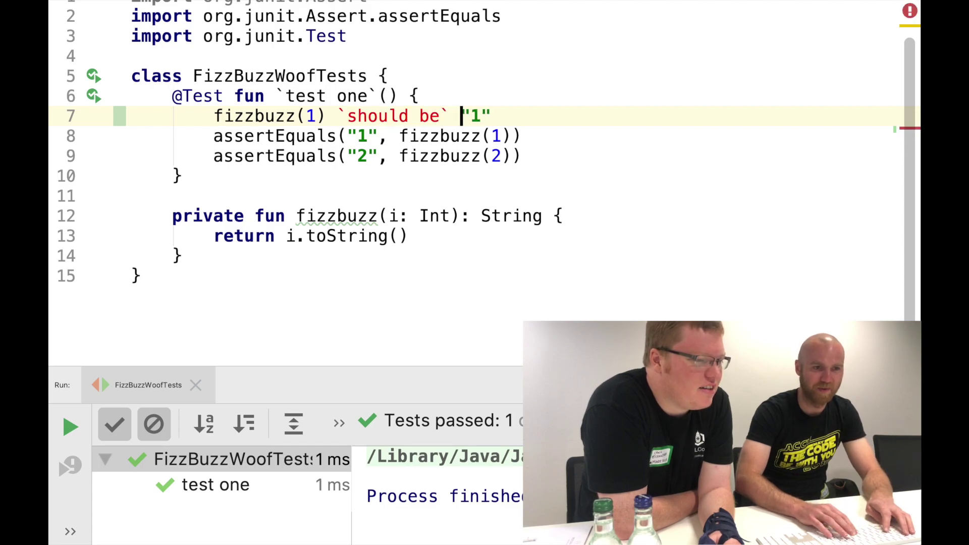
key(alt+Return)
key(Return)
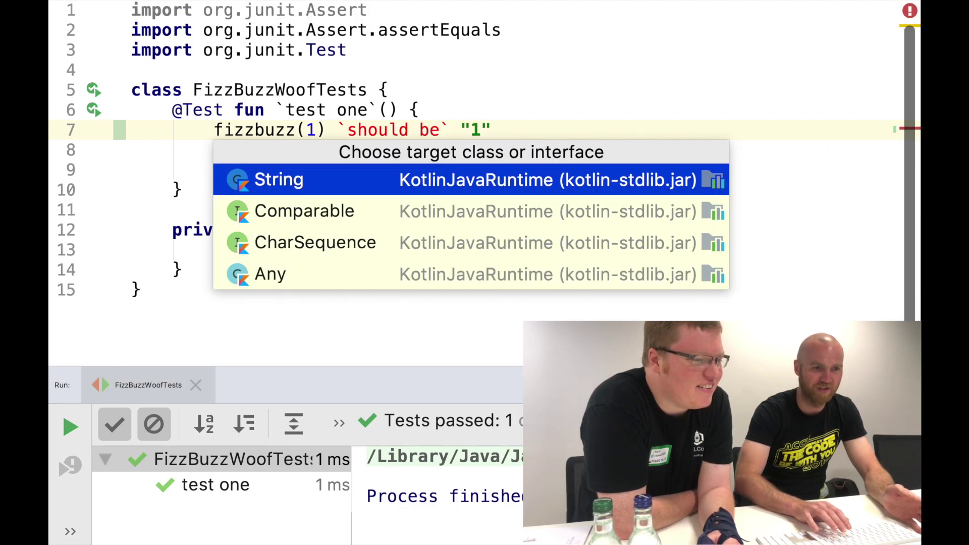
key(Down)
key(Down)
key(Down)
key(Return)
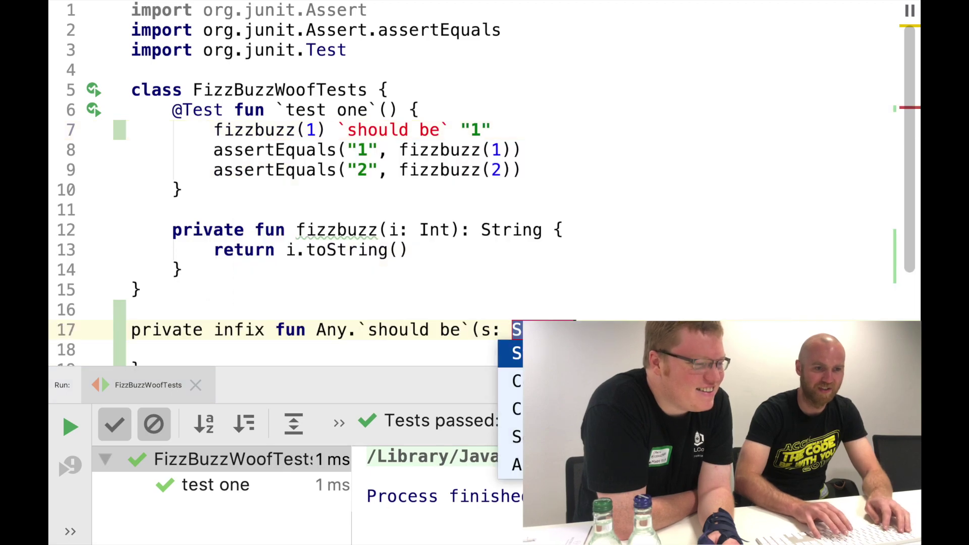
key(Return)
key(BackSpace)
key(super+z)
click(235, 117)
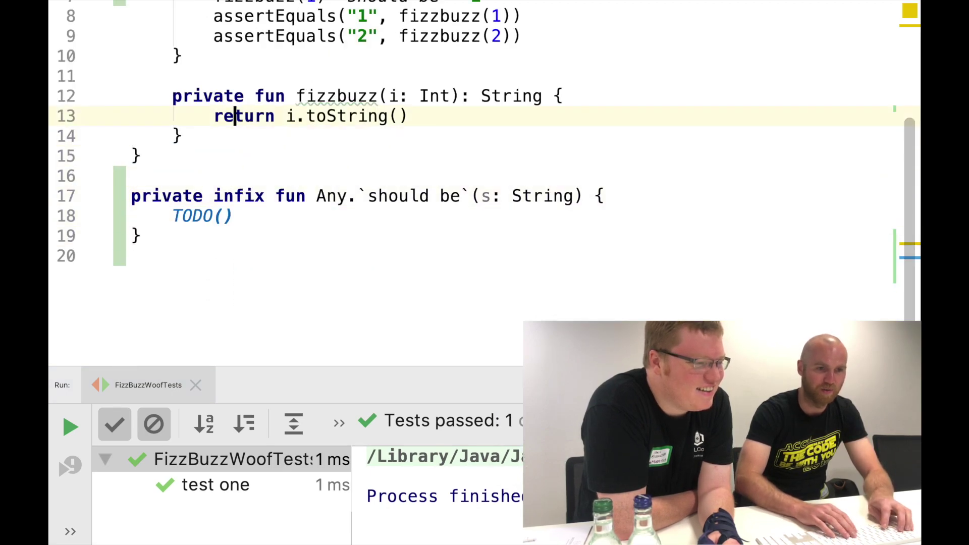
- Replace the helper's TODO() body with a copy of the first assertEquals line
key(Up)
key(Home)
key(Home)
key(shift+Down)
key(Down)
key(Down)
key(Down)
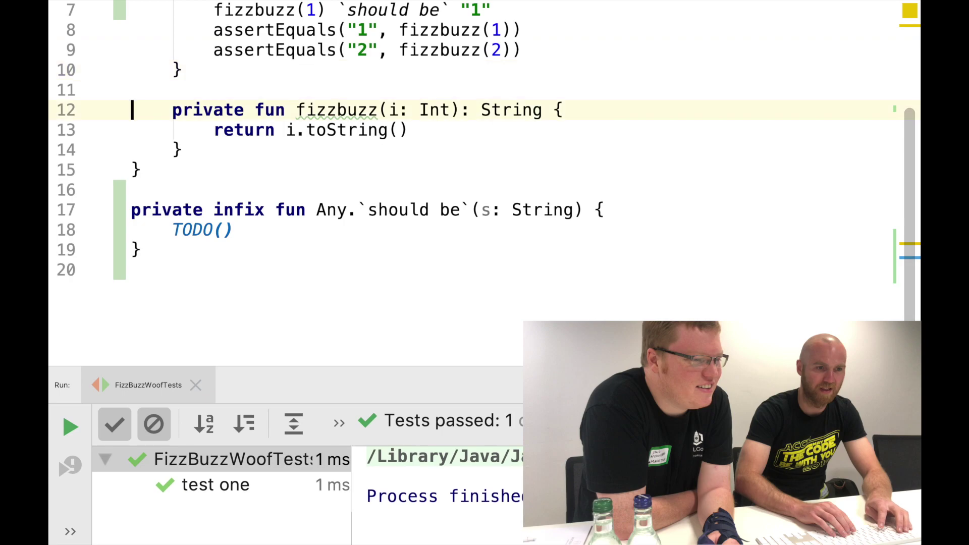
key(Up)
key(shift+Up)
key(super+v)
key(Up)
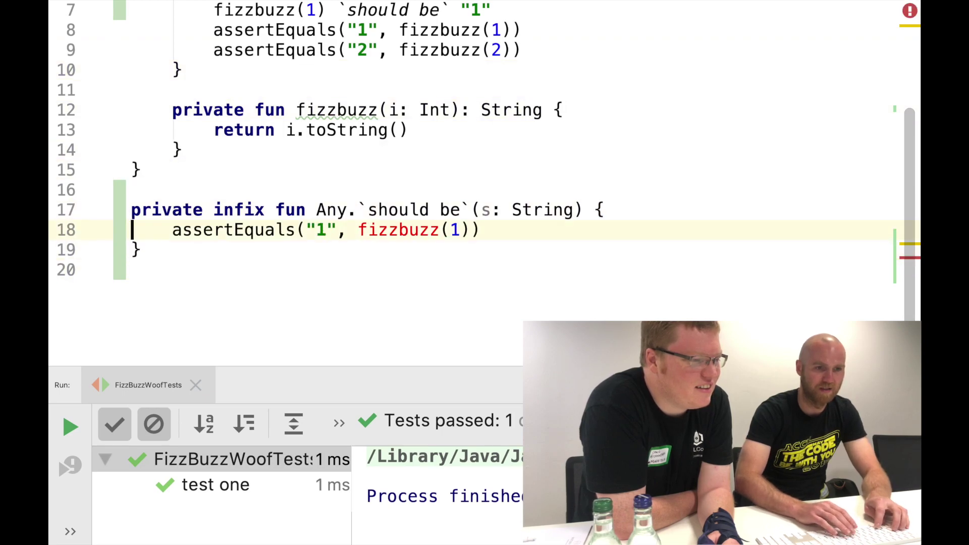
key(End)
key(Left)
key(Left)
- Change the copied assertion's arguments to compare s with this
key(alt+shift+Right)
key(shift+Right)
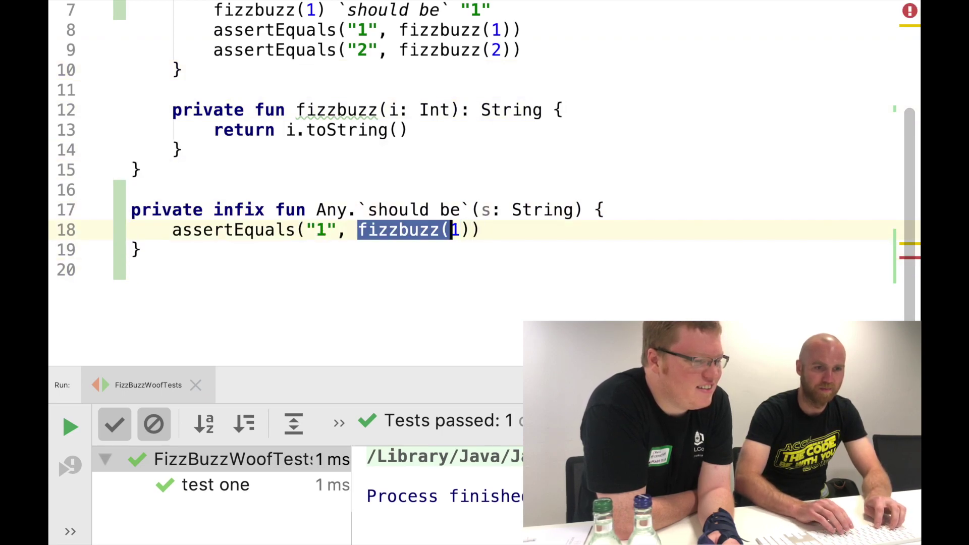
key(Up)
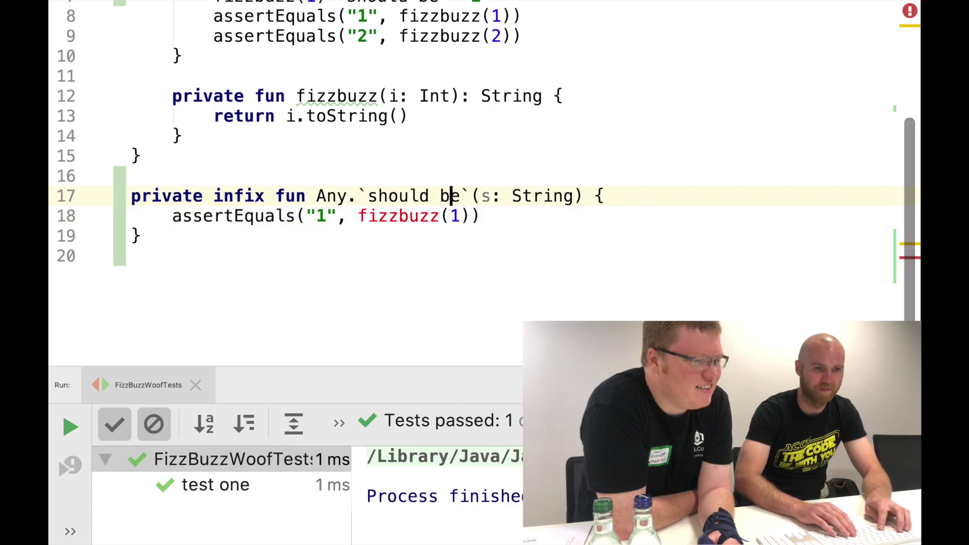
key(Up)
key(Up)
key(Up)
key(Down)
key(Down)
key(Down)
key(Down)
key(Down)
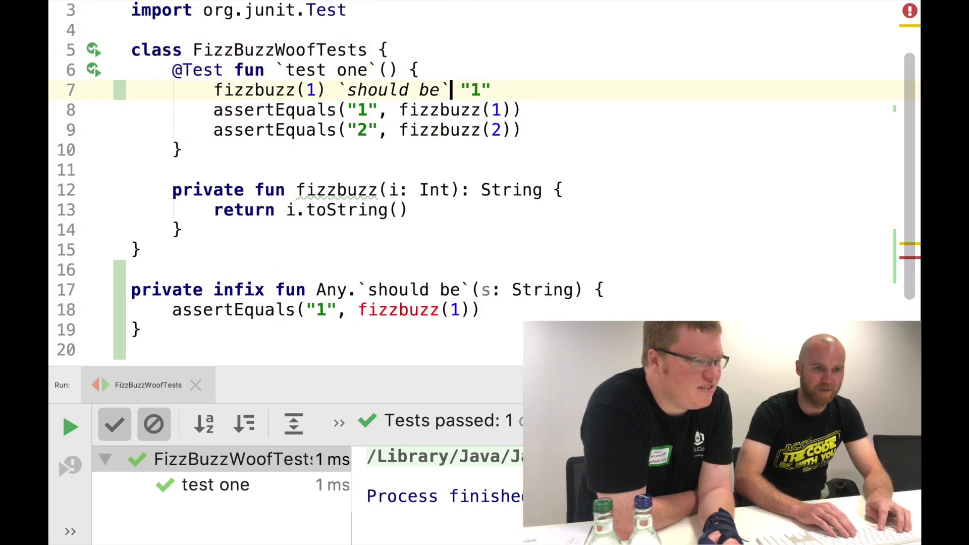
key(Down)
key(Down)
key(Down)
key(Down)
key(Down)
key(Down)
key(Up)
key(alt+Left)
key(alt+Left)
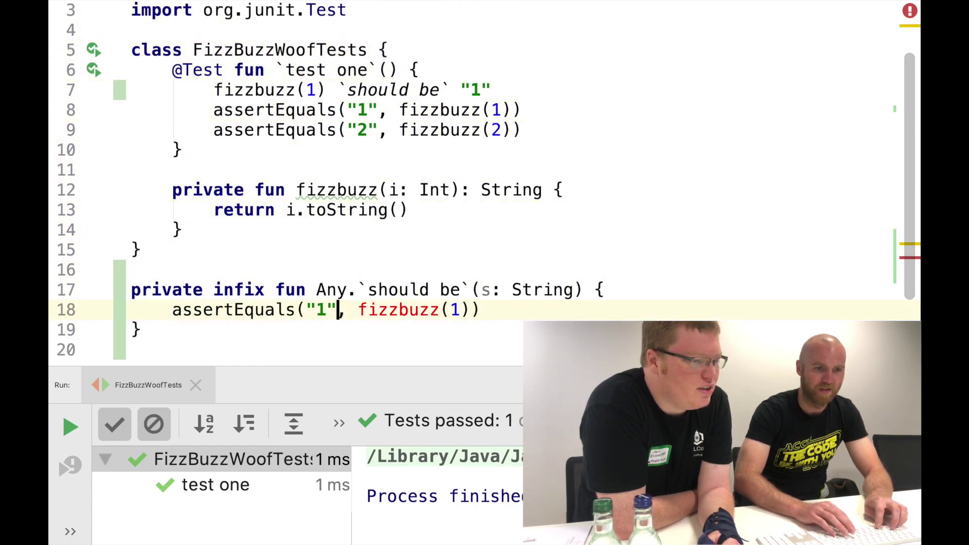
key(alt+shift+Right)
key(alt+shift+Right)
text(t)
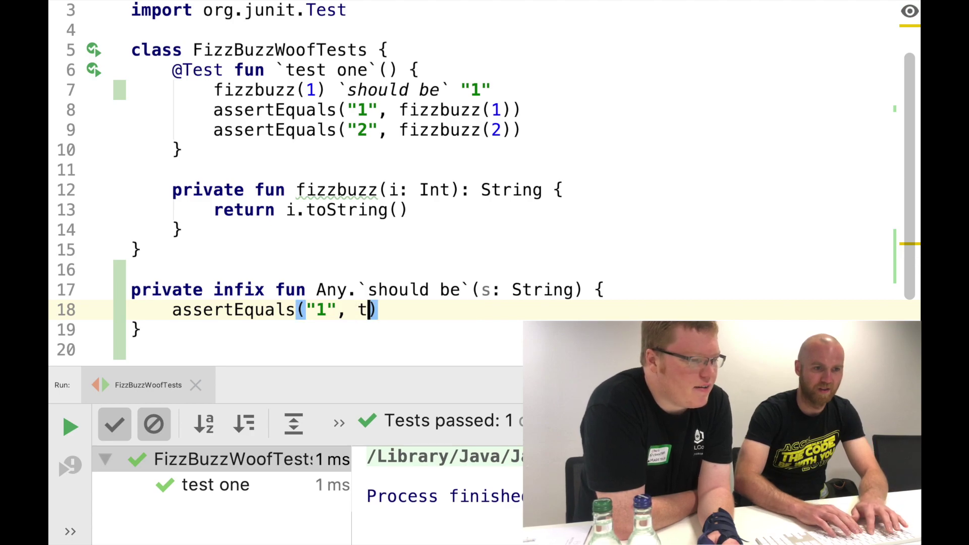
text(his)
- Rename the helper's parameter s to expected
key(Up)
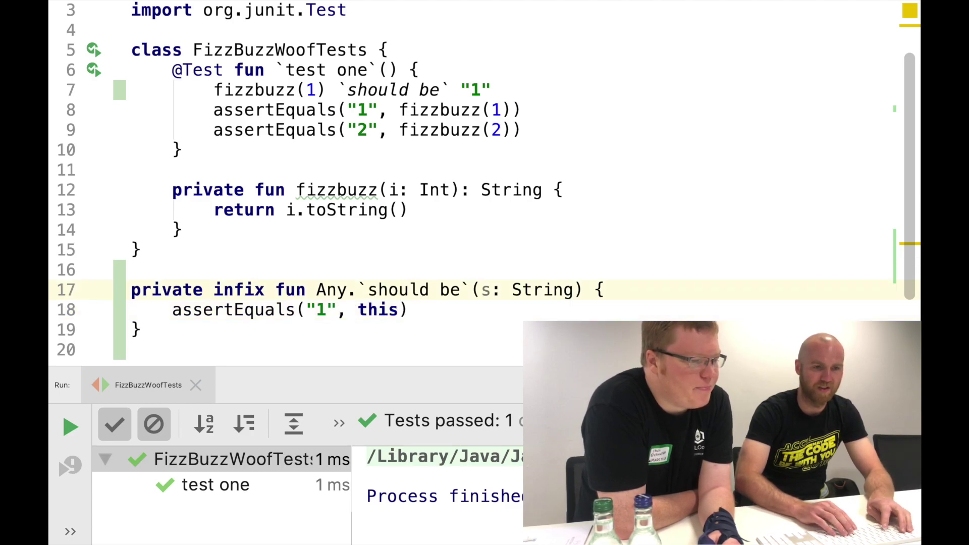
key(alt+Up)
text(s)
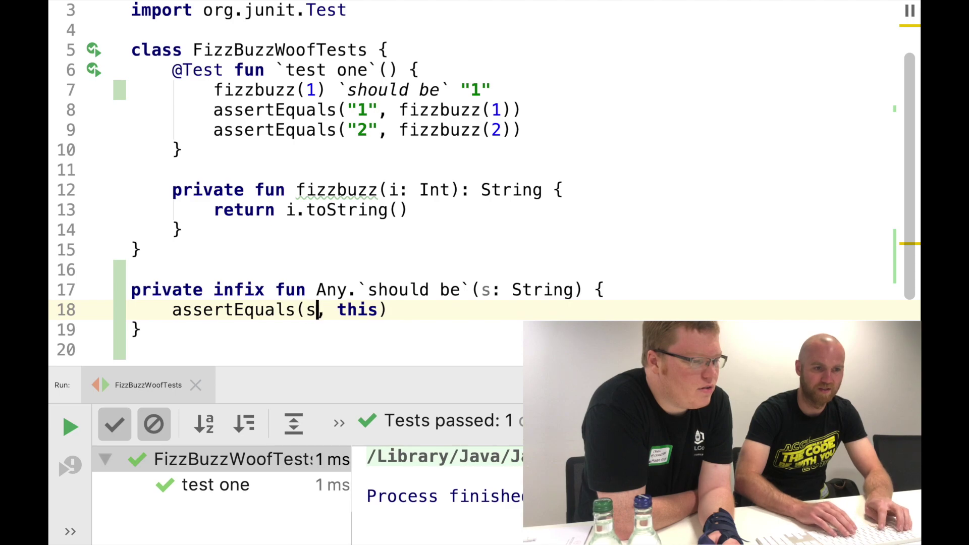
key(Up)
key(Down)
key(Up)
key(Left)
key(Left)
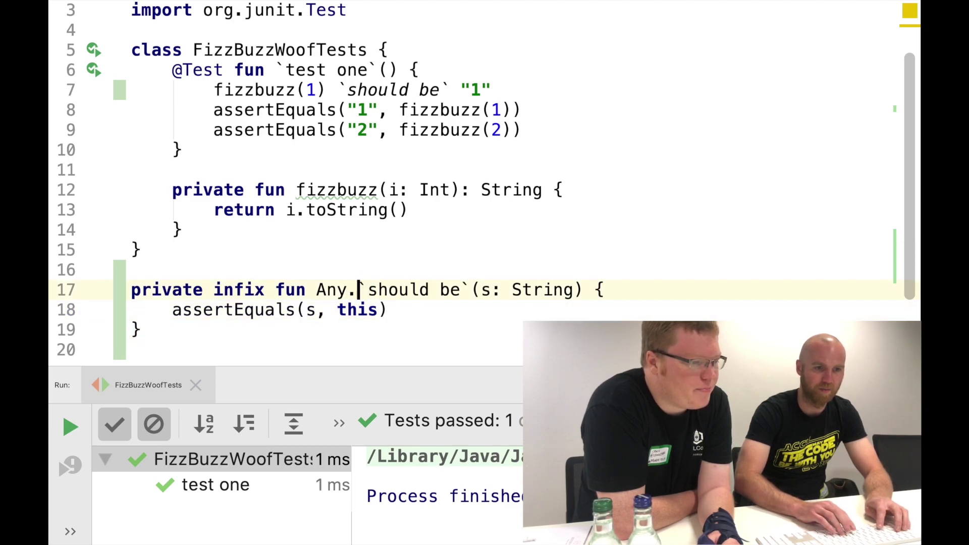
key(alt+Right)
key(alt+Right)
key(Right)
key(shift+F6)
text(expe)
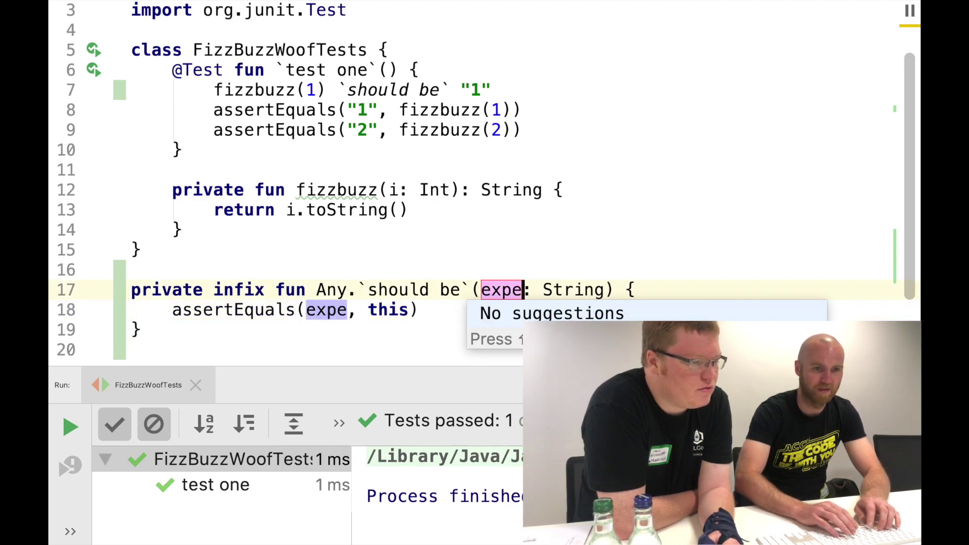
text(cted)
key(Return)
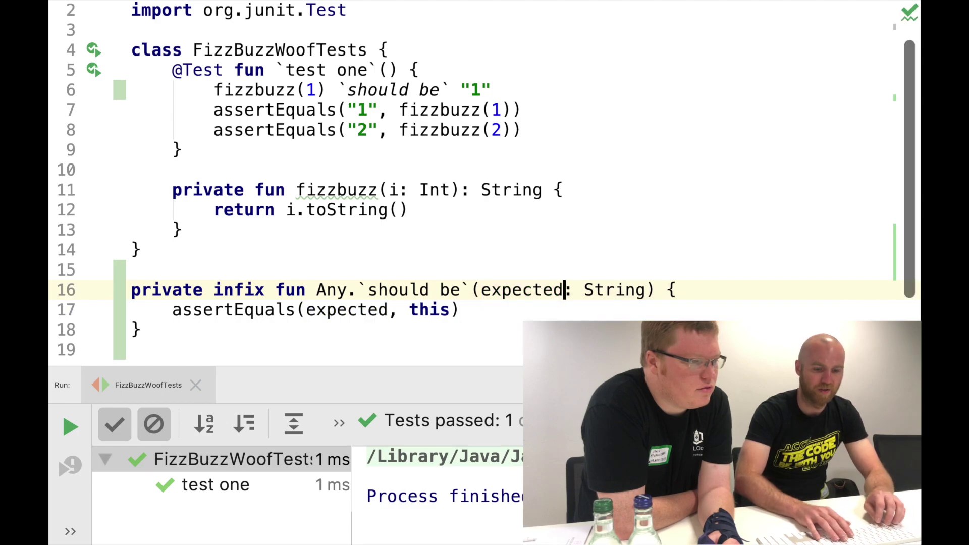
- Rerun the passing tests, then delete both assertEquals lines
key(super+shift+F12)
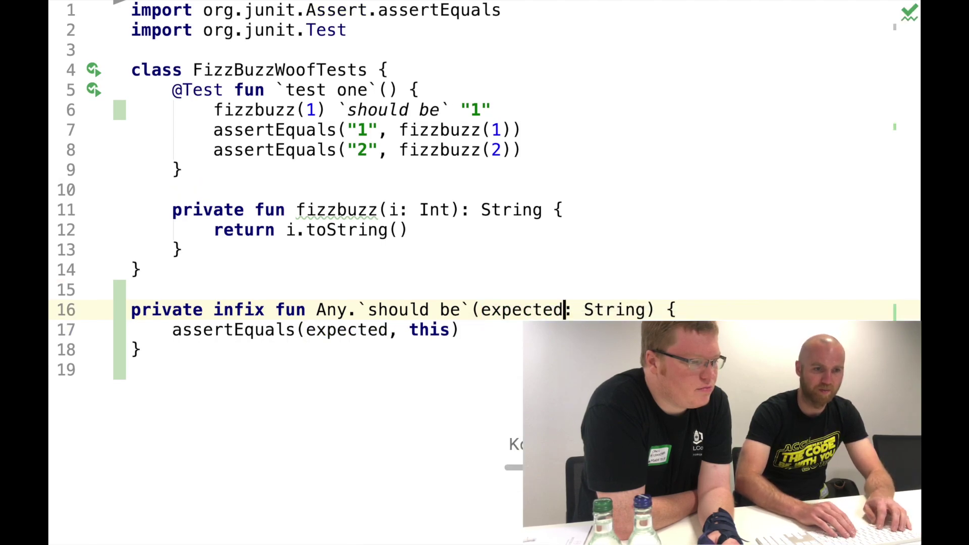
key(ctrl+r)
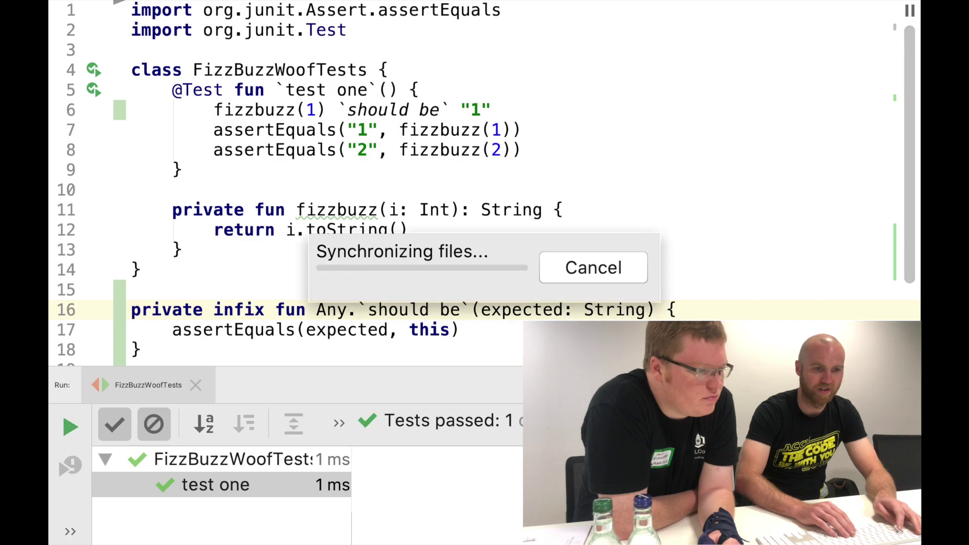
key(super+shift+F12)
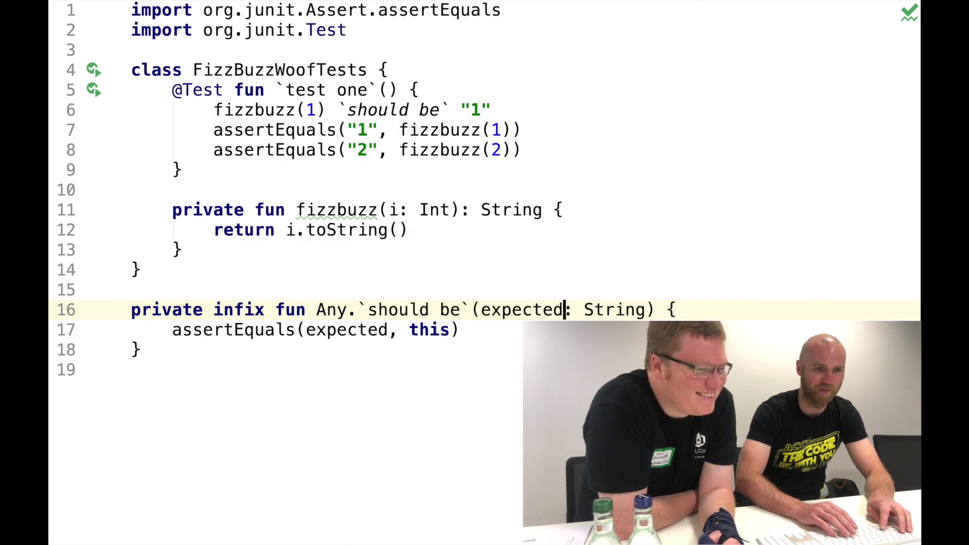
key(Up)
key(Up)
key(Up)
key(Up)
key(Up)
key(super+BackSpace)
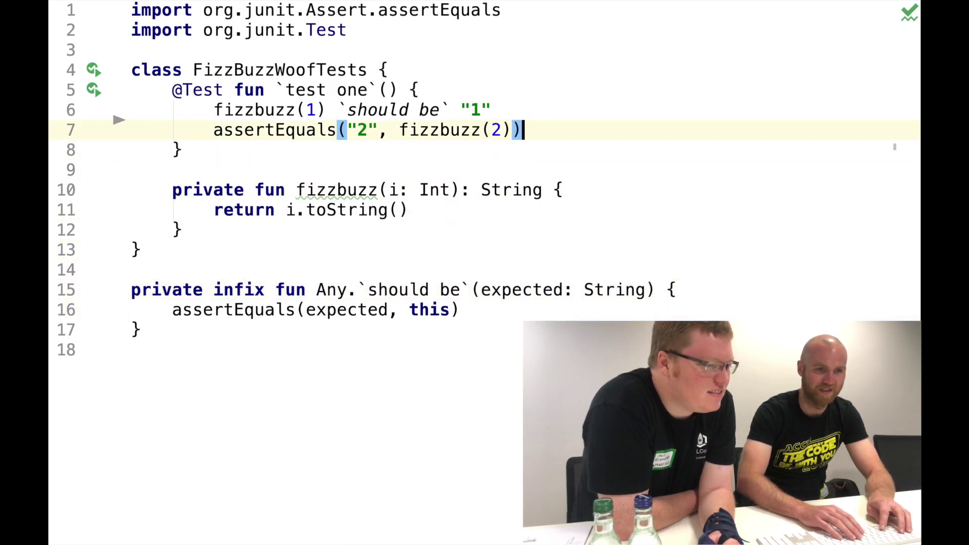
key(super+BackSpace)
key(Up)
- Duplicate the `should be` check as fizzbuzz(2) `should be` "2"
key(super+d)
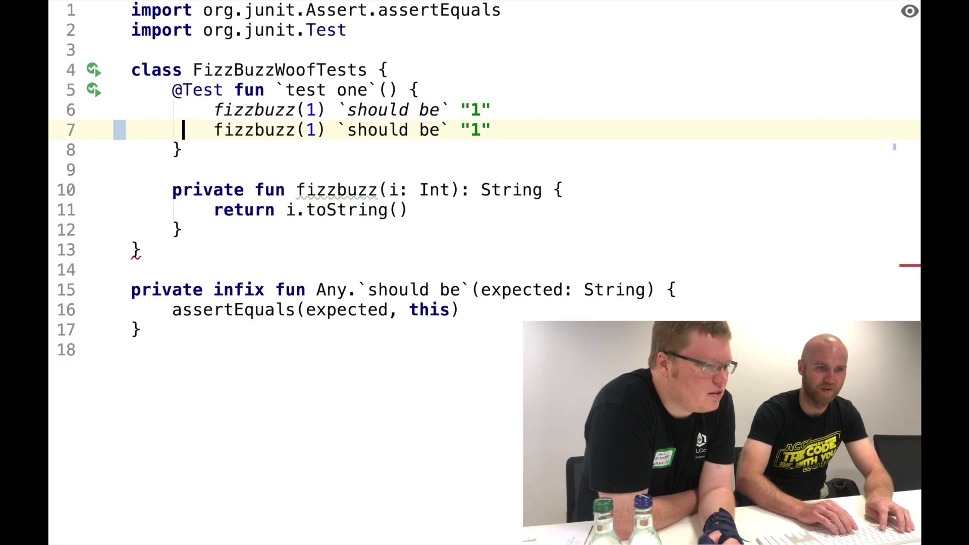
key(alt+Right)
key(alt+Right)
key(BackSpace)
text(2)
key(super+Right)
key(Left)
key(BackSpace)
text(2)
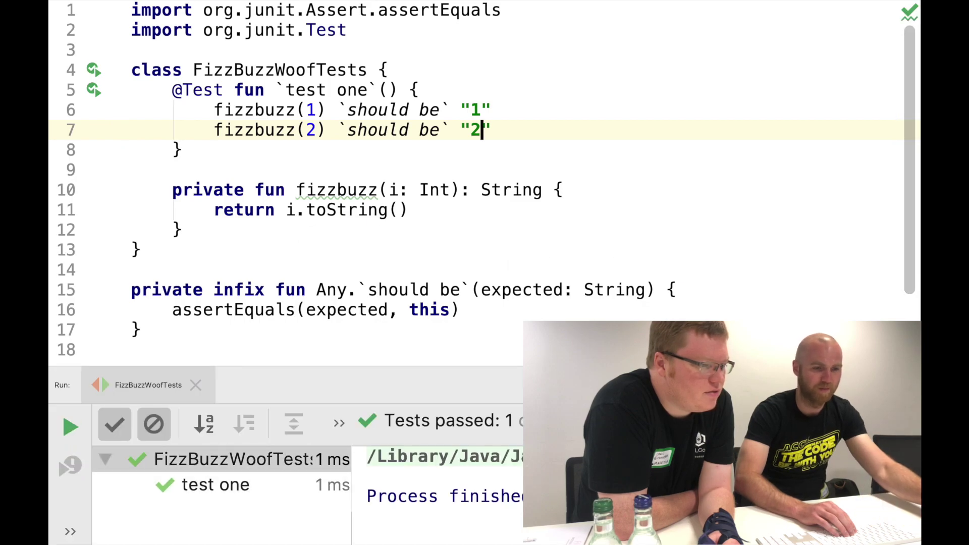
key(super+4)
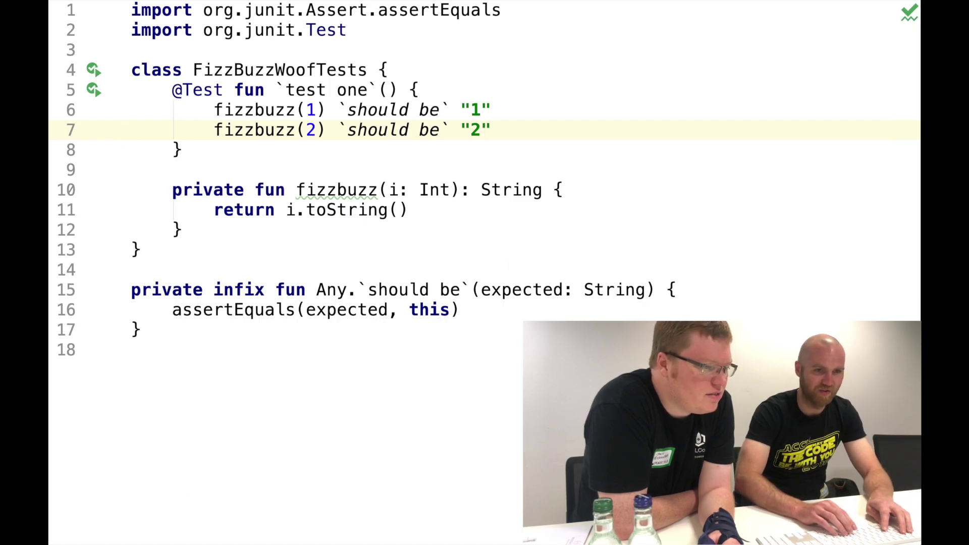
- Duplicate the last check as fizzbuzz(3) `should be` "Fizz"
key(super+d)
key(BackSpace)
text(3)
key(alt+Left)
key(alt+Left)
key(alt+Left)
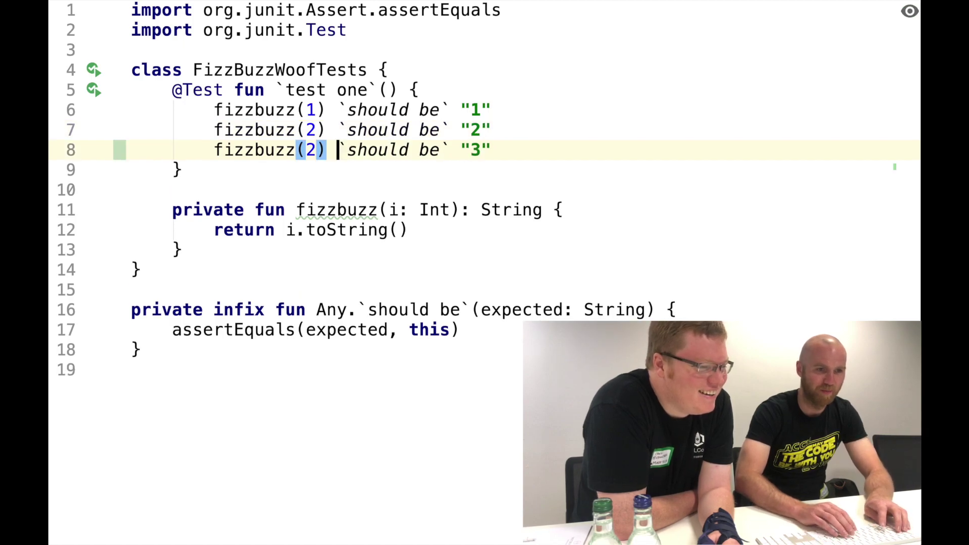
key(BackSpace)
text(3)
key(super+Right)
key(Left)
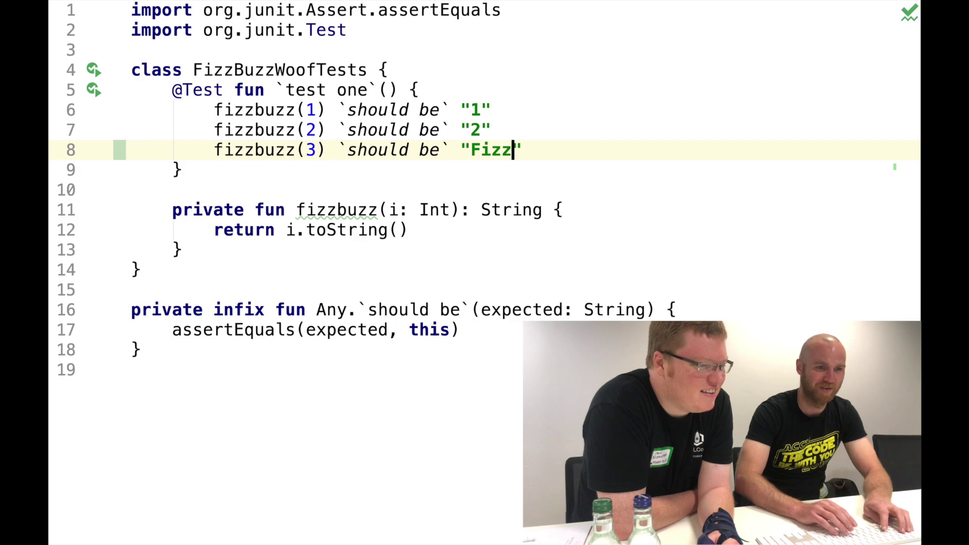
- Add if (i == 3) return "Fizz" at the top of fizzbuzz and run the tests
key(Down)
key(Down)
key(Down)
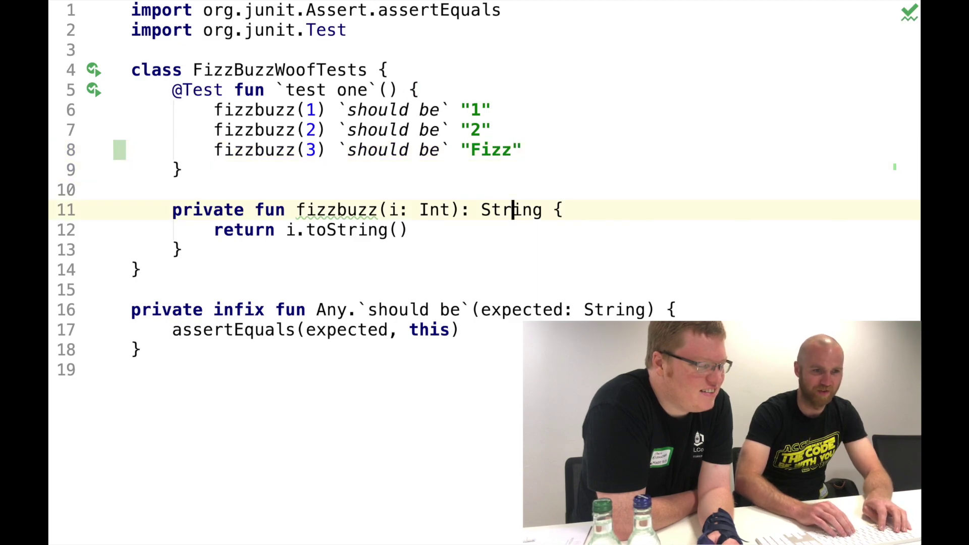
key(shift+Return)
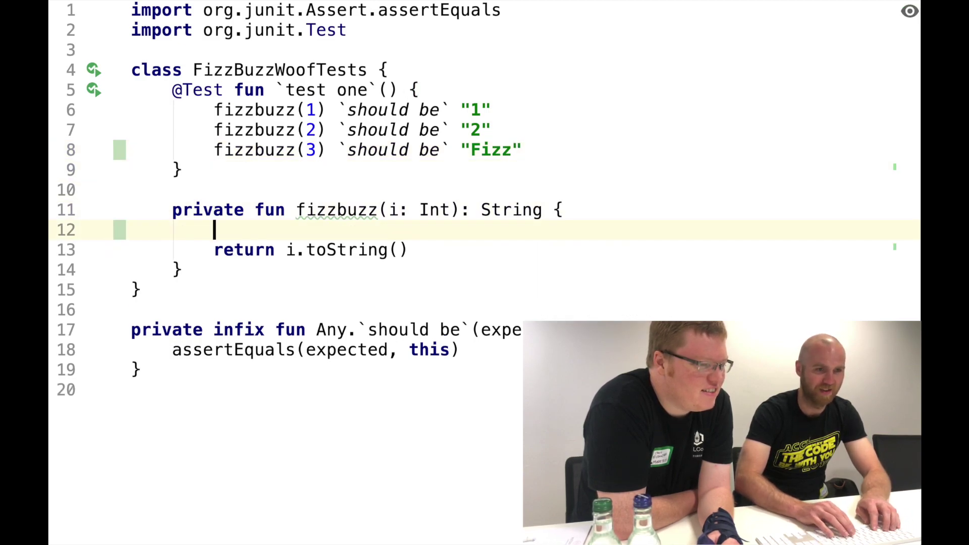
text(if(i == 3)
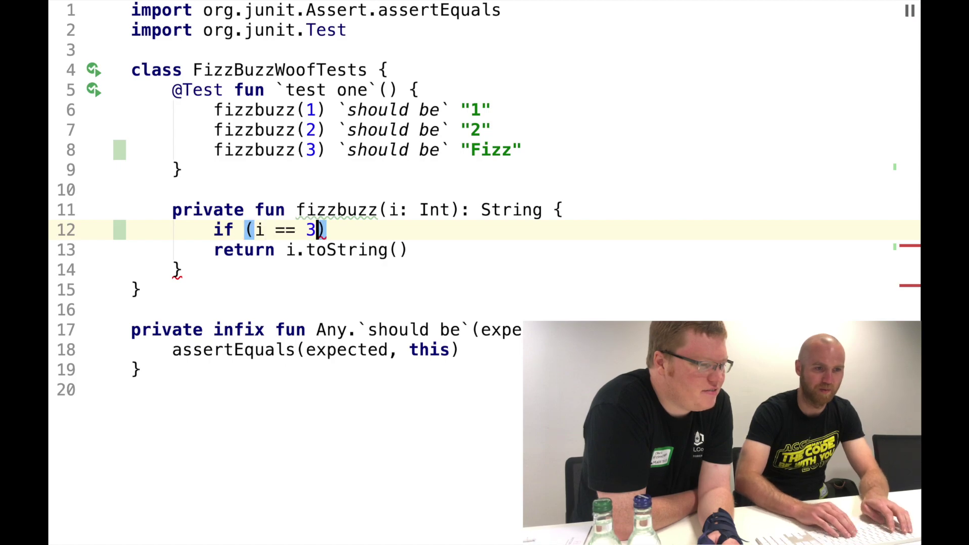
text() return "Fi)
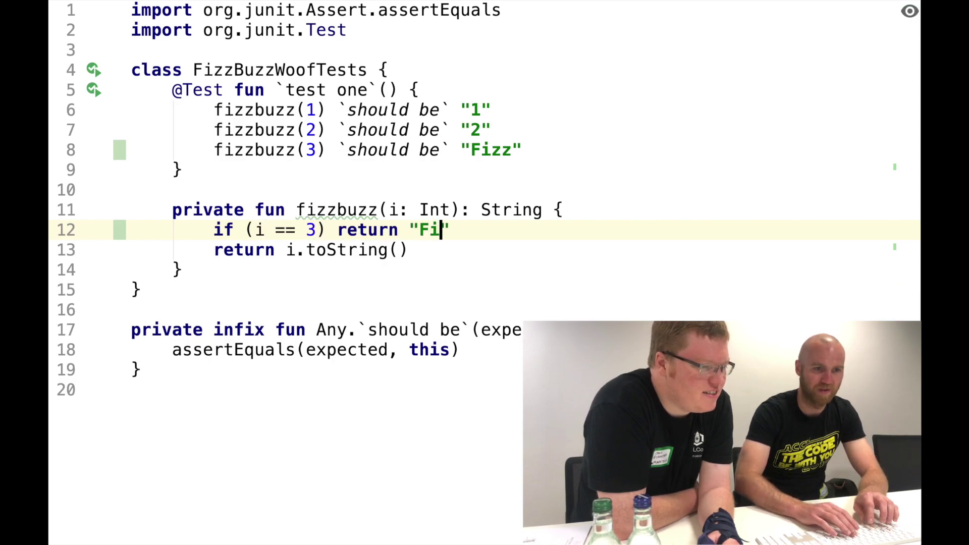
text(zz`)
key(BackSpace)
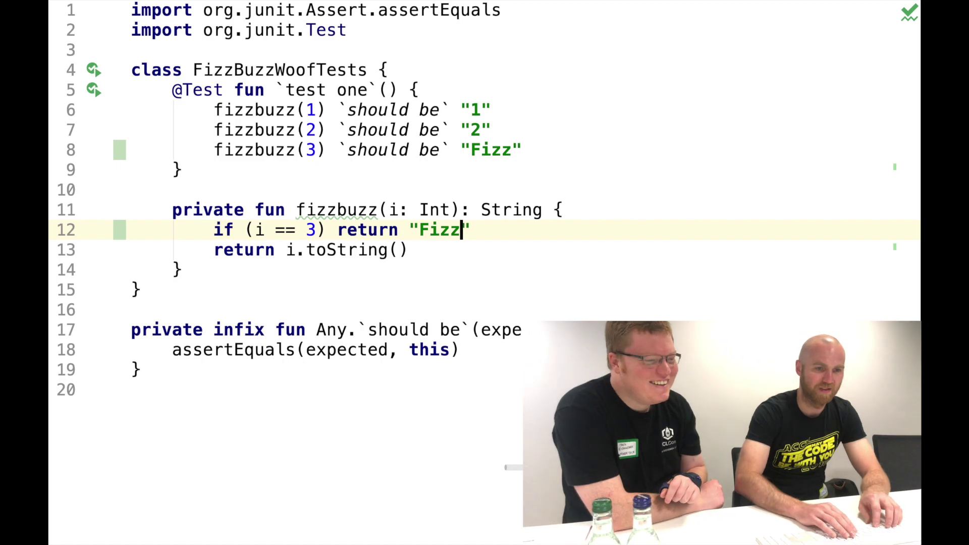
key(ctrl+shift+r)
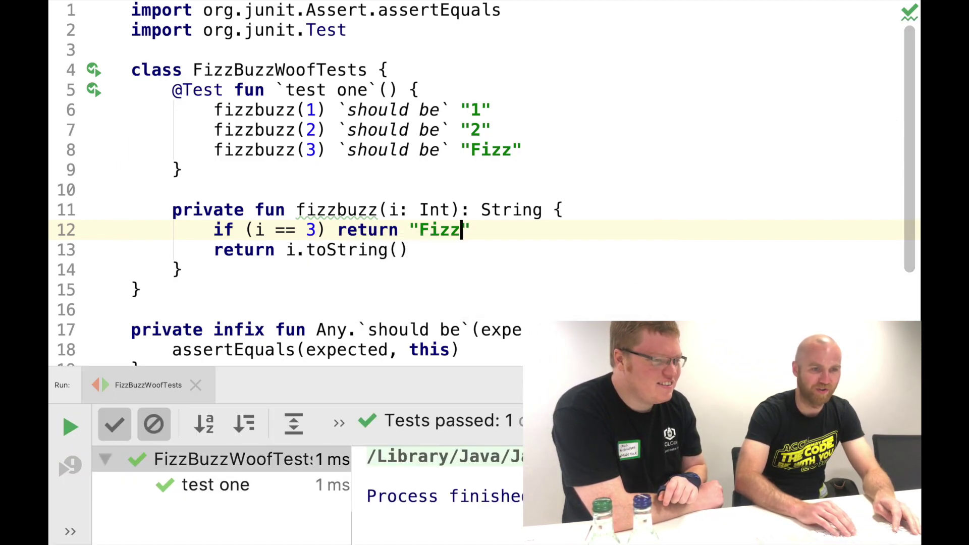
key(shift+Escape)
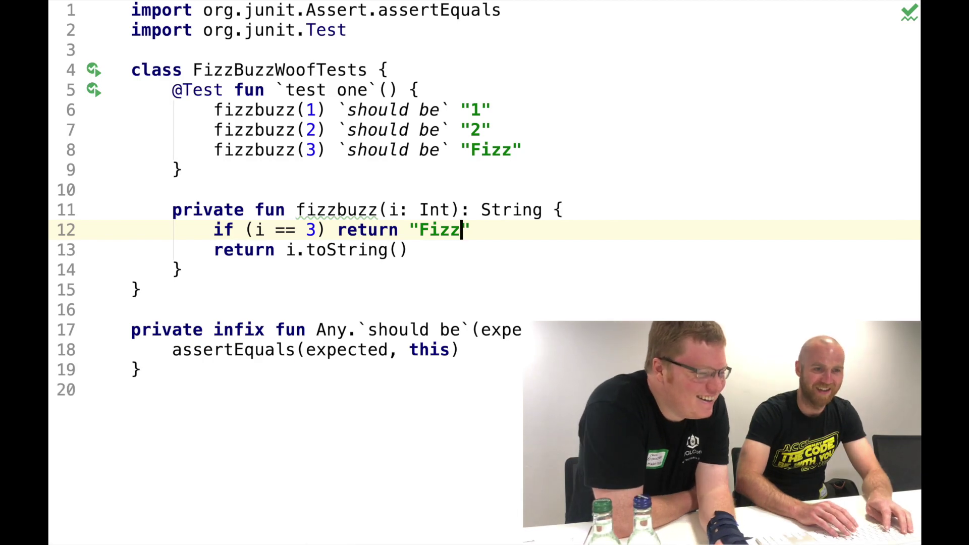
key(Up)
key(Up)
key(Up)
key(Up)
key(Up)
- Copy the fizzbuzz(3) check and turn it into fizzbuzz(4) `should be` "4"
key(Down)
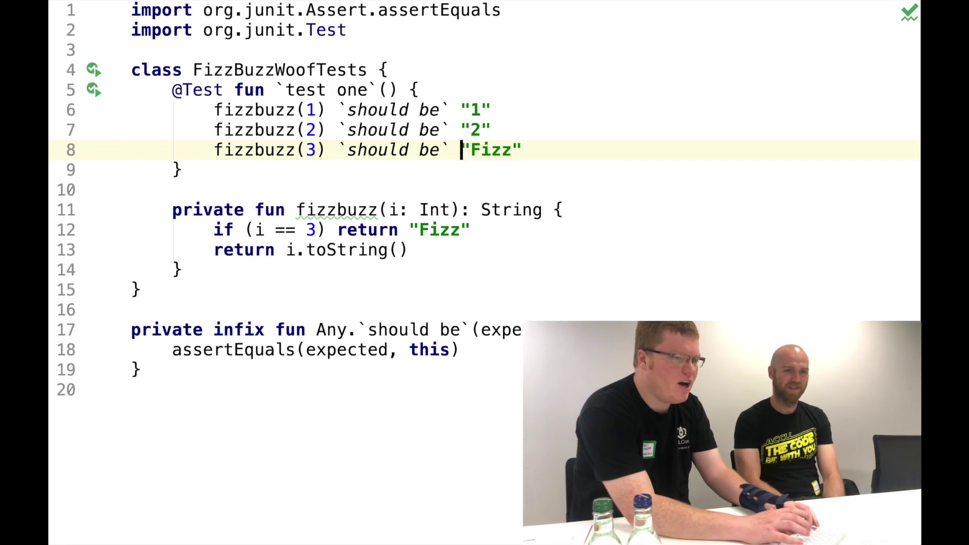
key(ctrl+d)
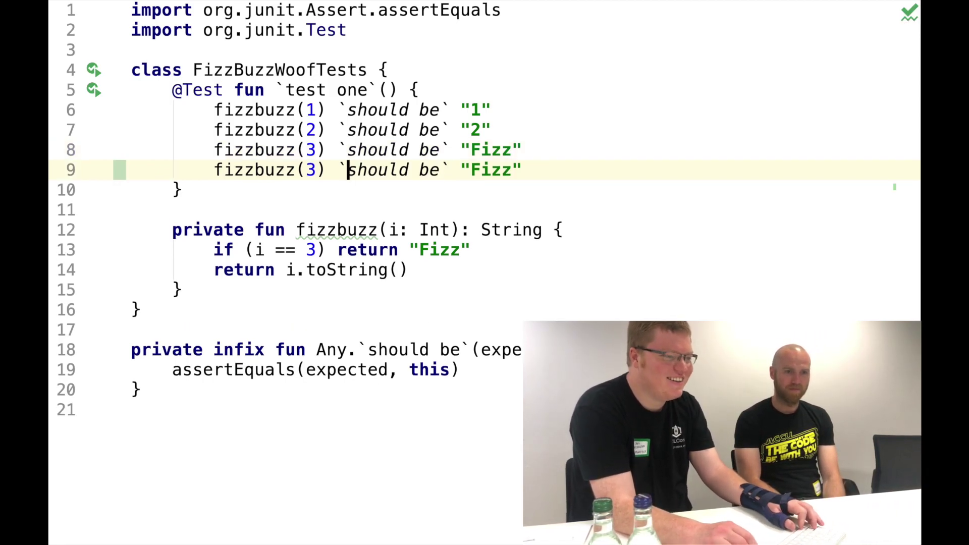
key(Left)
key(Left)
key(Left)
key(BackSpace)
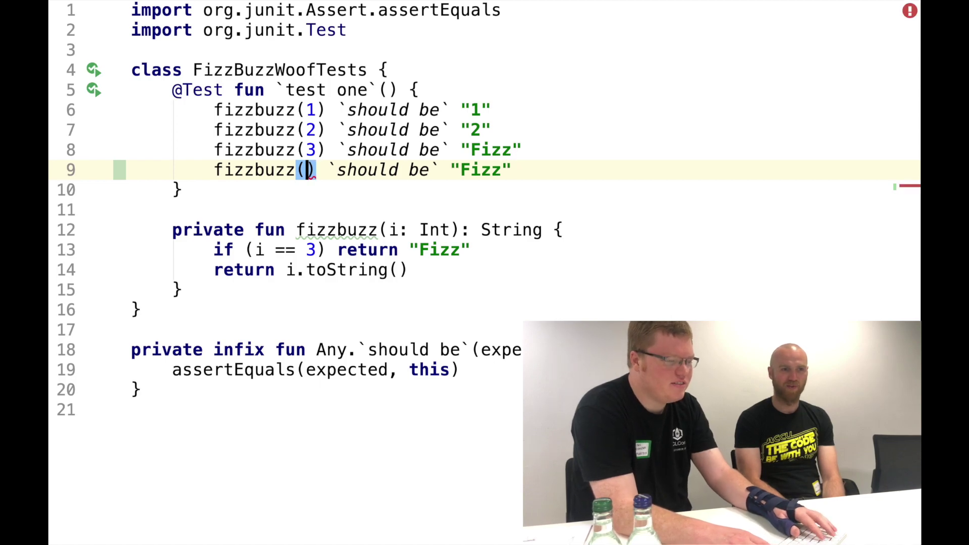
text(4)
key(End)
key(BackSpace)
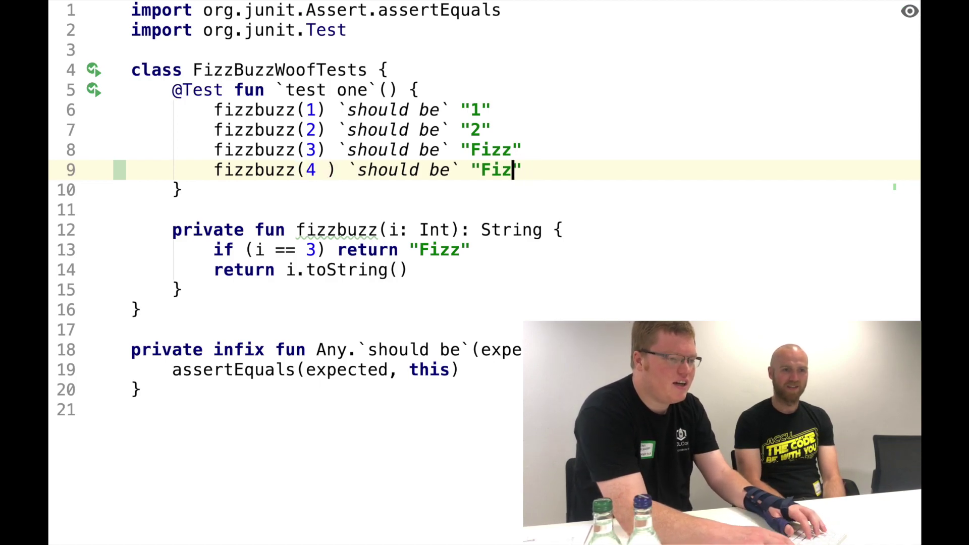
key(Left)
key(Left)
key(Left)
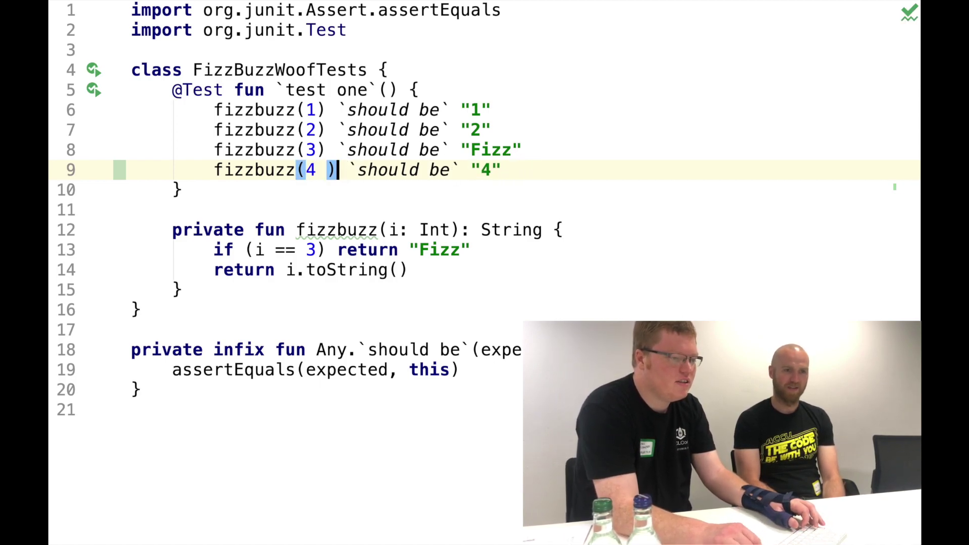
key(BackSpace)
- Rerun the tests and confirm they still pass
key(Down)
key(Down)
key(Down)
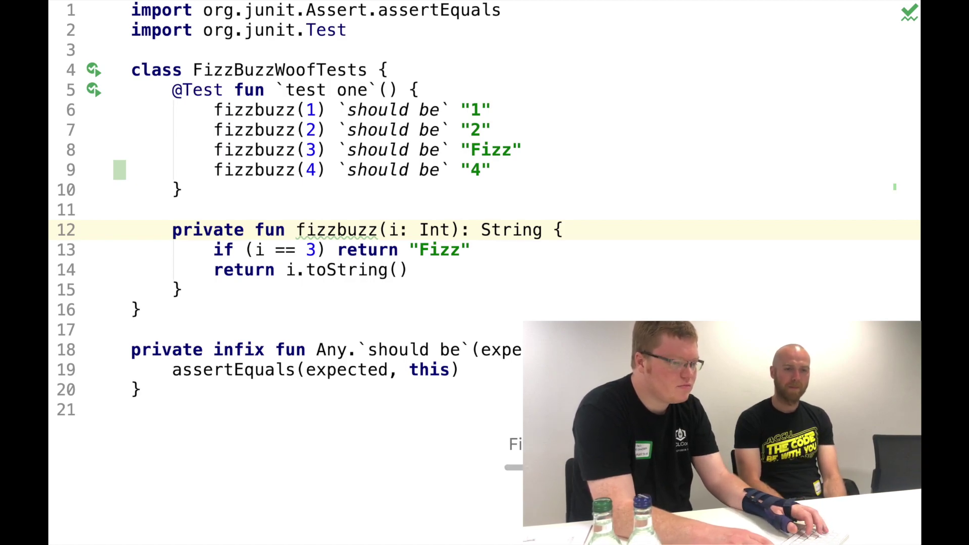
key(Up)
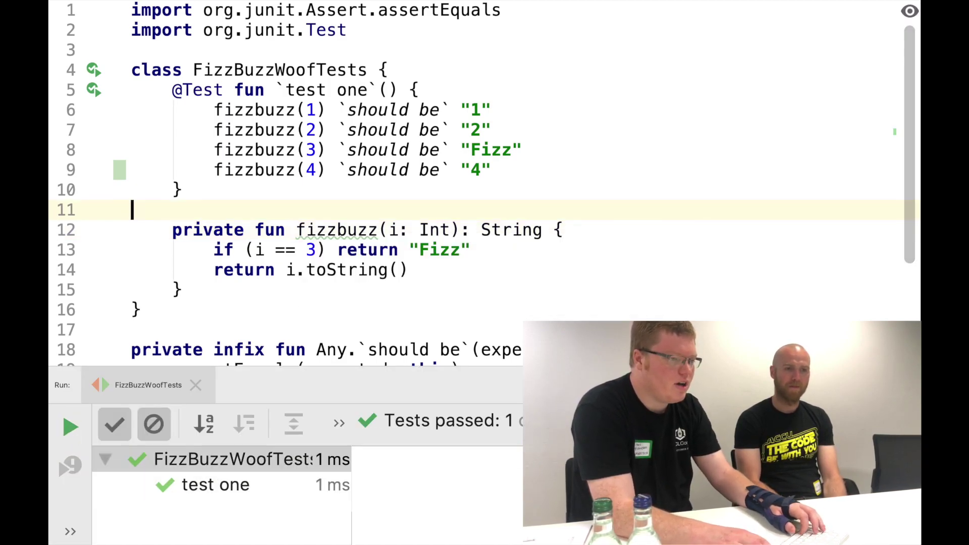
click(316, 170)
- Turn line 10 into the check fizzbuzz(5) `should be` "Buzz"
key(super+d)
key(Left)
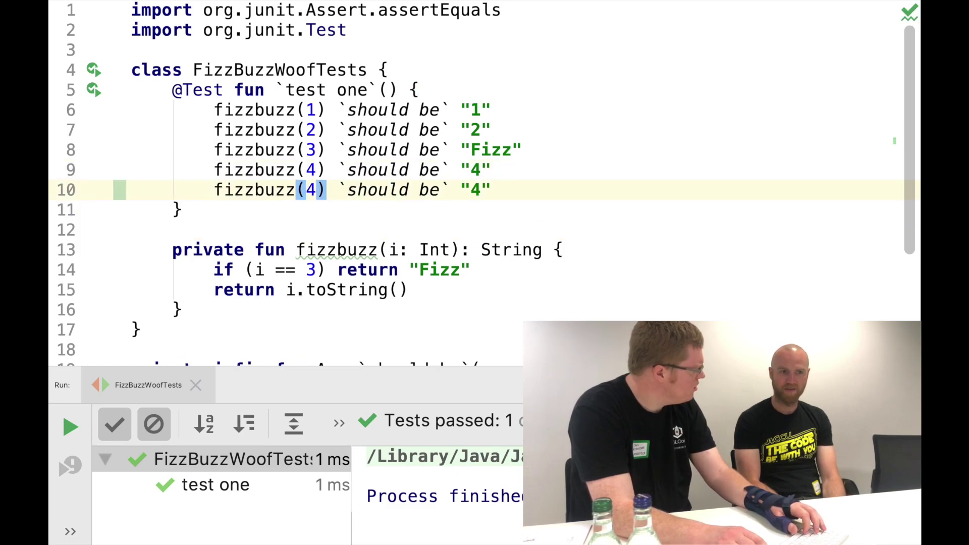
key(BackSpace)
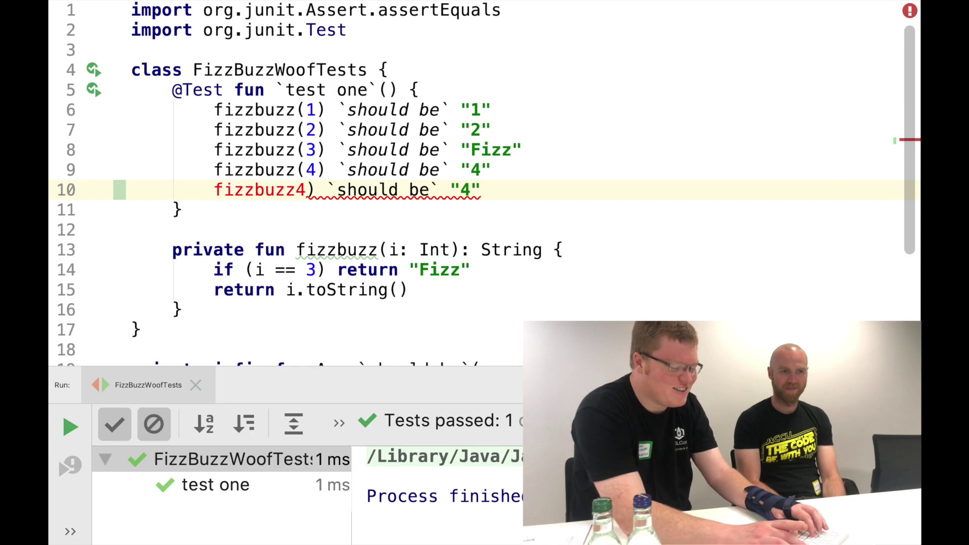
text(()
key(Delete)
text(5)
key(End)
key(Left)
key(BackSpace)
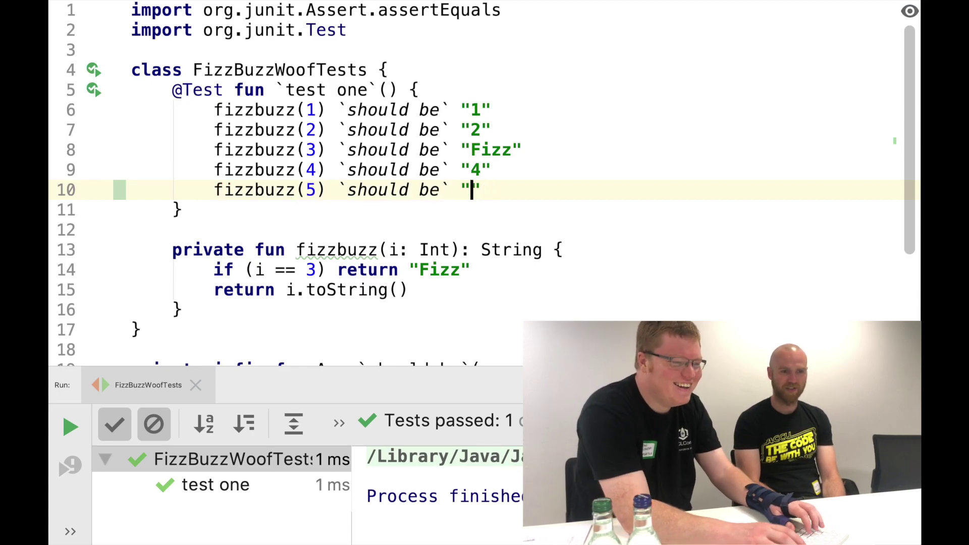
text(Buzz)
- Copy the Fizz rule as i == 5 returning "Buzz", and rerun the passing tests
key(Down)
key(Down)
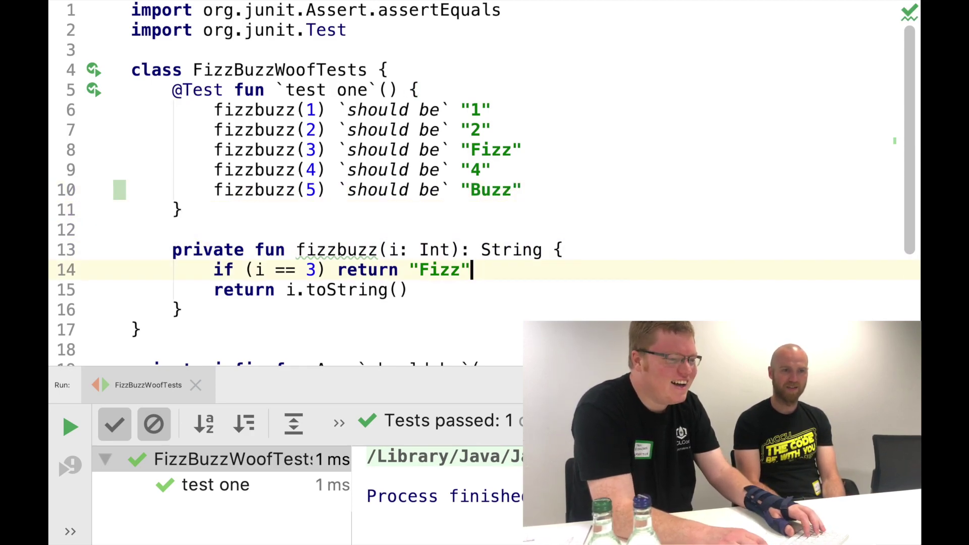
key(super+d)
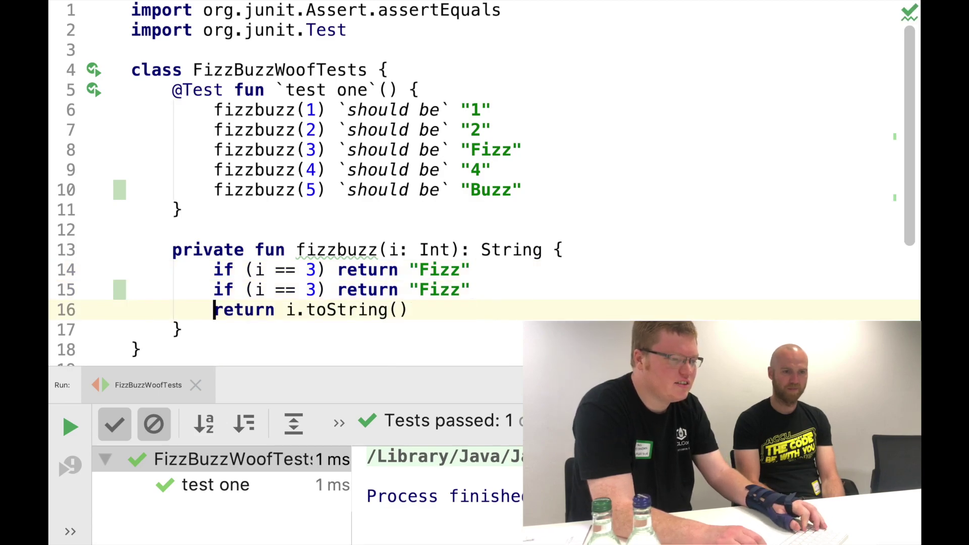
key(shift+Right)
text(5)
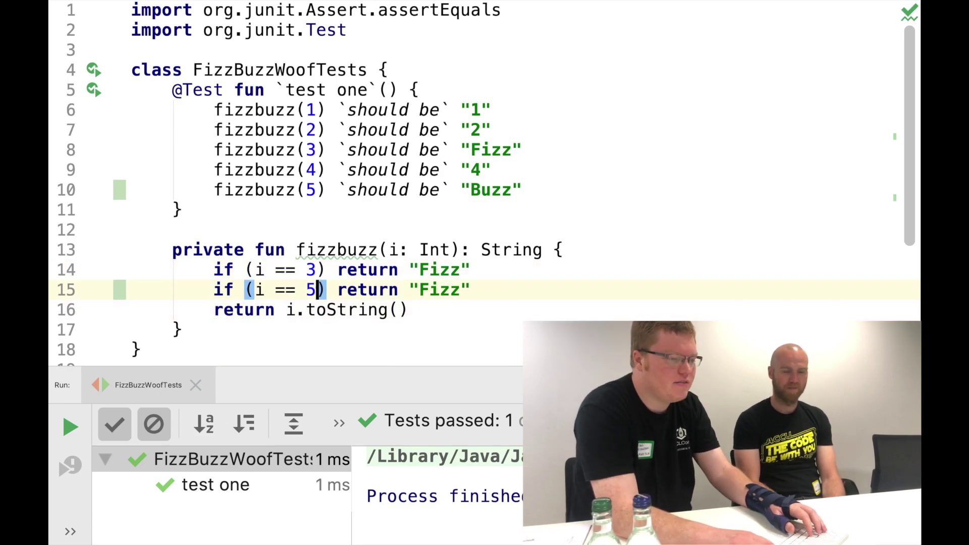
key(End)
key(Left)
key(alt+shift+Left)
text(Buz)
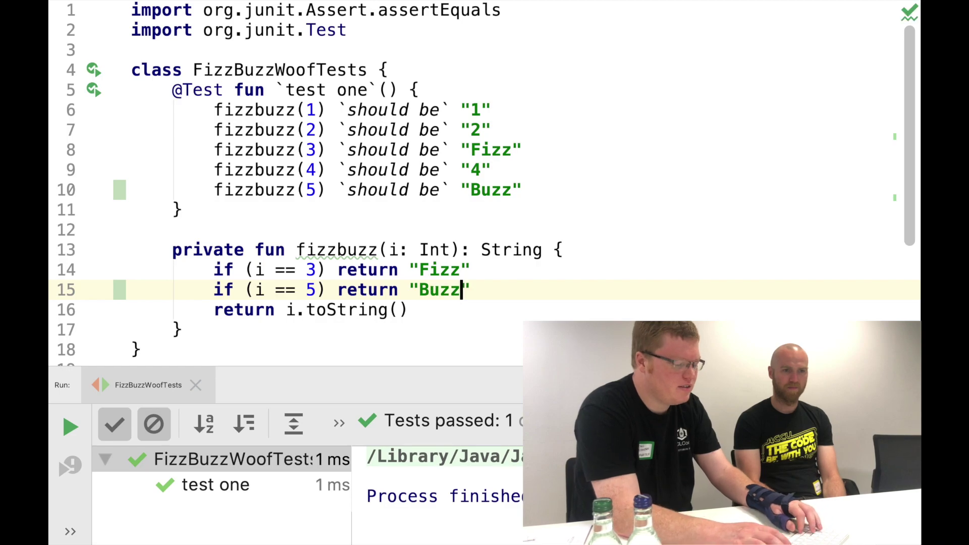
key(ctrl+r)
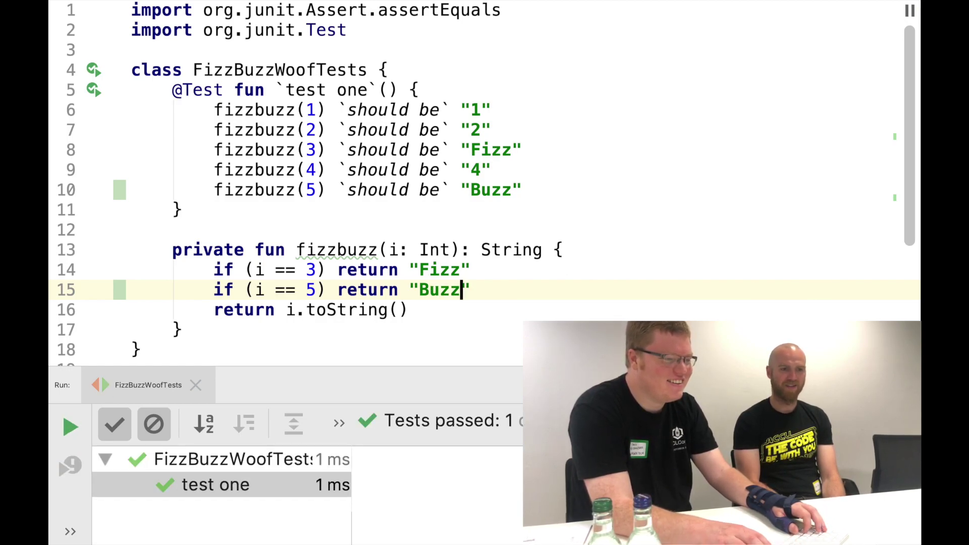
key(Up)
key(Up)
key(Up)
key(Up)
key(Up)
- Copy the 5 test as fizzbuzz(6) `should be` "Fizz" and rerun the tests
key(ctrl+d)
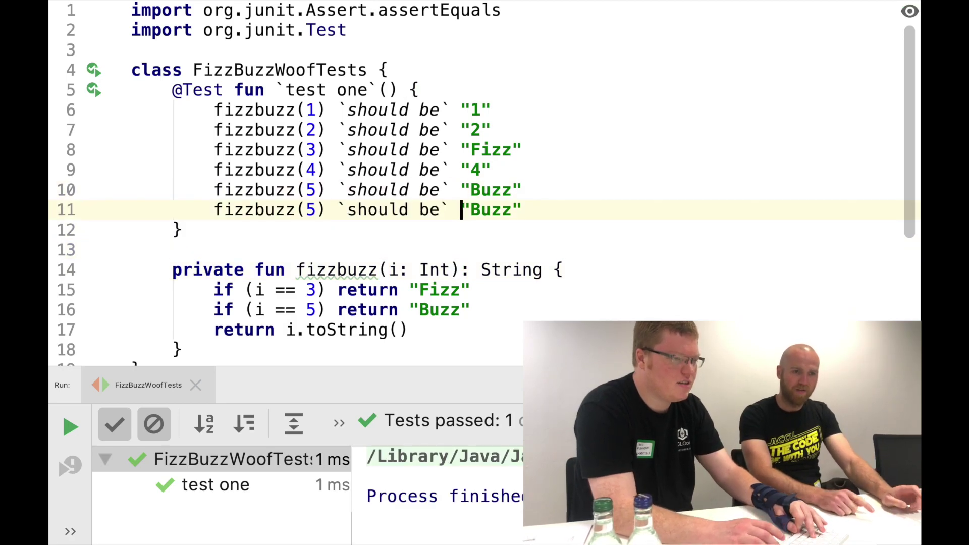
key(Left)
key(Left)
key(Left)
key(Left)
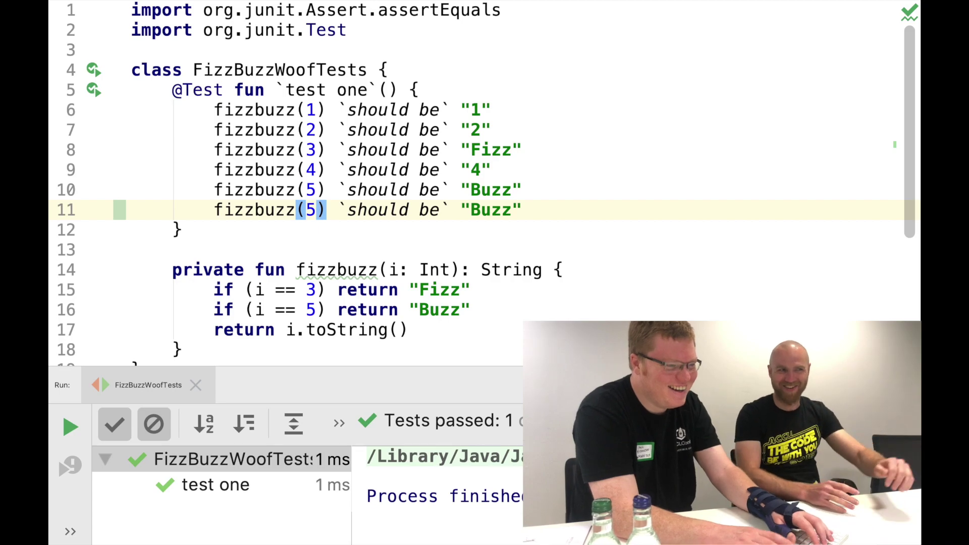
key(BackSpace)
text(6)
key(alt+Right)
key(alt+Right)
key(alt+Right)
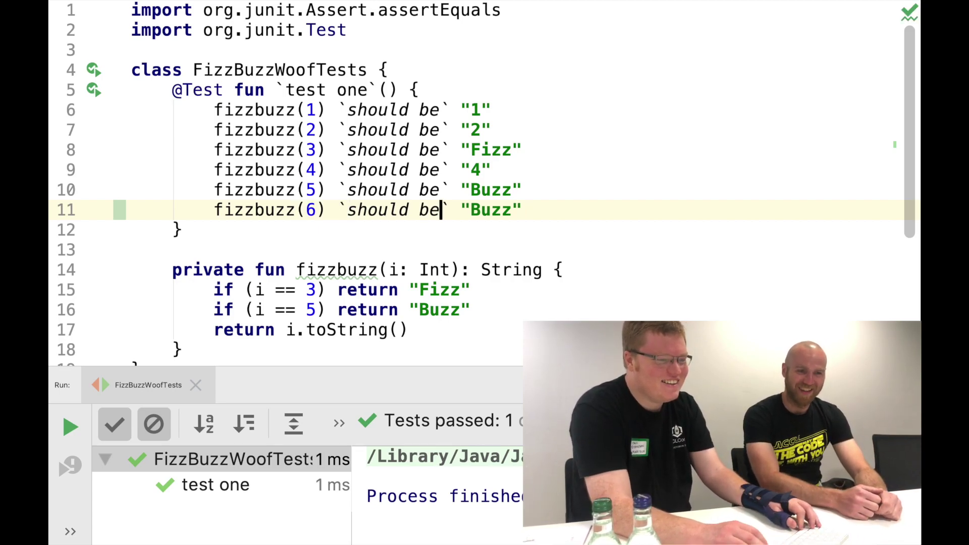
key(alt+shift+Right)
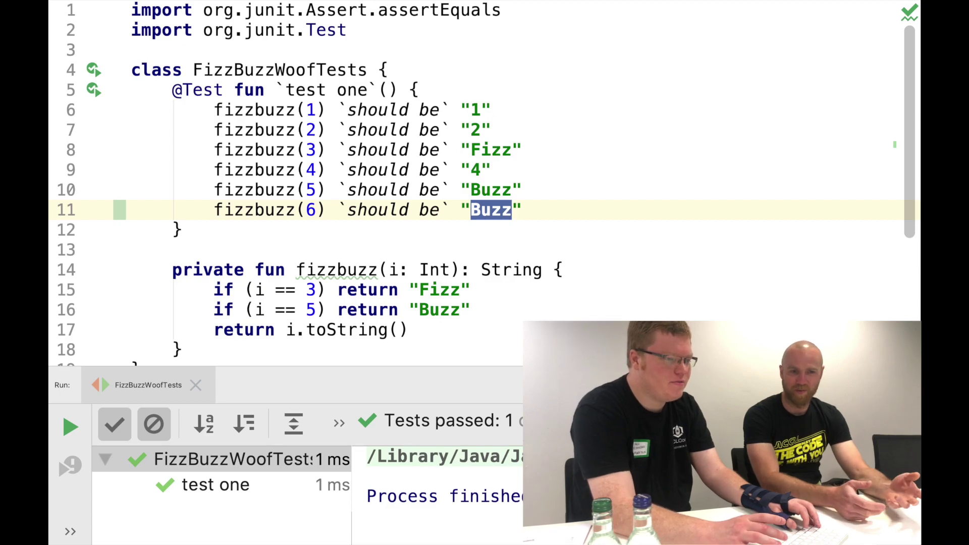
text(Fixx)
key(BackSpace)
key(BackSpace)
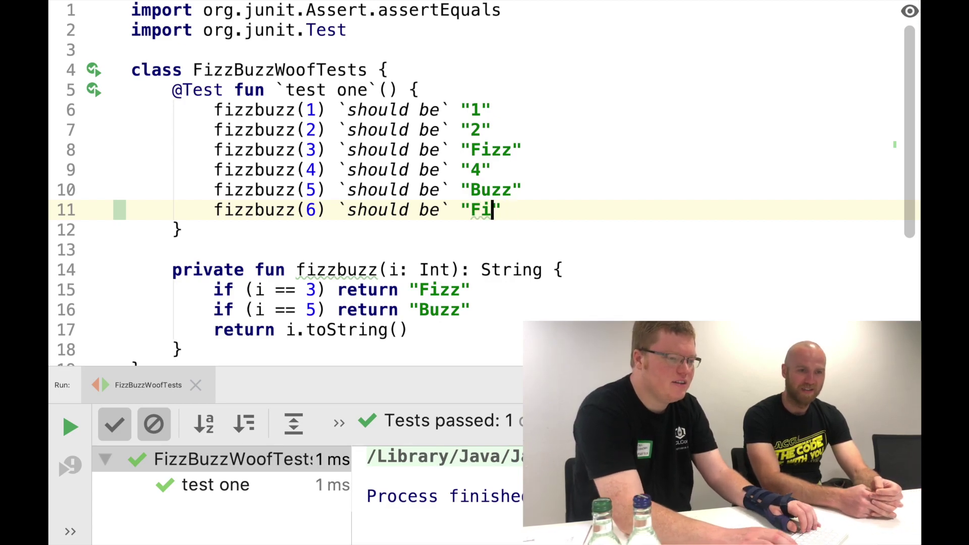
text(zz)
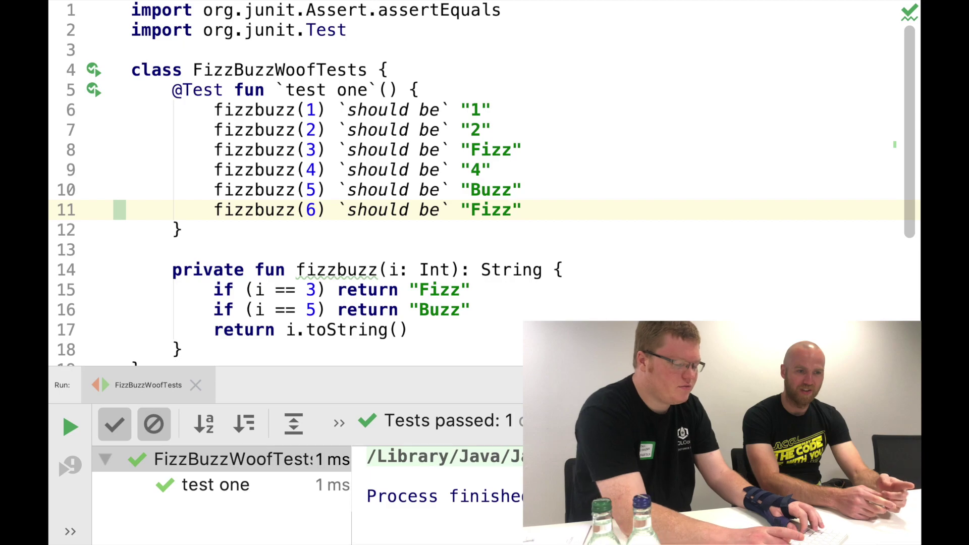
key(ctrl+r)
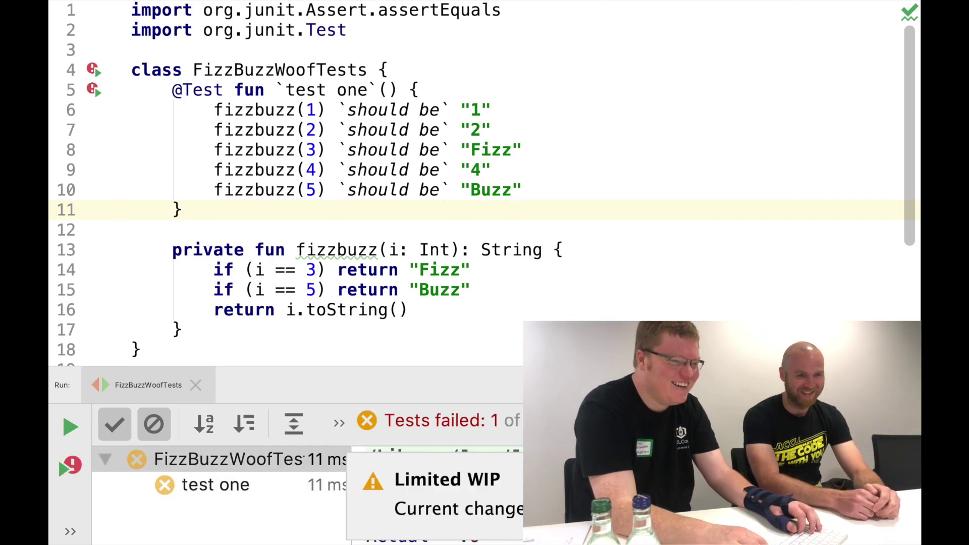
- Rebuild the fizzbuzz(6) `should be` "Fizz" check from another copy of the 5 test
key(ctrl+d)
key(alt+Left)
key(alt+Left)
key(alt+Left)
key(shift+Left)
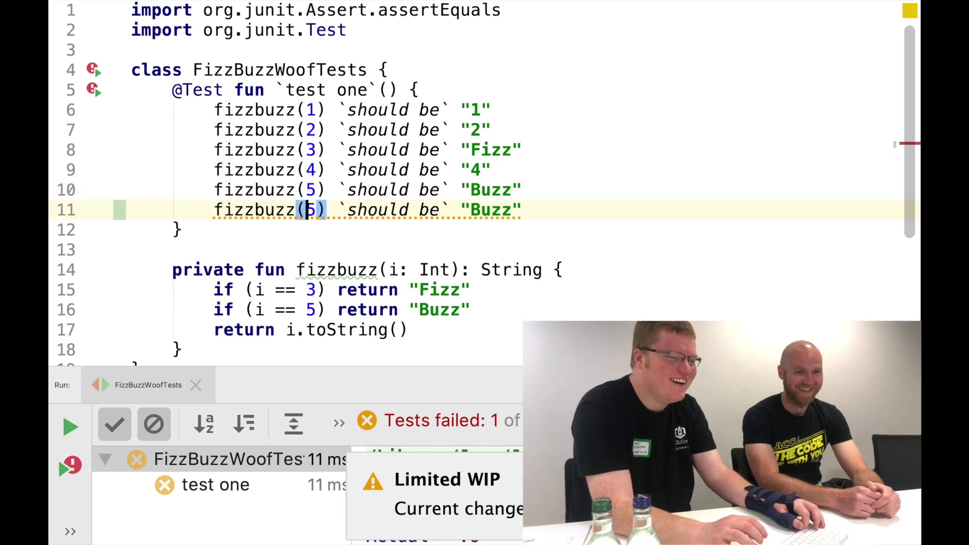
key(BackSpace)
text(6)
key(End)
key(BackSpace)
key(BackSpace)
key(BackSpace)
text(F)
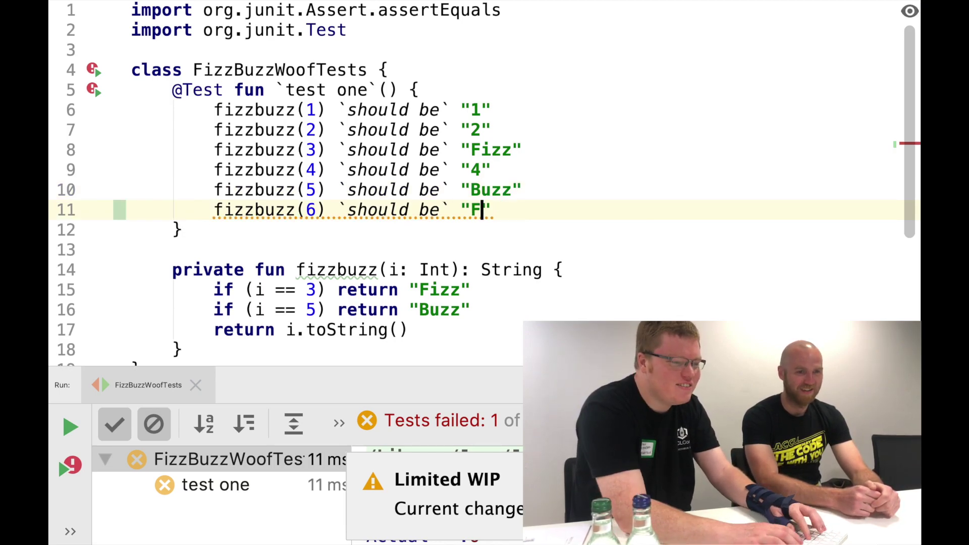
text(iz)
text(izz)
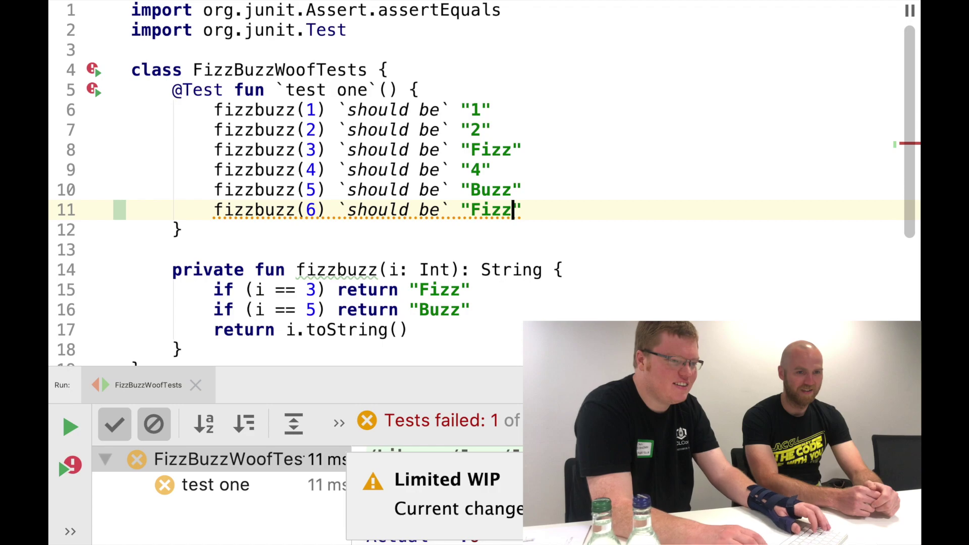
key(Down)
key(Down)
key(Down)
key(alt+Left)
key(alt+Left)
key(alt+Left)
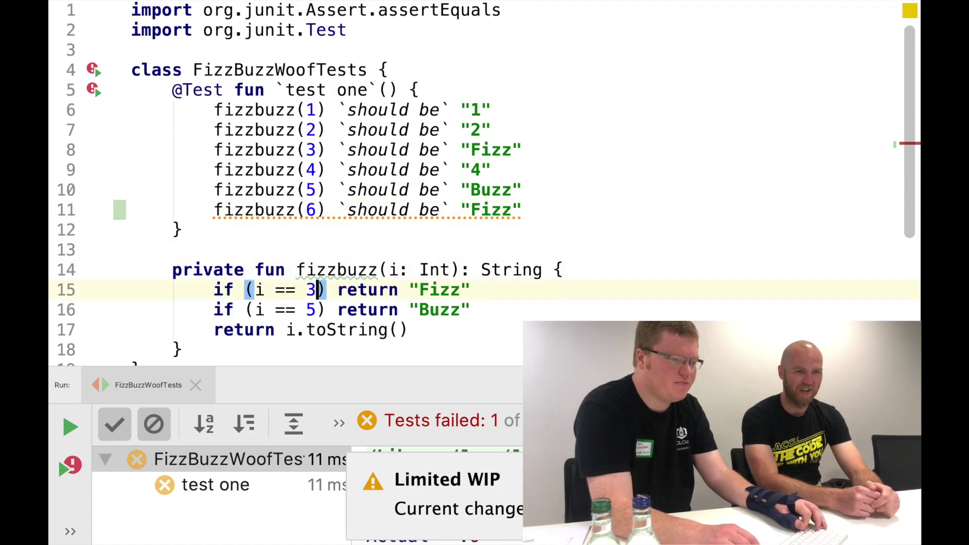
key(alt+Left)
key(alt+Left)
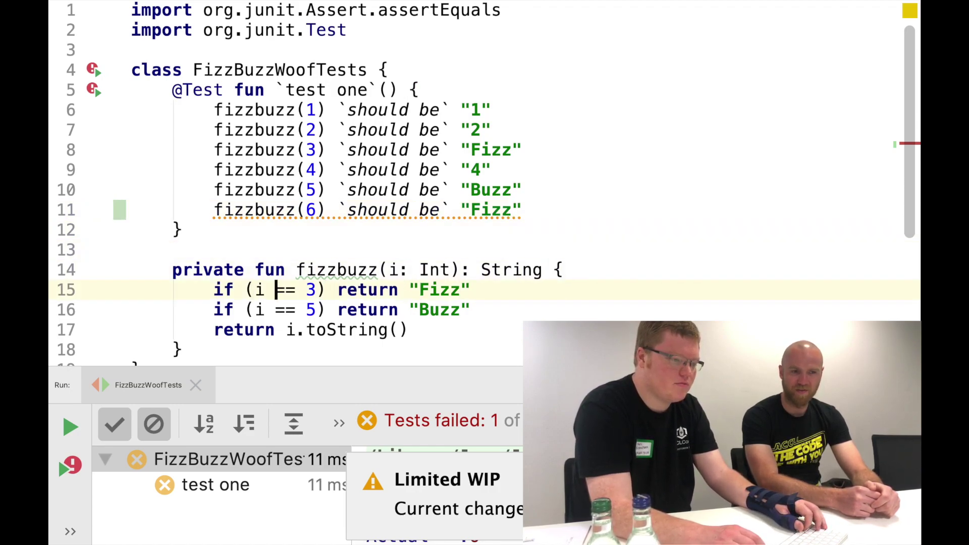
- Change the Fizz condition to i.rem(3) == 0 and rerun the tests so they pass
key(Right)
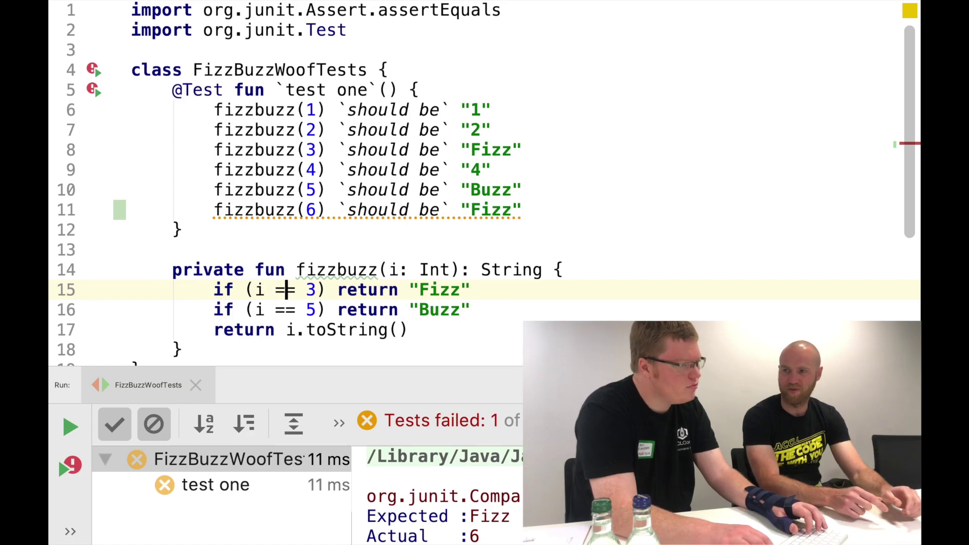
key(Delete)
key(BackSpace)
key(BackSpace)
text(.rem)
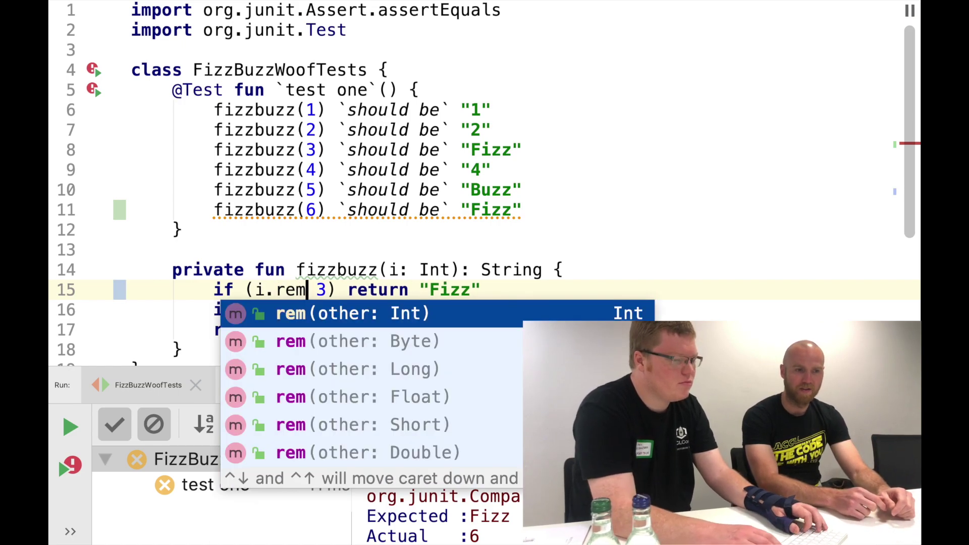
key(Return)
key(Right)
text(==)
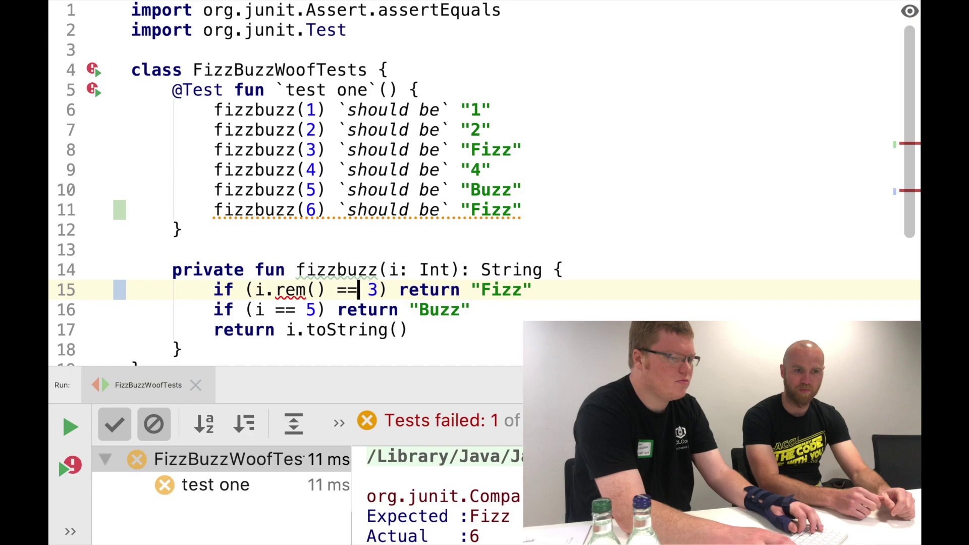
key(Right)
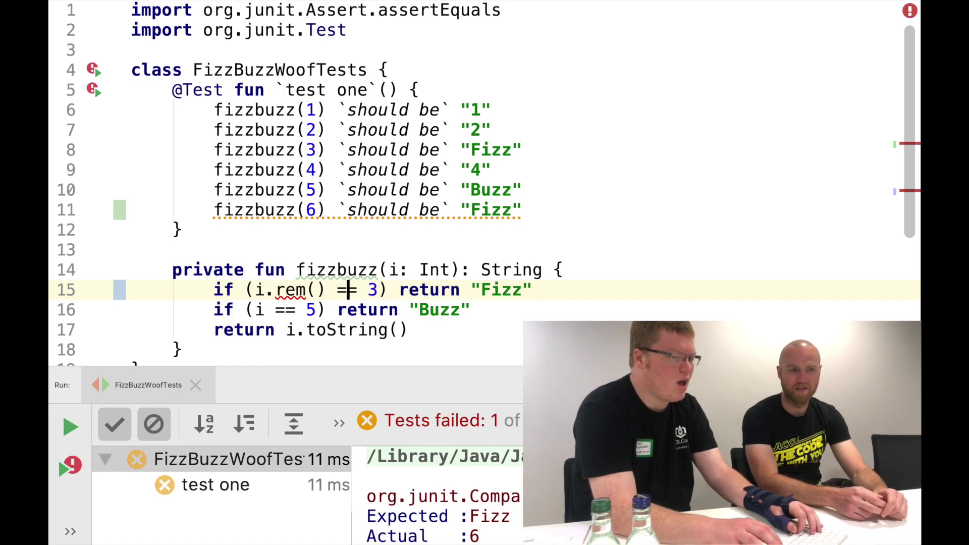
key(Left)
key(Left)
key(Left)
text(3)
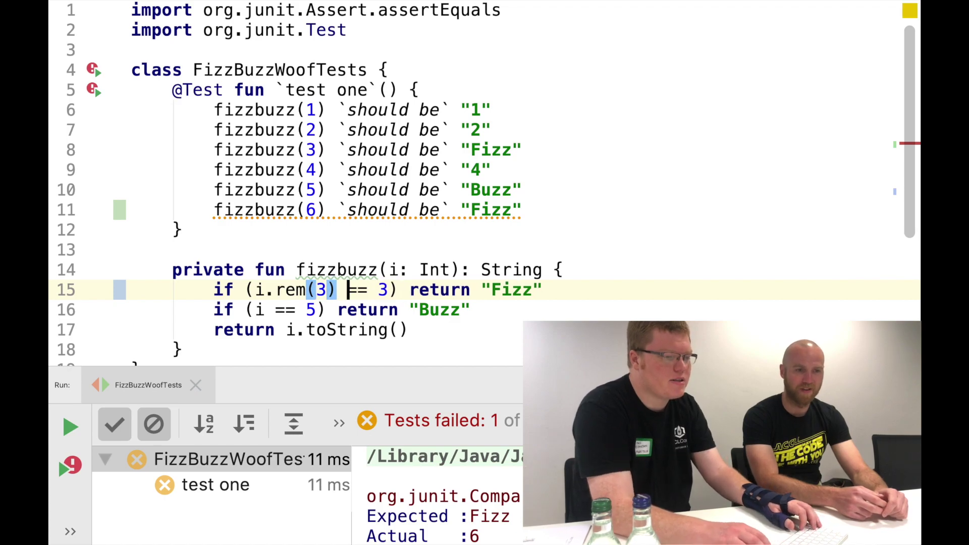
key(Right)
key(Right)
key(Right)
key(Right)
key(BackSpace)
text(0)
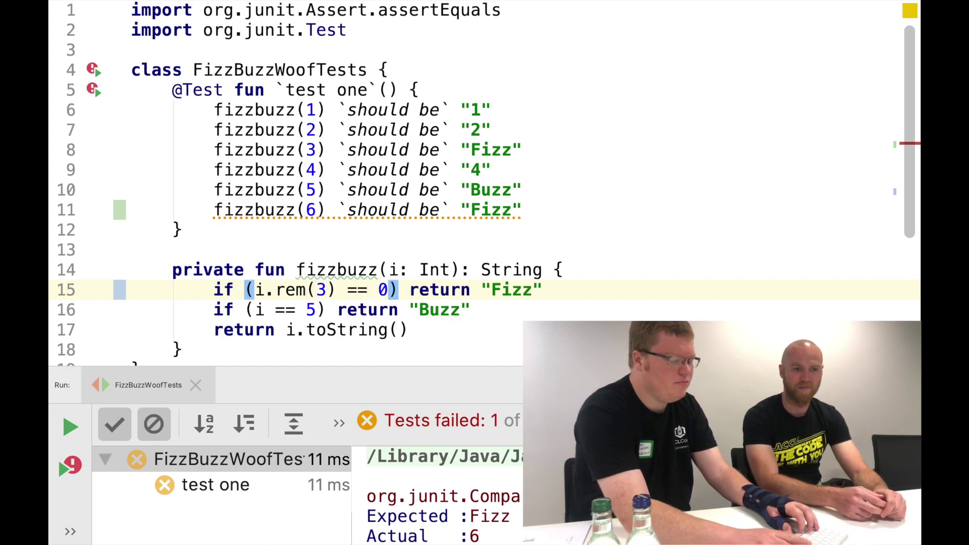
key(ctrl+r)
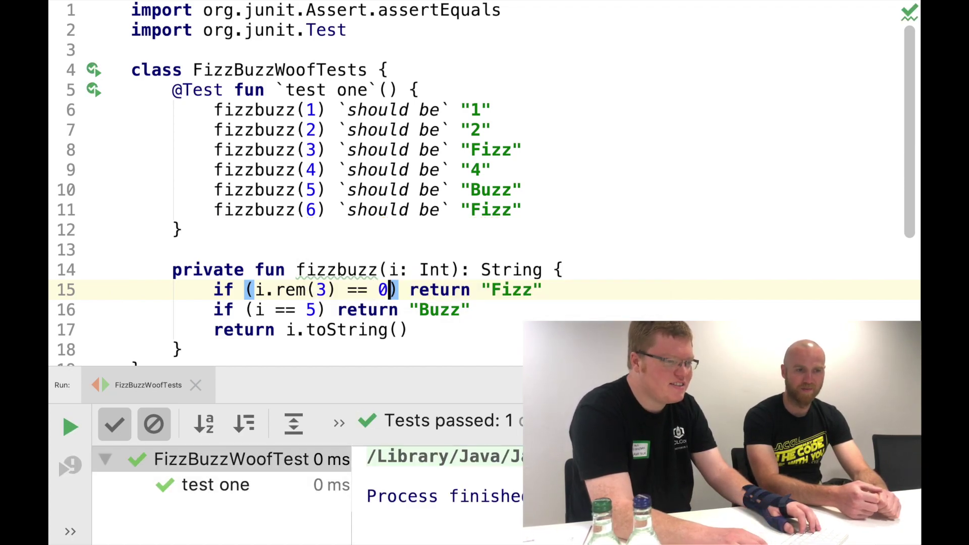
key(Up)
key(Up)
key(Up)
key(Up)
- Copy the 6 test as the check fizzbuzz(7) `should be` "7"
key(super+d)
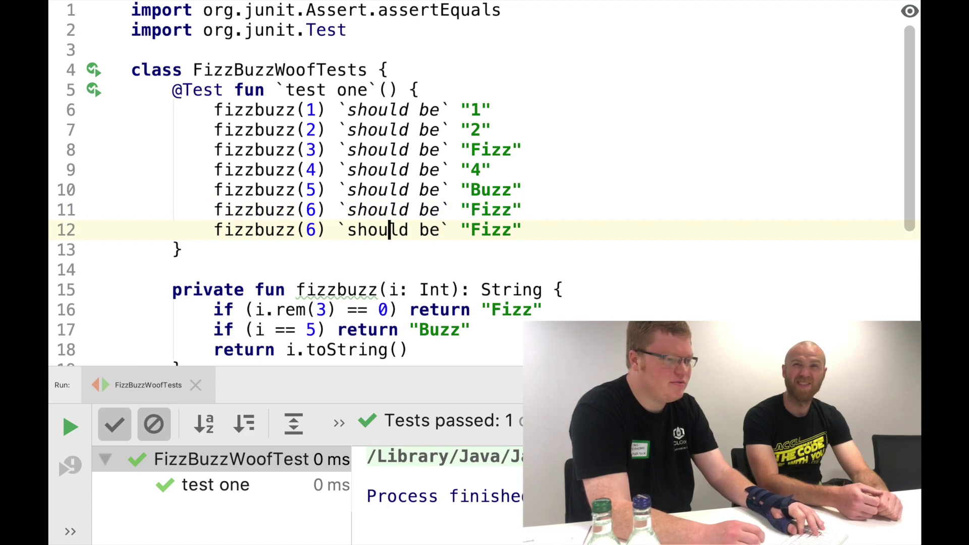
key(alt+Left)
key(shift+Left)
key(BackSpace)
text(7)
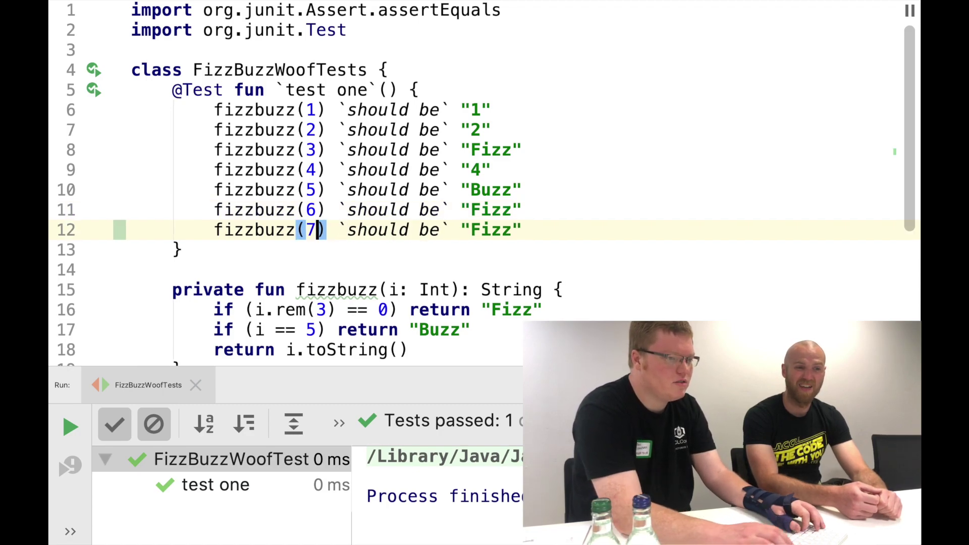
key(alt+Right)
key(alt+Right)
key(alt+Right)
key(alt+Right)
key(alt+Up)
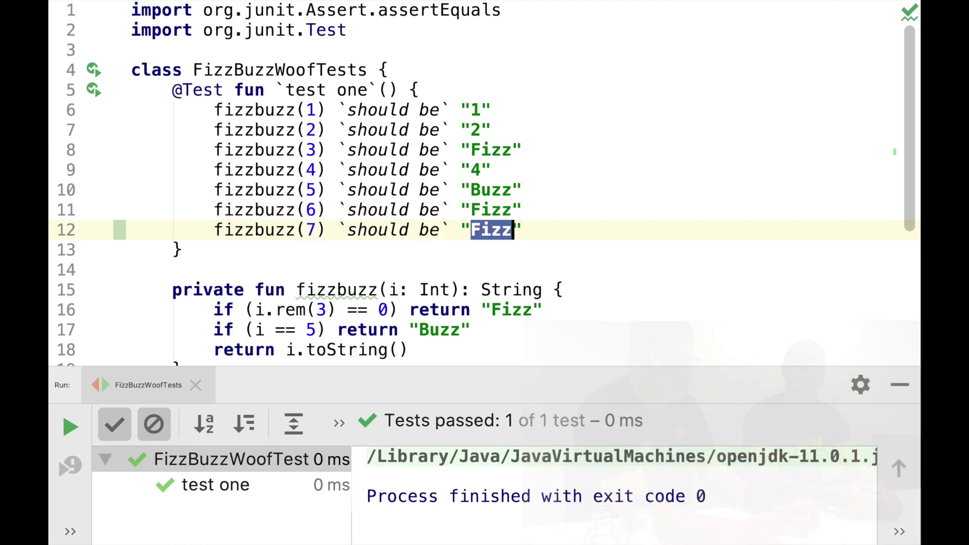
text(7)
key(ctrl+r)
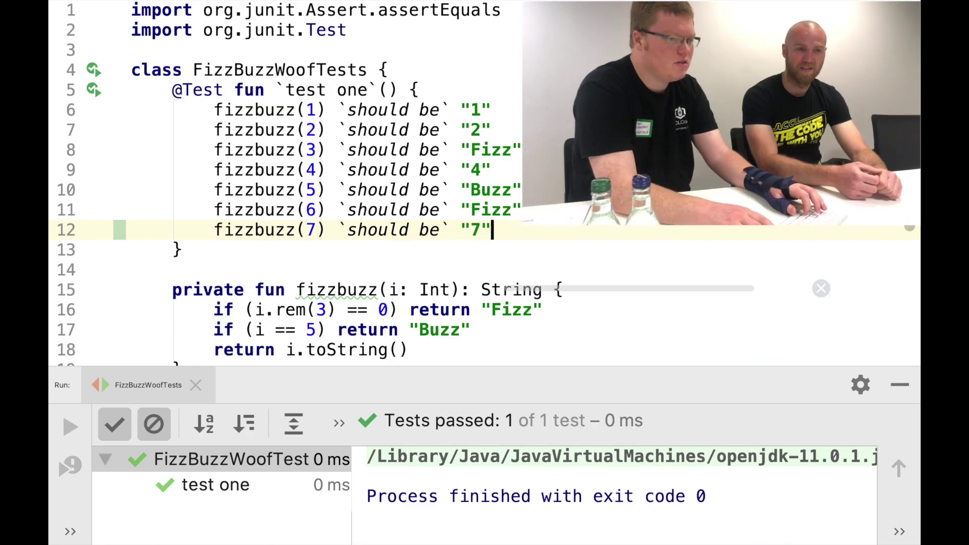
- Start a new fizzbuzz(10) `should be` "Buzz" check using completion
key(Return)
text(fizzb)
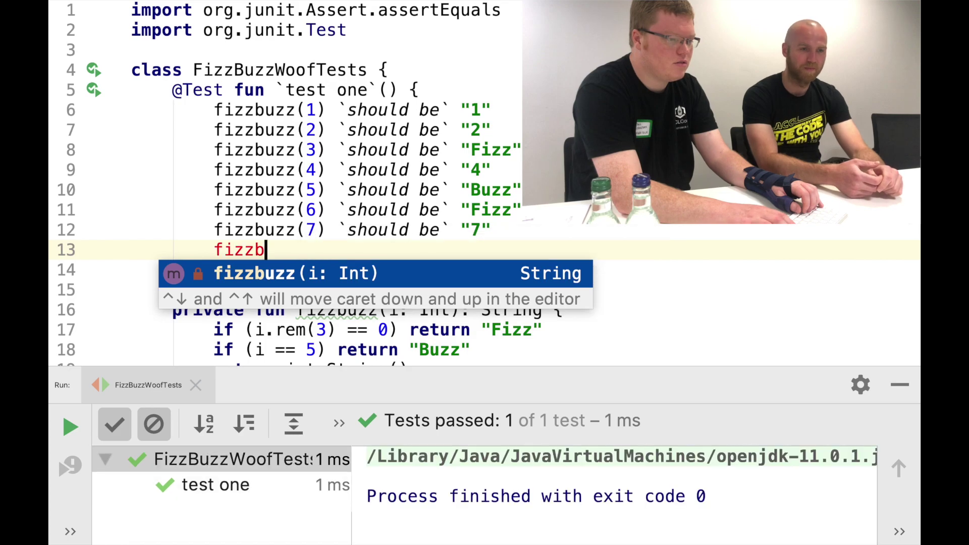
key(Return)
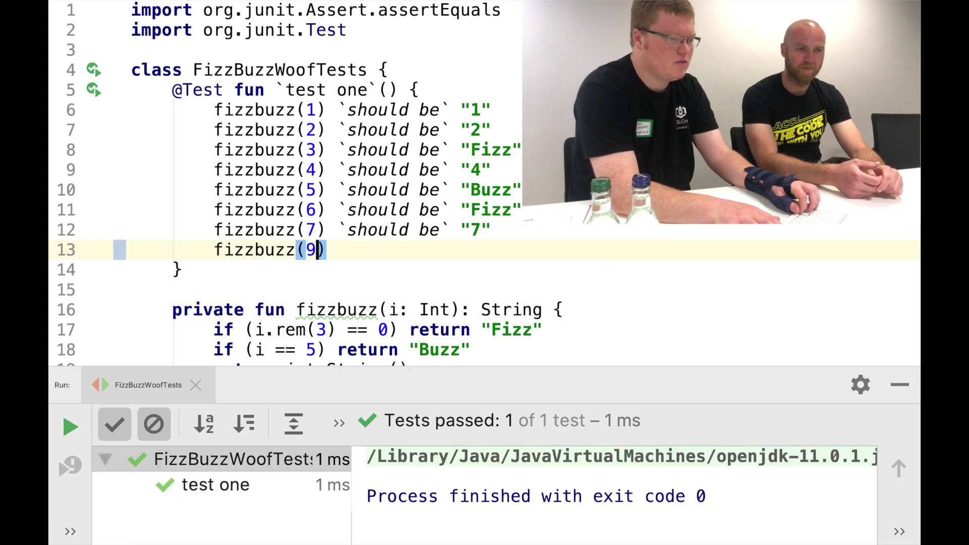
key(Down)
key(Down)
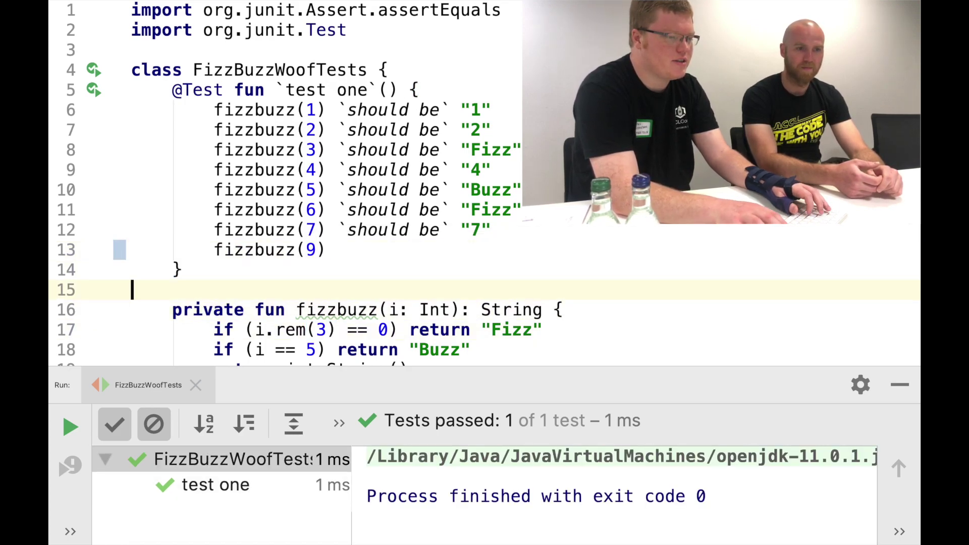
key(Up)
key(Up)
key(BackSpace)
text(10)
key(End)
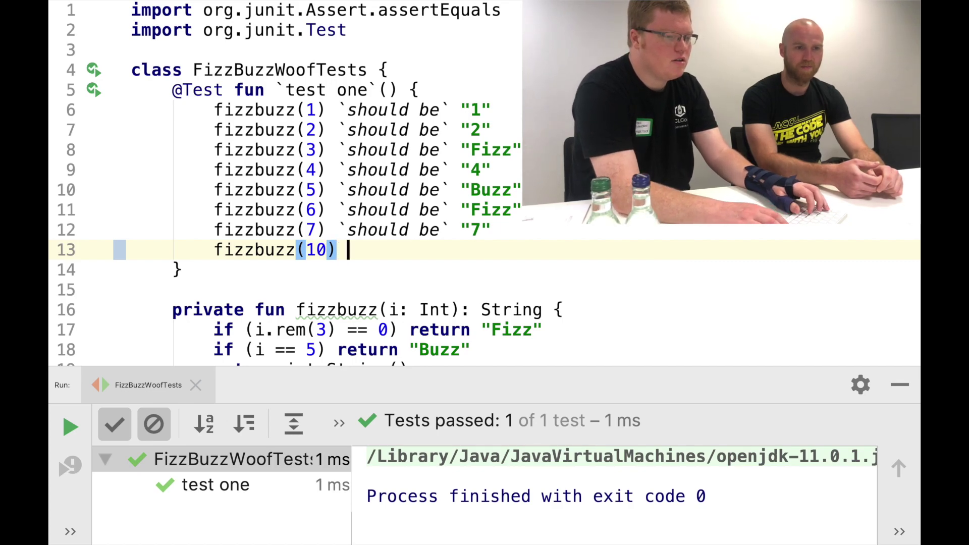
text(s)
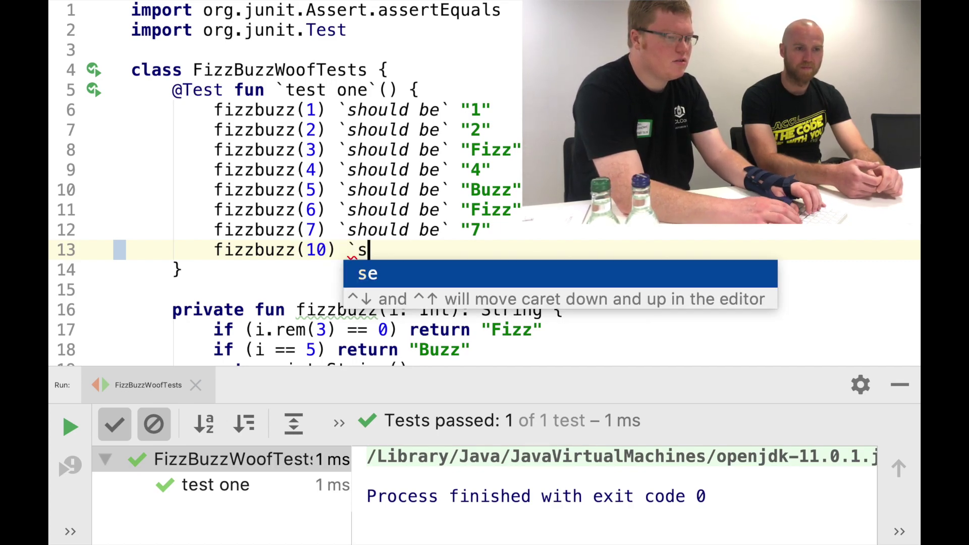
text(hould be` "B)
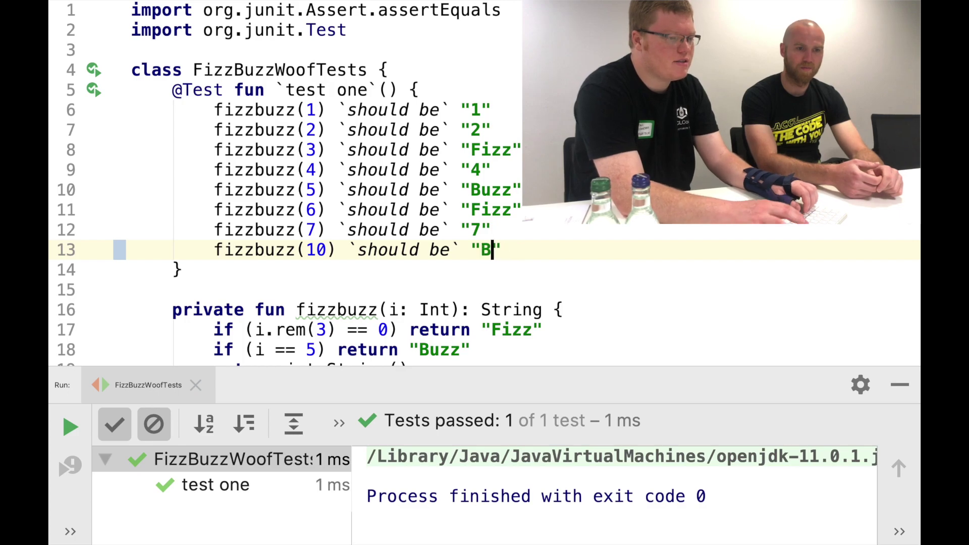
- Change the Buzz condition to i.rem(5) == 0, rerun the passing tests, and hide the results
key(Down)
key(Down)
key(Down)
key(Down)
key(Down)
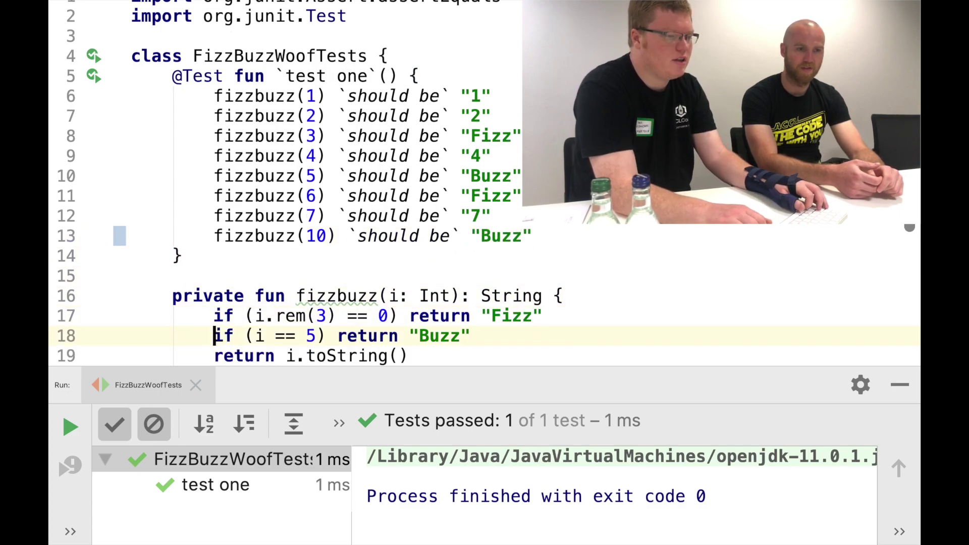
key(Right)
key(Right)
key(Right)
text(.rem)
key(Return)
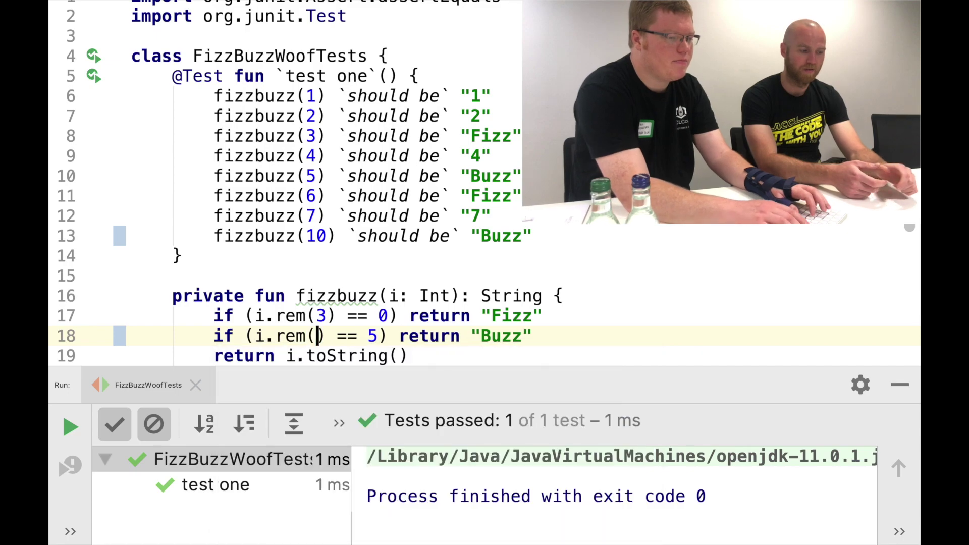
text(5)
key(Right)
key(Right)
key(Right)
key(Delete)
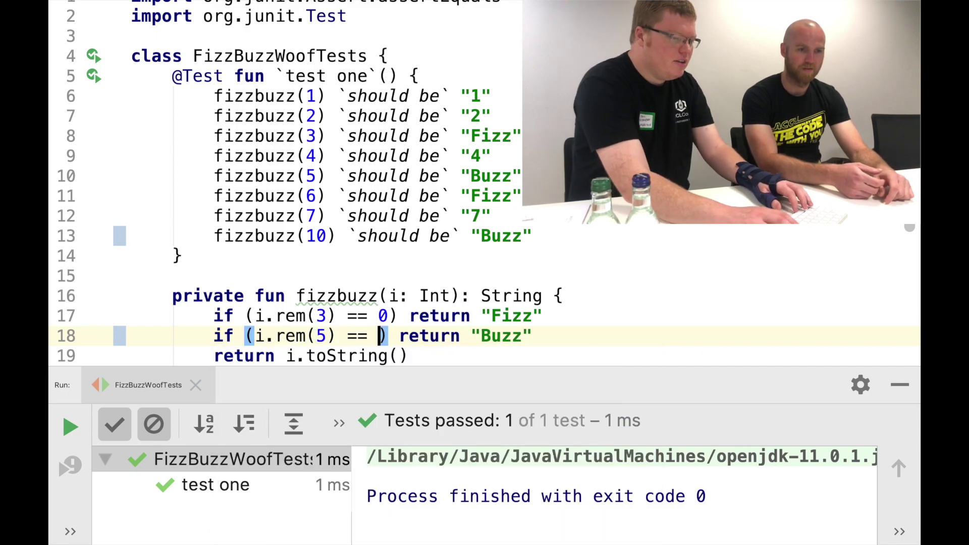
text(0)
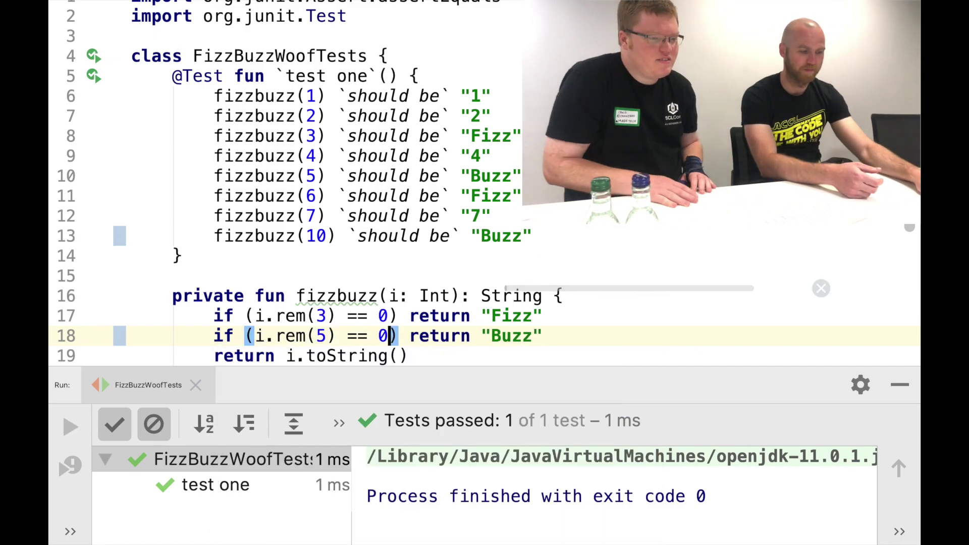
key(ctrl+r)
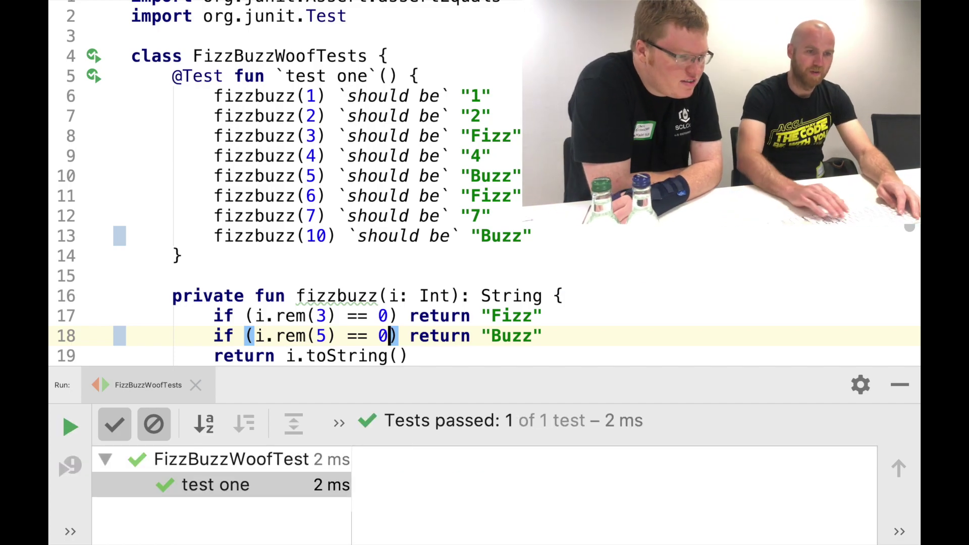
key(super+4)
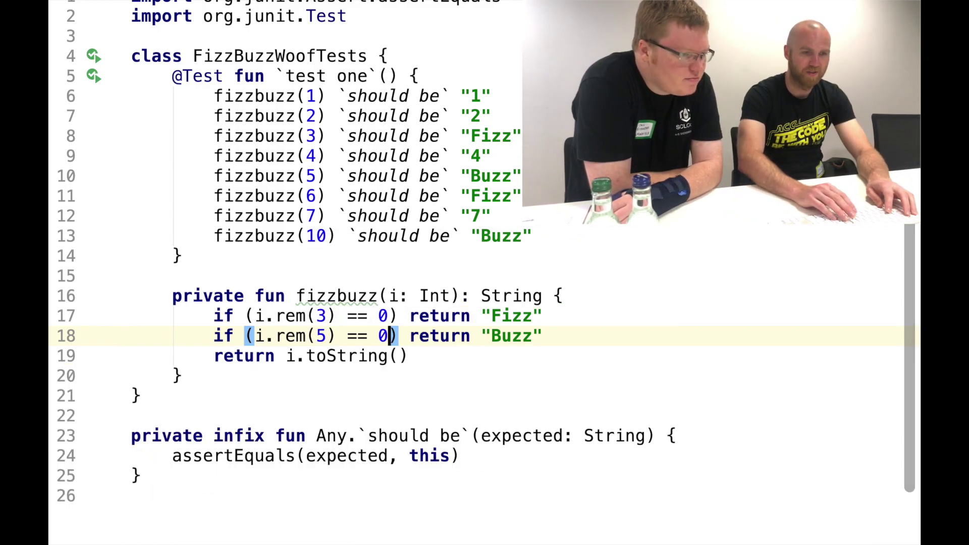
- Copy the fizzbuzz(7) check as fizzbuzz(8) `should be` "8"
key(Up)
key(Up)
key(Up)
key(Up)
key(super+d)
key(Left)
key(Left)
key(Left)
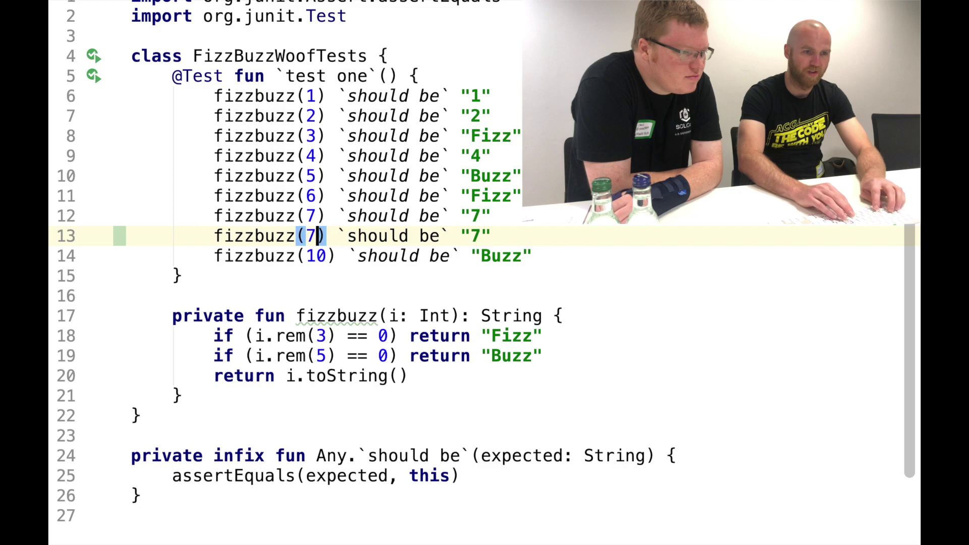
key(BackSpace)
text(8)
key(End)
key(Left)
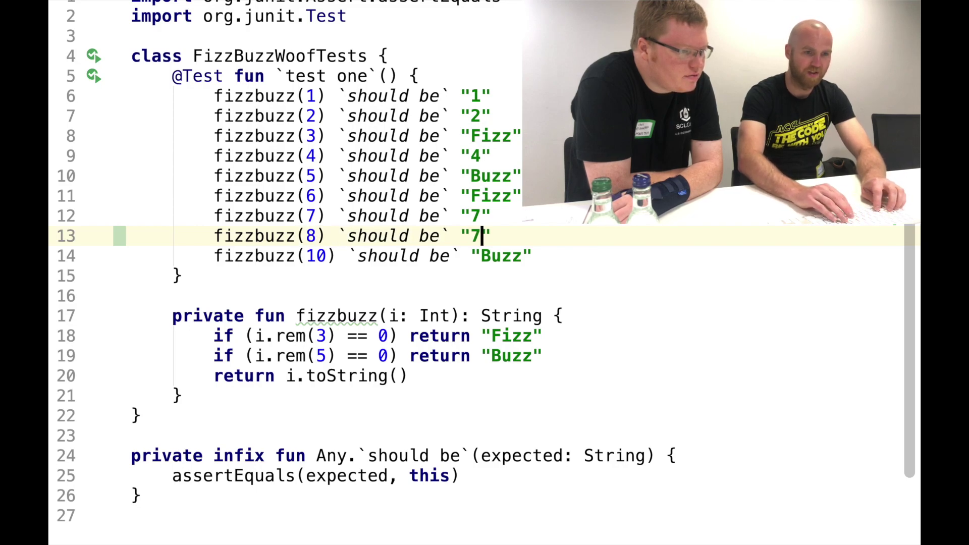
text(8)
- Add fizzbuzz(9) `should be` "Fizz" and run the passing tests
key(super+d)
key(Home)
key(alt+Right)
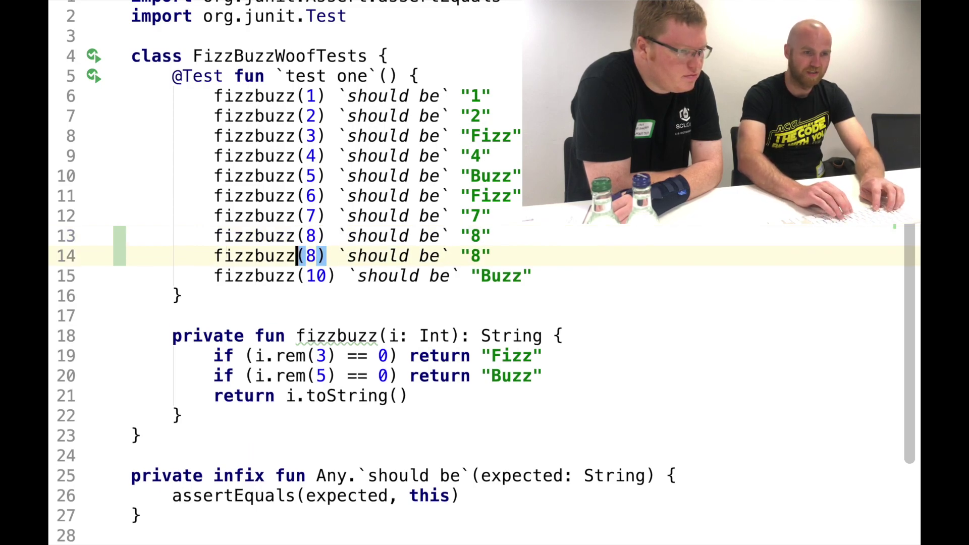
key(Right)
key(shift+Right)
text(9)
key(Up)
key(Down)
key(End)
key(Left)
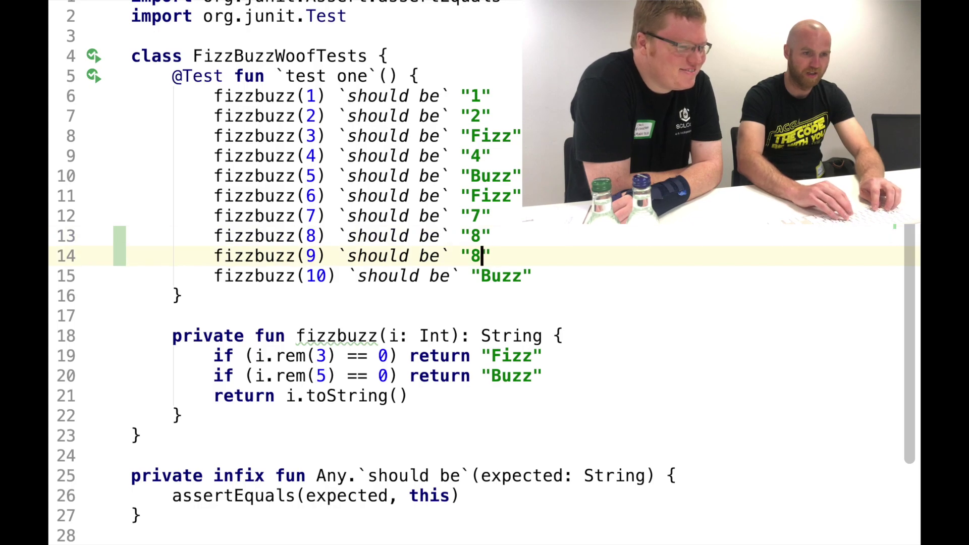
key(shift+Left)
text(zz)
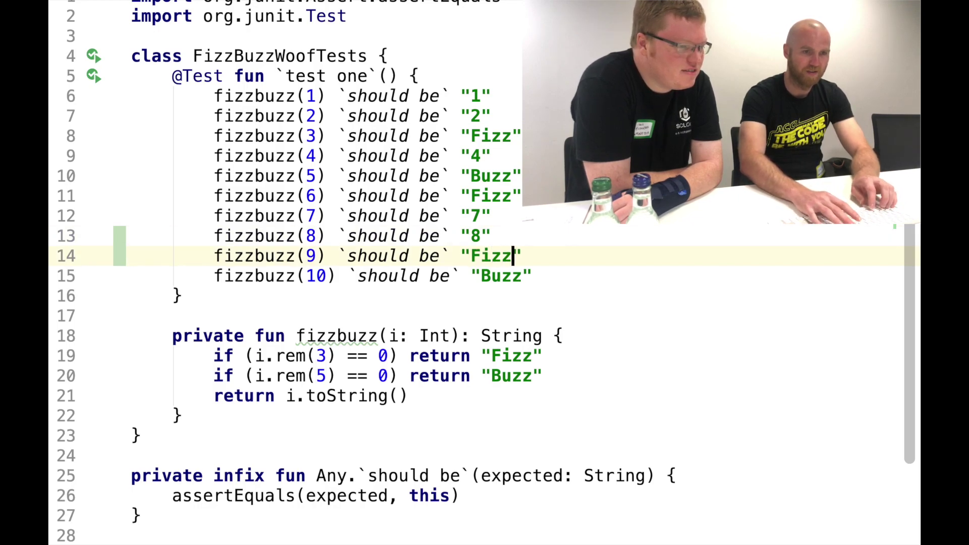
key(ctrl+r)
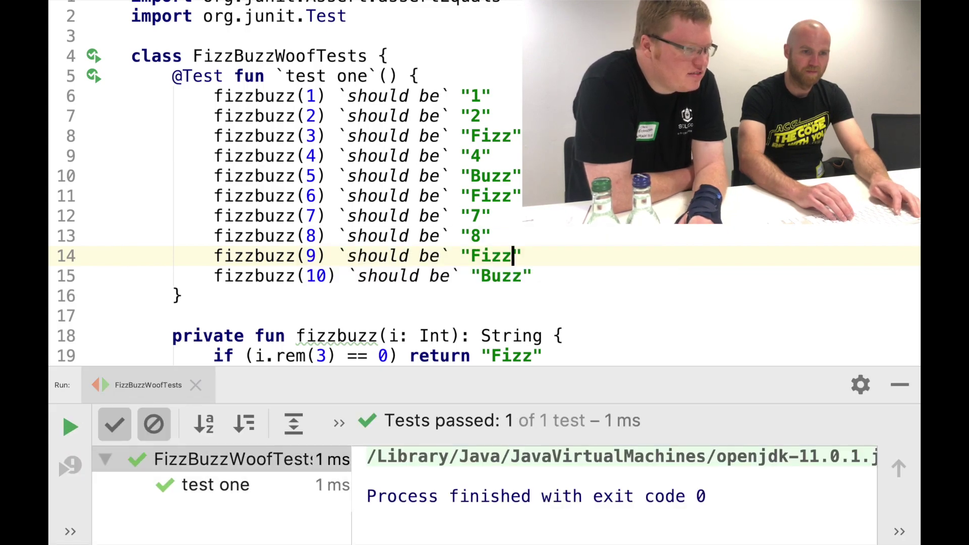
key(shift+Escape)
key(Down)
key(Down)
key(Down)
key(Down)
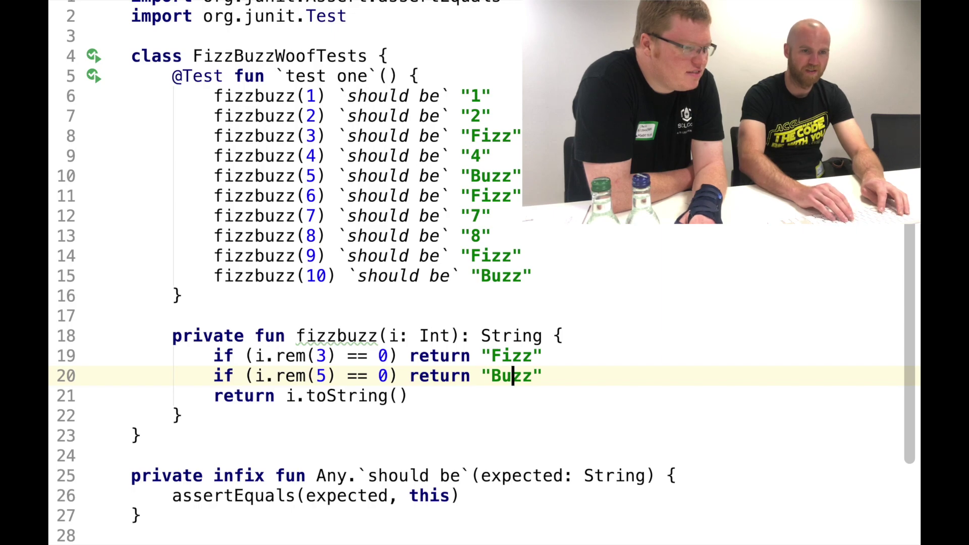
- Copy the fizzbuzz(10) check as a fizzbuzz(15) `should be` "FizzBuzz" check
key(Up)
key(Up)
key(Up)
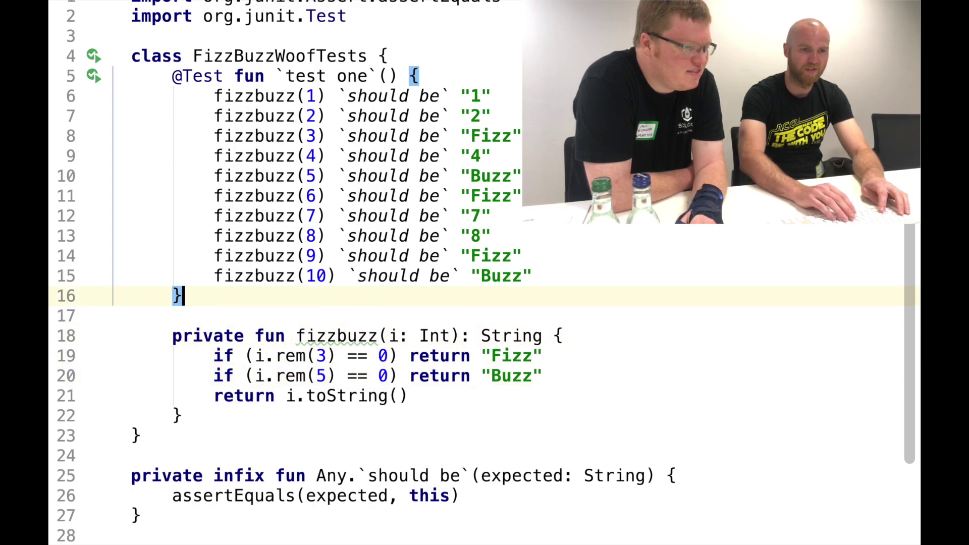
key(Up)
key(super+d)
key(alt+Up)
key(alt+Up)
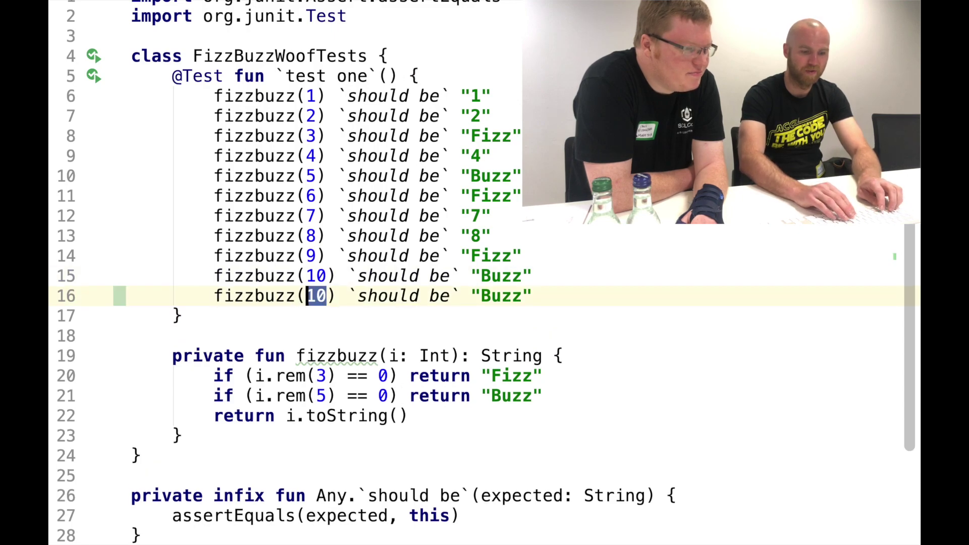
text(15)
key(alt+Right)
key(alt+Right)
key(alt+Right)
text(Fiz)
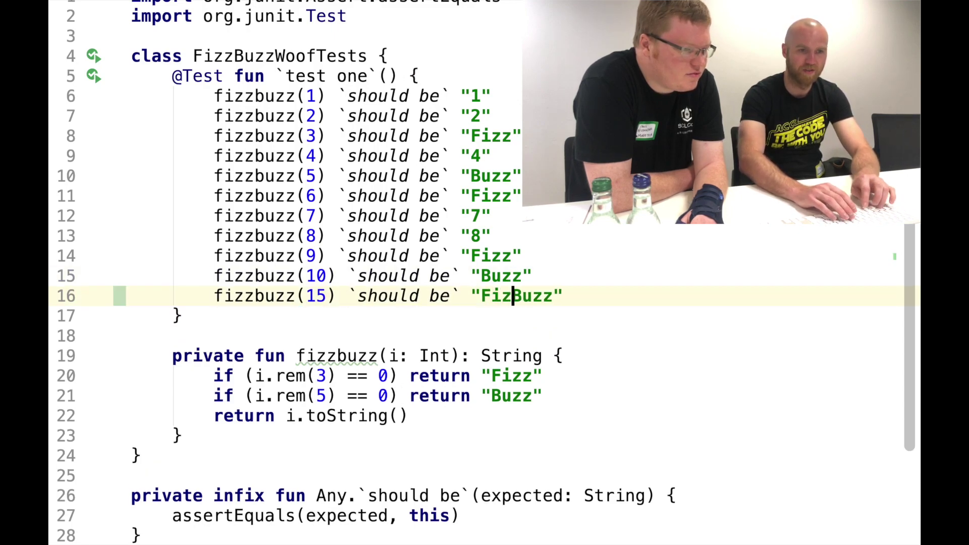
text(z)
- Copy the Fizz rule with an added && remainder check, then run the failing tests
key(Down)
key(Down)
key(Down)
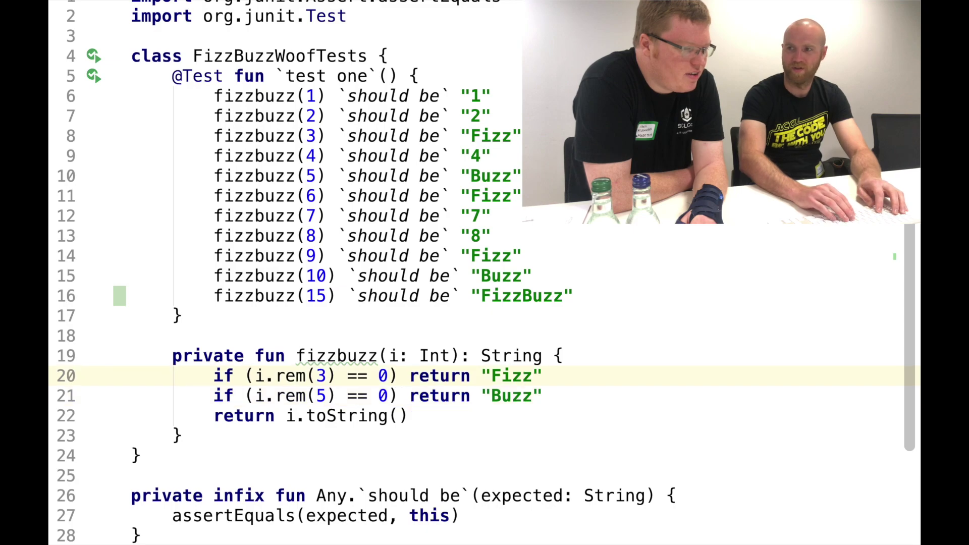
key(super+d)
key(alt+Right)
key(alt+Right)
key(Down)
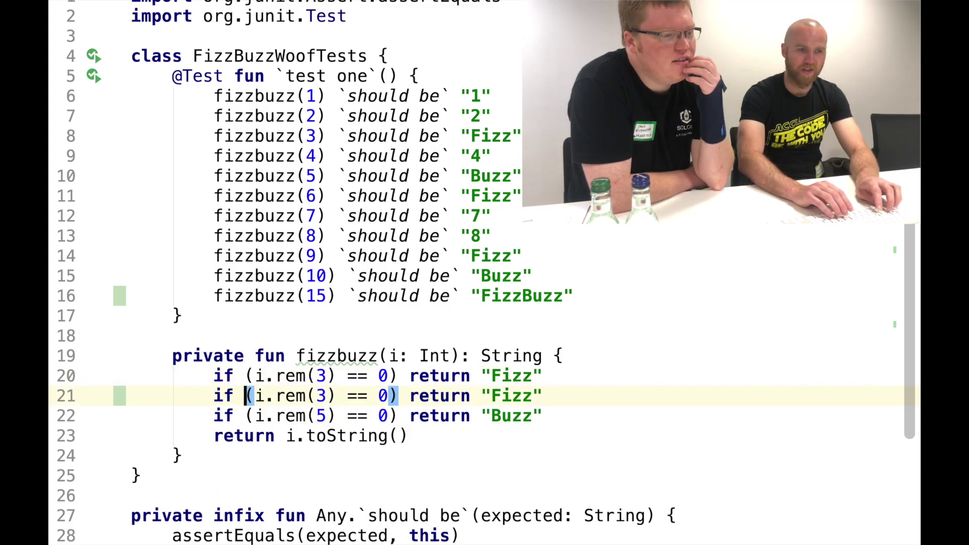
key(alt+Up)
key(alt+Up)
key(alt+Up)
key(Up)
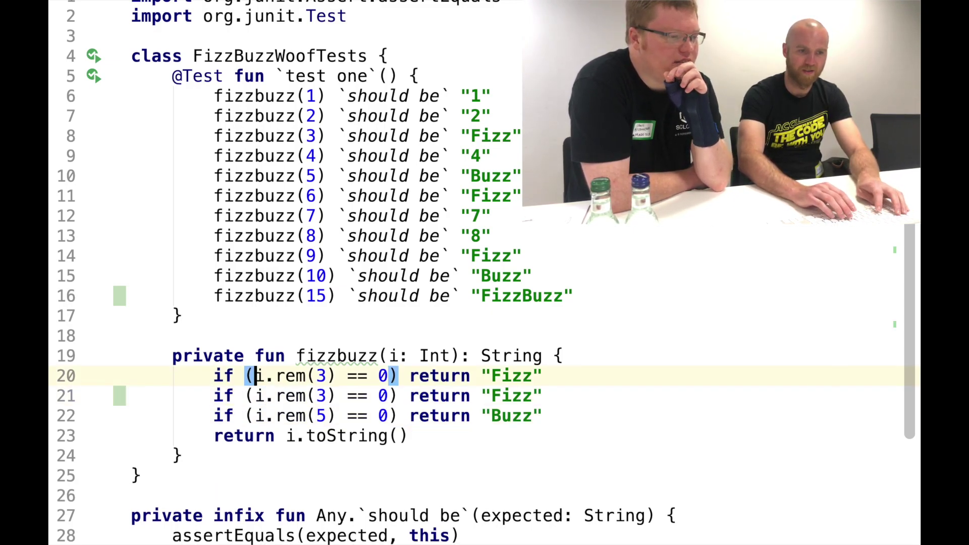
key(alt+Right)
key(alt+Right)
key(alt+Right)
key(alt+Right)
text(&&)
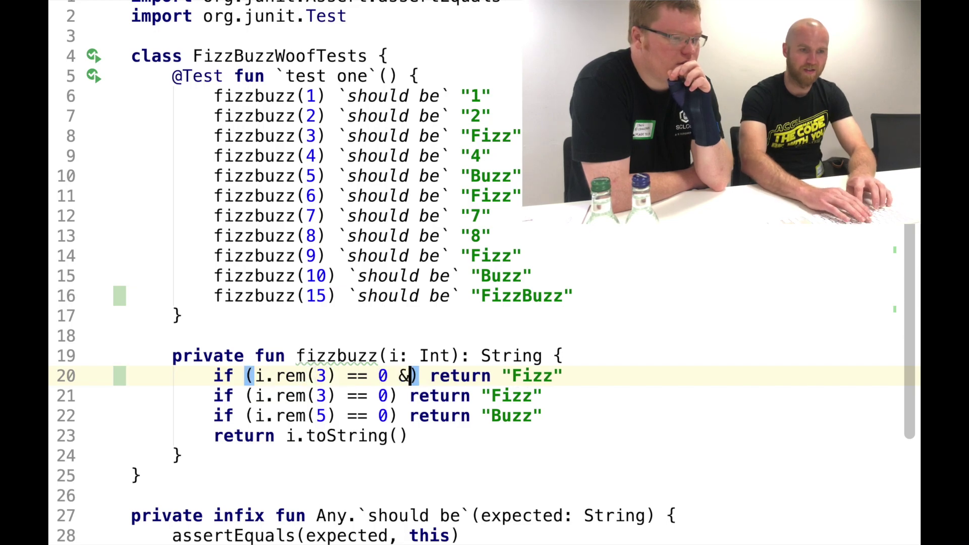
text(& i.rem(3) == 0)
text(Buizz)
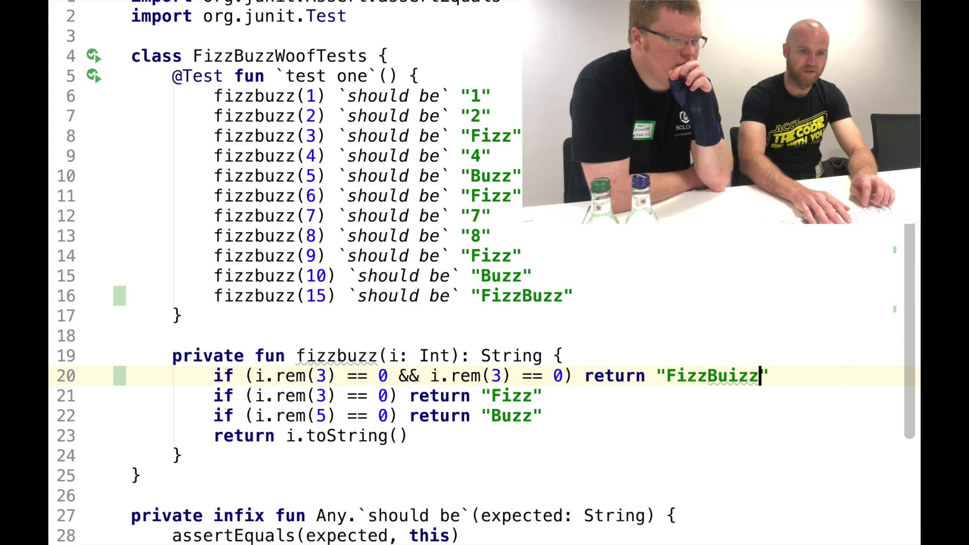
key(ctrl+r)
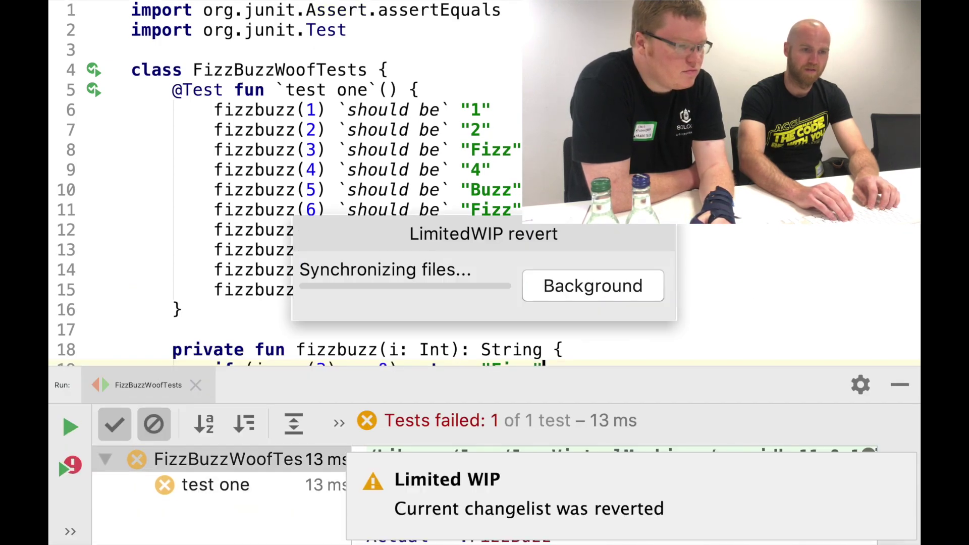
- Copy the fizzbuzz(10) check as fizzbuzz(3 * 5) `should be` "FizzBuzz"
key(shift+Escape)
key(Up)
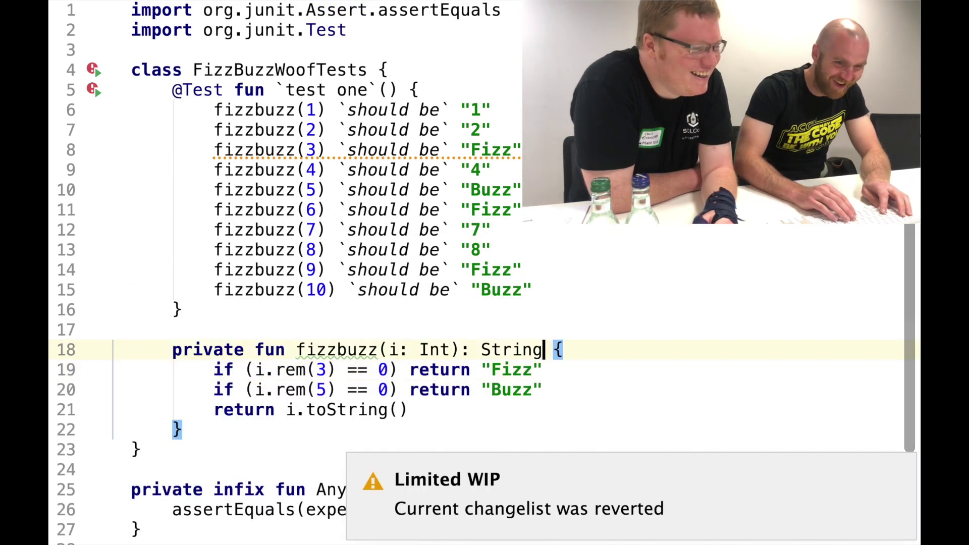
key(Up)
key(Up)
key(Up)
key(ctrl+d)
key(alt+Left)
key(alt+Left)
key(alt+Left)
key(alt+shift+Right)
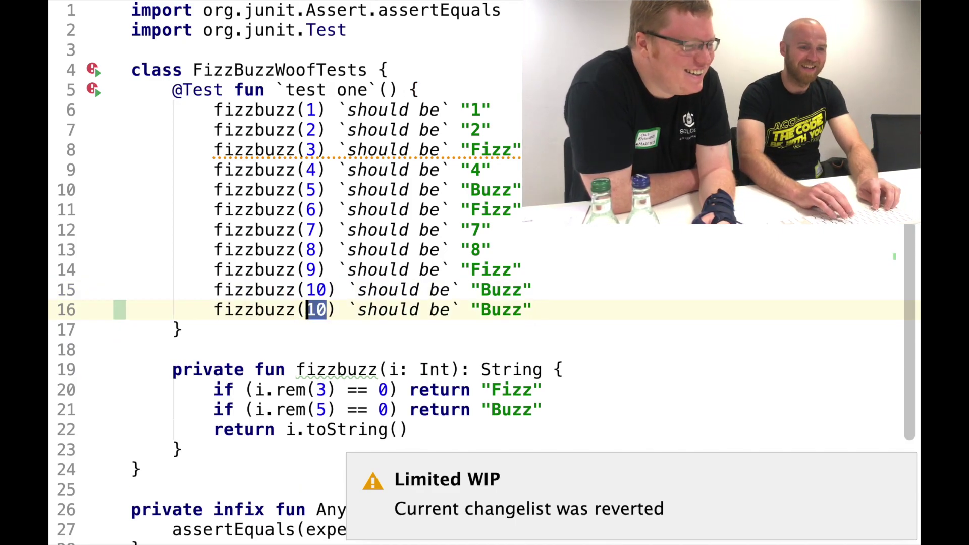
text(3 * 5)
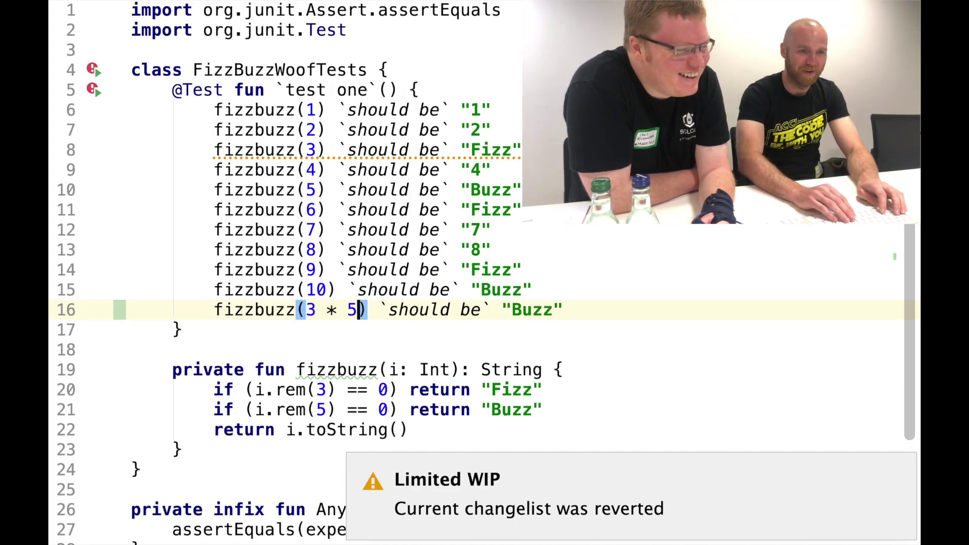
key(alt+Right)
key(alt+Right)
key(alt+Right)
key(alt+shift+Right)
key(Left)
text(Fi)
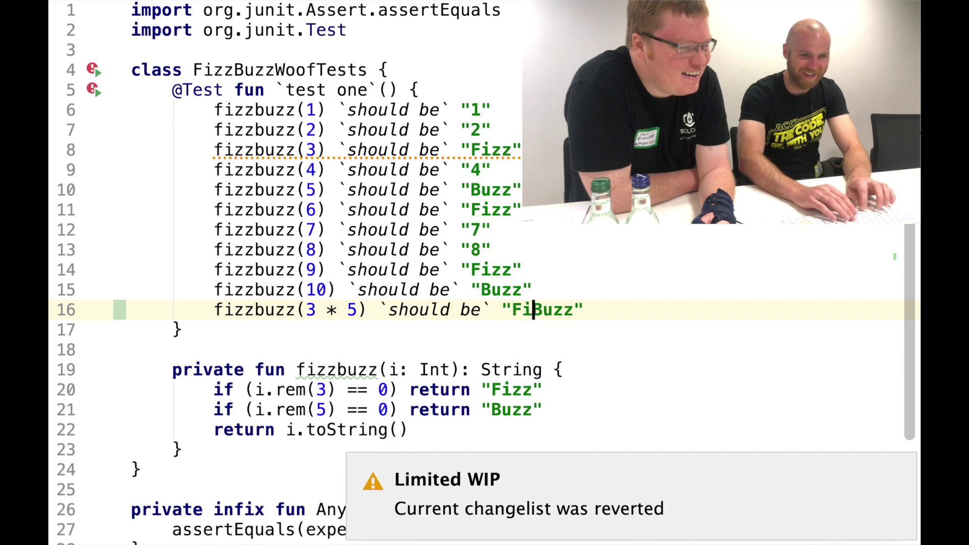
- Copy the Fizz rule as if (i == 15) return "FizzBuzz", then hide the test results
key(Down)
key(Down)
key(Down)
key(Down)
key(ctrl+d)
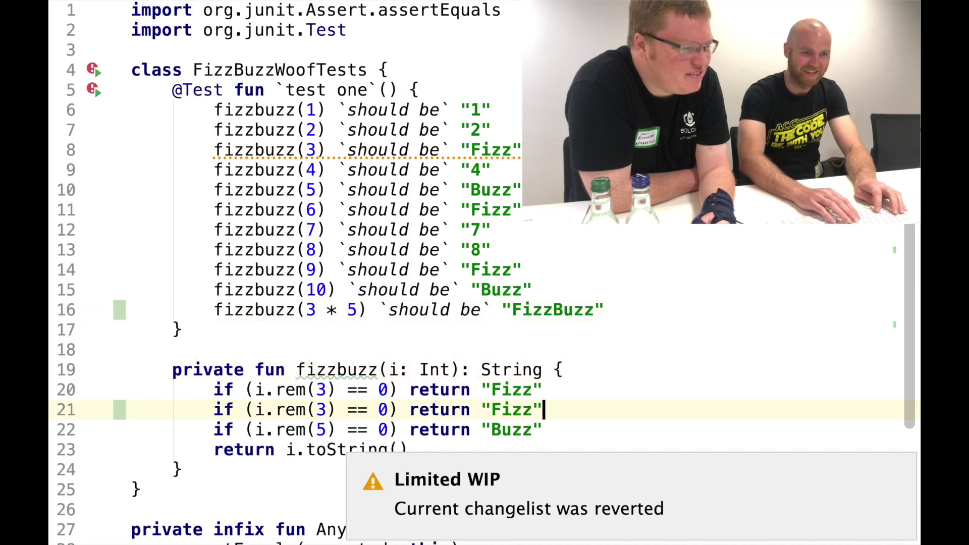
key(alt+shift+Right)
key(alt+shift+Right)
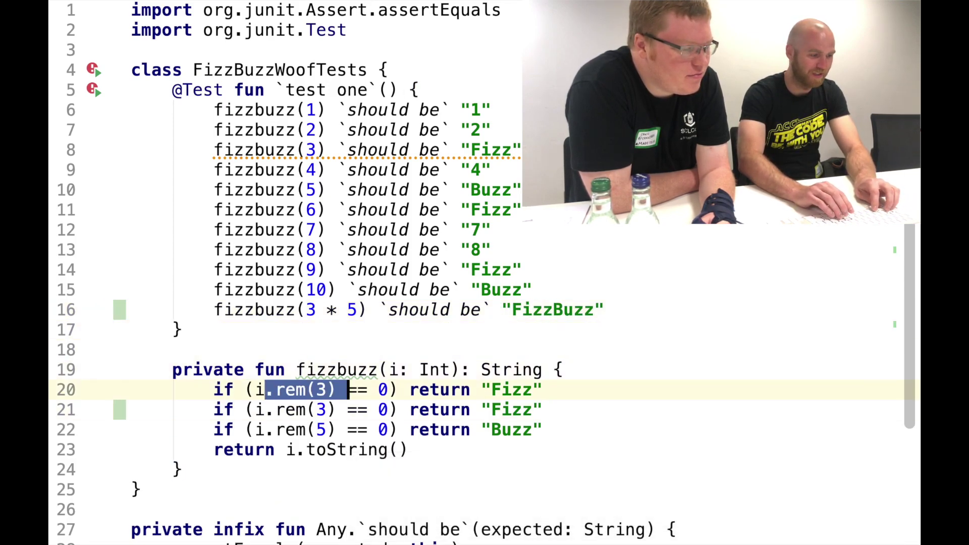
key(BackSpace)
key(Right)
key(Right)
key(Right)
key(Delete)
text(1)
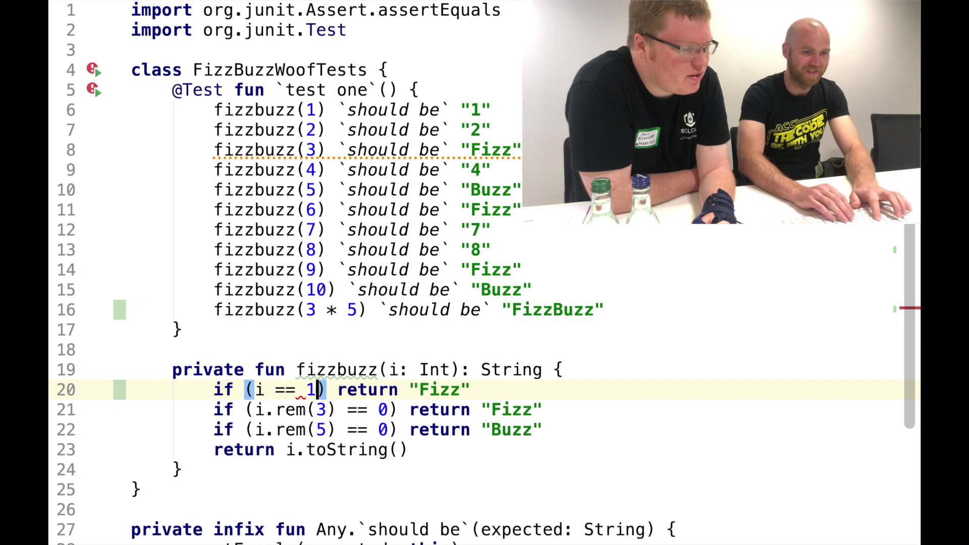
text(5)
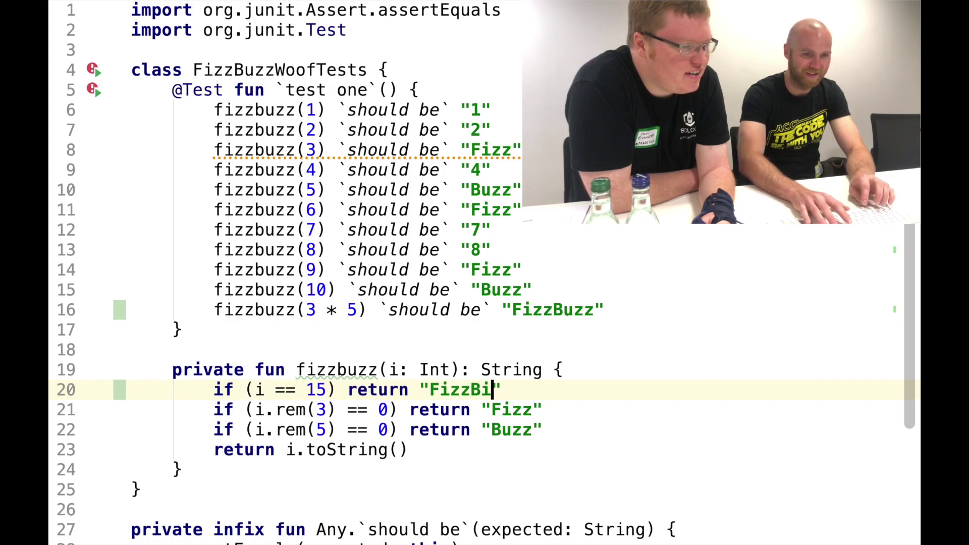
text(zz)
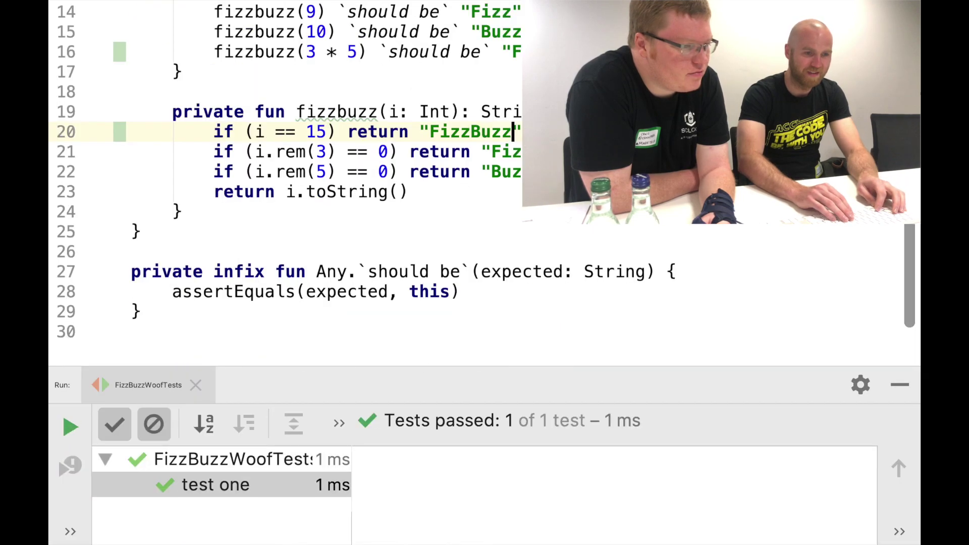
key(shift+Escape)
key(Home)
key(Down)
key(Right)
key(Right)
key(Right)
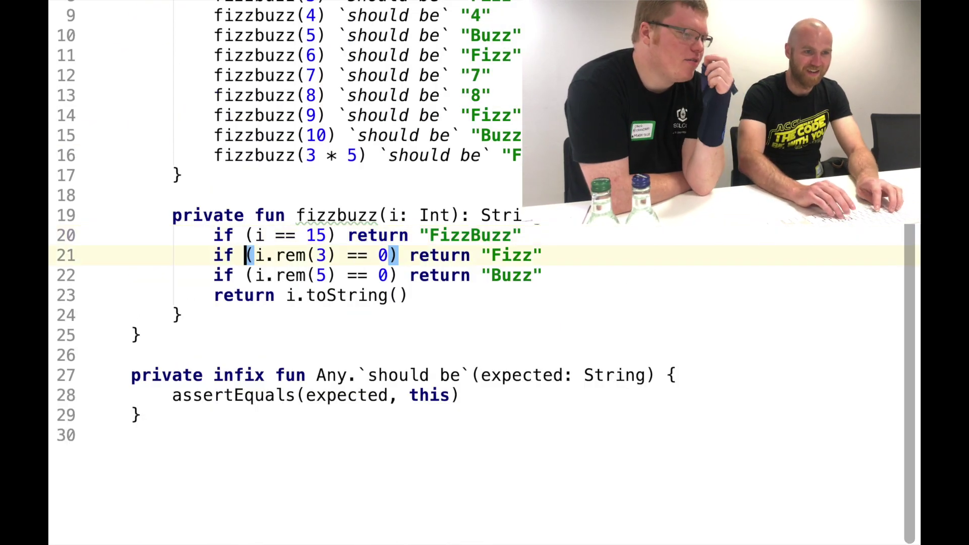
key(Right)
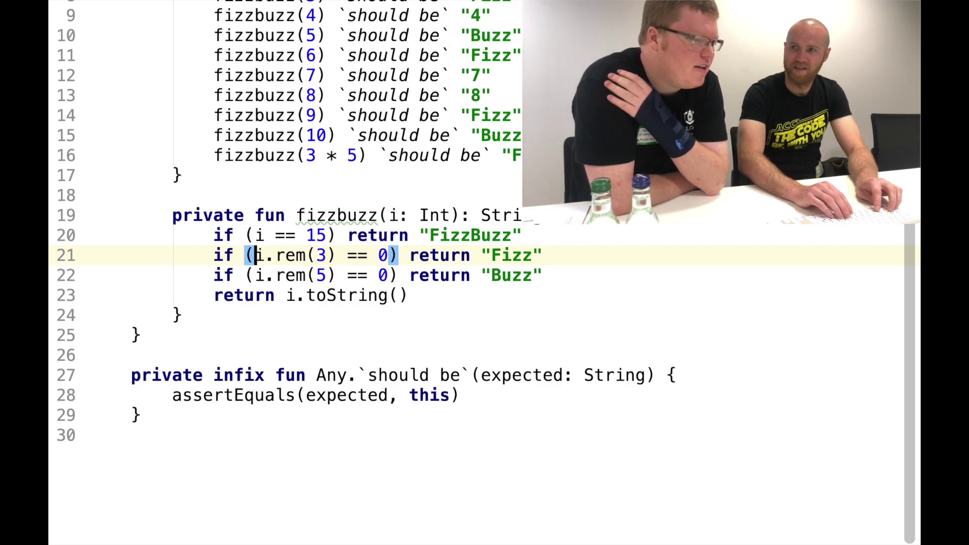
key(ctrl+w)
key(ctrl+w)
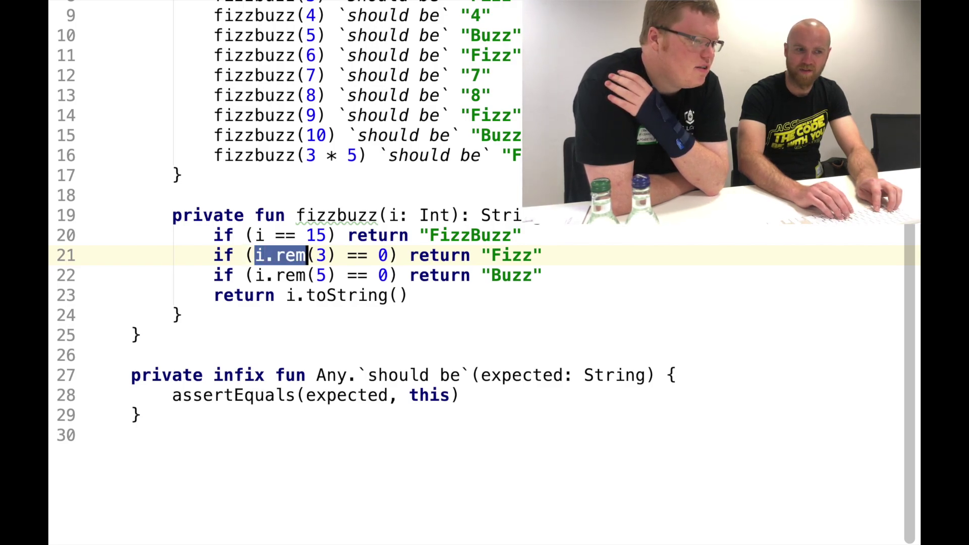
key(shift+Right)
key(shift+Right)
key(shift+Right)
key(ctrl+c)
key(Up)
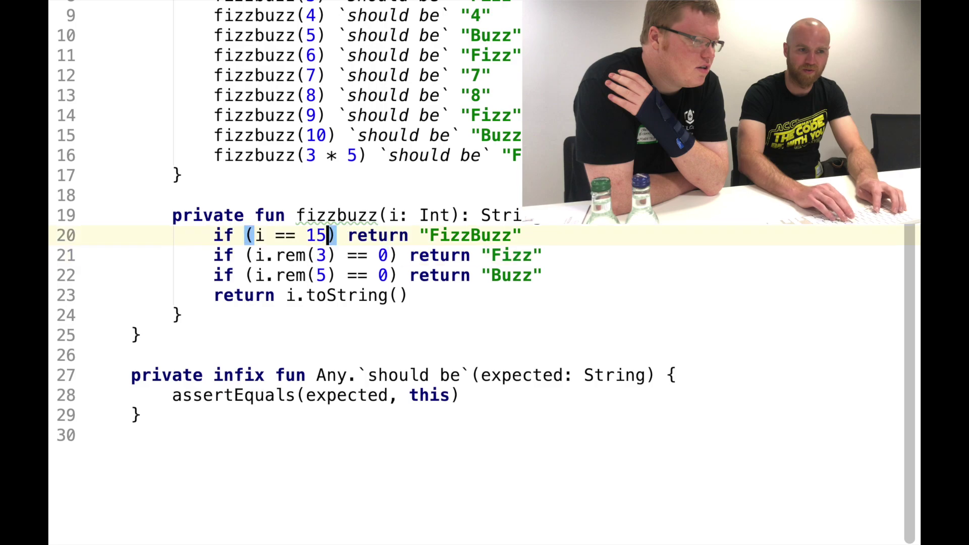
key(Up)
key(Up)
key(Up)
key(Up)
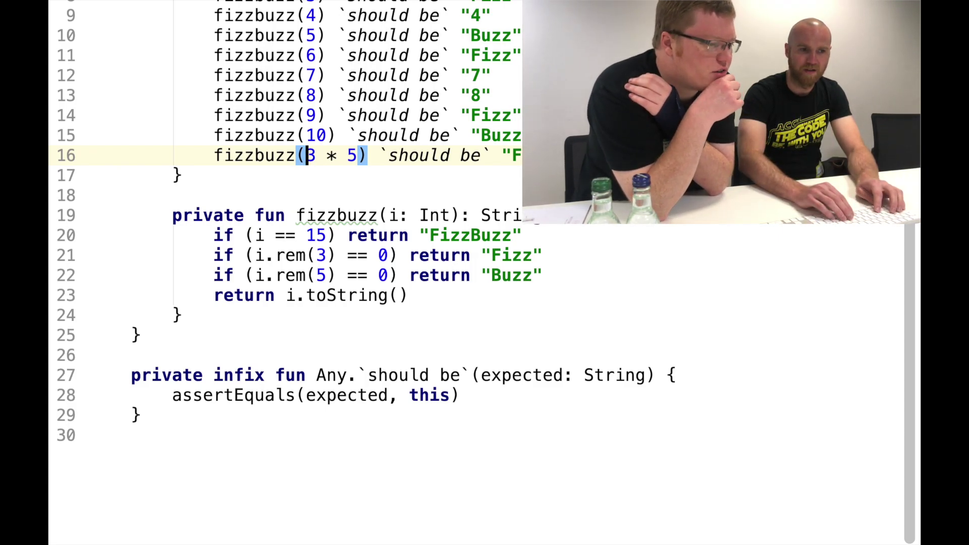
key(Up)
key(Up)
key(Up)
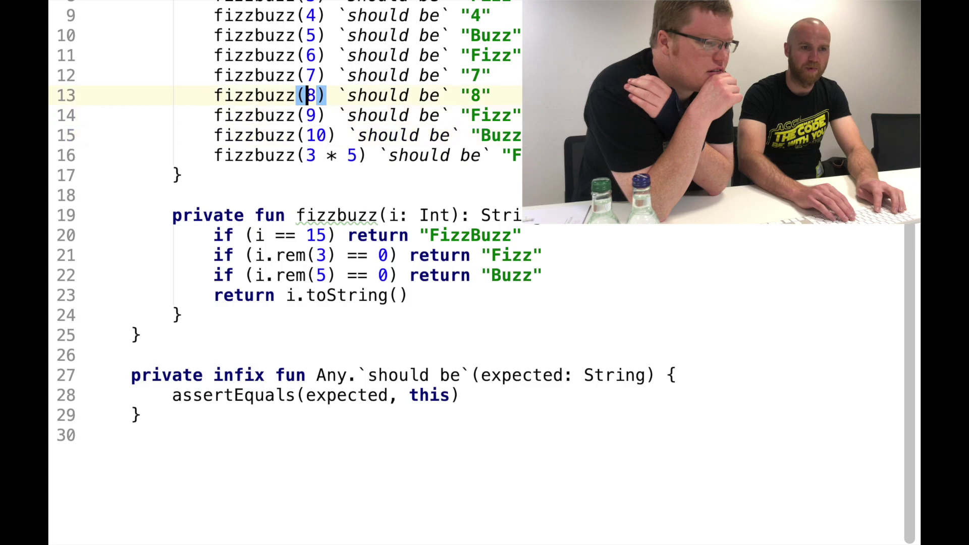
key(Up)
key(Up)
key(Up)
key(Down)
key(Down)
key(Down)
key(Down)
key(Down)
key(Down)
key(Down)
key(Down)
key(Down)
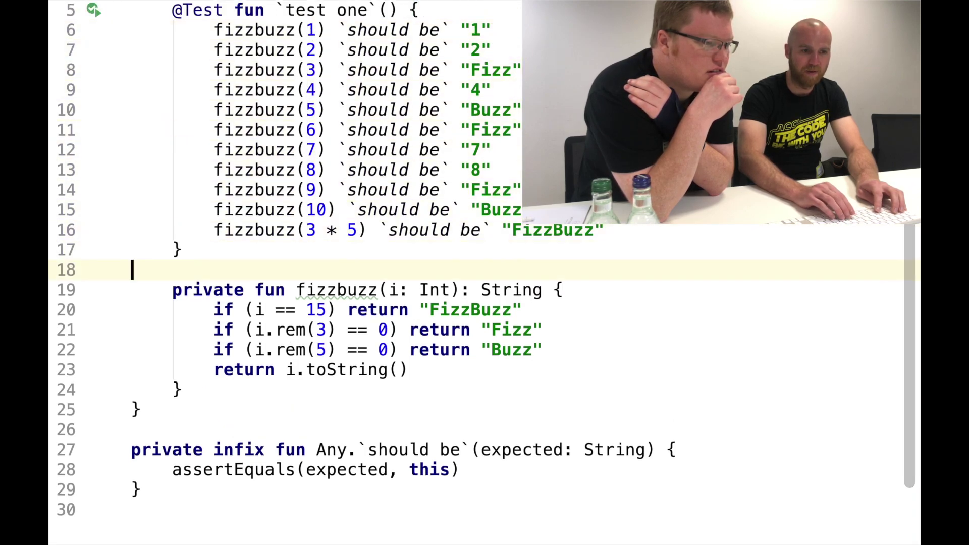
- Add a fizzbuzz(3 * 5 * 5) FizzBuzz assertion by duplicating the 3 * 5 test
key(alt+Up)
key(alt+Up)
key(alt+Up)
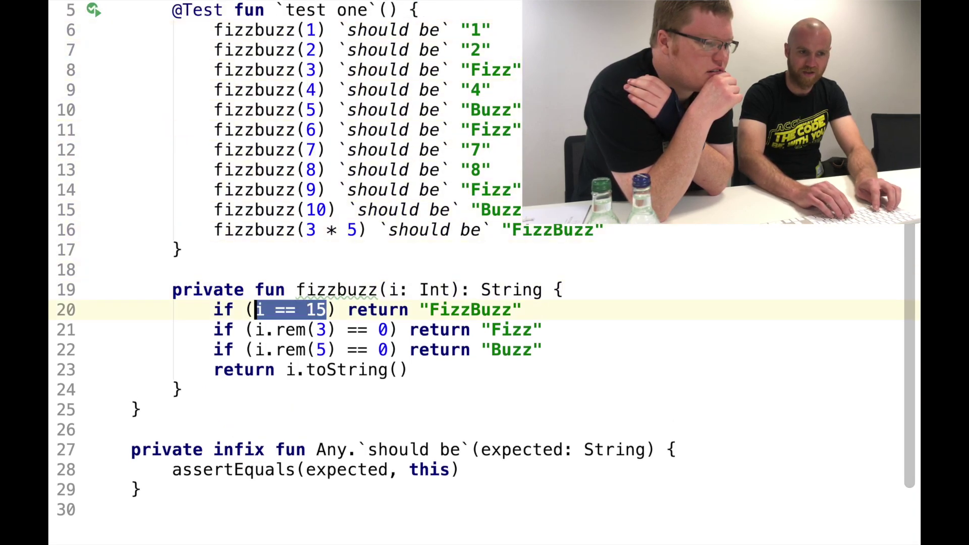
key(Up)
key(Up)
key(ctrl+d)
key(Right)
key(Right)
key(Right)
key(Right)
key(Right)
key(Right)
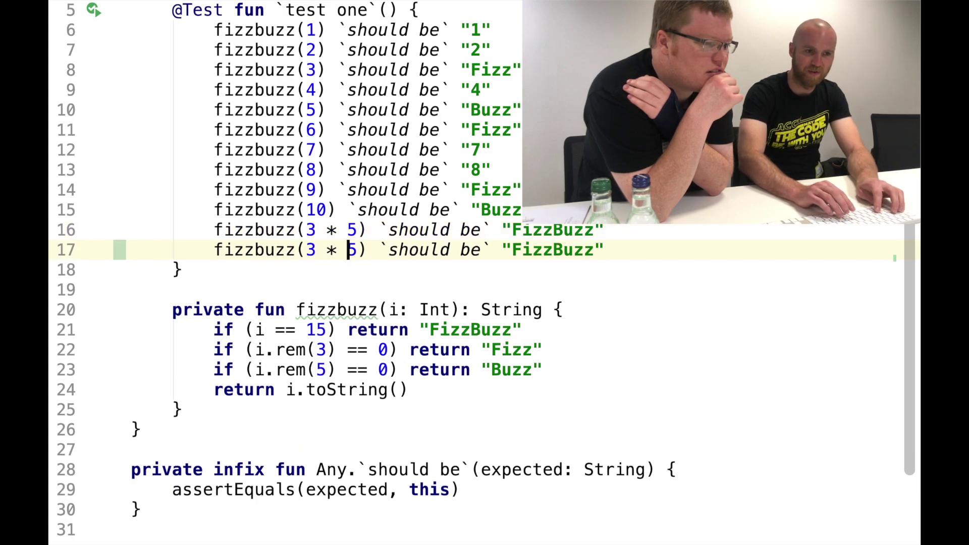
key(Right)
text(*)
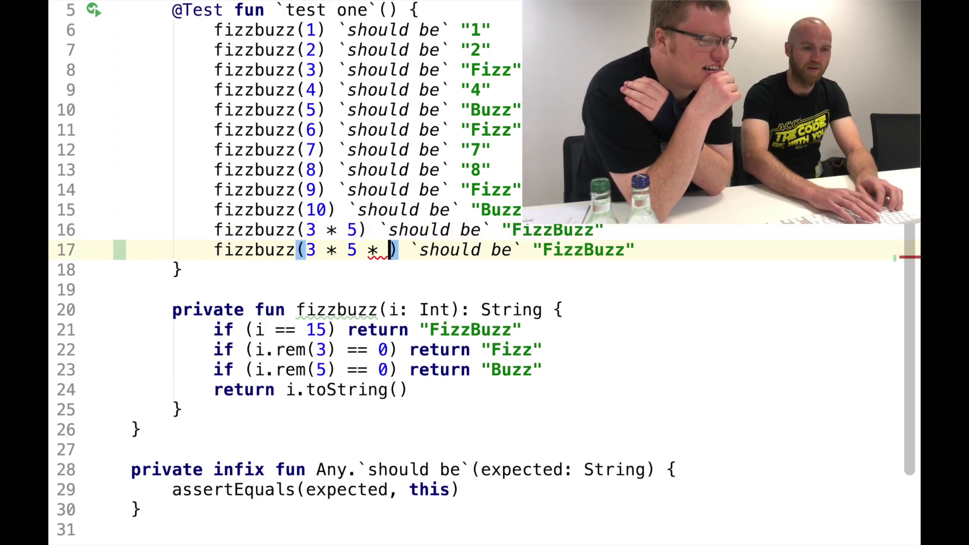
text( 5)
- Replace i == 15 in the FizzBuzz condition with the copied i.rem(3) == 0 check
key(End)
key(alt+Up)
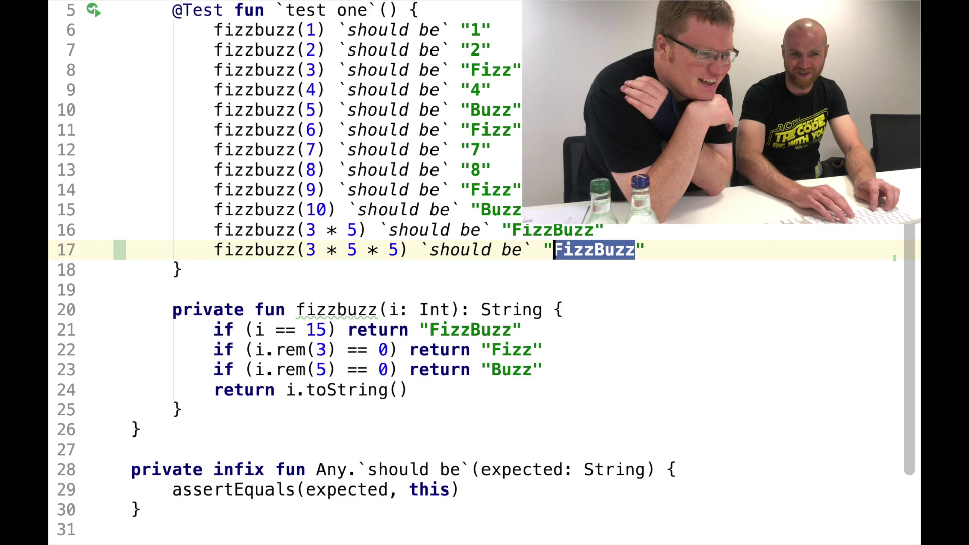
key(Down)
key(Down)
key(Down)
key(Down)
key(Home)
key(Right)
key(Right)
key(Right)
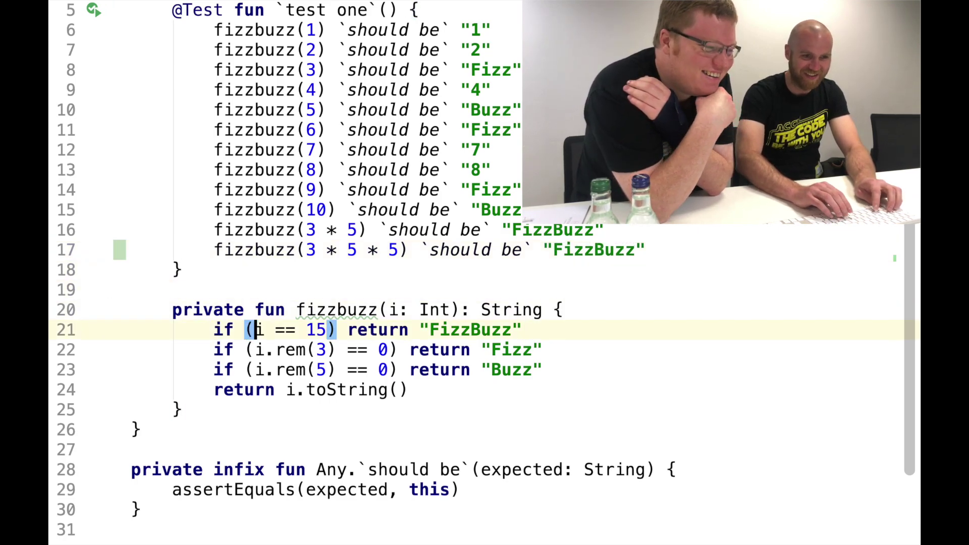
key(Down)
key(Down)
key(alt+Up)
key(alt+Up)
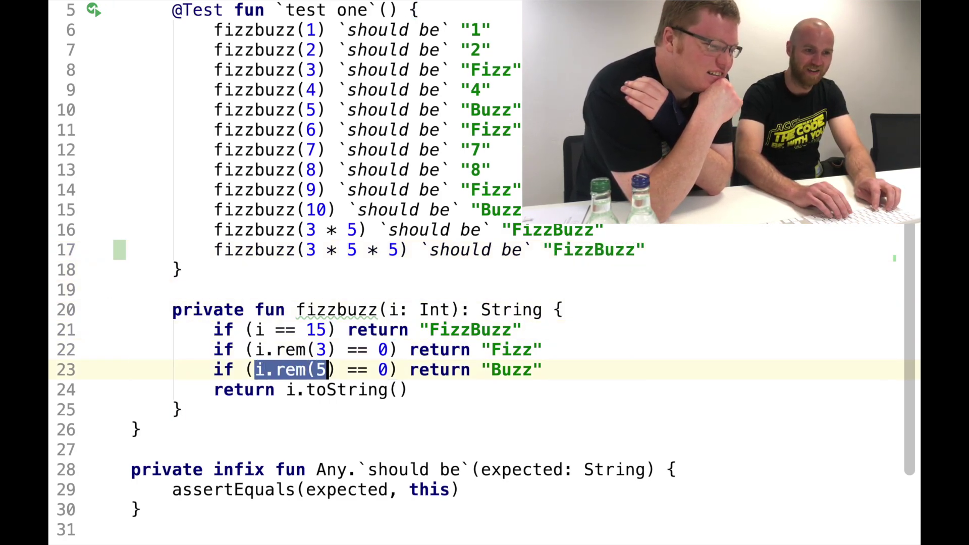
key(Up)
key(alt+Up)
key(alt+Up)
key(alt+Up)
key(Up)
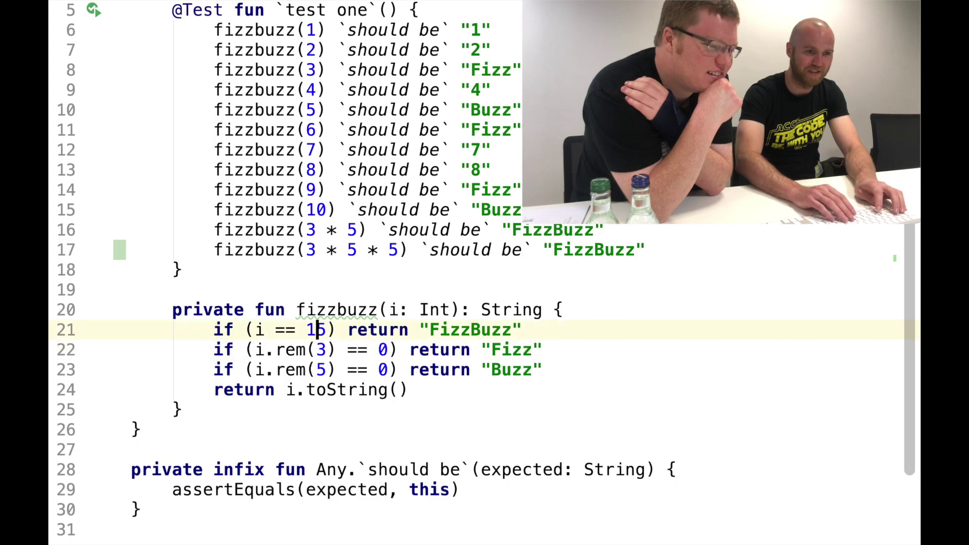
key(Right)
key(shift+Right)
key(shift+Right)
key(shift+Right)
key(shift+Right)
key(shift+Right)
key(shift+Right)
key(ctrl+v)
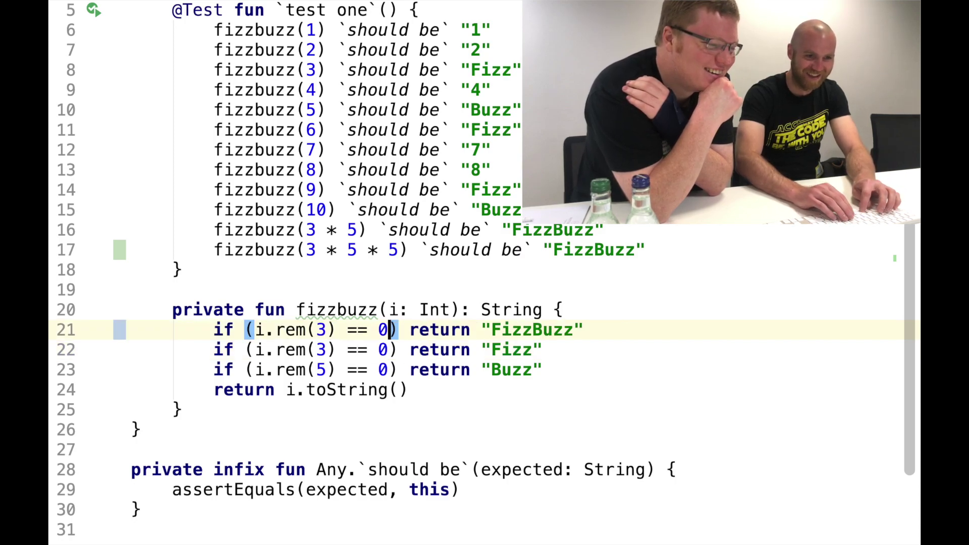
text(&&)
- Append && i.rem(5) == 0 to the FizzBuzz condition and rerun the tests
key(Down)
key(Left)
key(Left)
key(Left)
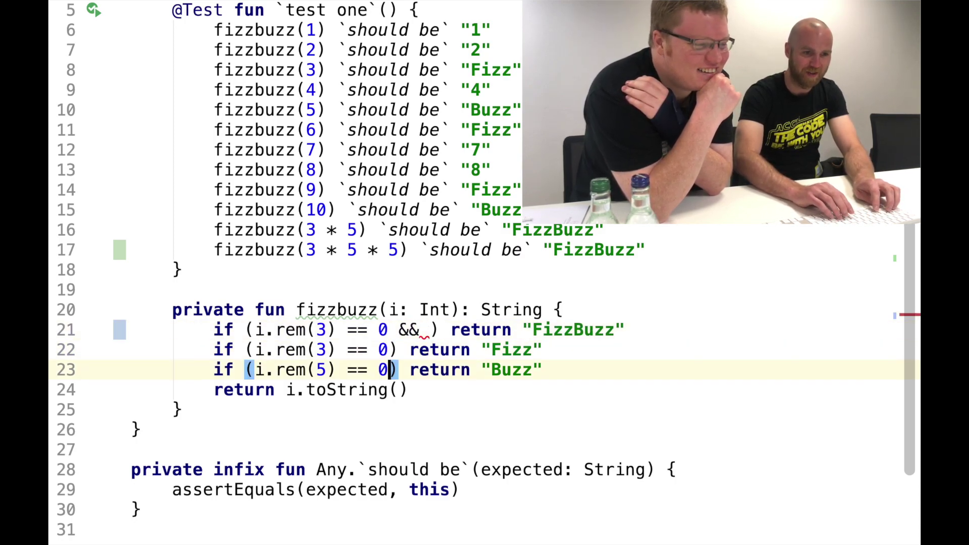
key(shift+Left)
key(shift+Left)
key(shift+Left)
key(shift+Left)
key(Up)
key(Up)
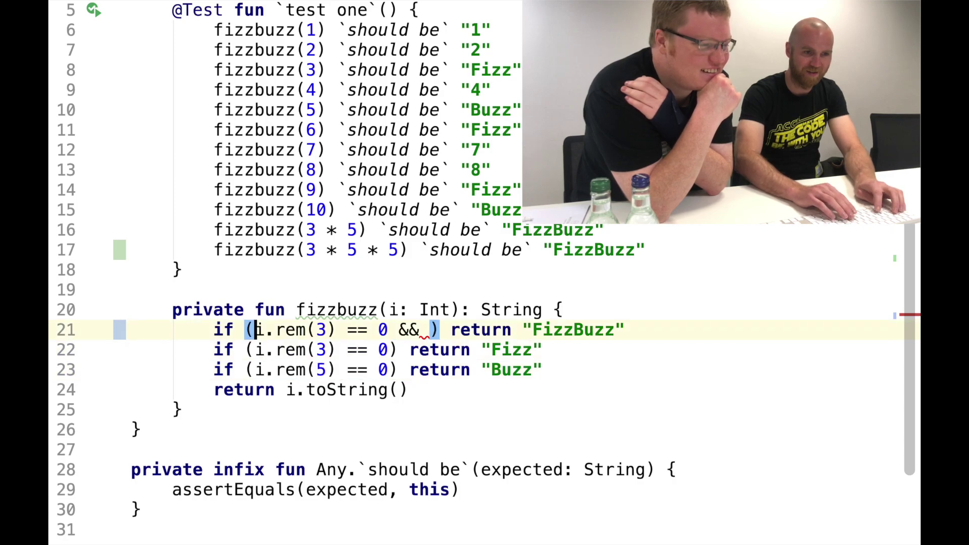
key(Right)
key(Right)
key(Right)
text(i.rem(5) == 0)
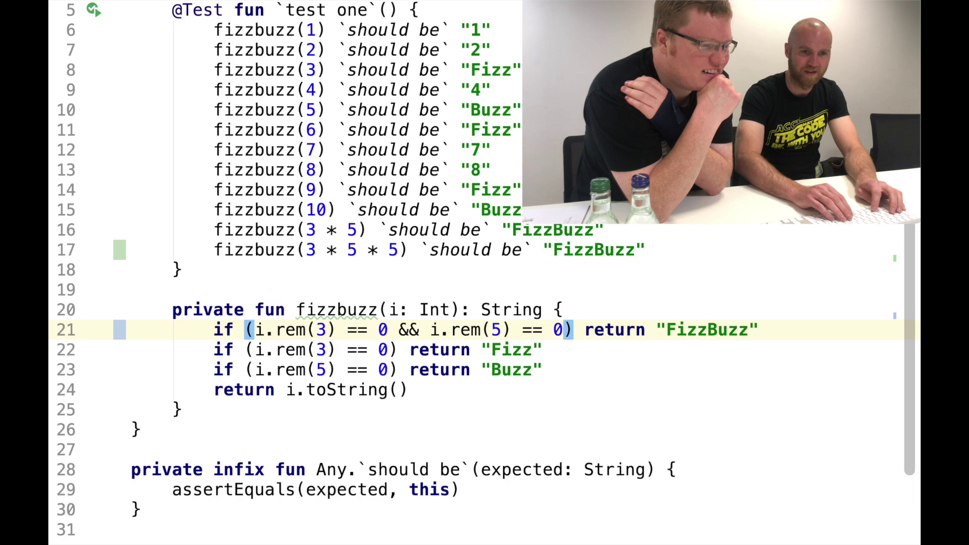
key(Home)
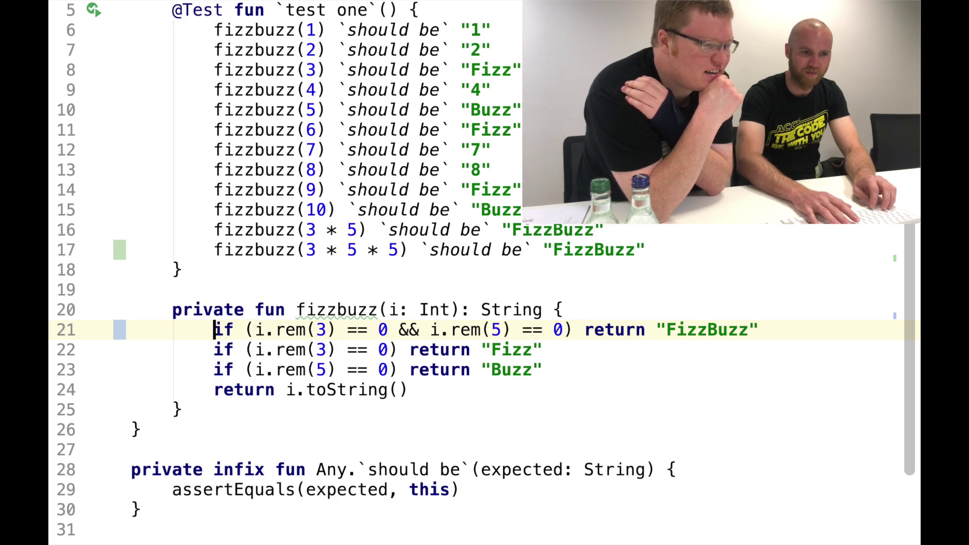
key(Right)
key(Right)
key(Right)
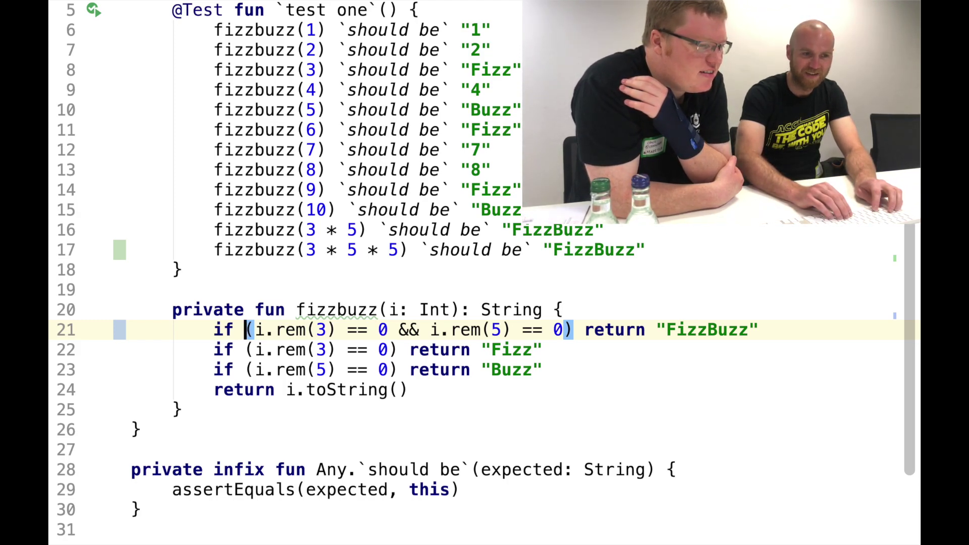
key(Right)
key(Right)
key(Right)
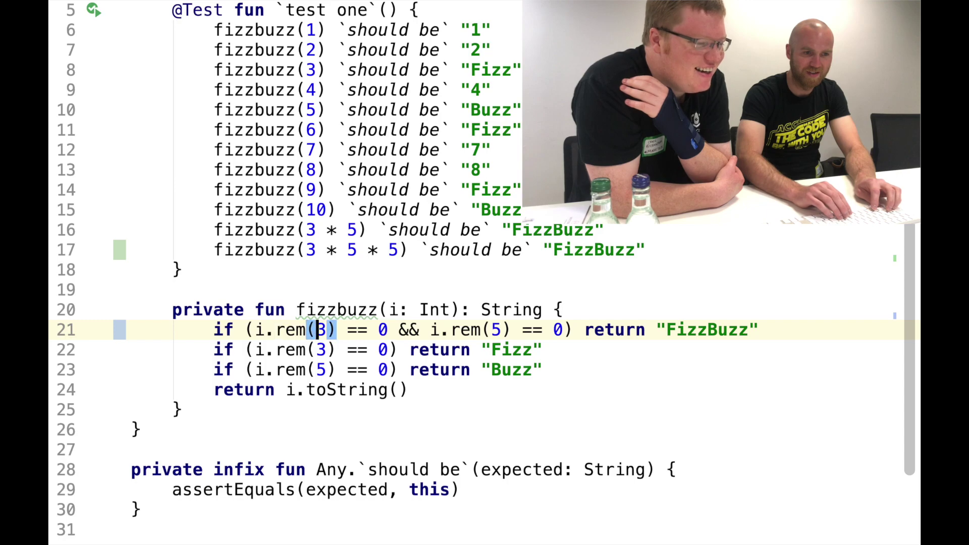
key(Right)
key(Right)
key(Right)
key(Right)
key(Right)
key(Right)
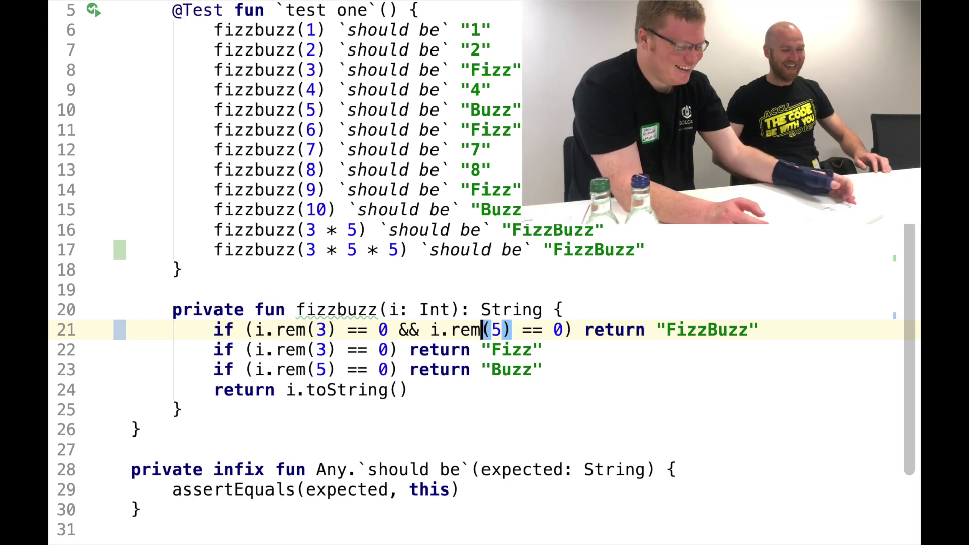
key(ctrl+r)
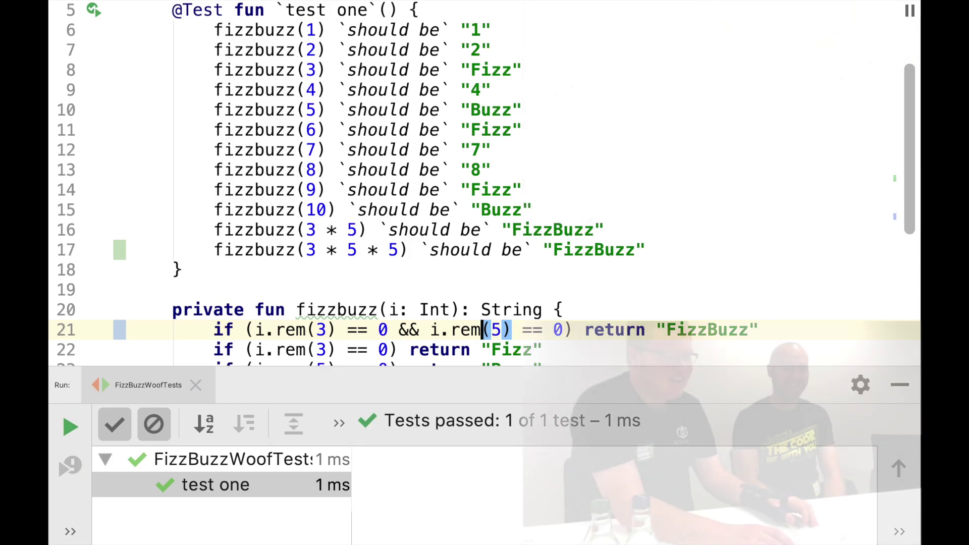
key(Down)
key(Down)
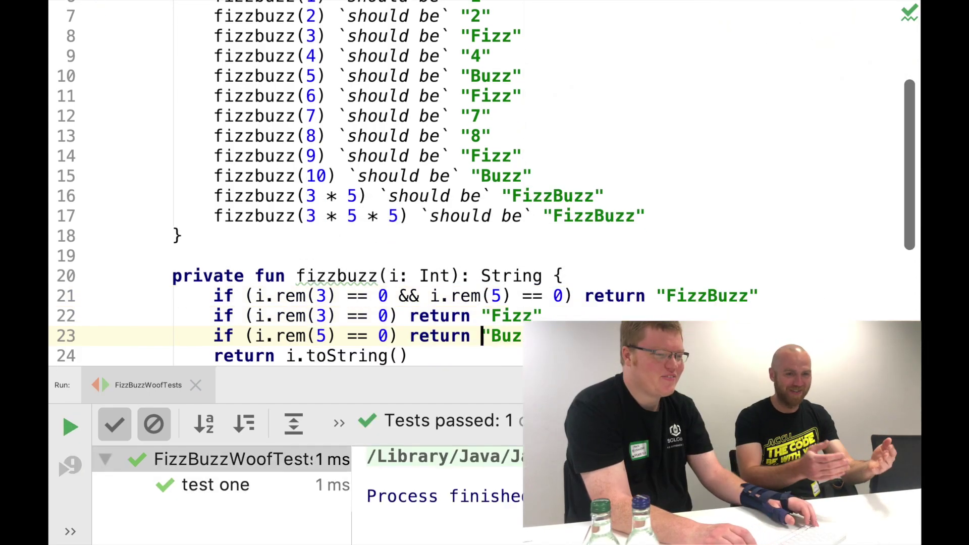
key(Up)
key(Up)
key(Up)
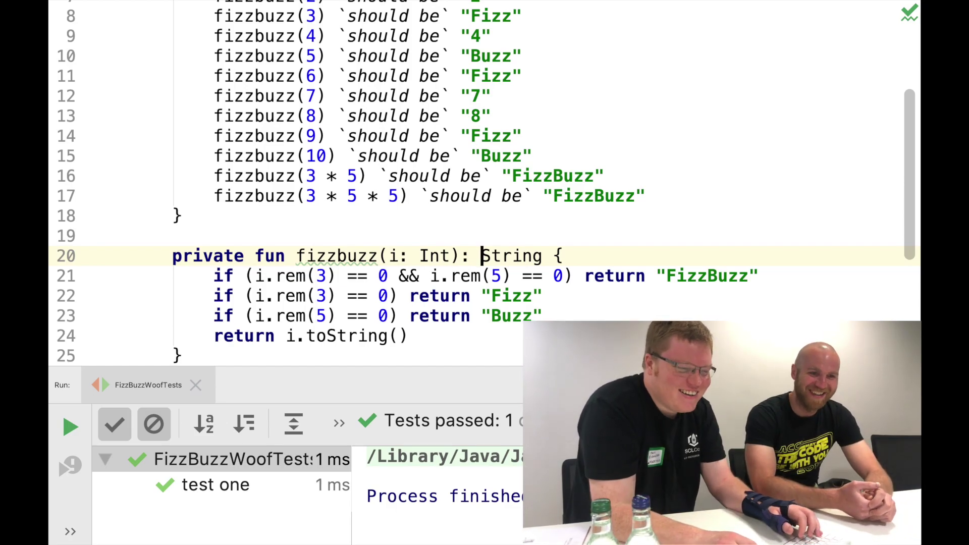
key(Down)
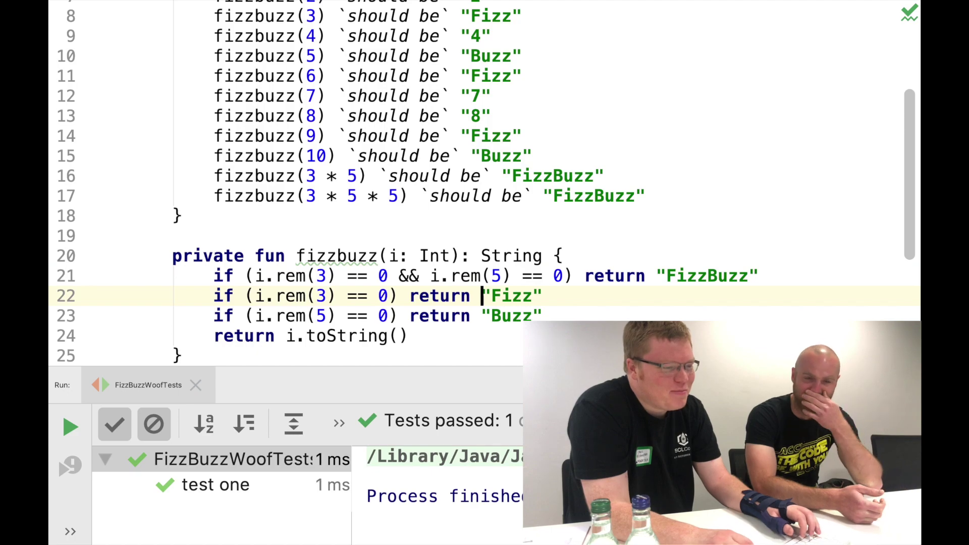
key(Down)
key(Down)
key(Down)
key(Down)
key(Up)
key(Up)
key(Up)
key(Up)
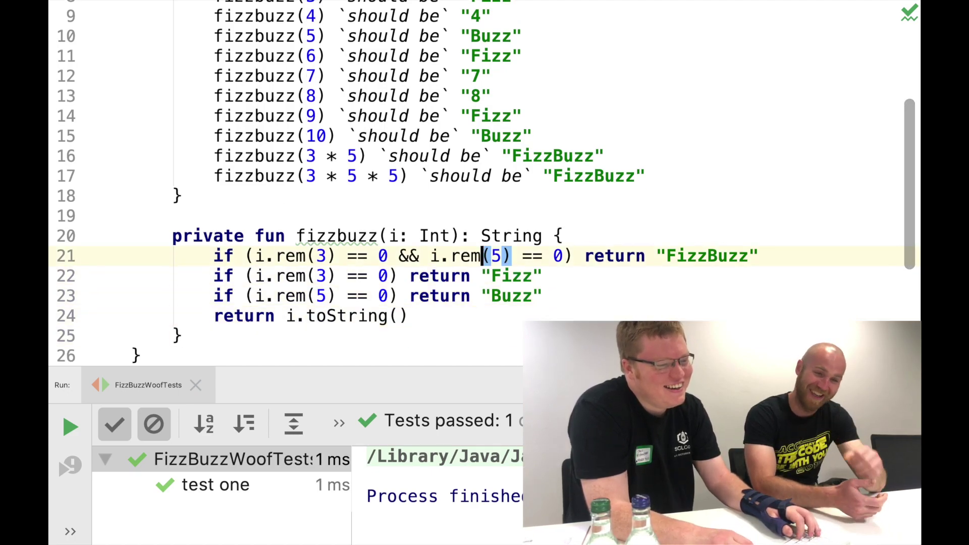
key(End)
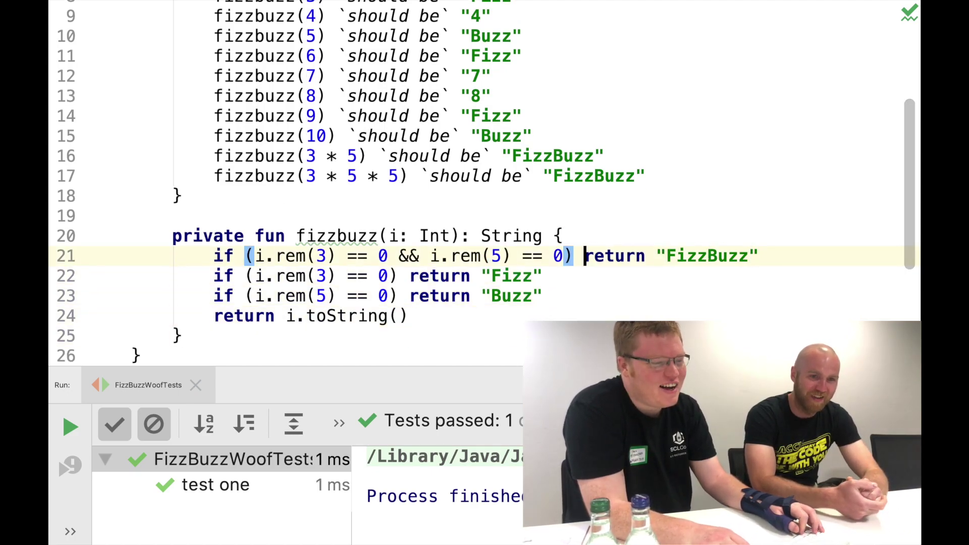
key(shift+Home)
key(Down)
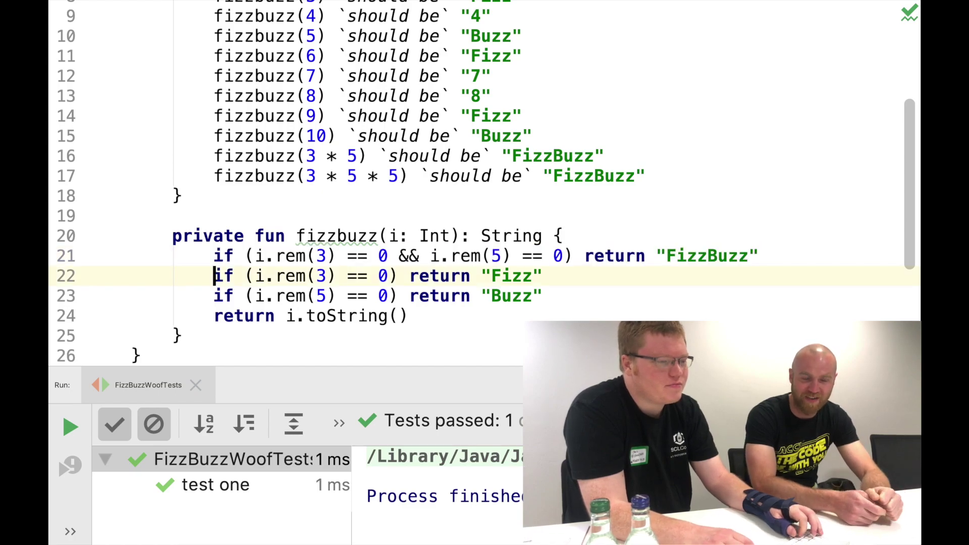
key(shift+End)
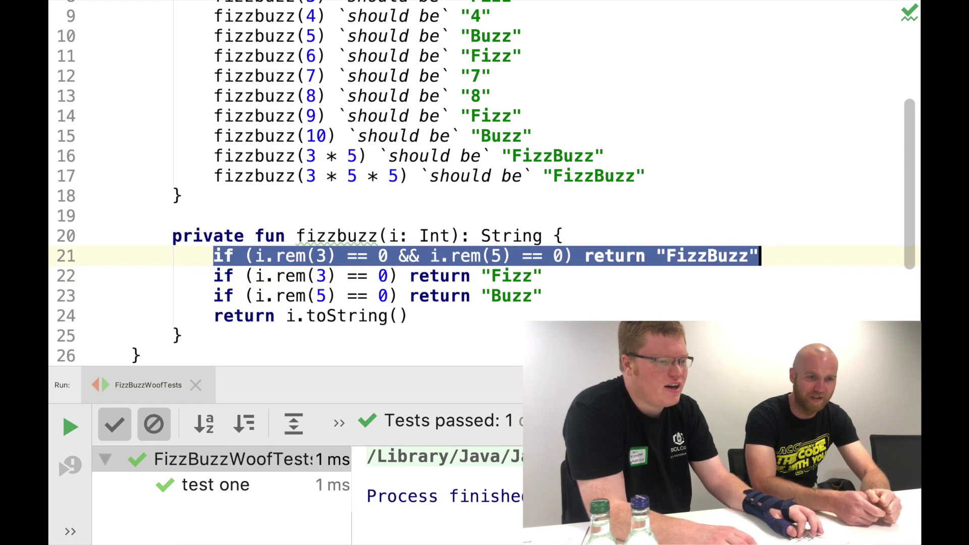
key(Down)
key(Down)
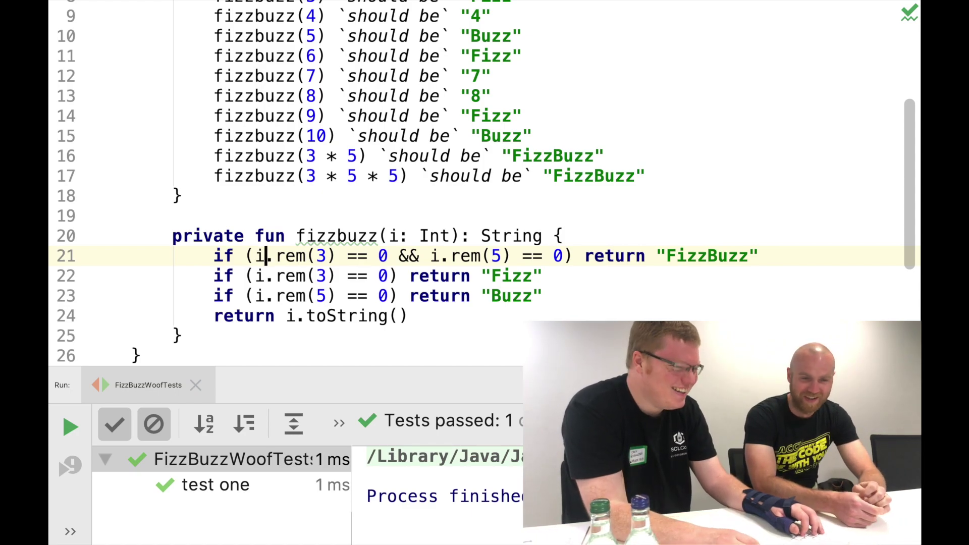
key(Up)
key(Up)
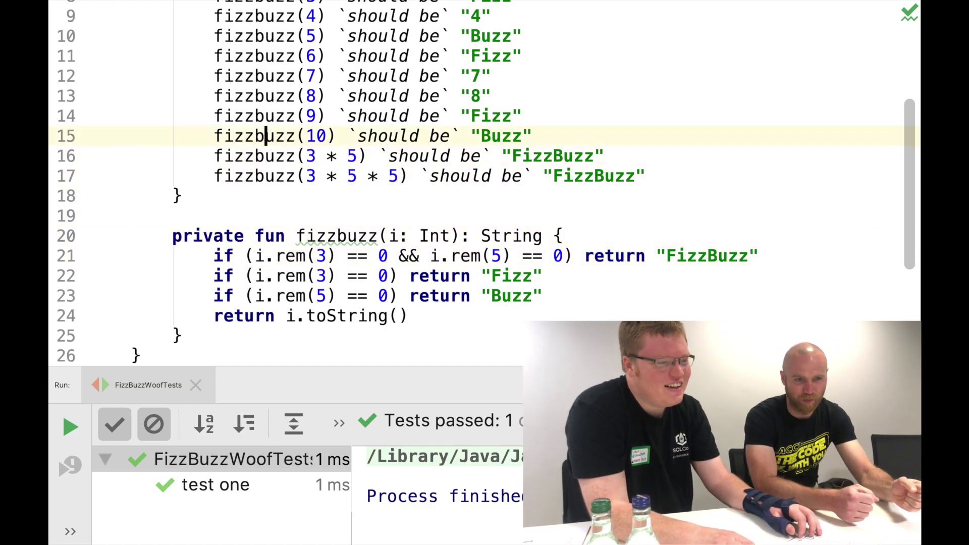
key(Up)
key(Up)
key(Up)
key(Up)
key(Up)
key(Up)
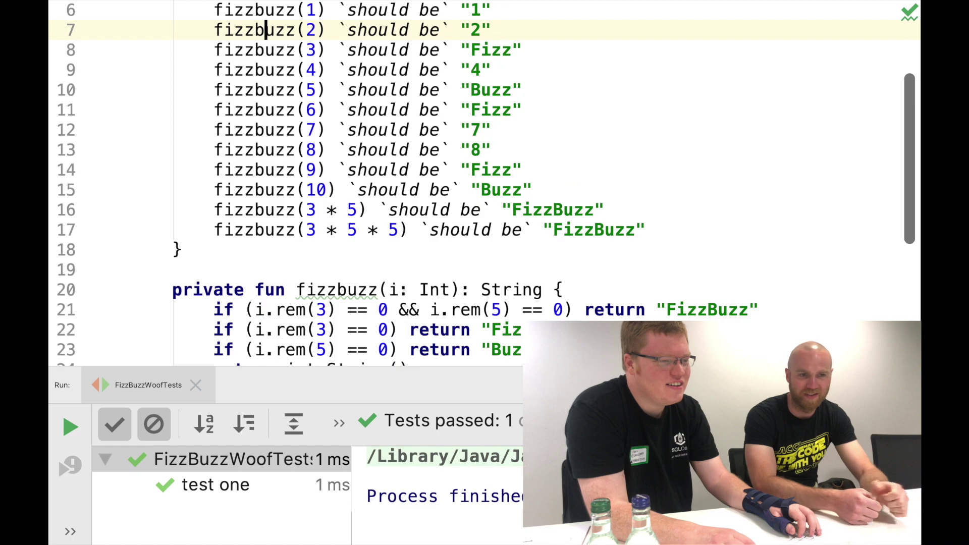
key(Down)
key(Down)
key(Down)
key(Down)
key(Down)
key(Down)
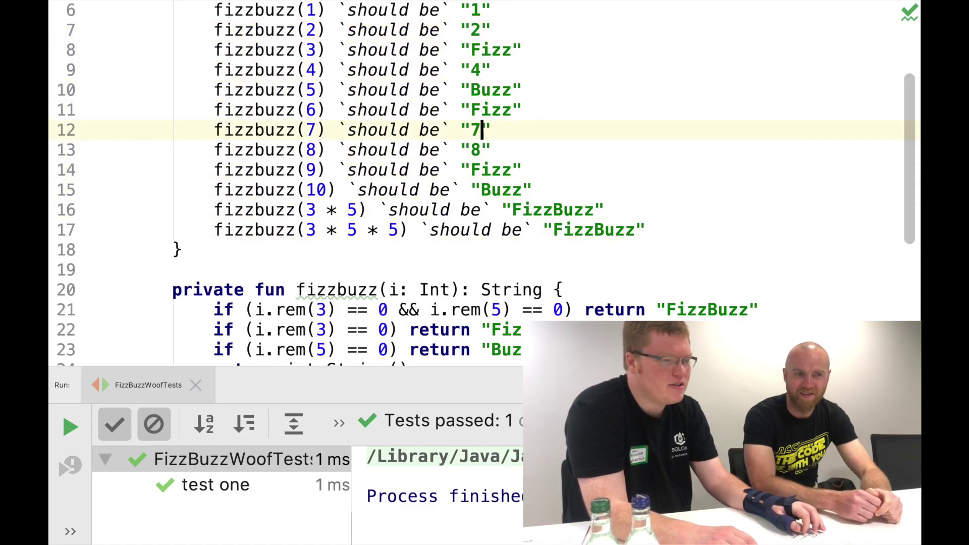
- Change the fizzbuzz(7) expected value from 7 to "Woof"
key(shift+Left)
text(W)
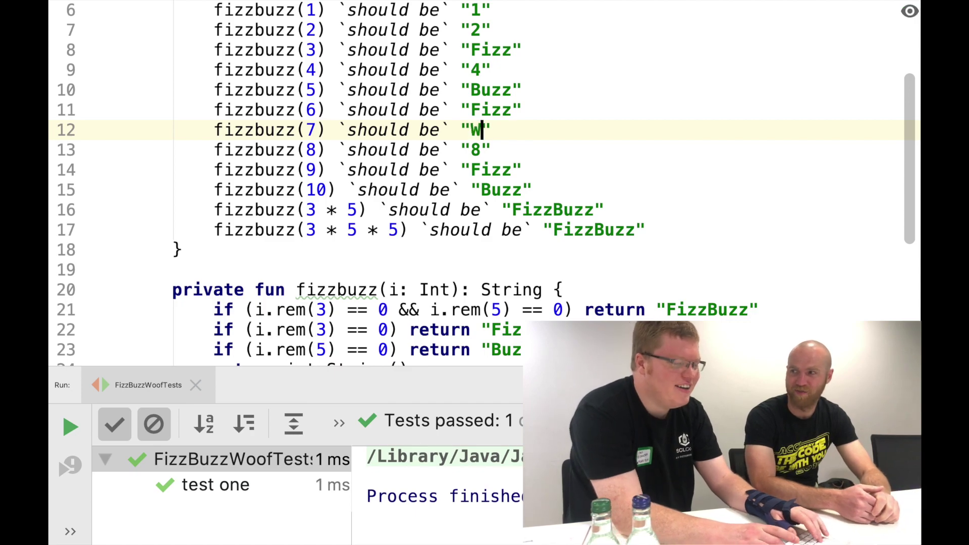
text(oof)
key(Down)
key(Down)
key(Down)
key(Down)
key(Down)
key(Down)
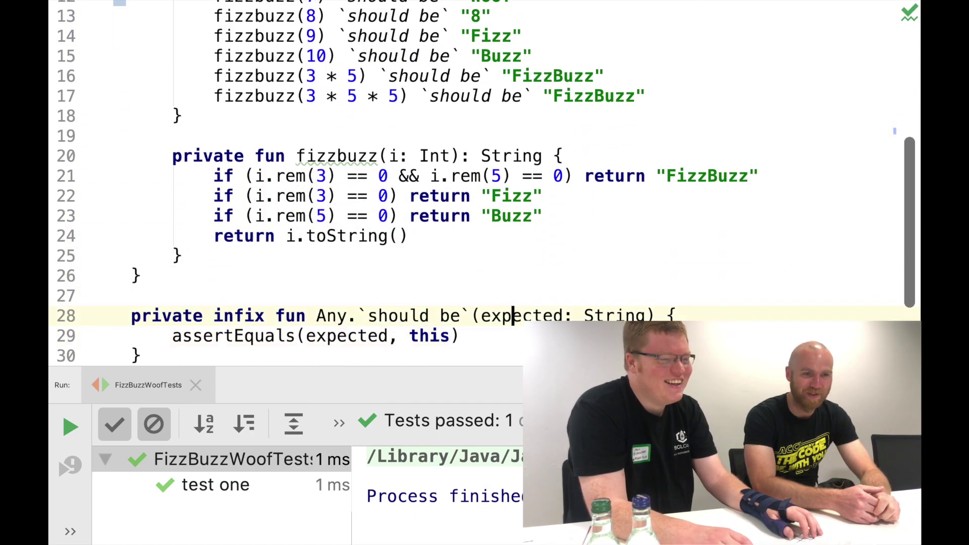
key(Up)
key(Up)
key(Up)
key(Down)
key(Down)
key(Down)
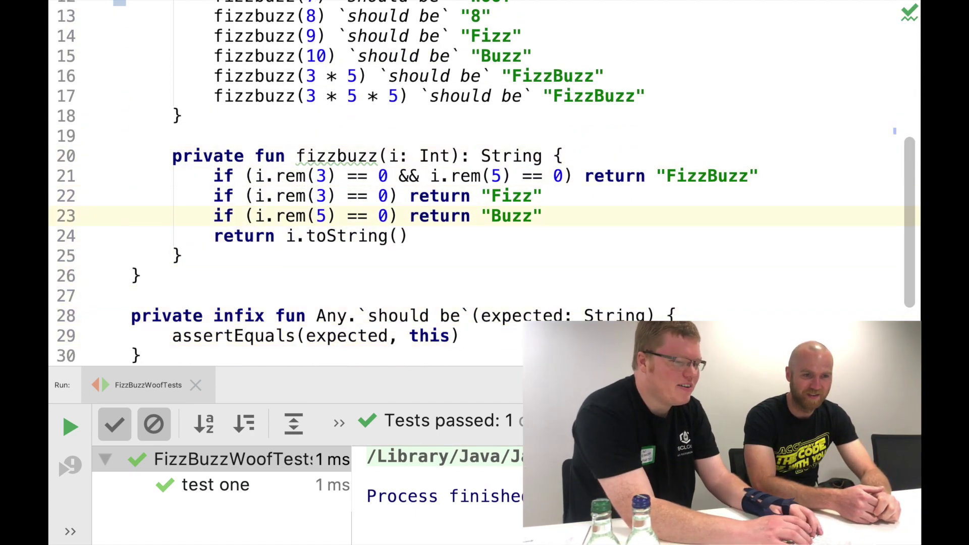
- Add an if (i == 7) return "Woof" rule from a copy of the Buzz rule
key(super+d)
key(Left)
key(Left)
key(Left)
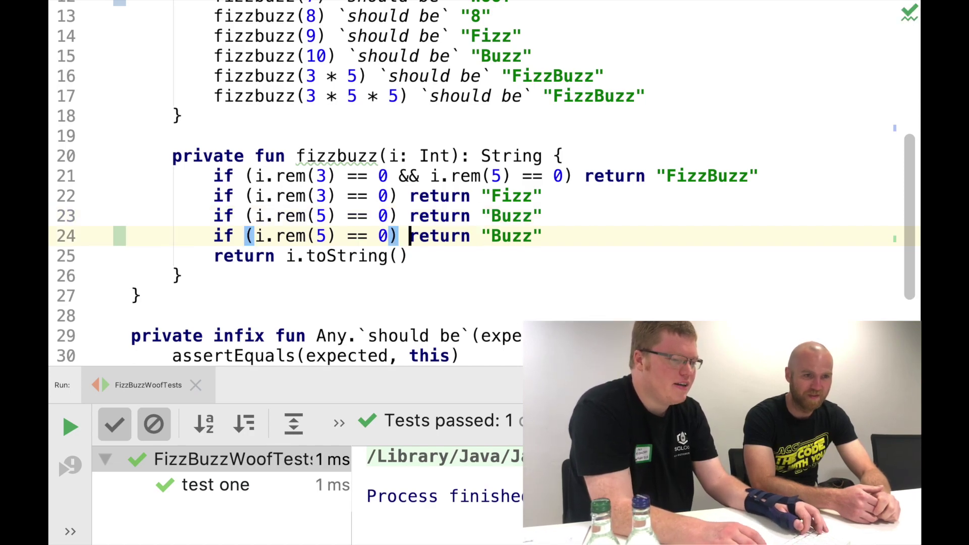
key(alt+shift+Left)
key(alt+shift+Left)
key(alt+shift+Left)
key(alt+shift+Left)
key(alt+shift+Left)
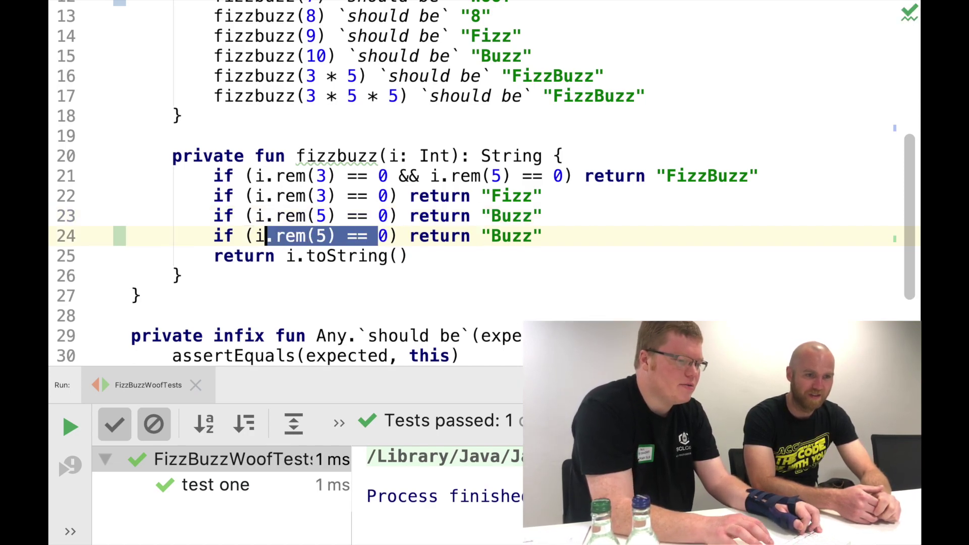
key(BackSpace)
key(Right)
text(==)
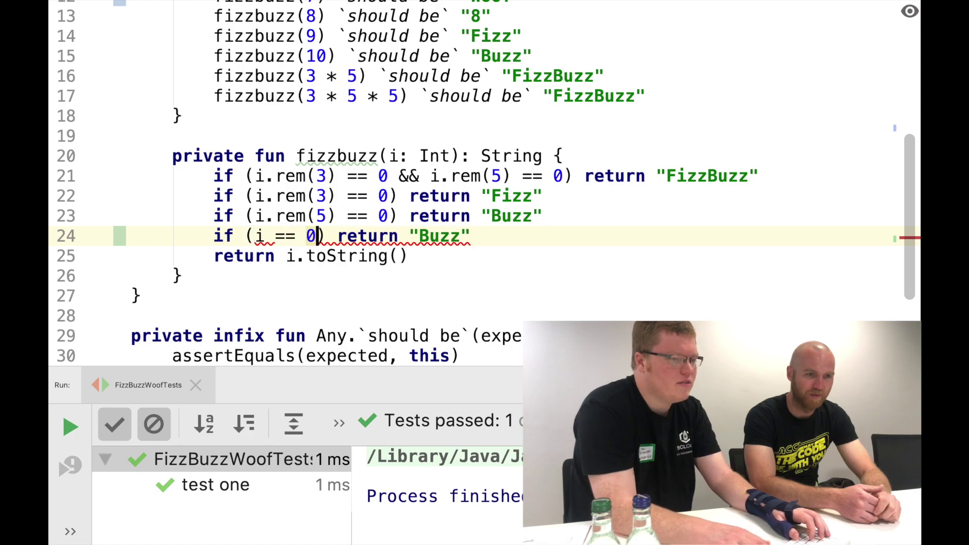
key(Right)
key(BackSpace)
text(7)
key(End)
key(Left)
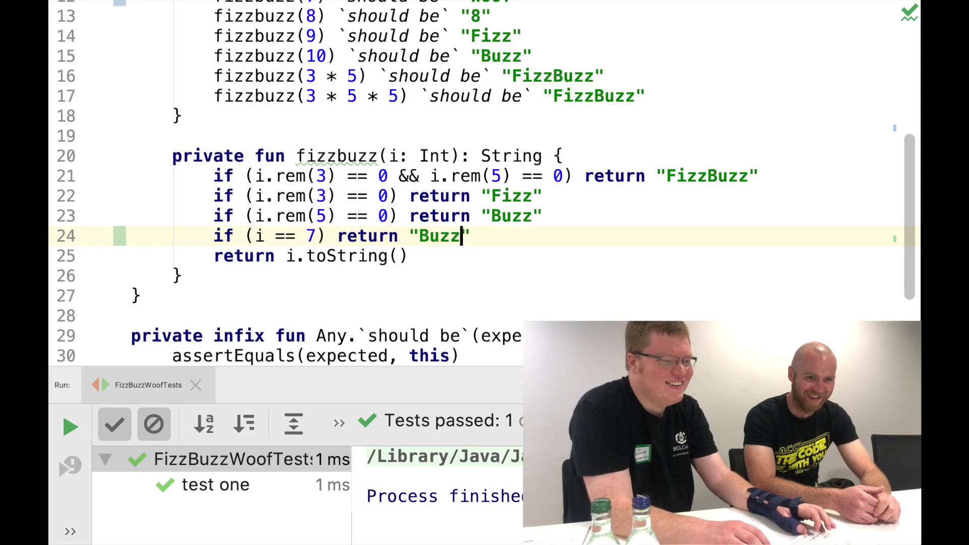
key(alt+shift+Left)
text(Woof)
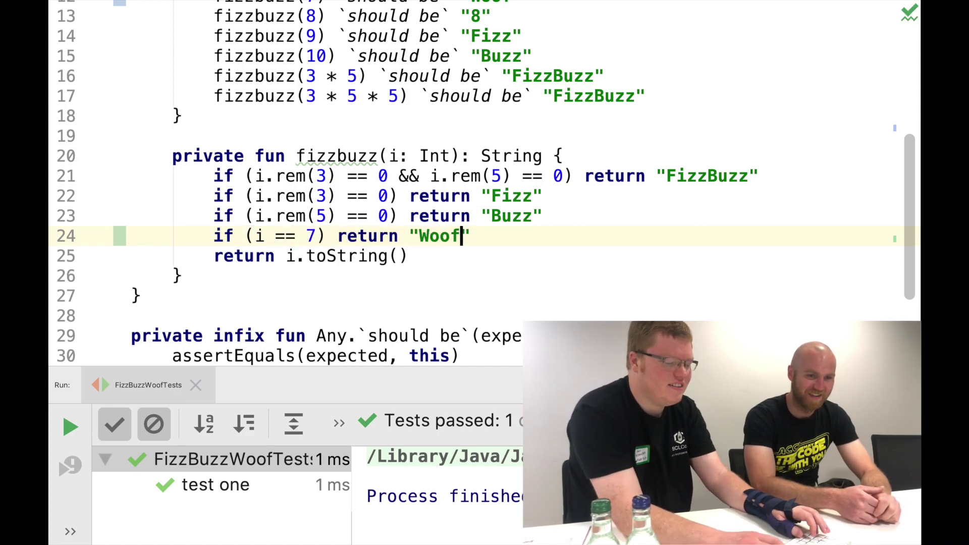
- Rerun the tests and return to the last FizzBuzz assertion
key(ctrl+r)
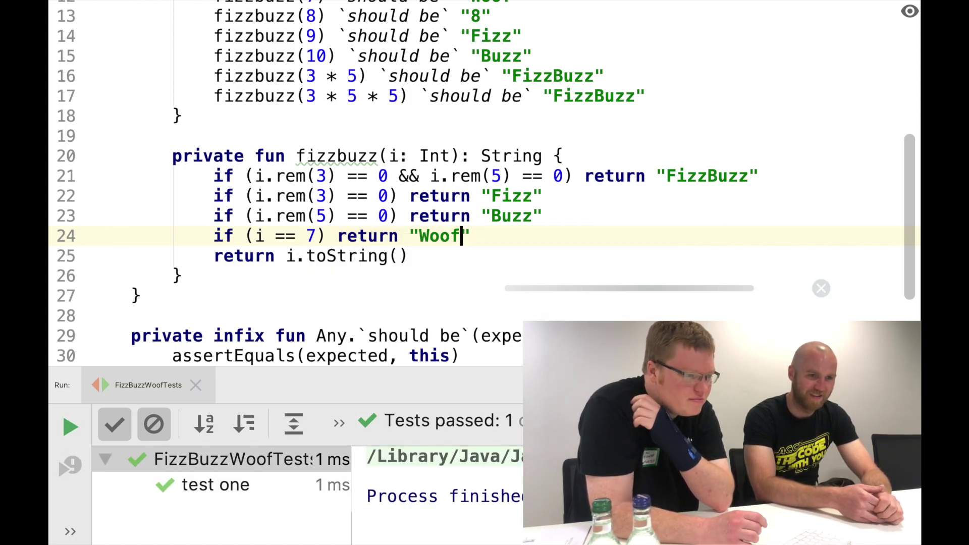
key(Up)
key(Up)
key(Up)
key(Up)
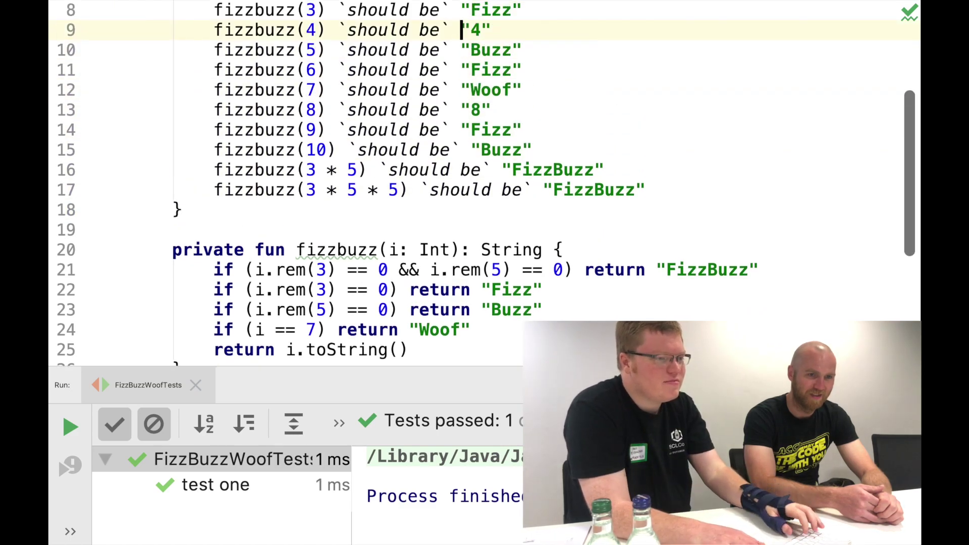
key(Up)
key(Up)
key(Down)
key(Down)
key(Down)
key(Down)
key(Down)
key(Up)
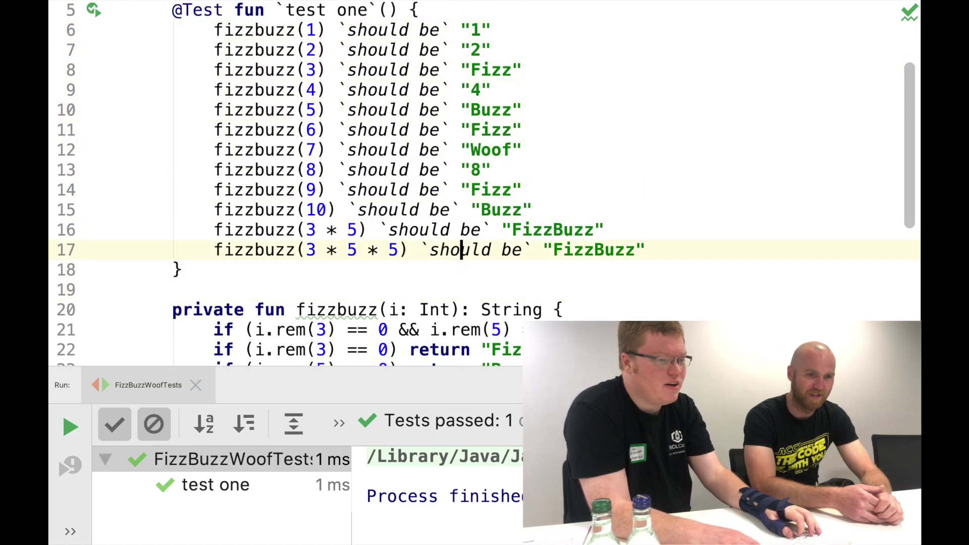
- Add a fizzbuzz(14) `should be` "Woof" assertion above the FizzBuzz cases
key(Return)
key(BackSpace)
text(z)
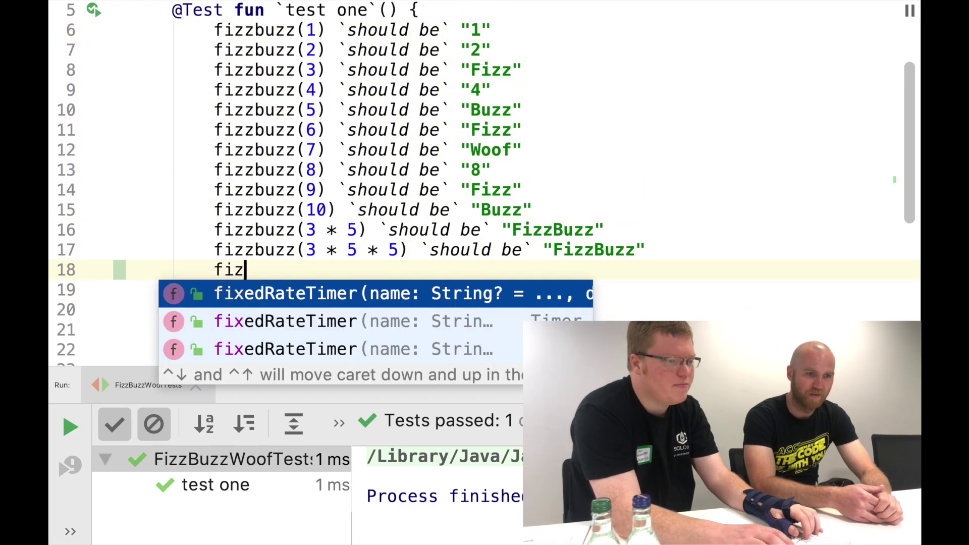
text(z)
key(Return)
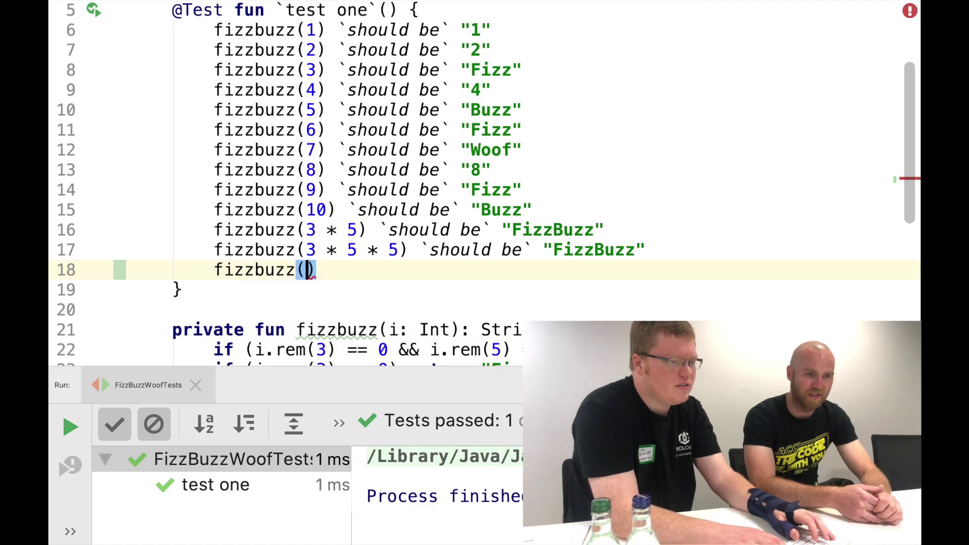
text(14))
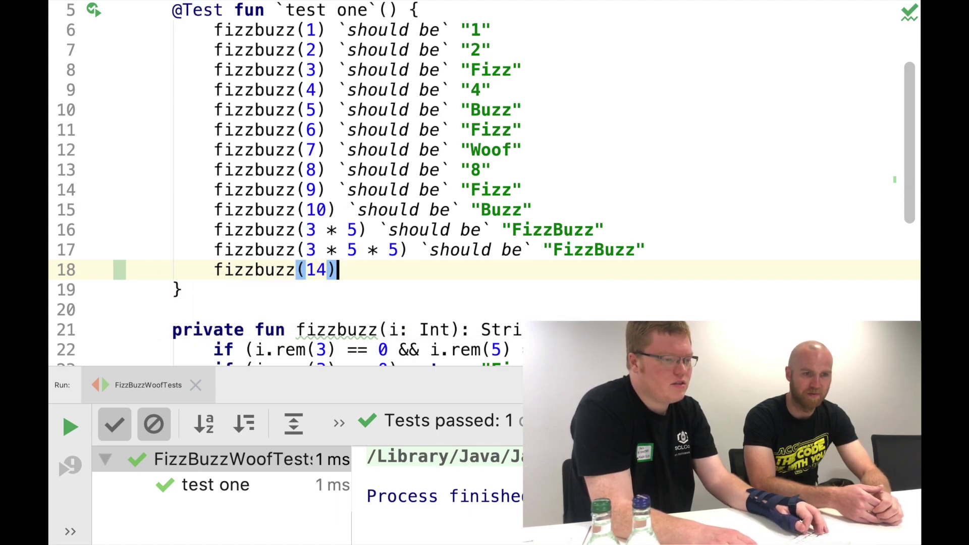
key(super+shift+Up)
key(super+shift+Up)
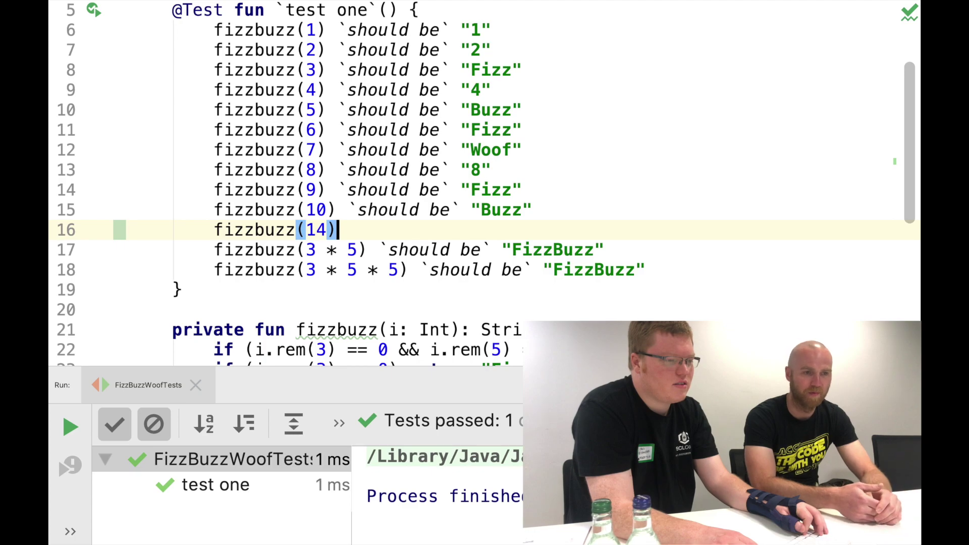
key(super+shift+Down)
key(super+shift+Up)
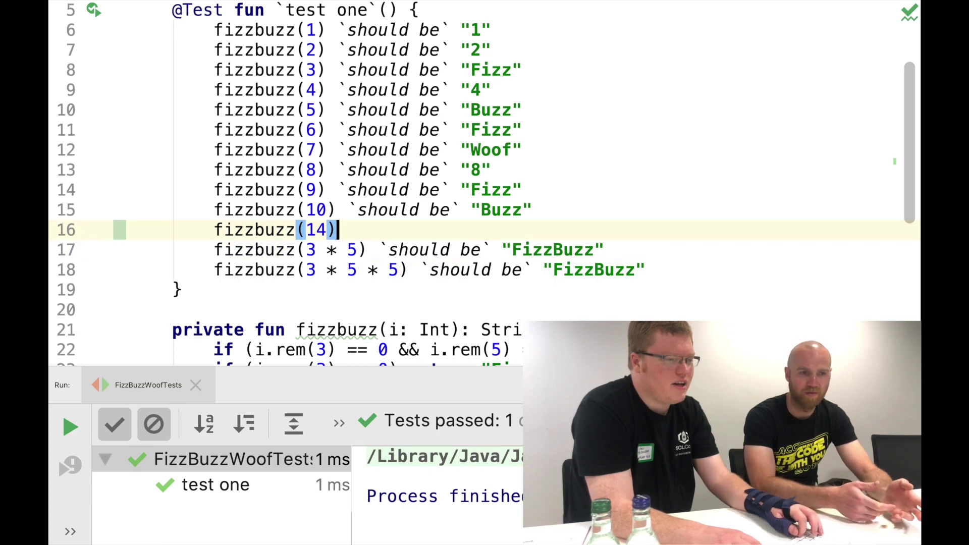
text( `sho)
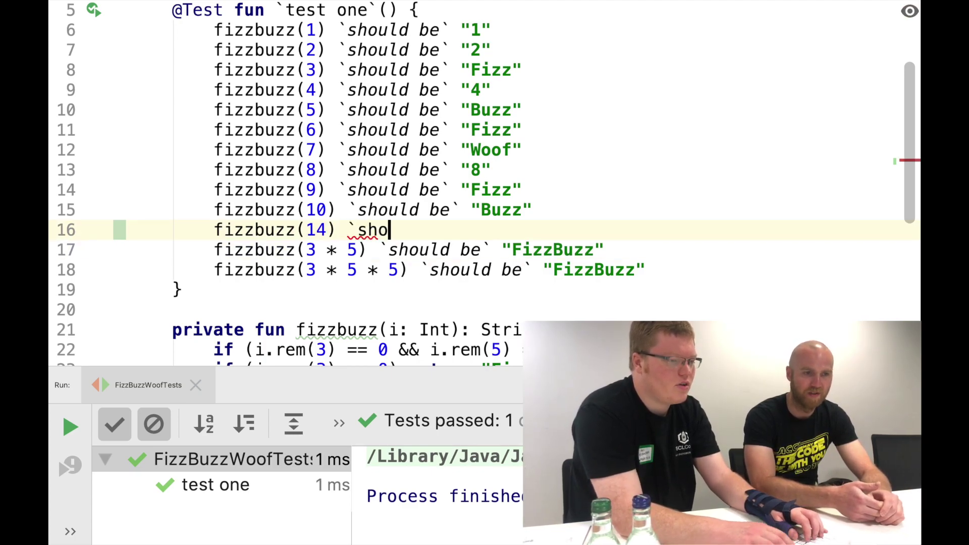
text(uld be` @)
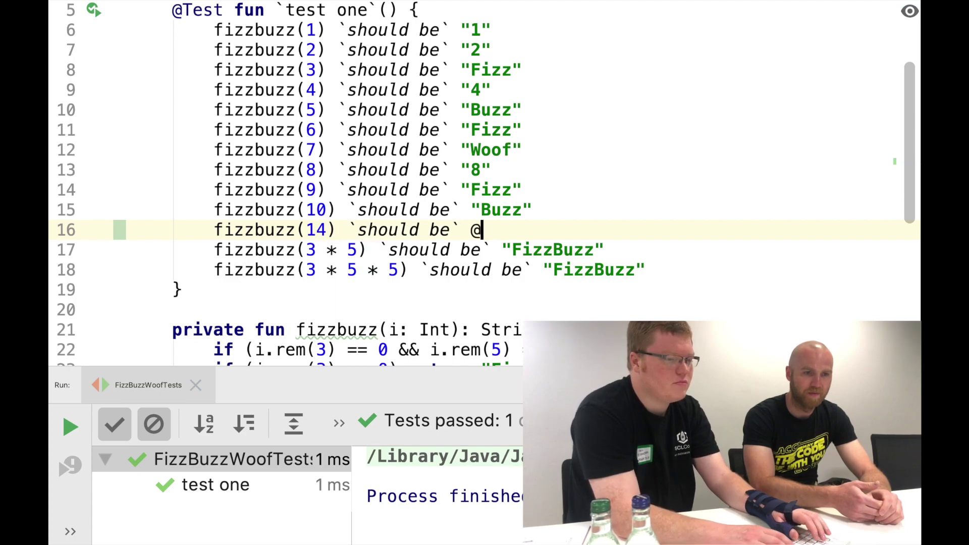
text(woo)
key(BackSpace)
key(BackSpace)
key(BackSpace)
text(Woof)
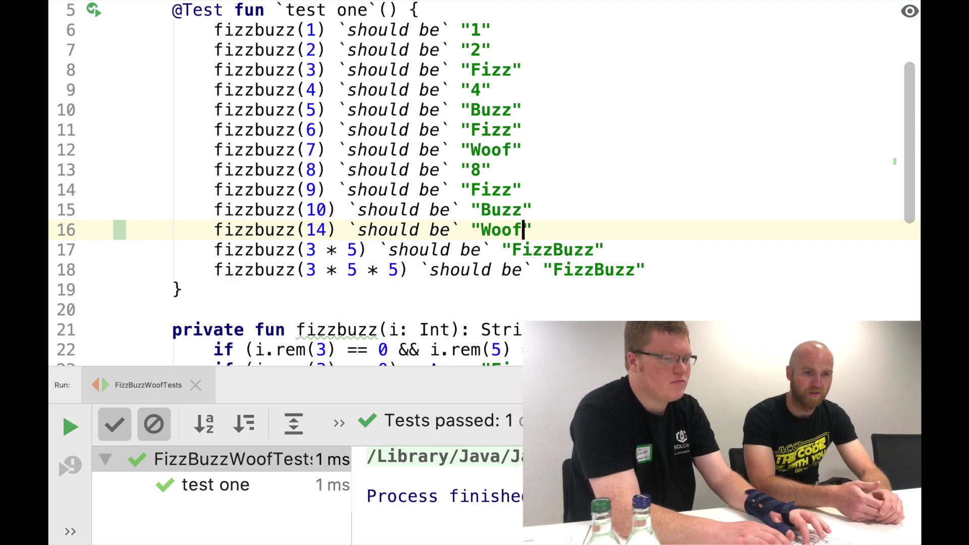
key(Down)
key(Down)
key(Down)
key(Down)
- Change the Woof rule condition to i.rem(7) == 0 and rerun the tests
key(Up)
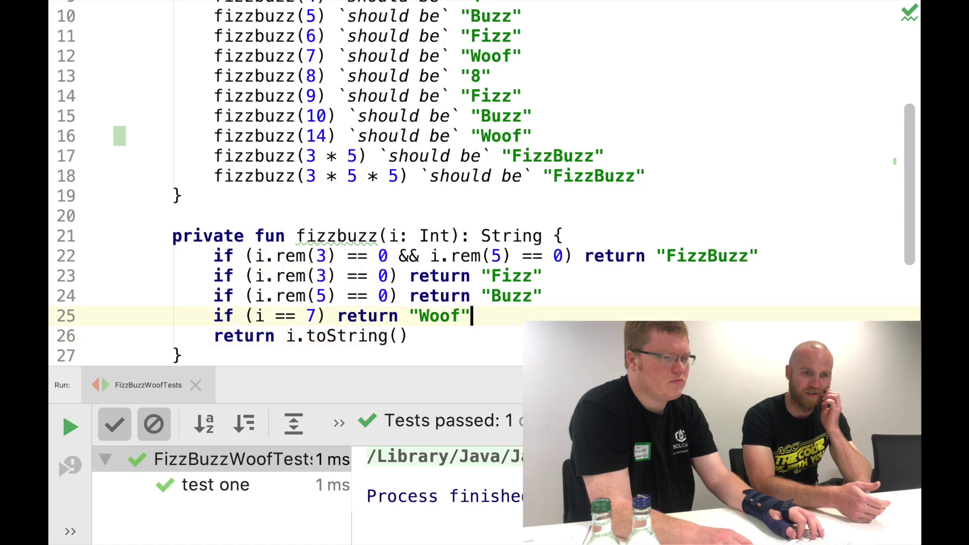
key(Home)
key(Right)
key(Right)
key(Right)
key(Right)
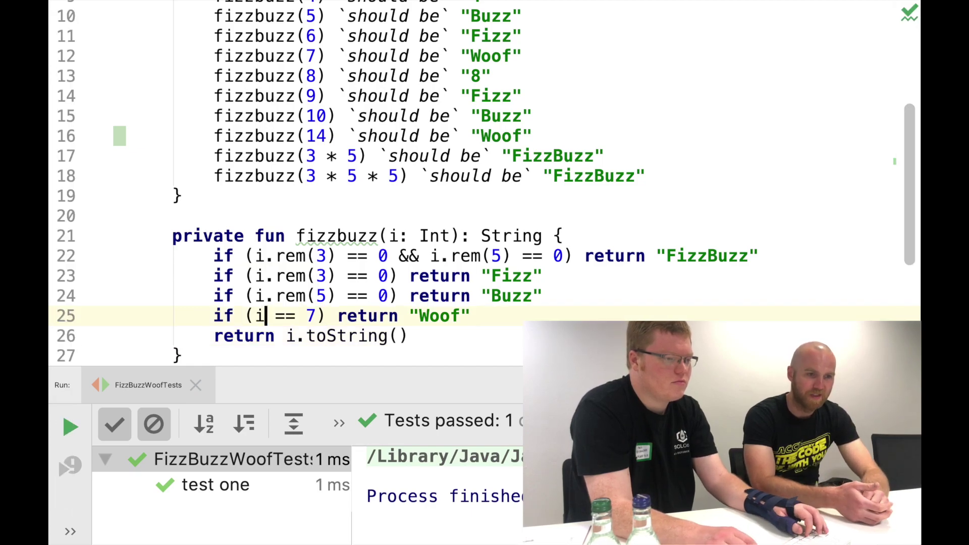
text(.rem)
key(Return)
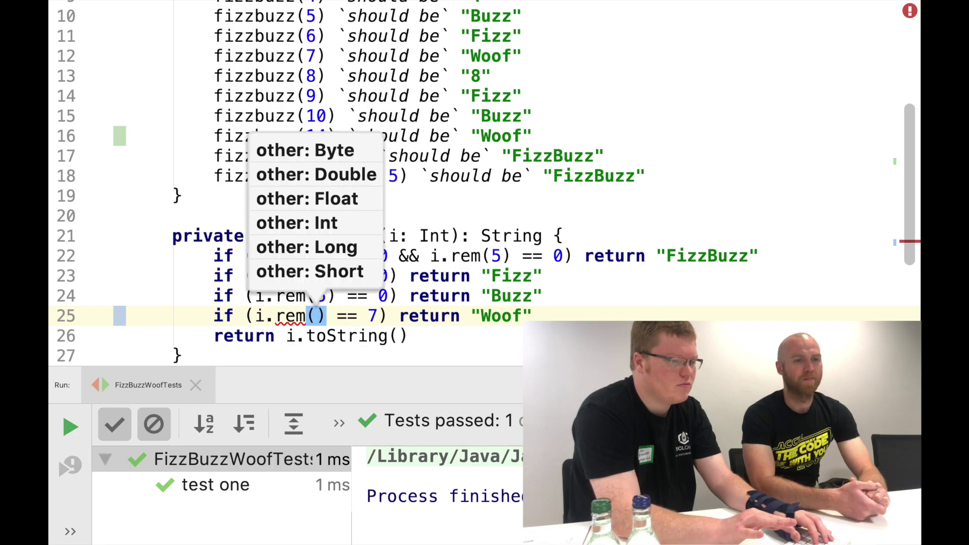
text(7)
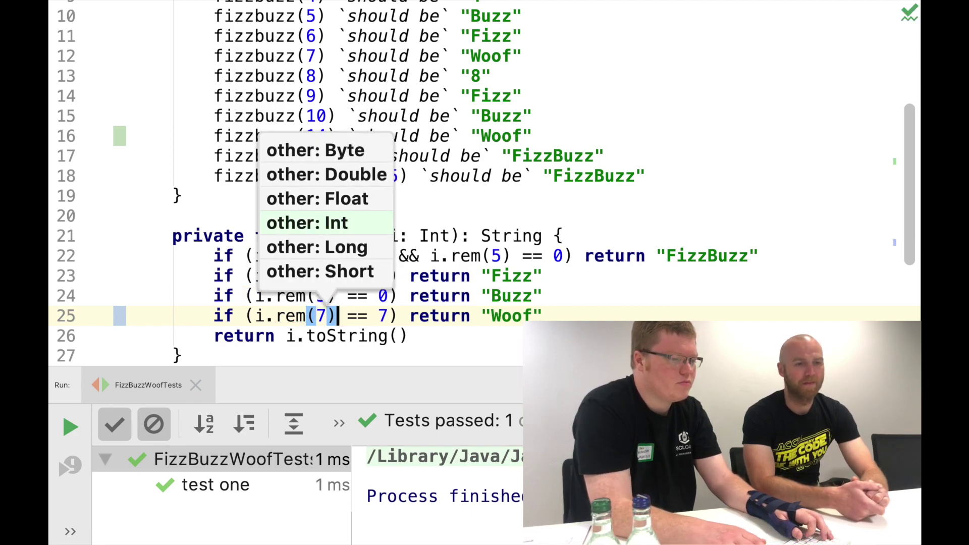
key(Right)
key(Right)
key(Right)
key(BackSpace)
key(BackSpace)
text(0)
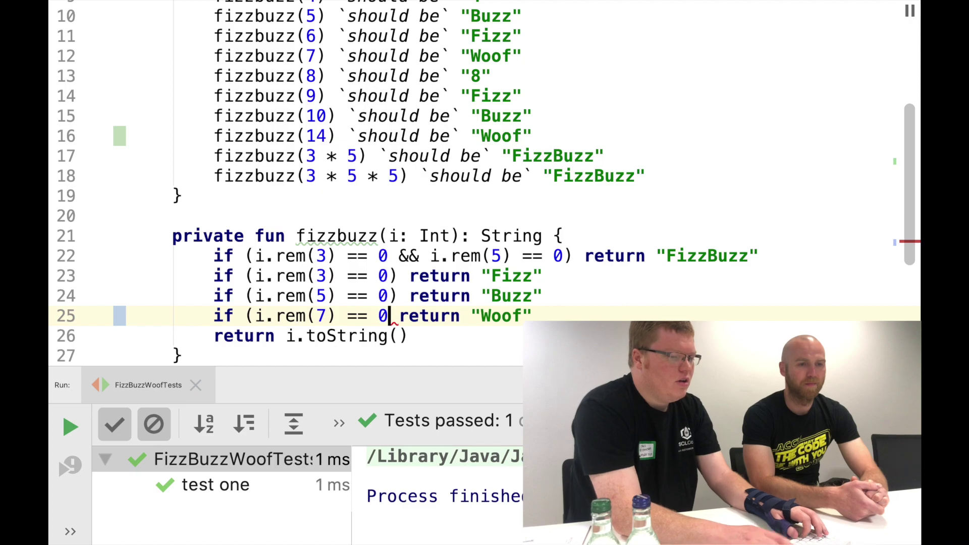
text())
key(ctrl+r)
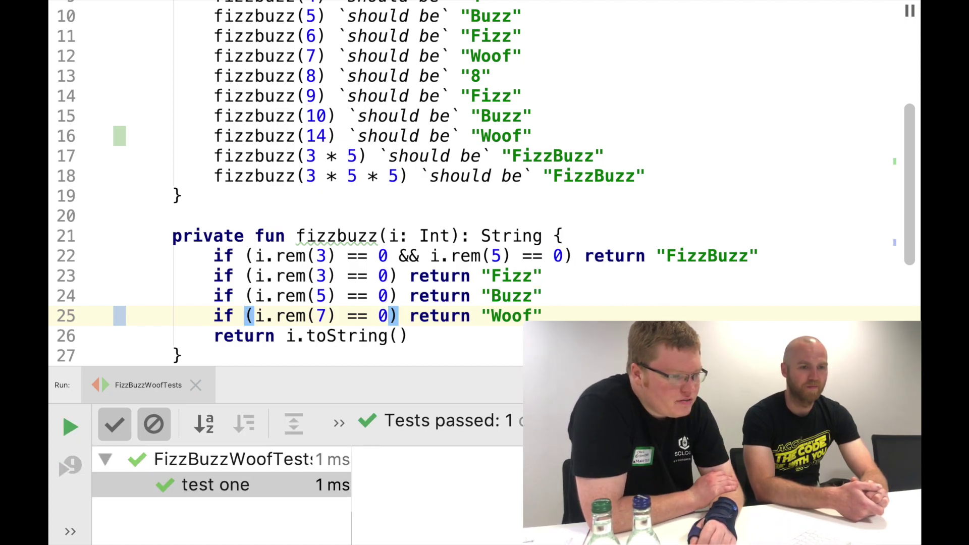
- Add a fizzbuzz(3 * 5 * 5 * 7) FizzBuzzWoof test from a copy of the 3 * 5 * 5 line
key(Up)
key(Up)
key(Up)
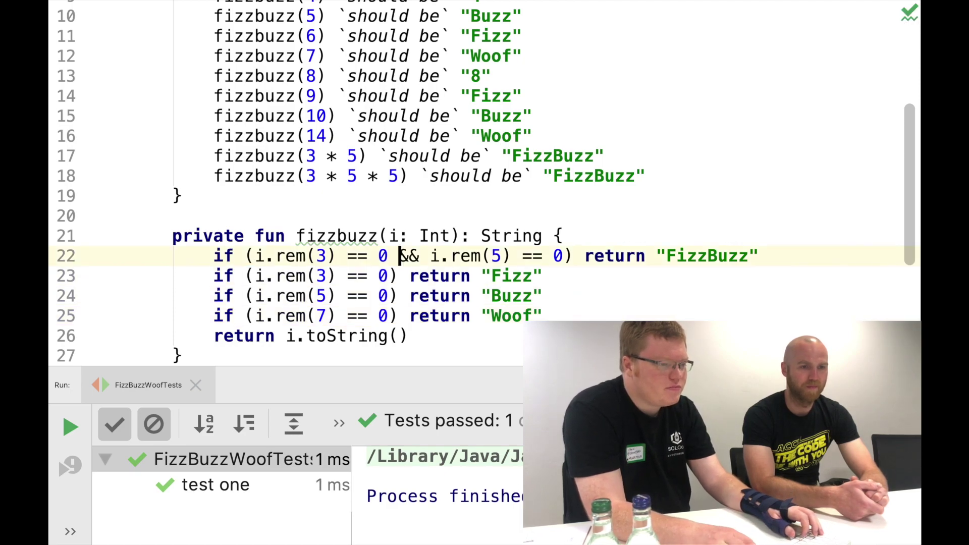
key(Up)
key(Up)
key(Up)
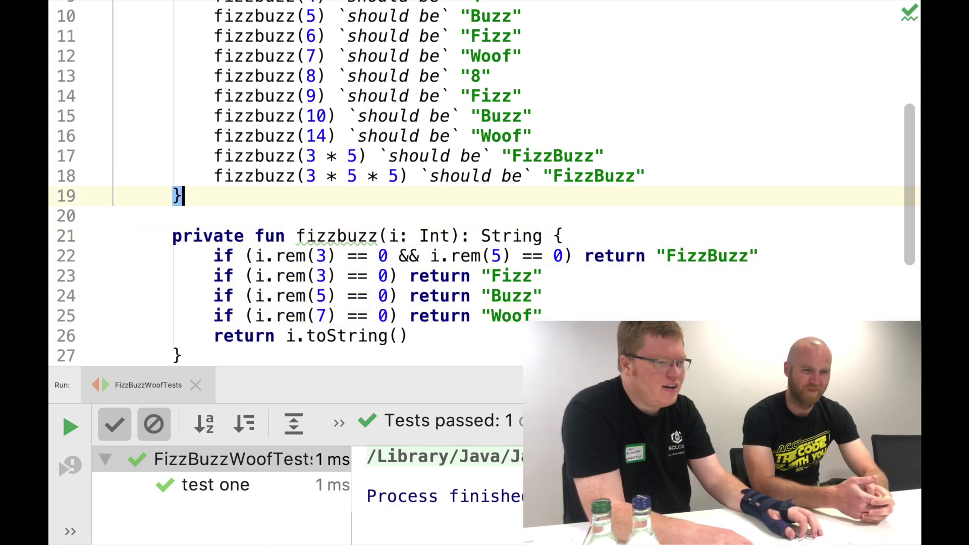
key(Up)
key(Up)
key(Down)
key(ctrl+d)
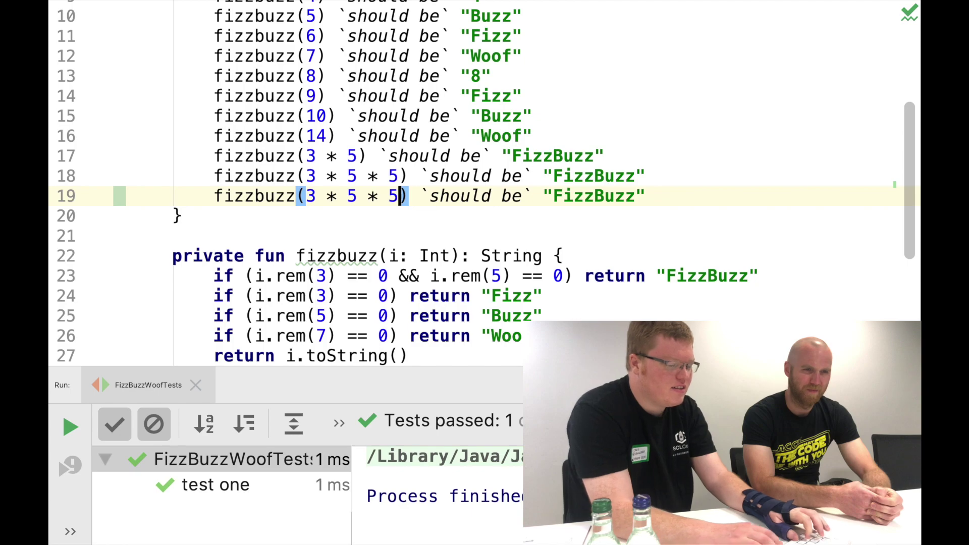
text(* 7)
key(End)
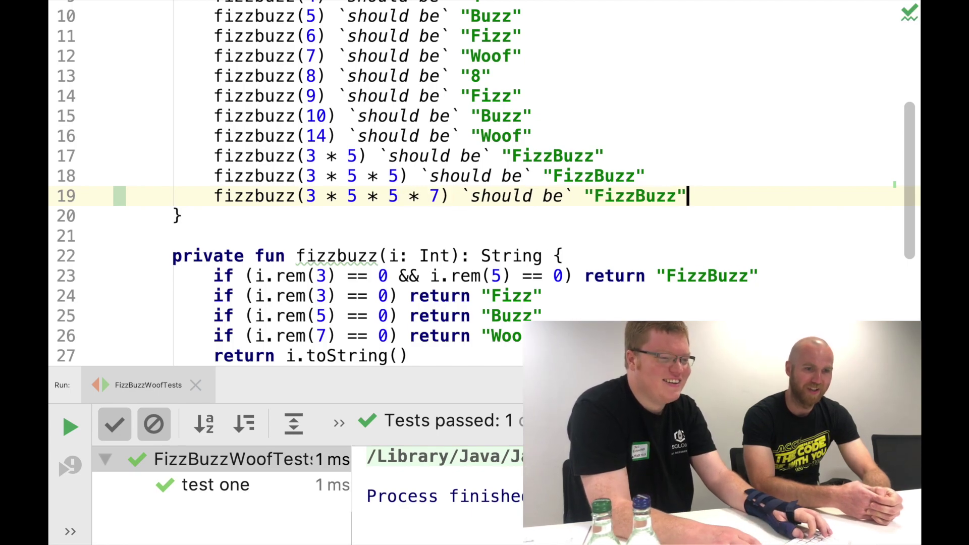
text(Woof)
- Add a FizzBuzzWoof rule with && i.rem(7) == 0 above the FizzBuzz rule, then rerun tests
key(Down)
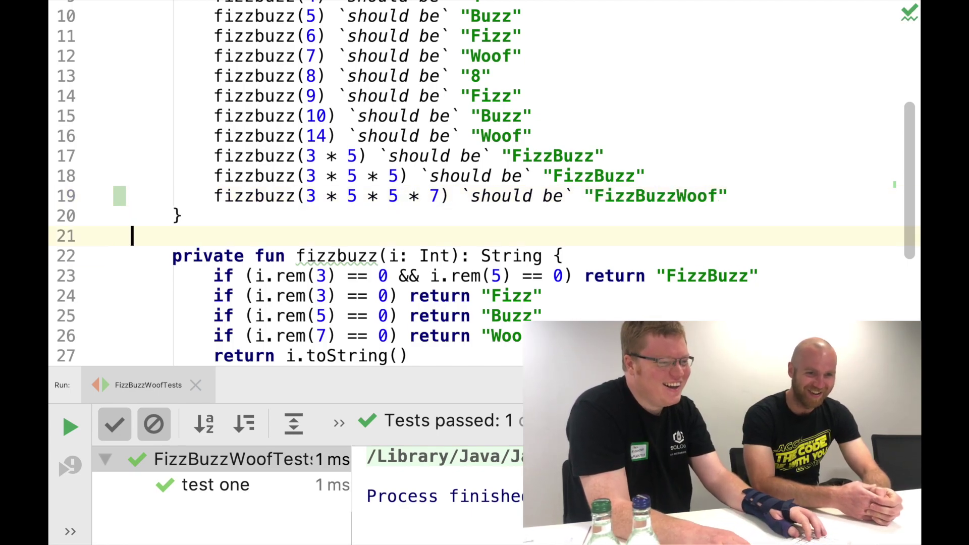
key(Down)
key(Down)
key(Down)
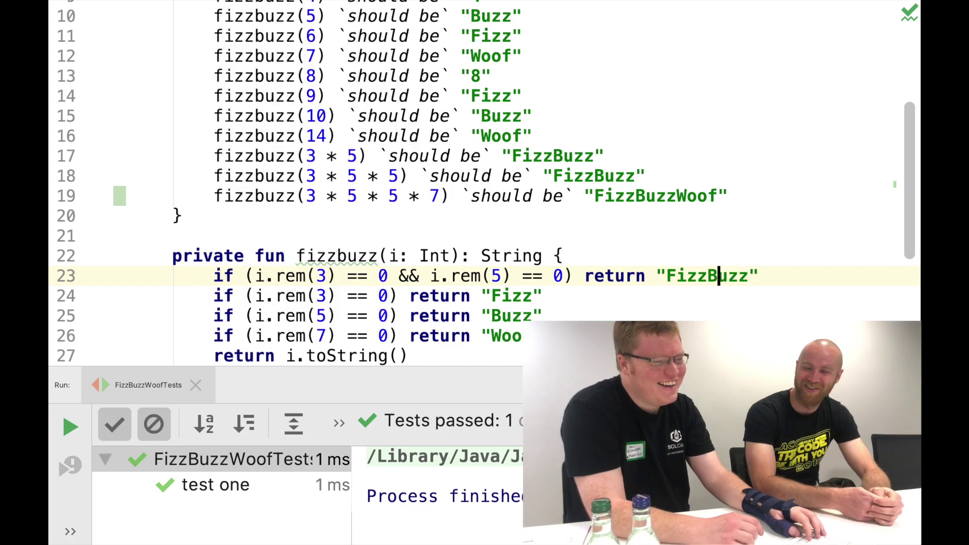
key(super+d)
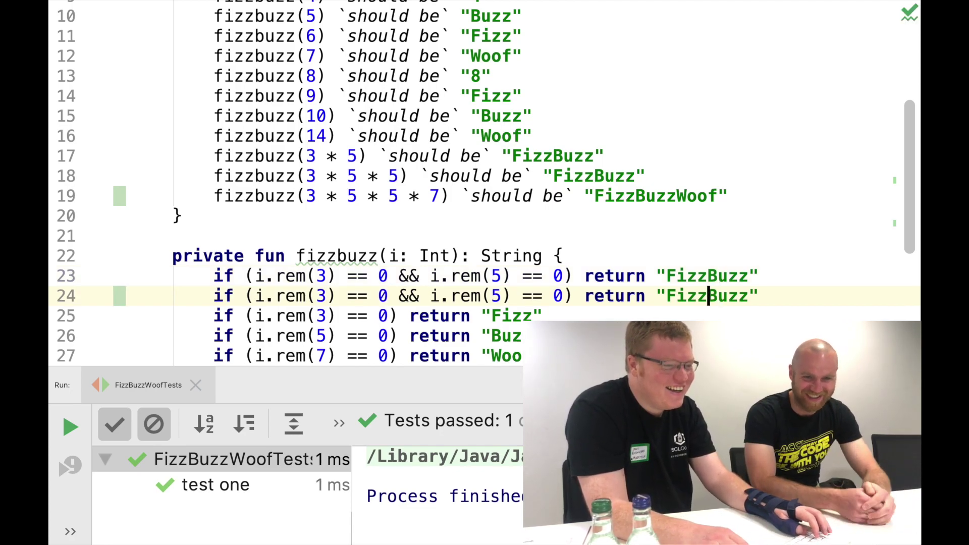
key(alt+Left)
key(alt+Left)
key(alt+Left)
text(&& )
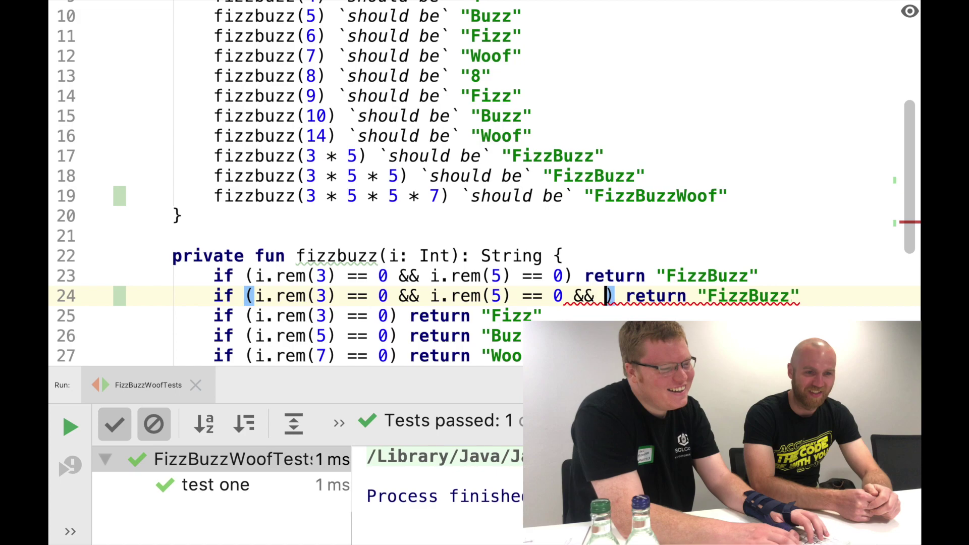
text(i.rem(7)
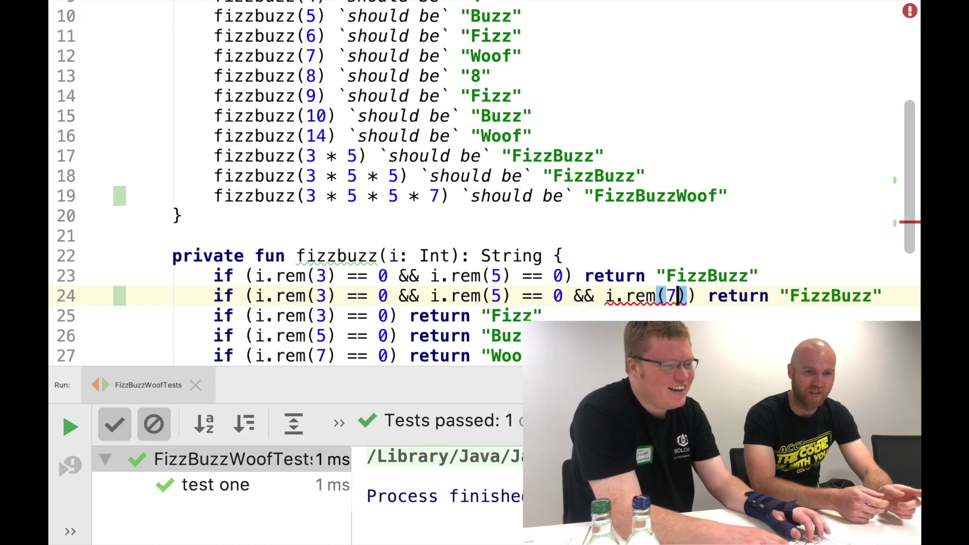
text( =)
key(BackSpace)
key(BackSpace)
text() )
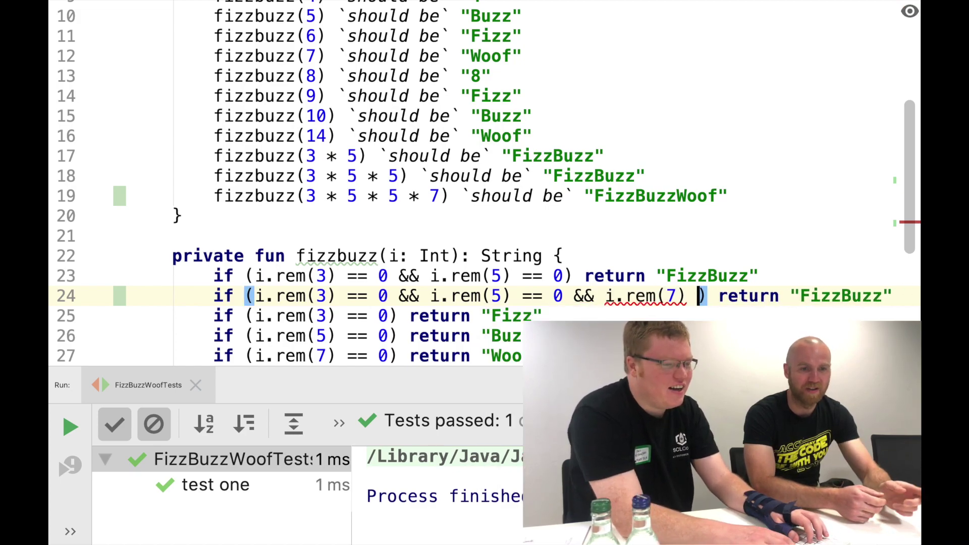
text(== 0)
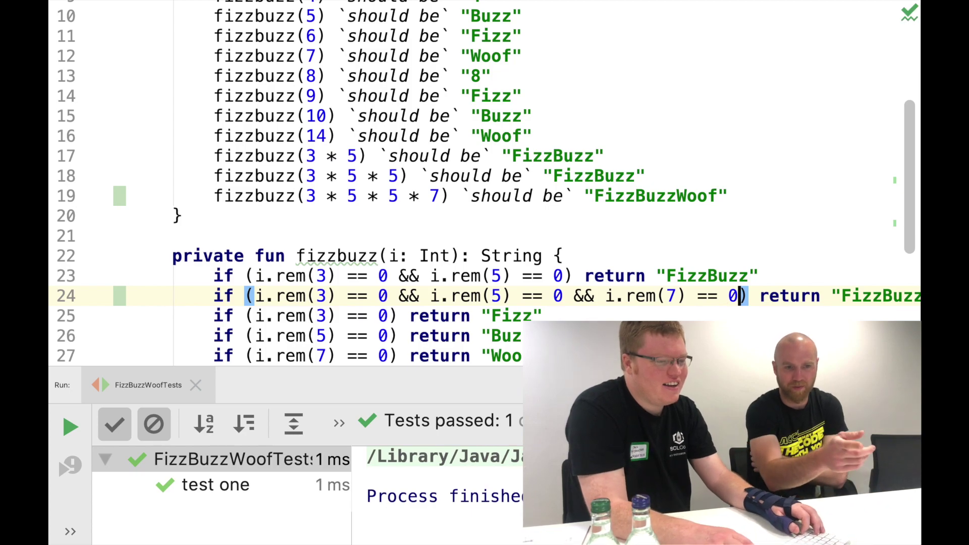
key(super+shift+Up)
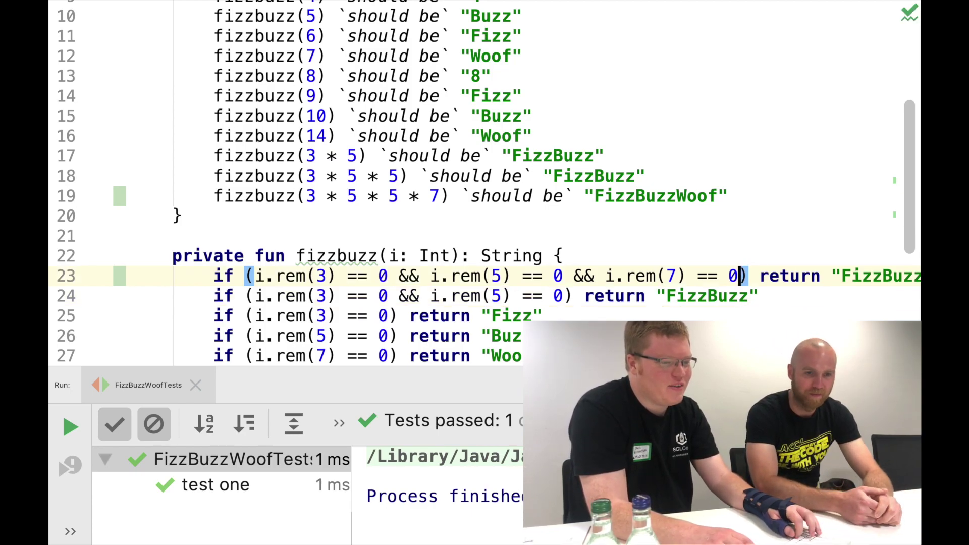
key(End)
key(Left)
text(Woof)
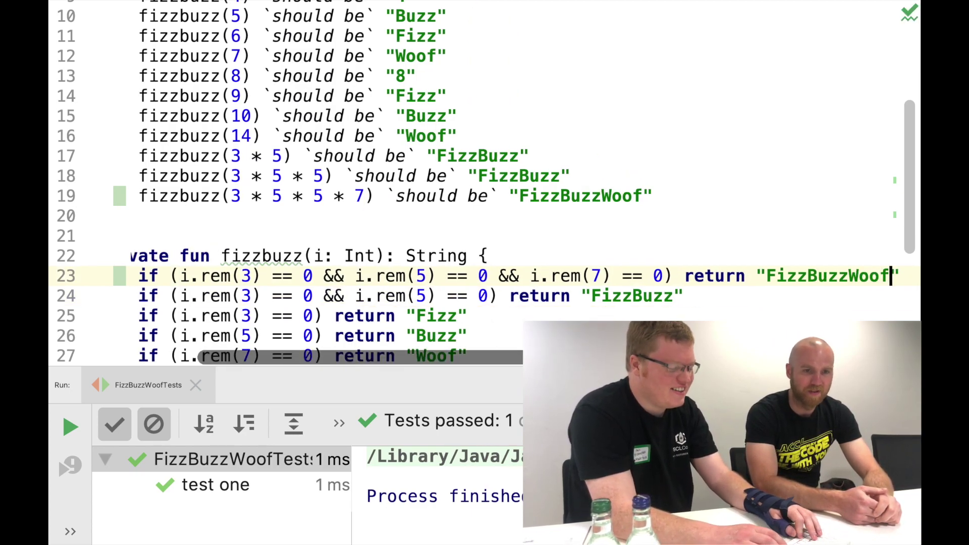
key(ctrl+r)
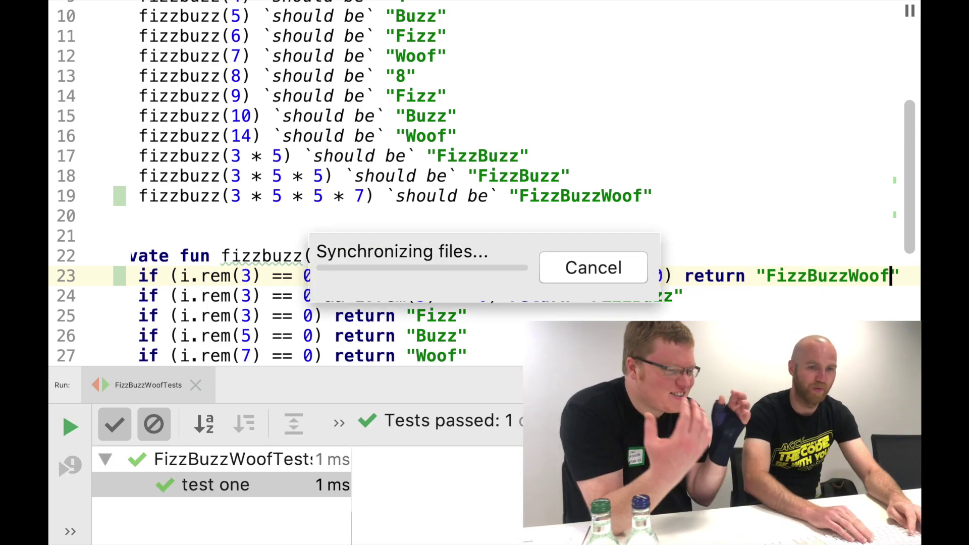
- Hide the test results panel with Cmd+4 to show the full fizzbuzz function
key(super+4)
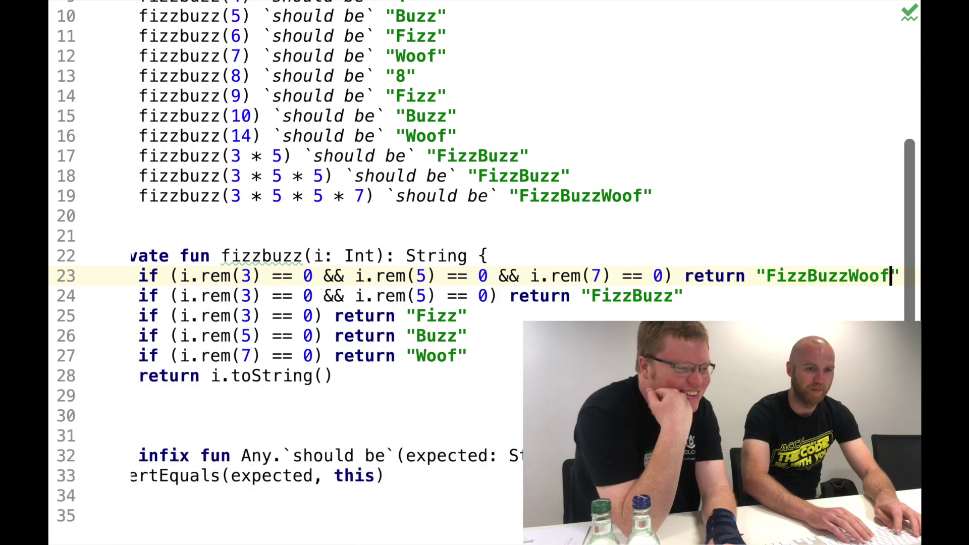
key(Home)
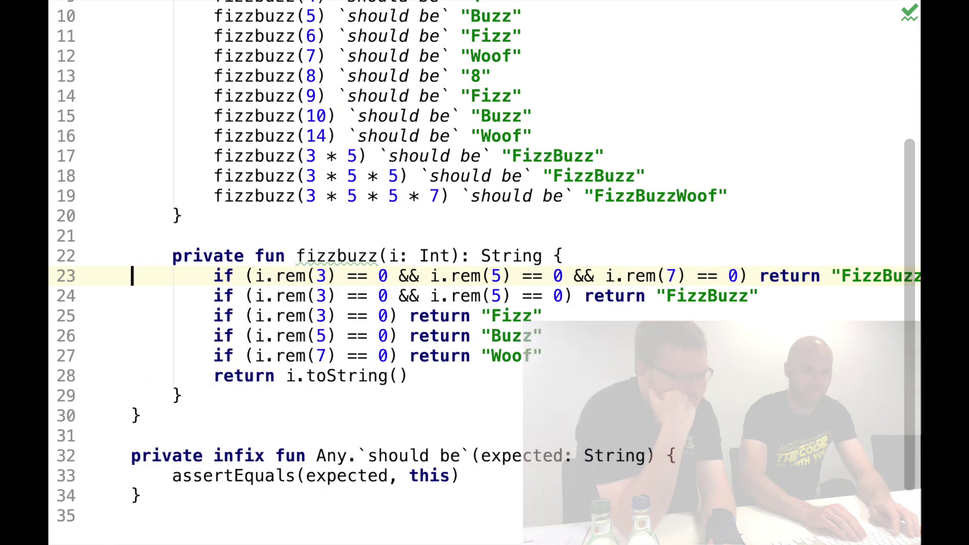
key(Down)
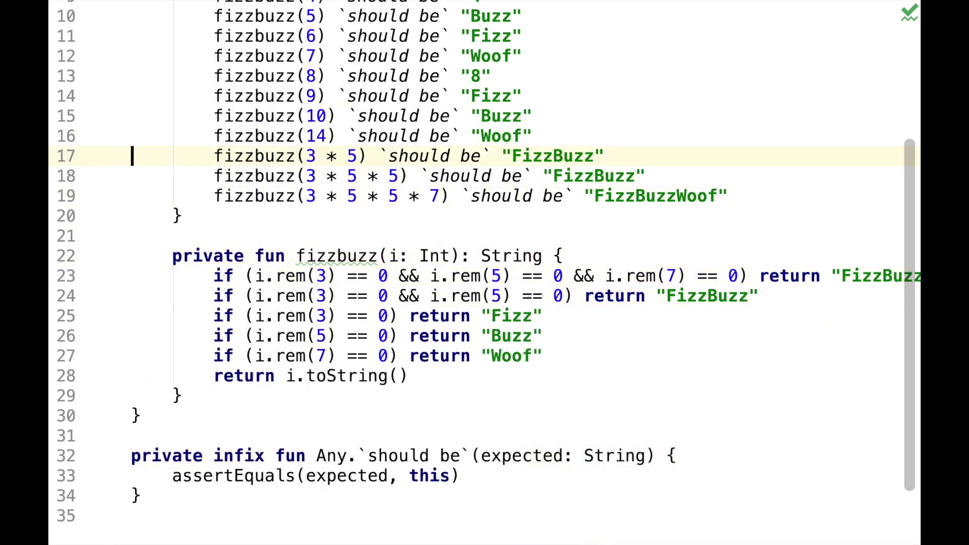
- Try a fizzbuzz(3 * 7) test and a FizzWoof rule using rem(3) and rem(7), then run tests
key(ctrl+d)
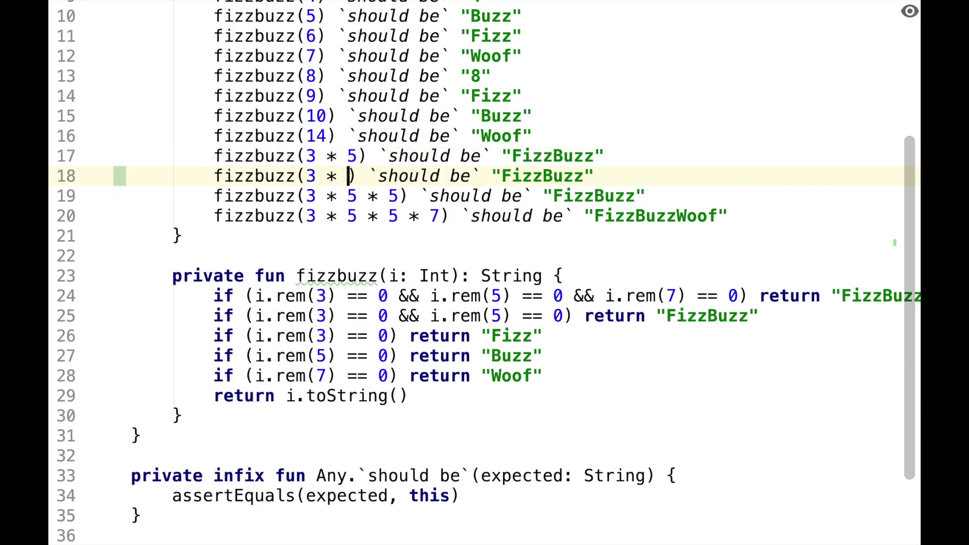
text(7)
key(Down)
key(Down)
key(Down)
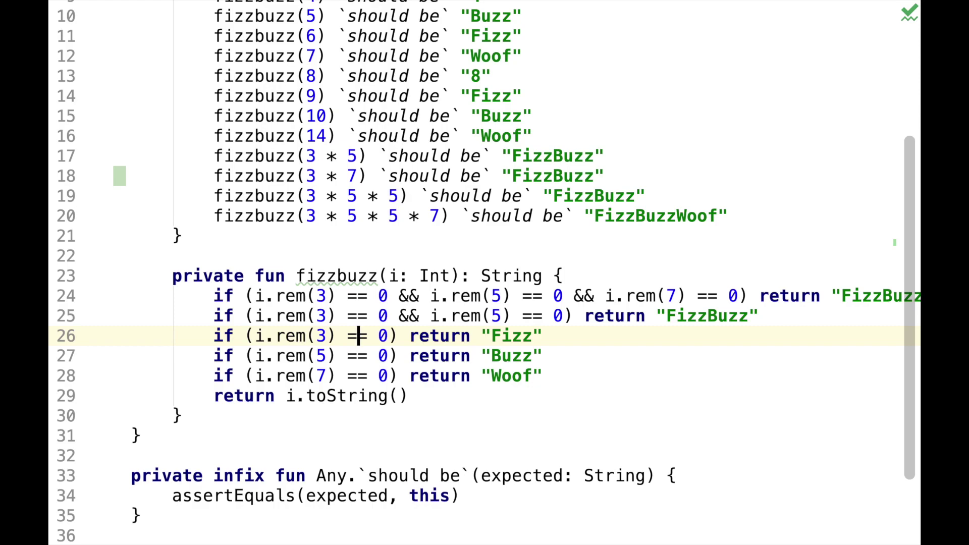
key(ctrl+d)
key(ctrl+Right)
key(ctrl+Right)
key(ctrl+Right)
key(shift+Right)
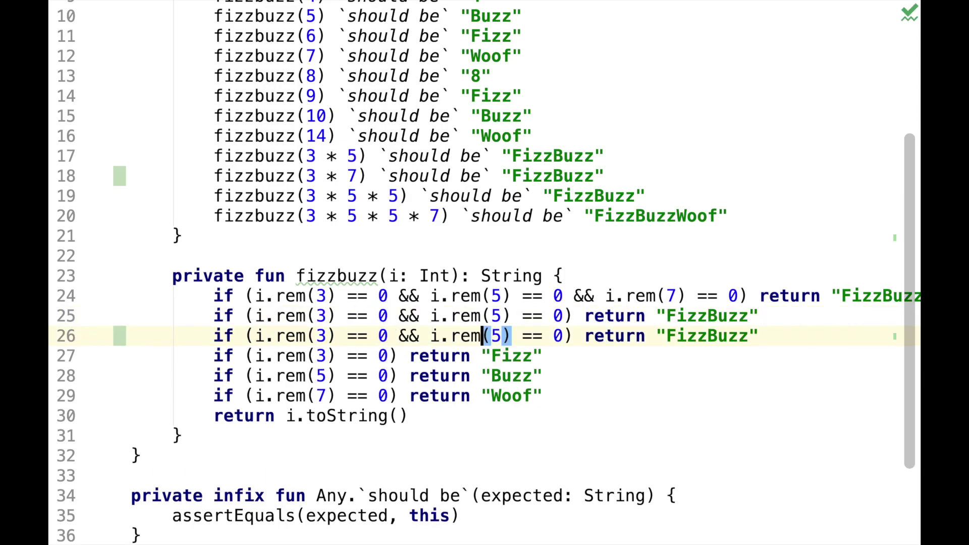
key(BackSpace)
text(7)
key(End)
key(Left)
key(ctrl+shift+Left)
text(W)
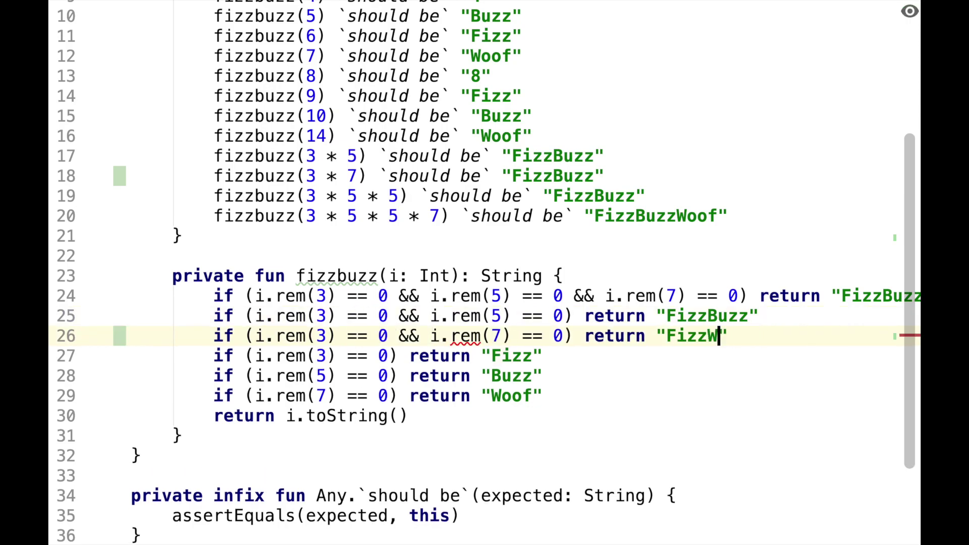
text(oof)
key(ctrl+r)
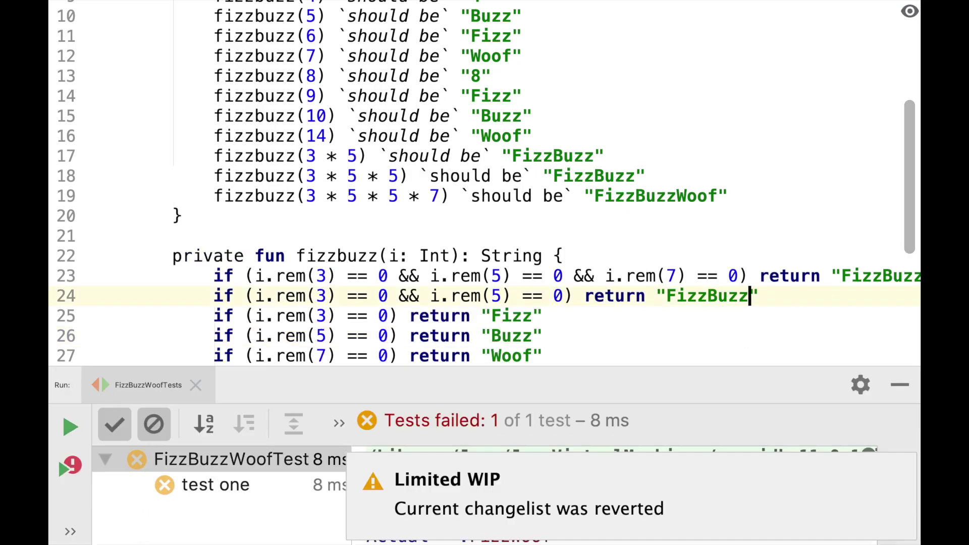
- Add a fizzbuzz(3 * 7) `should be` "FizzWoof" test from a copy of the 3 * 5 line
key(Up)
key(Up)
key(Up)
key(Up)
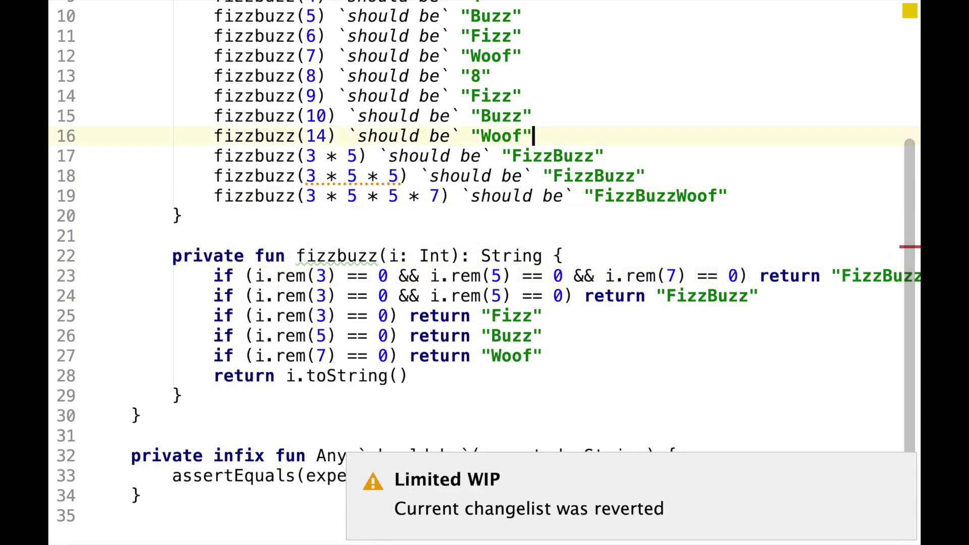
key(ctrl+d)
key(alt+Right)
key(alt+Right)
key(alt+Right)
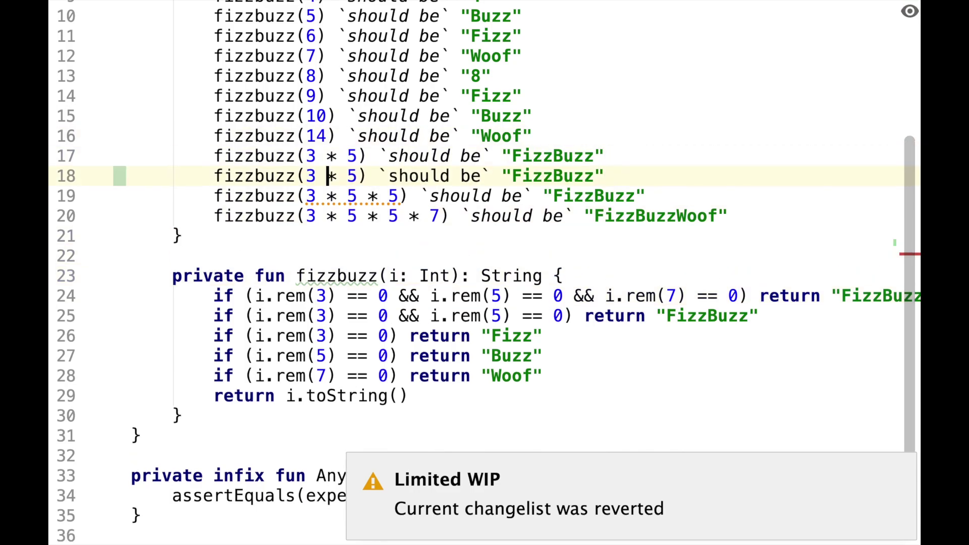
key(BackSpace)
text(7)
key(End)
key(Left)
key(alt+shift+Left)
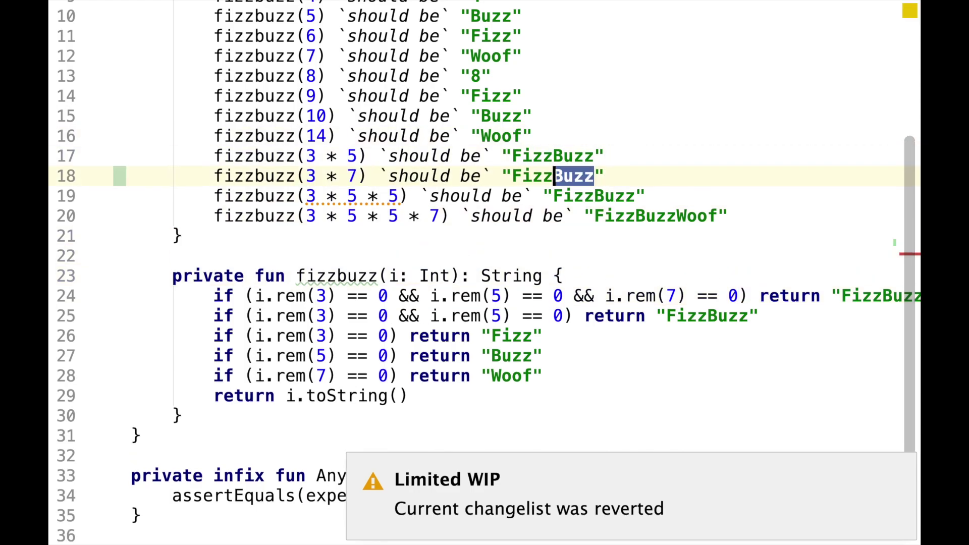
key(BackSpace)
text(Woof)
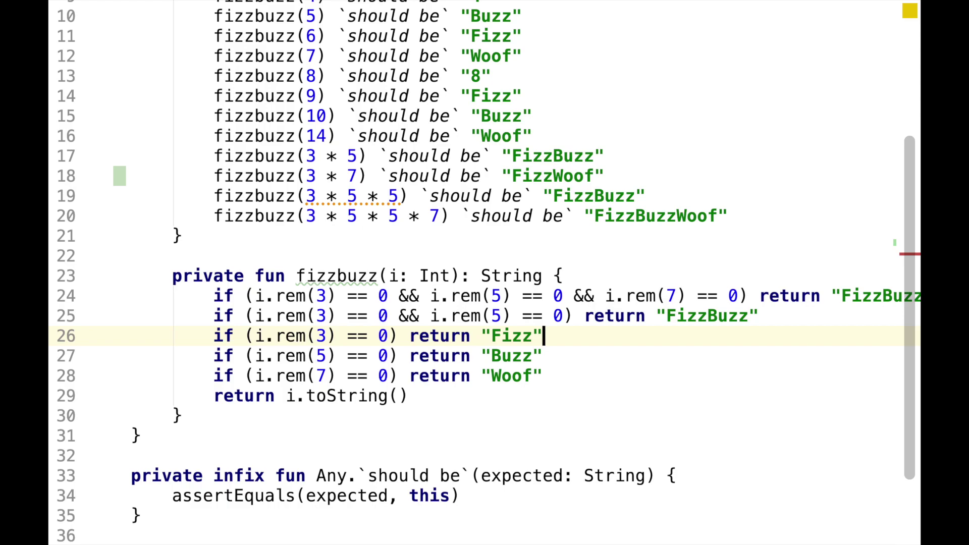
- Add a FizzWoof rule for i.rem(3) and i.rem(7) from a copy of the FizzBuzz rule
key(ctrl+d)
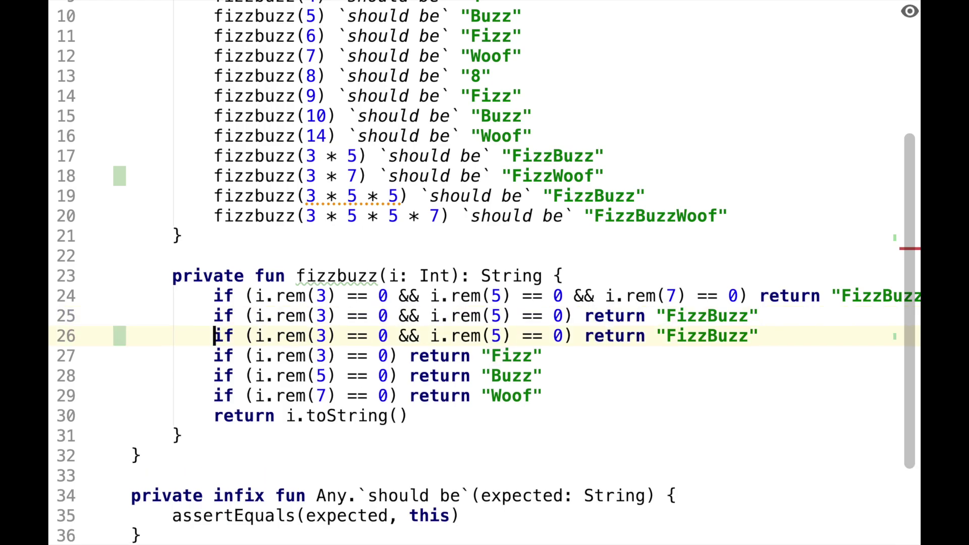
key(ctrl+Right)
key(ctrl+Right)
key(ctrl+Right)
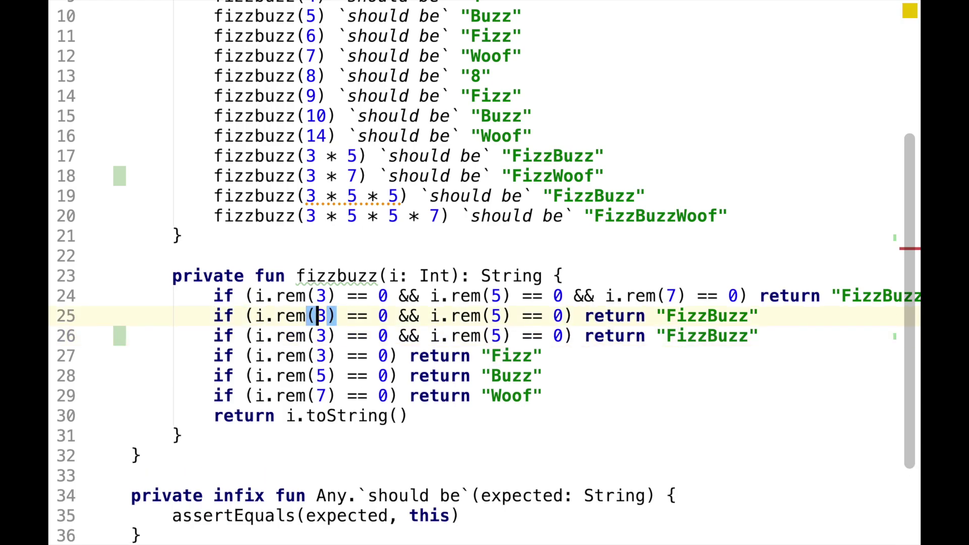
key(Down)
key(ctrl+Right)
key(ctrl+Right)
key(ctrl+Right)
key(ctrl+Right)
key(ctrl+Right)
key(BackSpace)
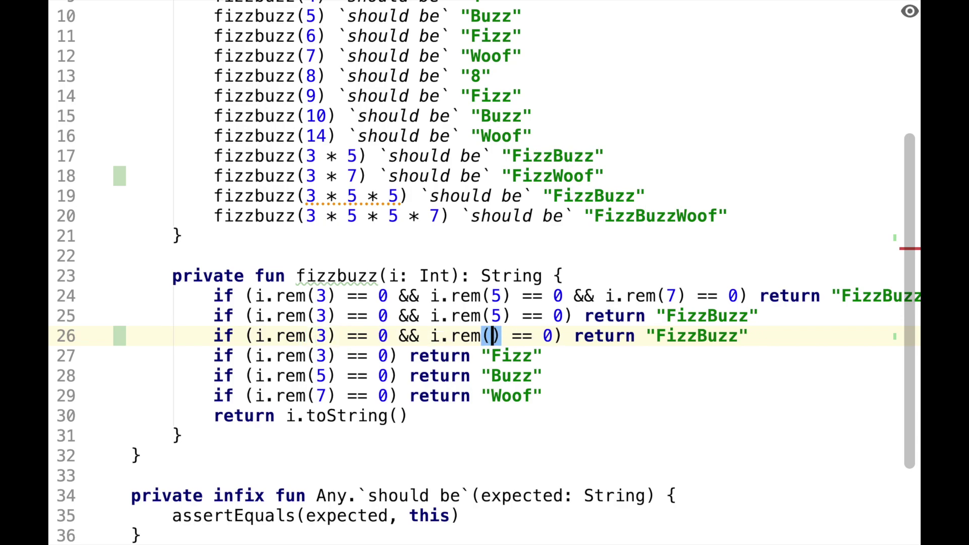
text(7)
key(End)
key(Left)
key(ctrl+shift+Left)
text(E)
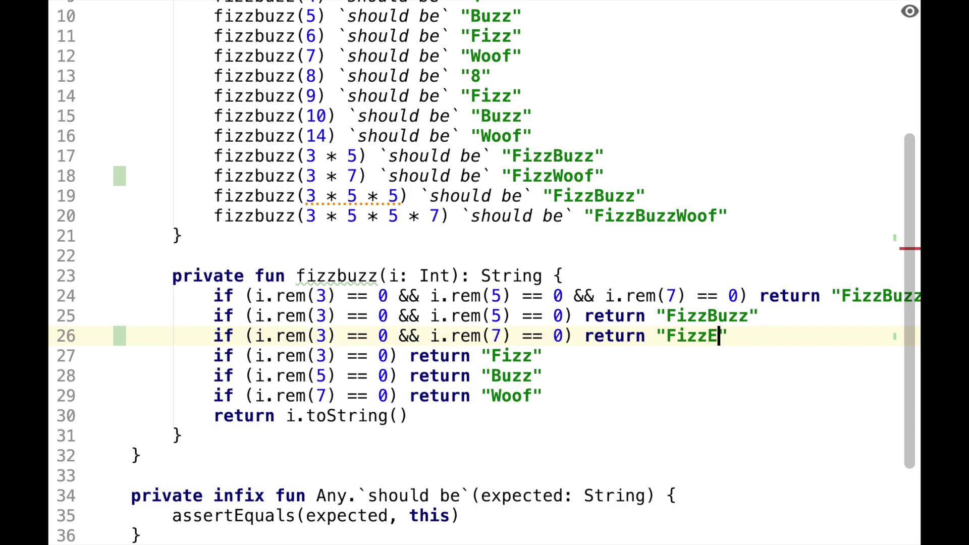
- Search for other FizzWoof occurrences, check the rule's divisors, and run the tests
key(ctrl+shift+Left)
key(ctrl+f)
text(Woof)
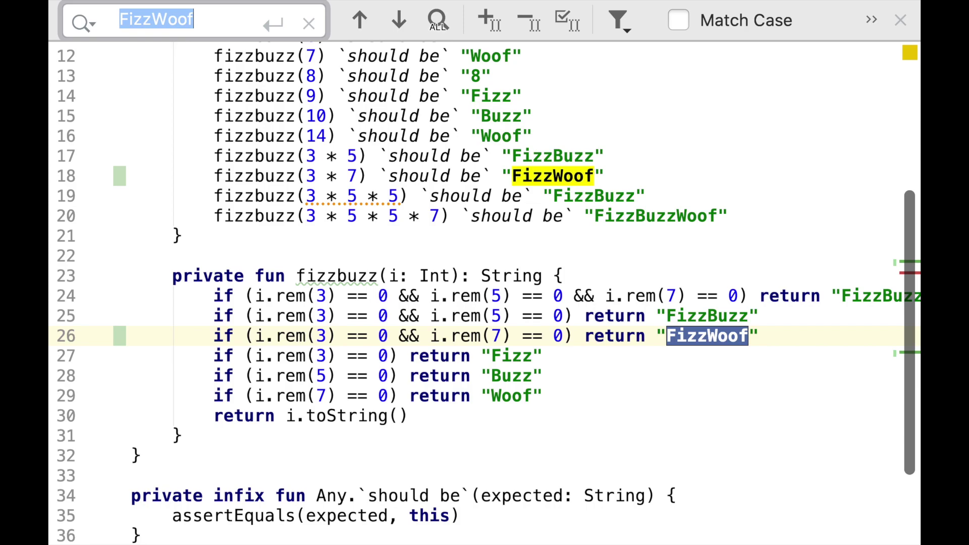
key(Escape)
key(Home)
key(ctrl+Right)
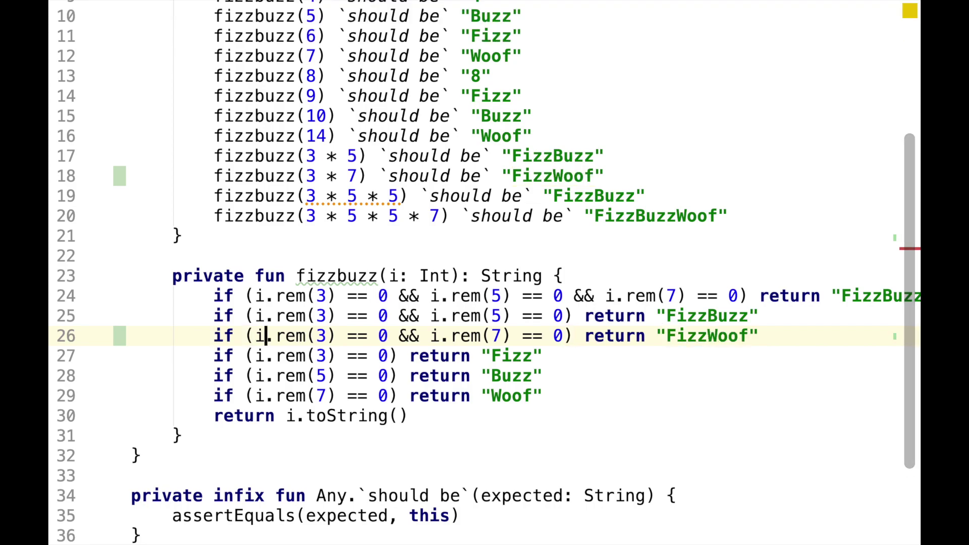
key(ctrl+Right)
key(ctrl+Right)
key(shift+Right)
key(ctrl+Right)
key(ctrl+Right)
key(ctrl+Right)
key(ctrl+Right)
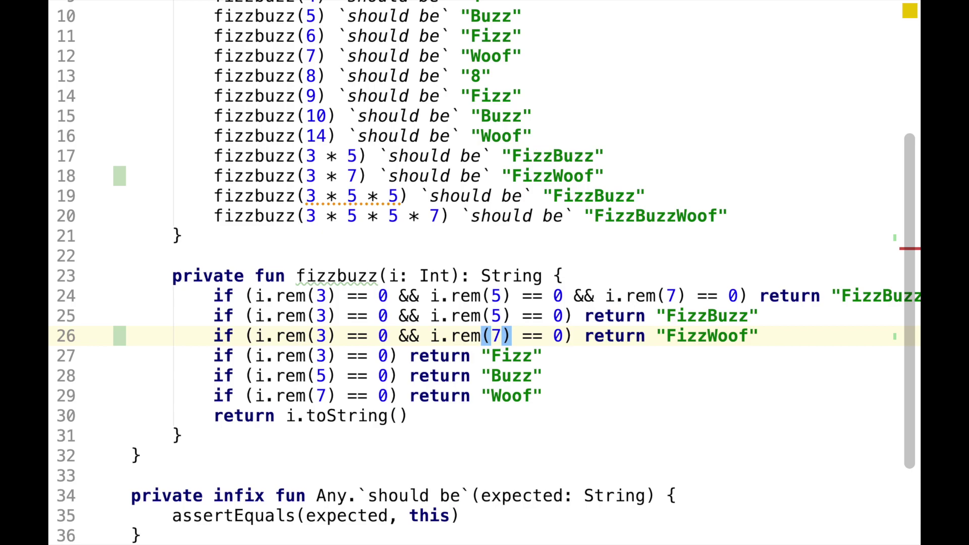
key(ctrl+r)
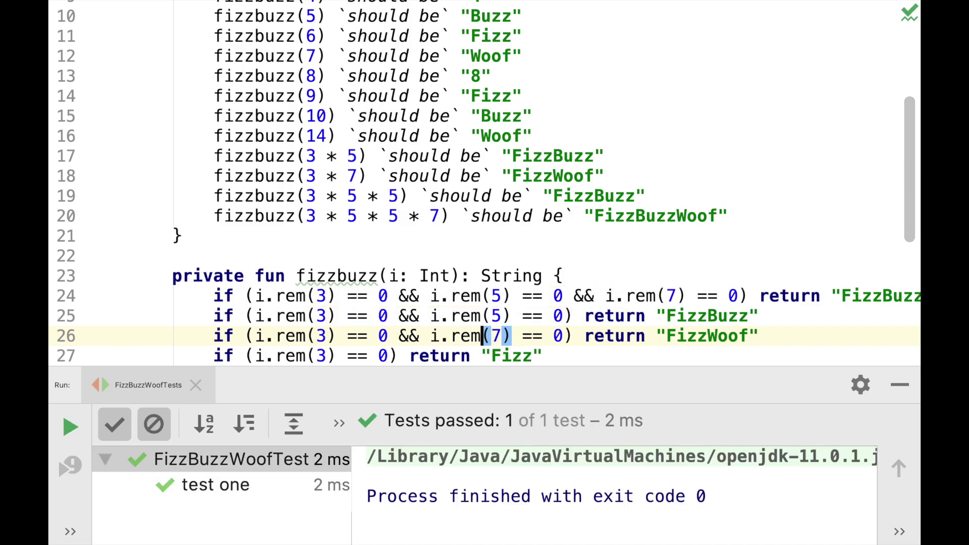
- Add a fizzbuzz(5 * 7) `should be` "BuzzWoof" test from a copy of the FizzWoof test
key(shift+Escape)
key(End)
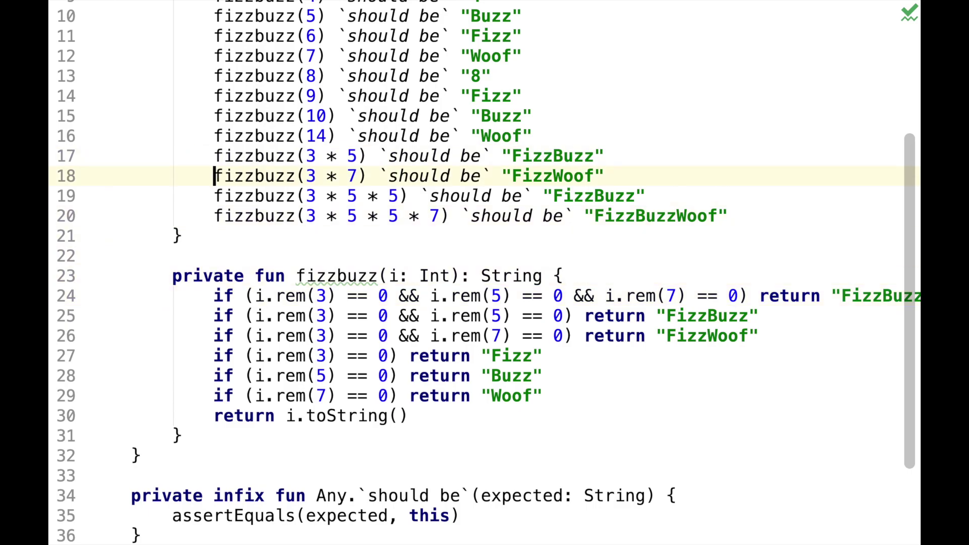
key(ctrl+d)
key(ctrl+Right)
key(ctrl+Right)
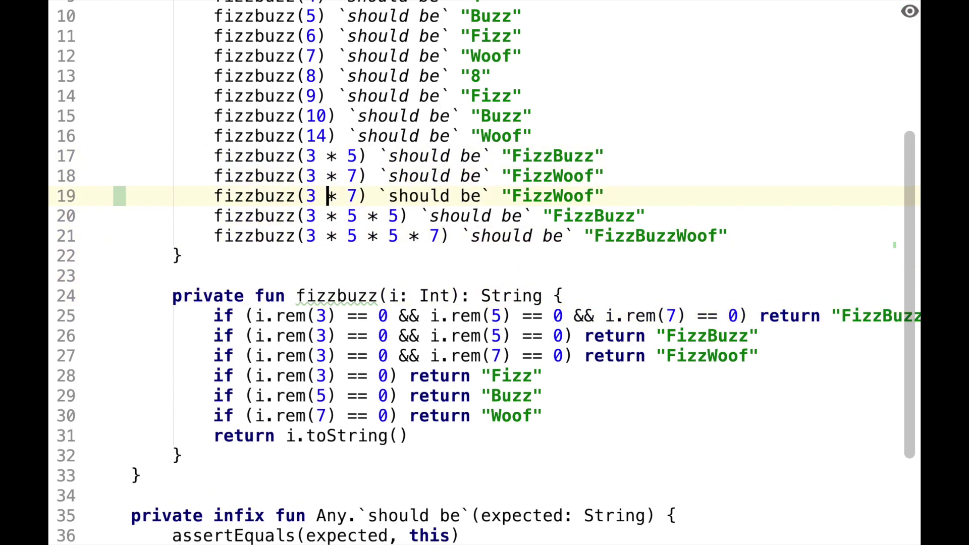
key(BackSpace)
text(5)
key(End)
key(ctrl+Left)
key(ctrl+Left)
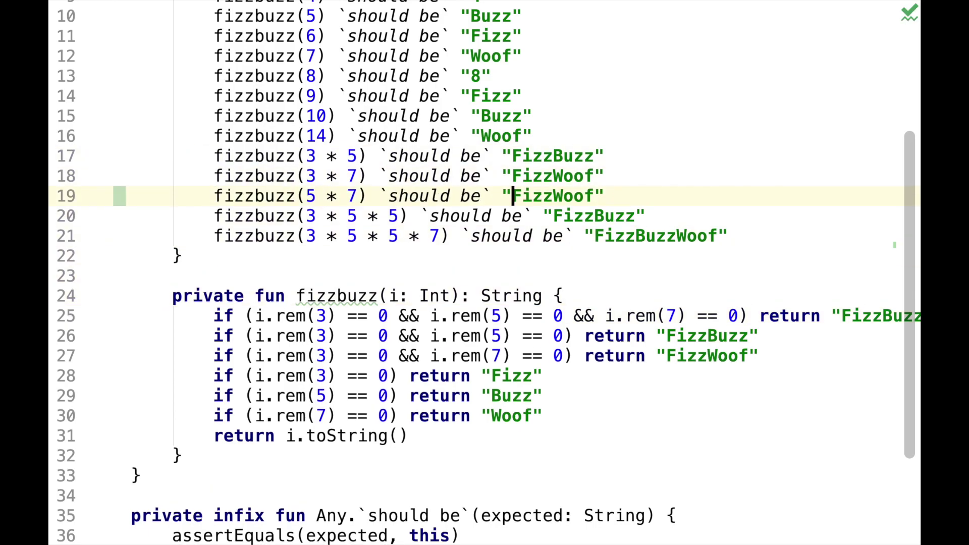
key(ctrl+shift+Right)
text(Buzz)
key(Down)
key(Down)
key(Down)
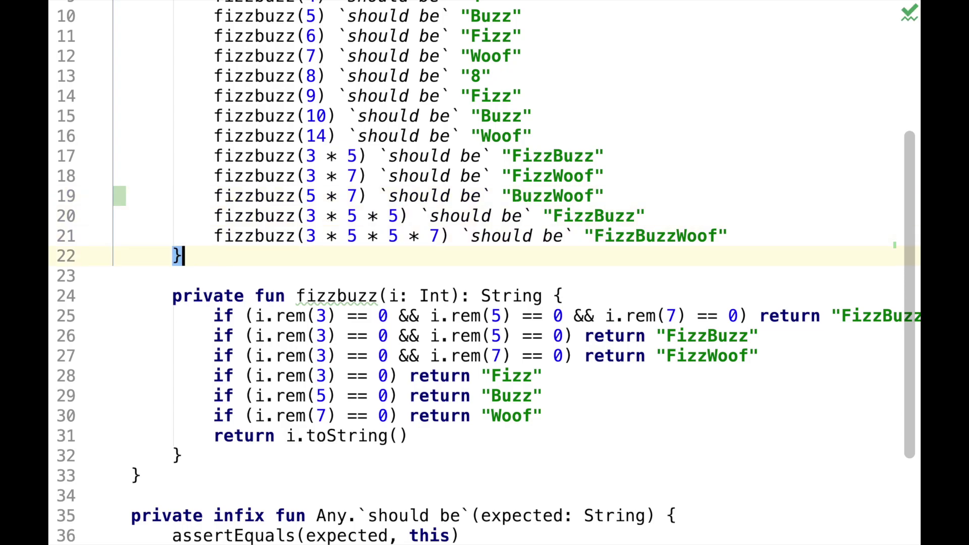
- Add a BuzzWoof rule for i.rem(5) and i.rem(7), then rerun the tests
key(Down)
key(Down)
key(Down)
key(Up)
key(ctrl+d)
key(Home)
key(ctrl+Right)
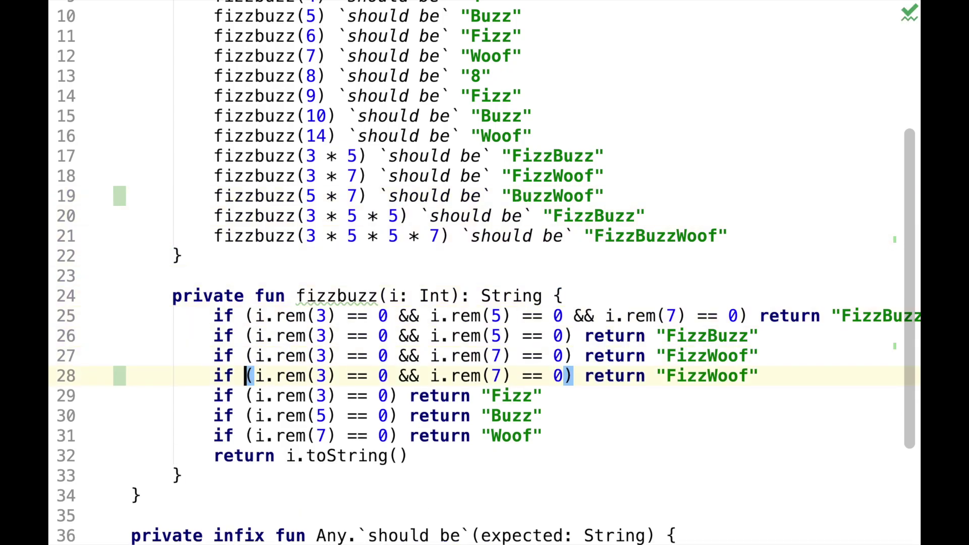
key(ctrl+Right)
key(ctrl+Right)
key(Delete)
text(5)
key(End)
key(ctrl+Left)
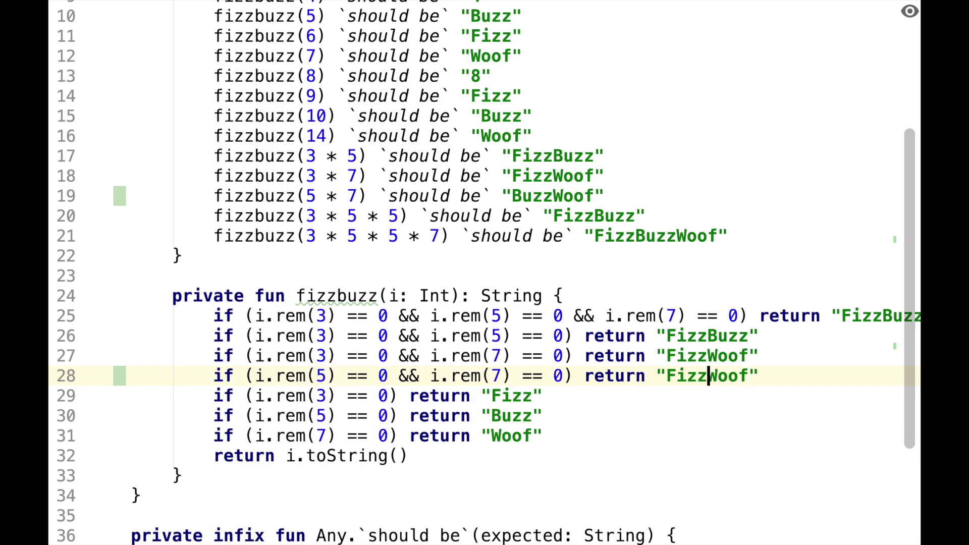
key(ctrl+Left)
key(ctrl+shift+Right)
text(Buzz)
key(ctrl+r)
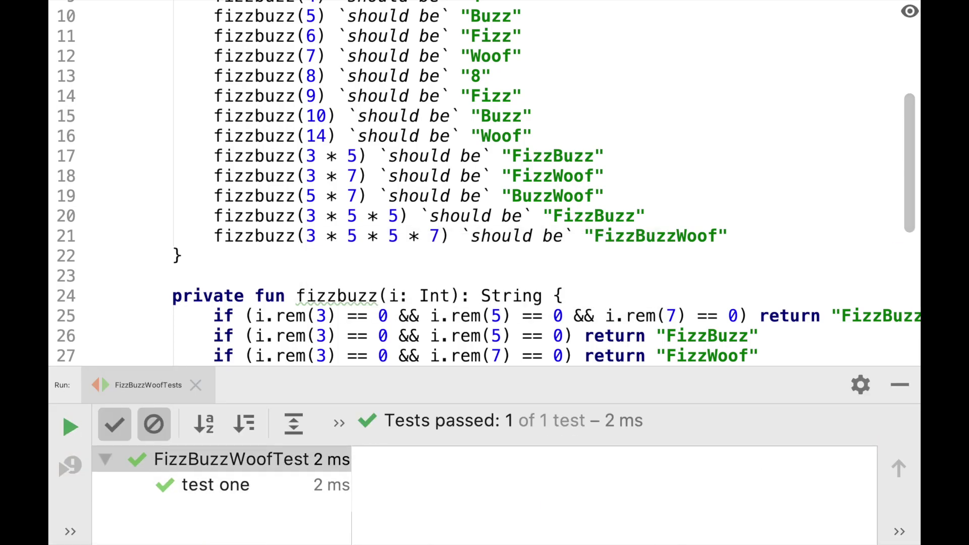
- Prefix the if on each of lines 26–31 with 'else ' using multiple carets
key(shift+Escape)
key(Down)
key(Down)
key(Down)
key(Down)
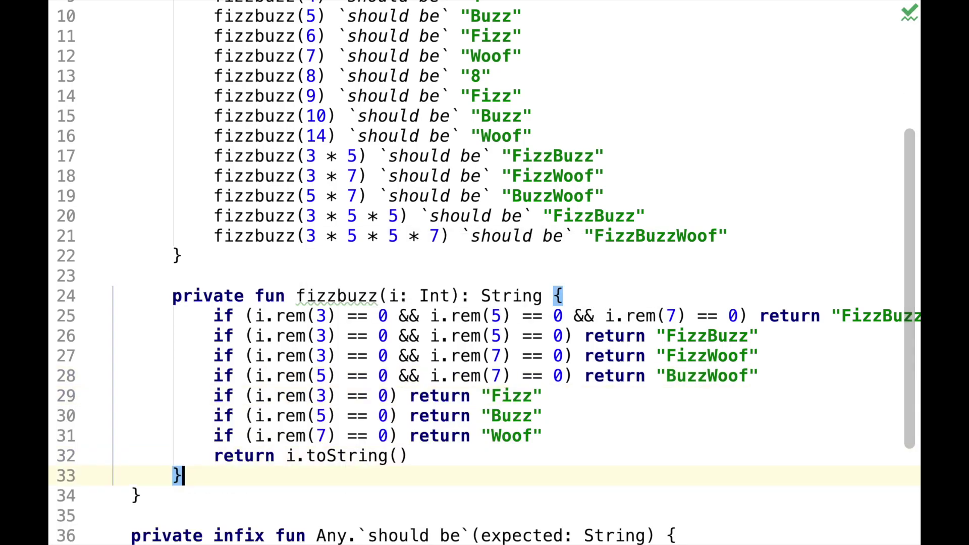
key(Down)
key(Down)
key(Down)
key(Up)
key(Up)
key(Up)
key(Up)
key(Up)
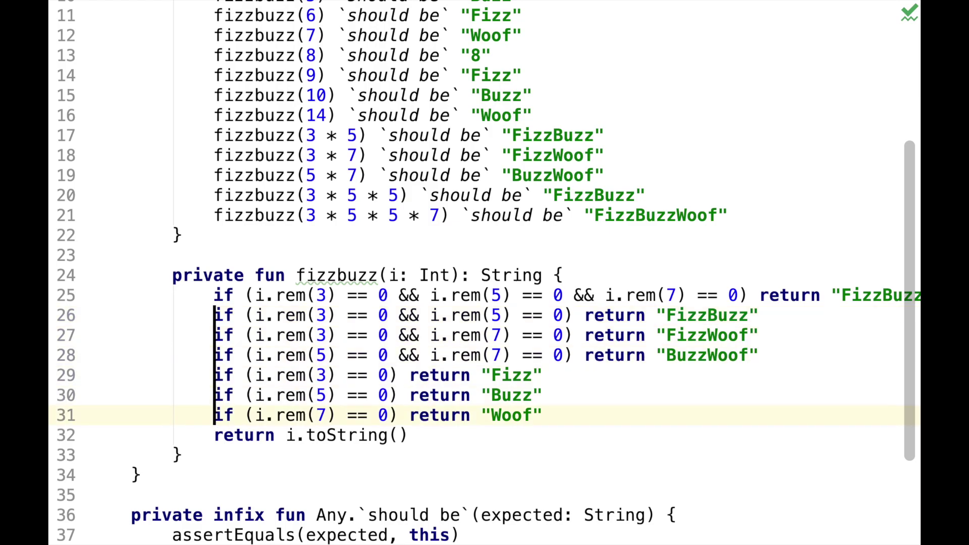
text(else)
key(Escape)
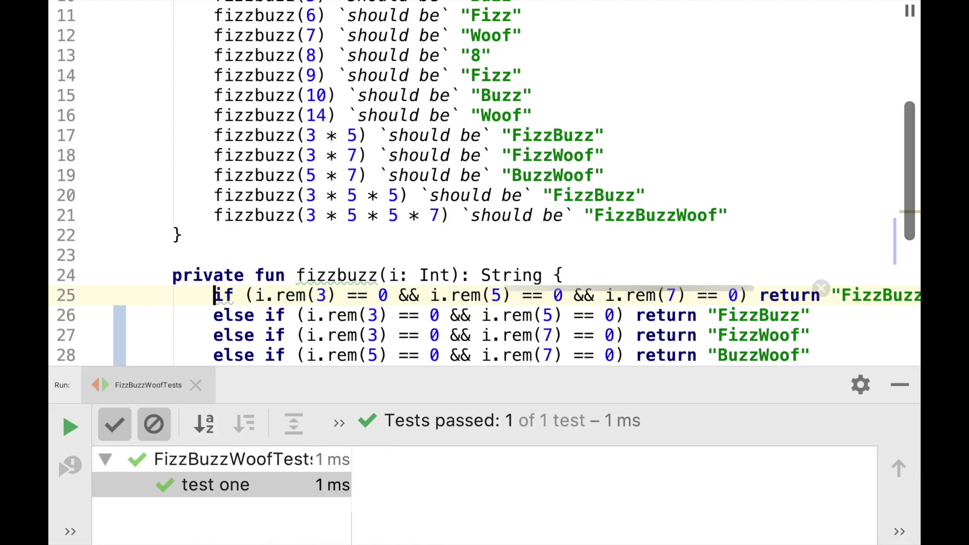
- Rerun the tests and lift the return out of the fizzbuzz if chain
key(shift+Escape)
key(alt+Return)
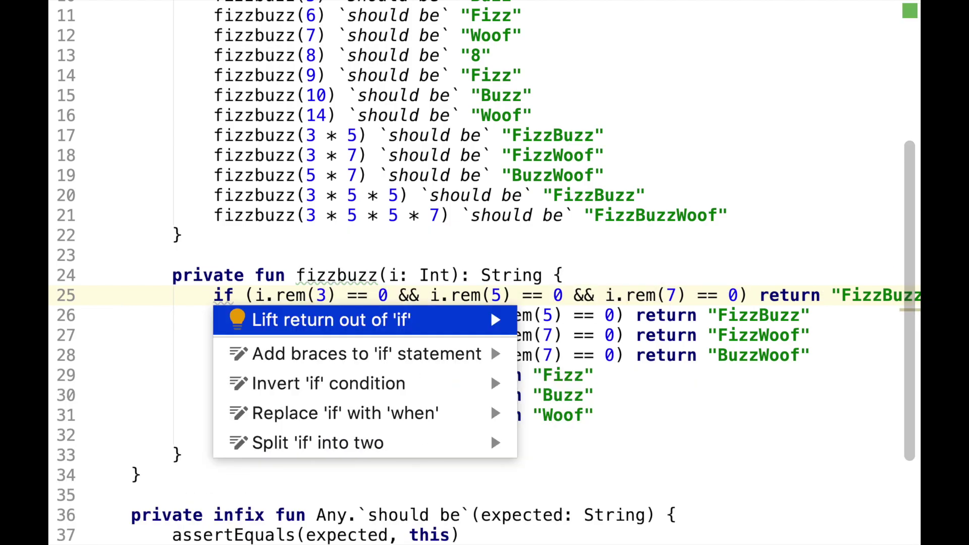
key(Return)
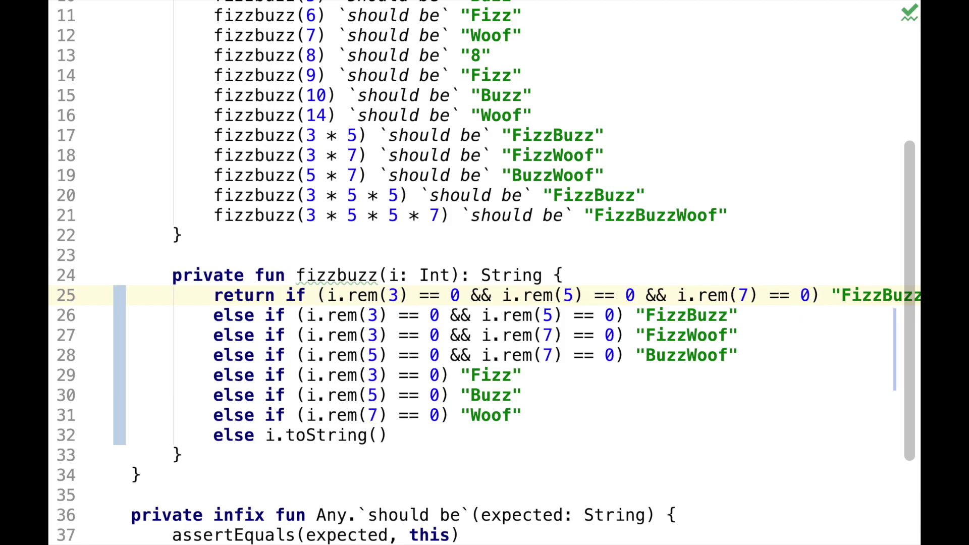
key(alt+Return)
key(Escape)
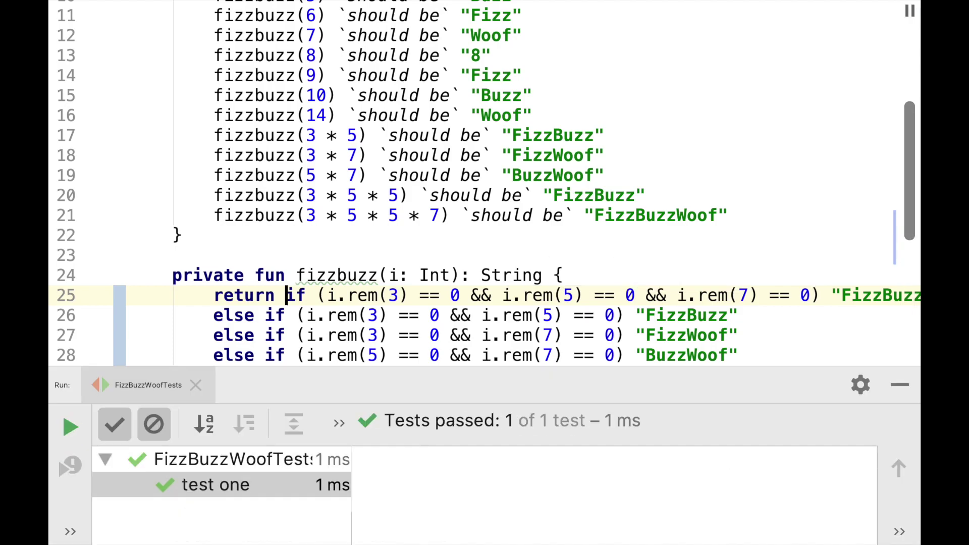
- Replace the if-else chain with a when expression
key(shift+Escape)
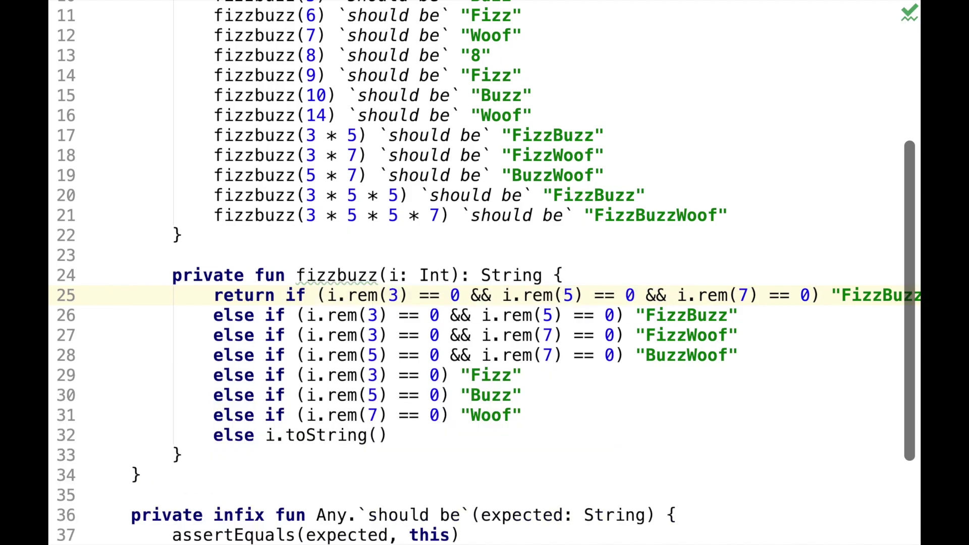
key(alt+Return)
text(w)
key(Escape)
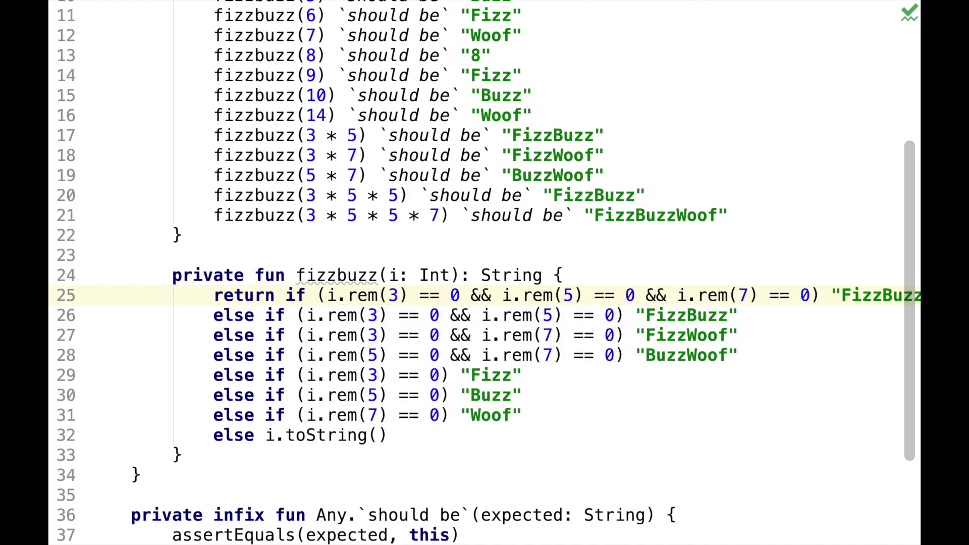
key(alt+Return)
key(Return)
key(Down)
key(End)
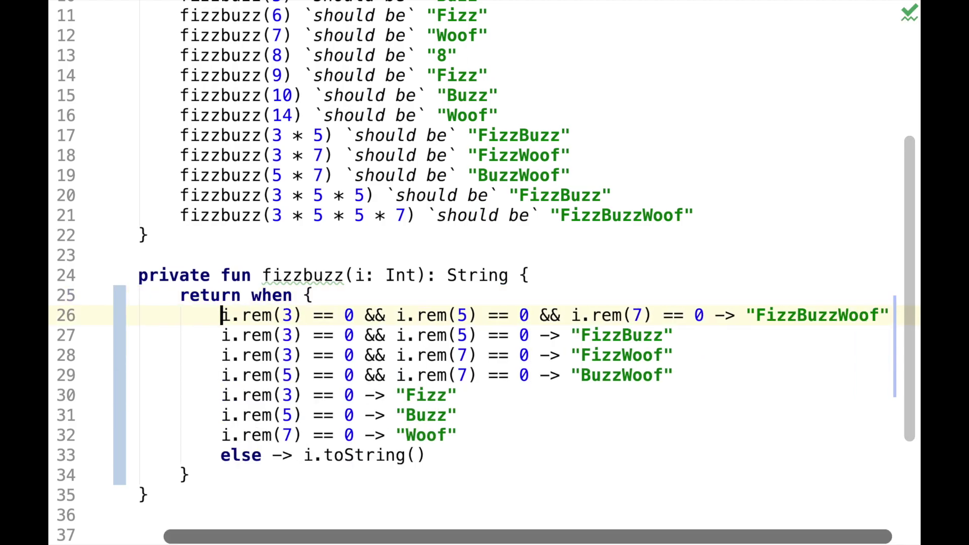
- Run the tests to confirm the when version of fizzbuzz passes
key(Home)
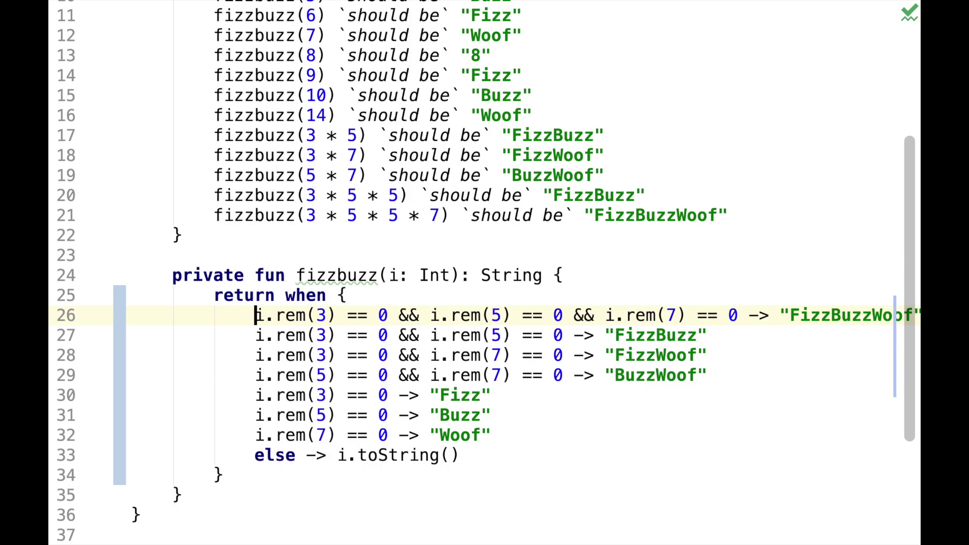
key(ctrl+shift+r)
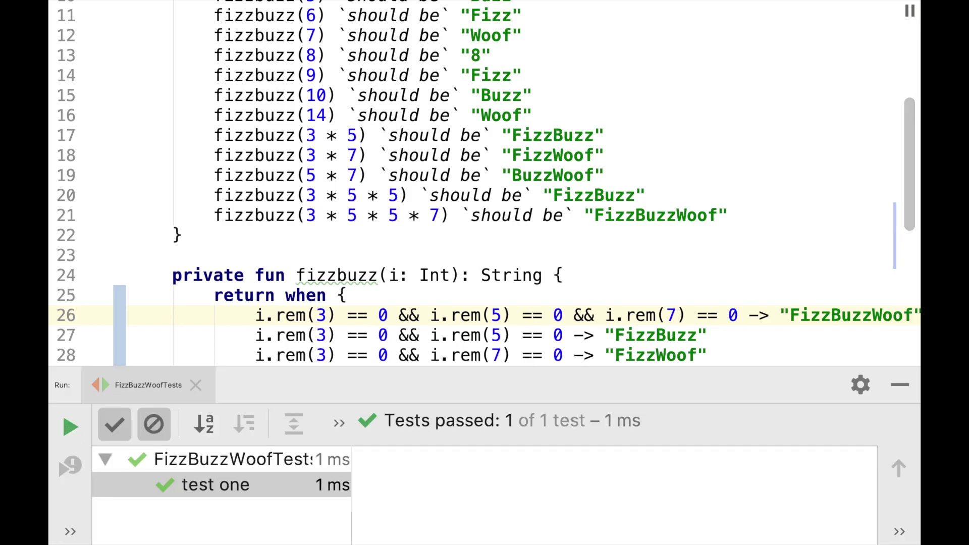
key(shift+Escape)
- Convert fizzbuzz to an expression body, putting when on its own line and reformatting
key(alt+Return)
key(Return)
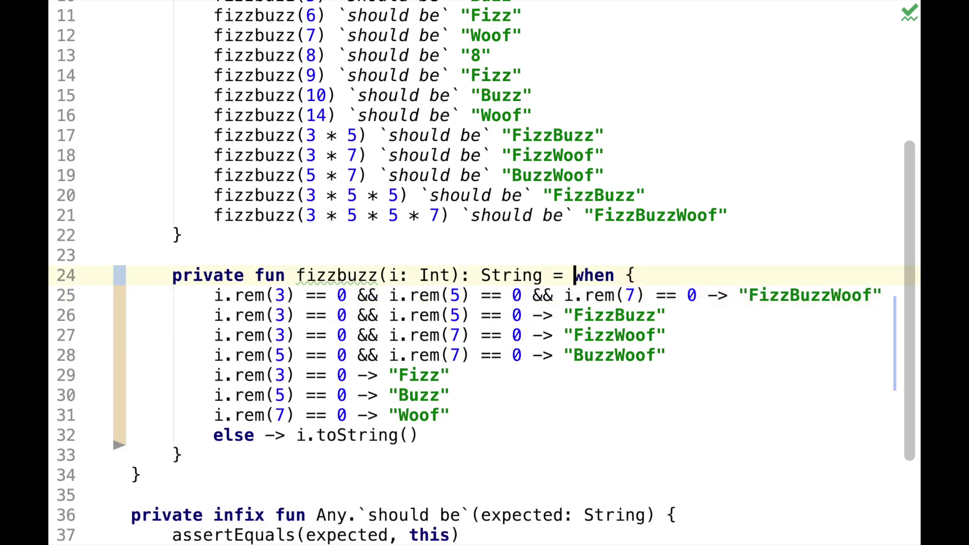
key(Return)
key(ctrl+alt+l)
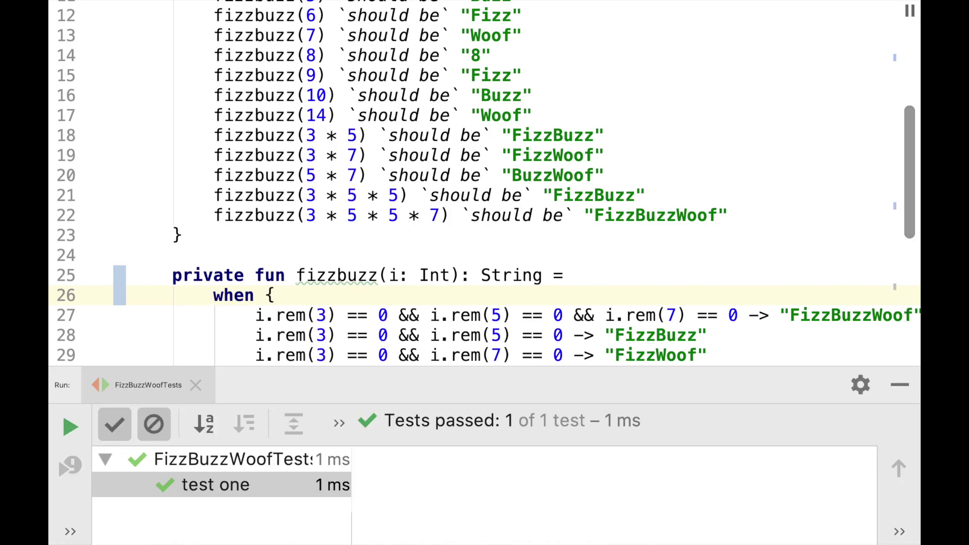
key(shift+Escape)
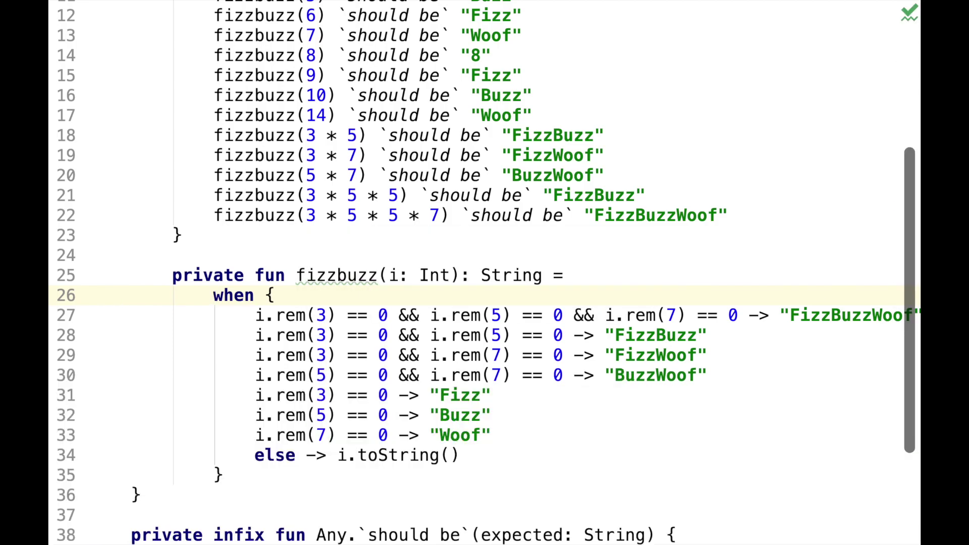
scroll(484, 273, down, 3)
key(Down)
key(End)
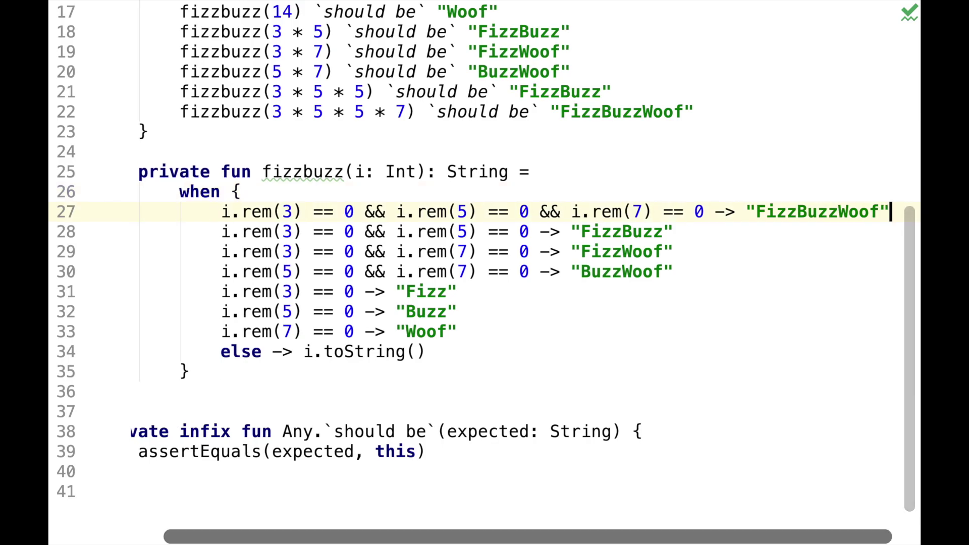
key(Home)
key(Home)
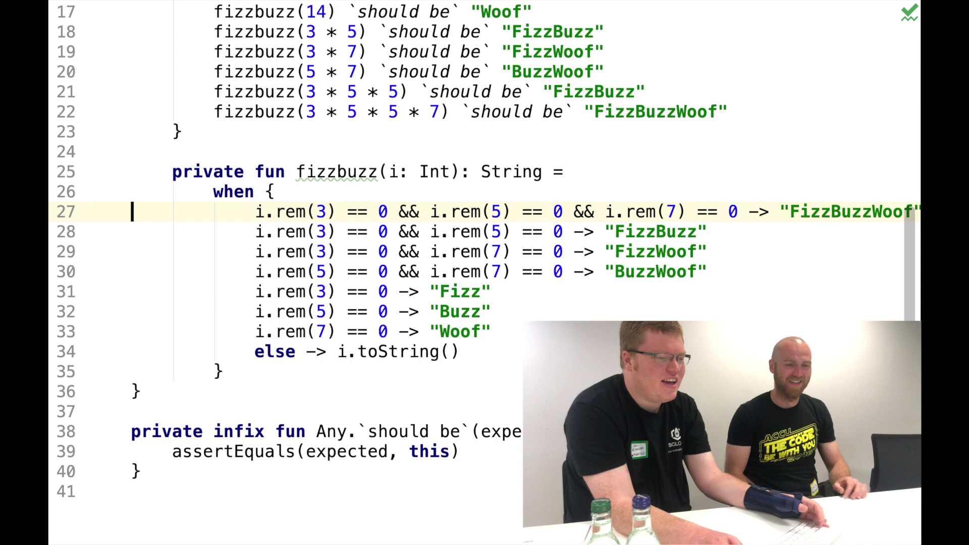
key(Down)
key(Down)
key(Down)
key(Down)
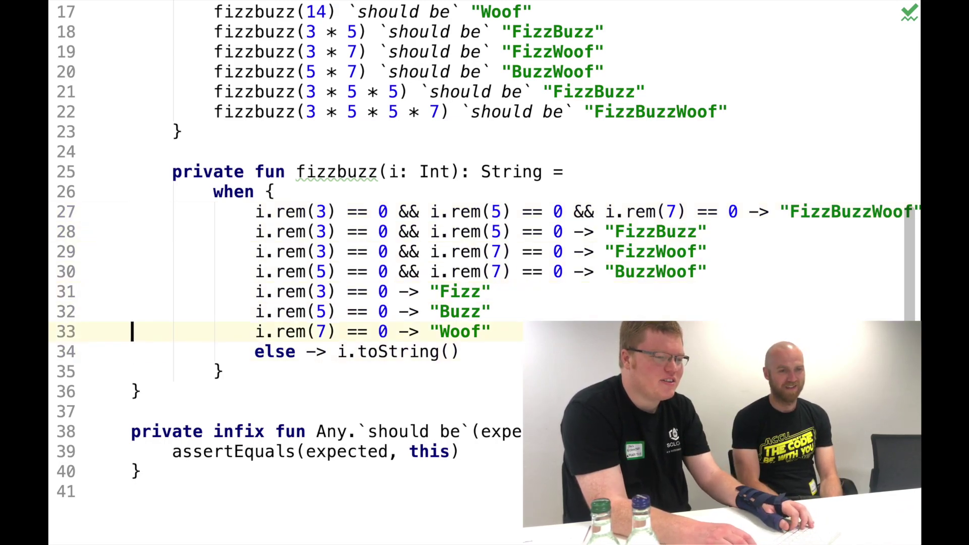
key(Up)
key(Up)
key(Up)
key(Down)
key(Down)
key(End)
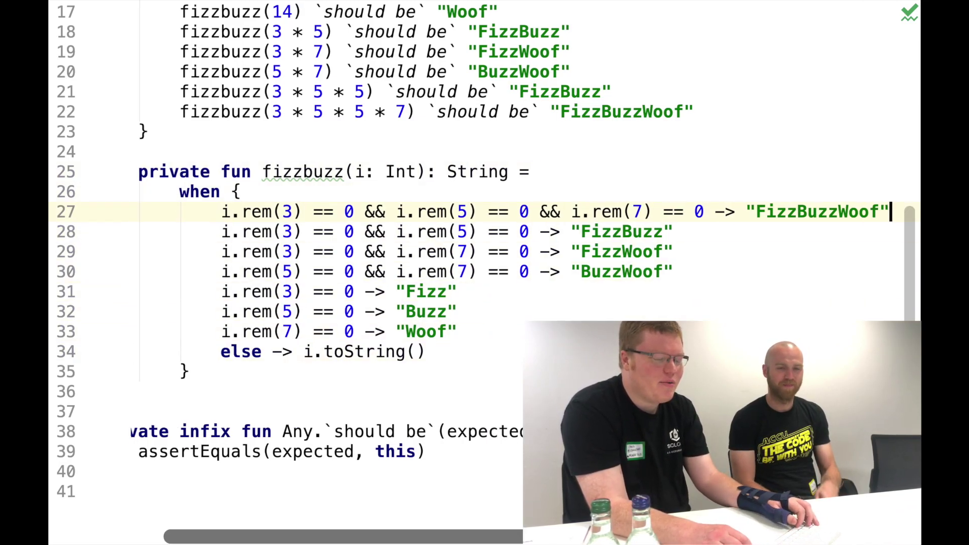
key(Left)
key(Left)
key(Left)
key(Left)
key(Left)
key(Left)
key(Left)
key(Left)
key(Left)
key(Left)
key(Left)
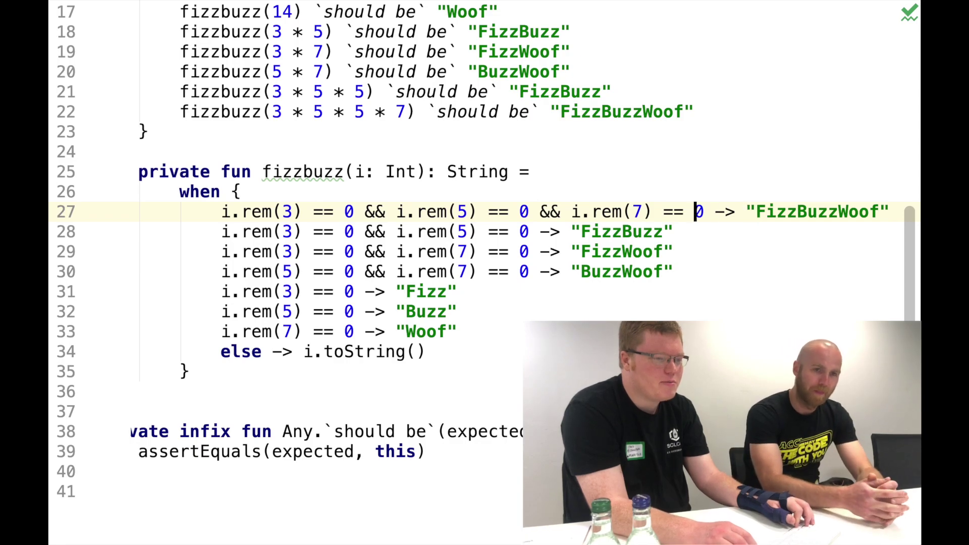
key(Left)
key(Left)
key(Left)
key(Left)
key(Left)
key(Left)
key(Down)
key(Down)
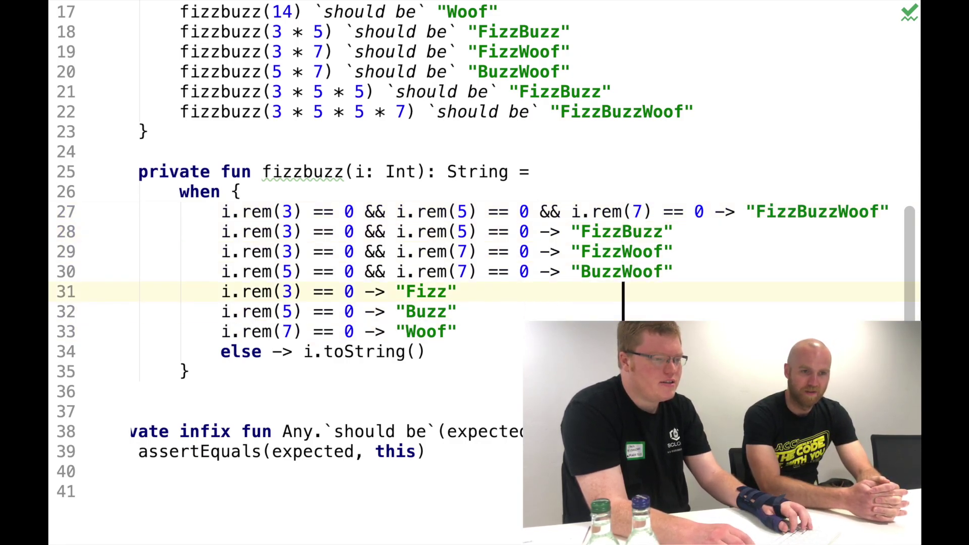
key(shift+Down)
key(shift+Down)
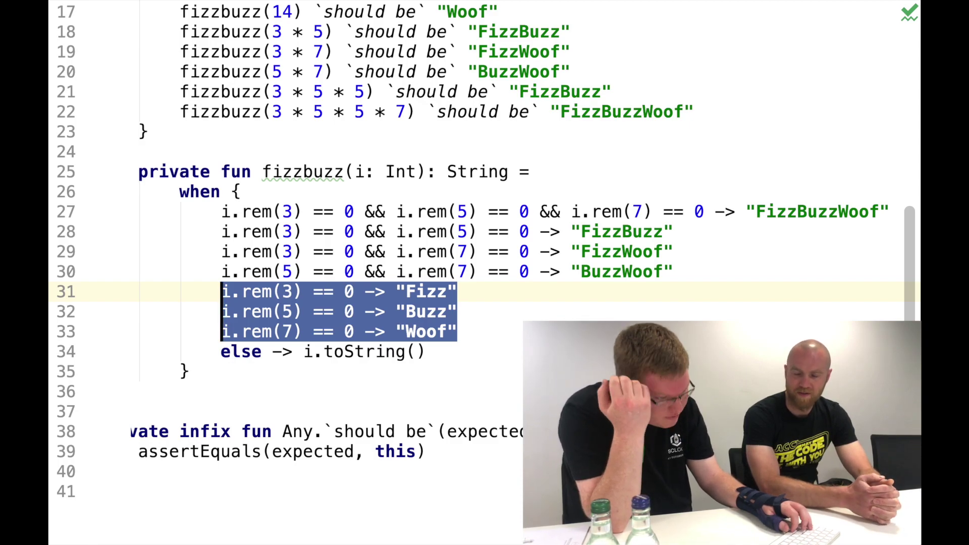
key(Down)
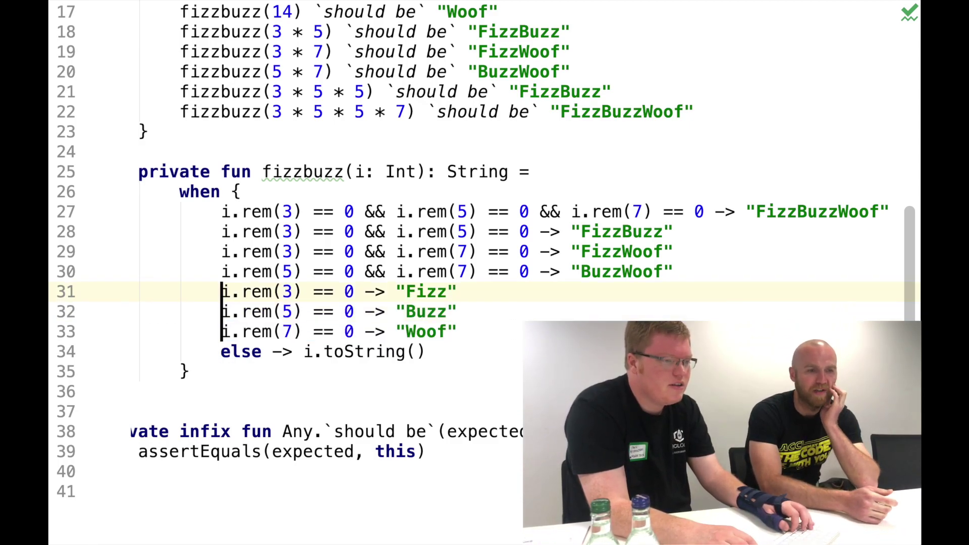
key(Escape)
key(Up)
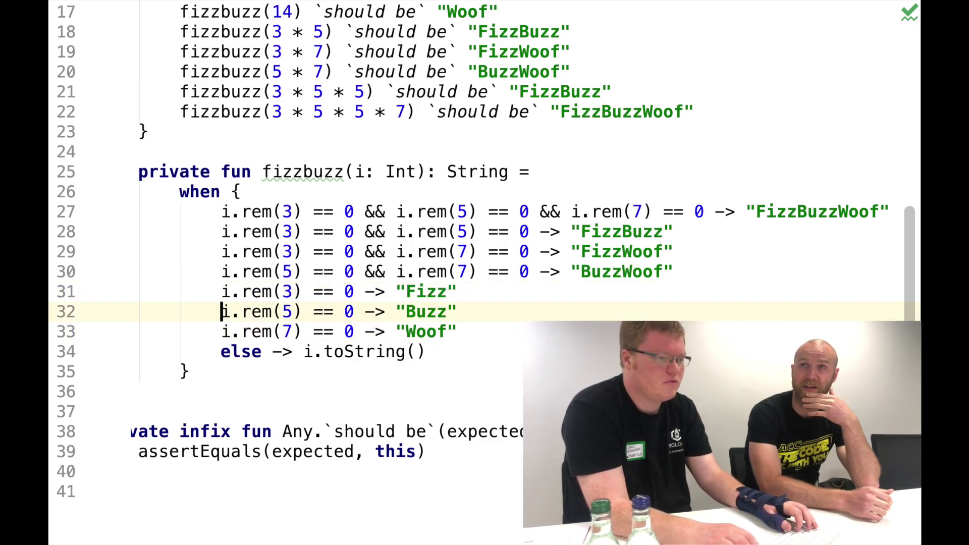
- Toggle off Edit: Column Selection Mode from the 'column' action search
key(Down)
key(Down)
key(super+shift+a)
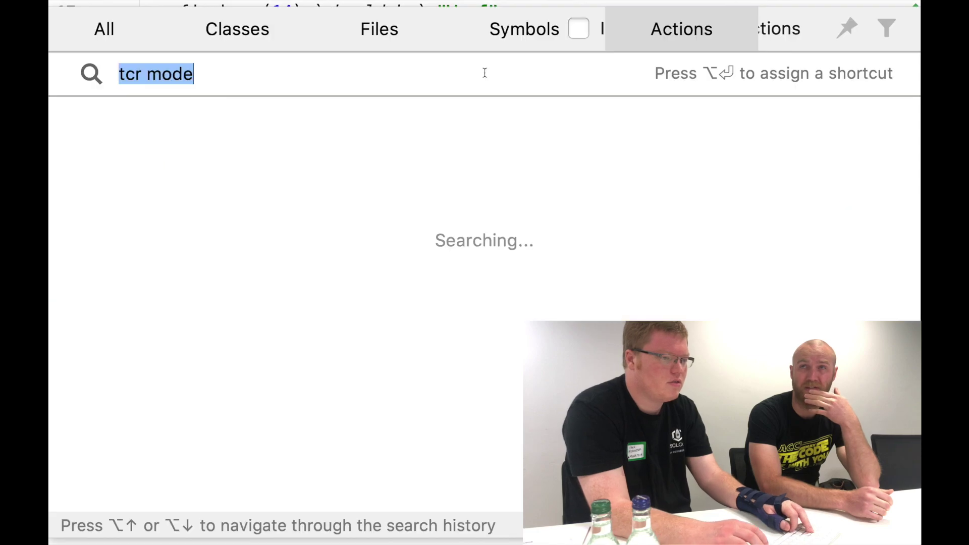
text(columb)
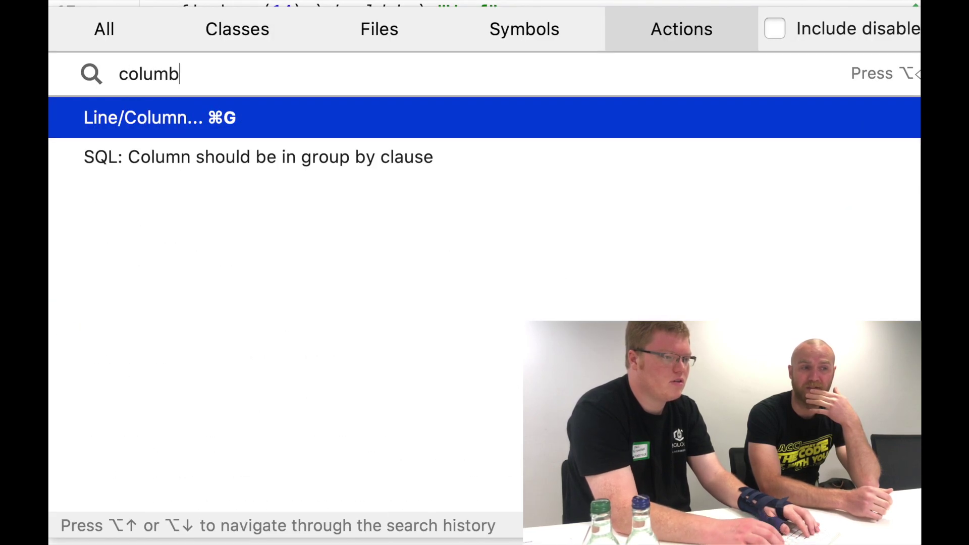
key(BackSpace)
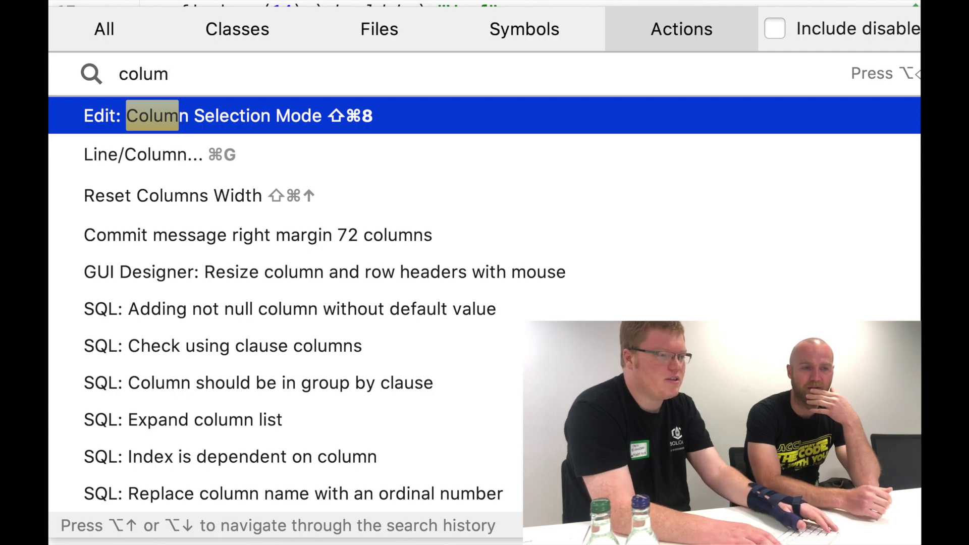
key(Return)
key(Up)
key(shift+Down)
key(shift+Down)
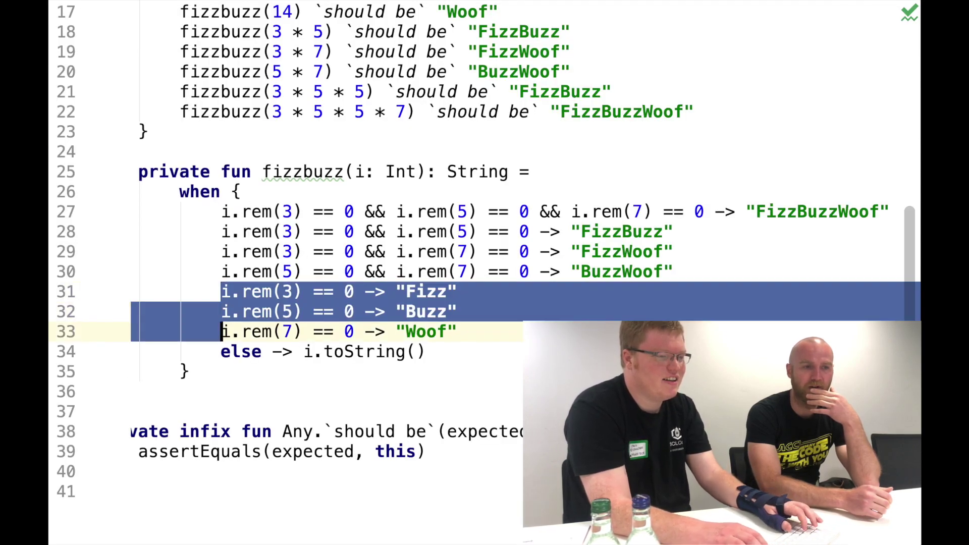
- Insert two blank lines after the closing brace of fizzbuzz
key(shift+Up)
key(shift+Up)
key(Down)
key(Up)
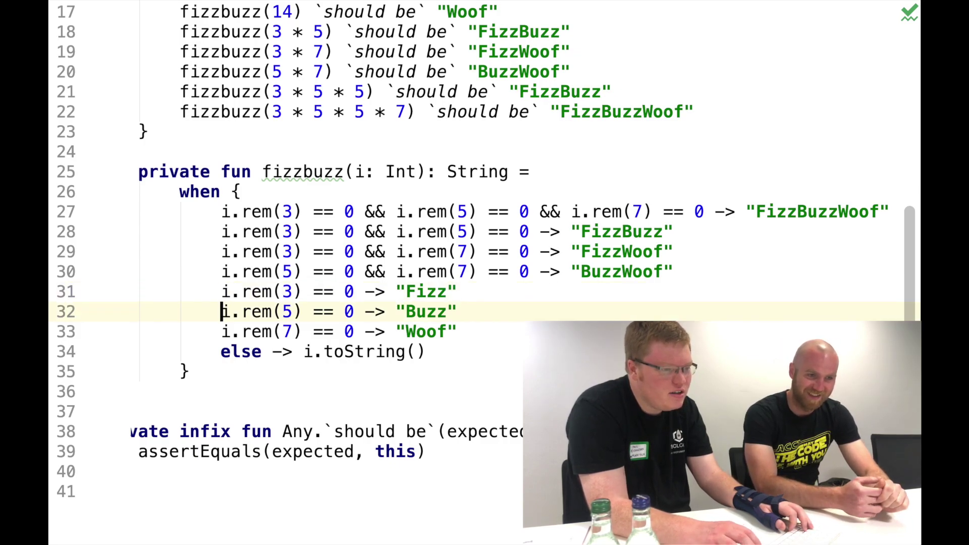
key(Up)
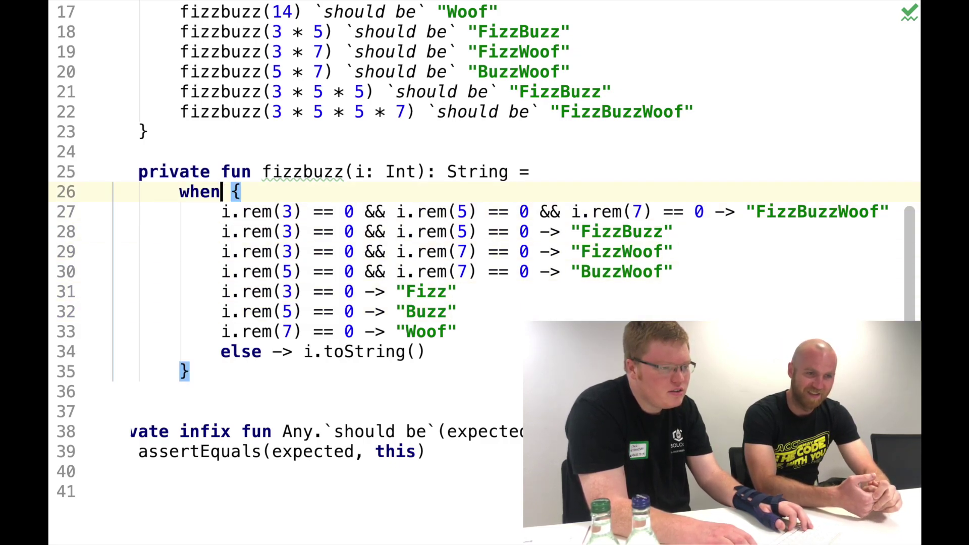
key(Down)
key(Down)
key(Down)
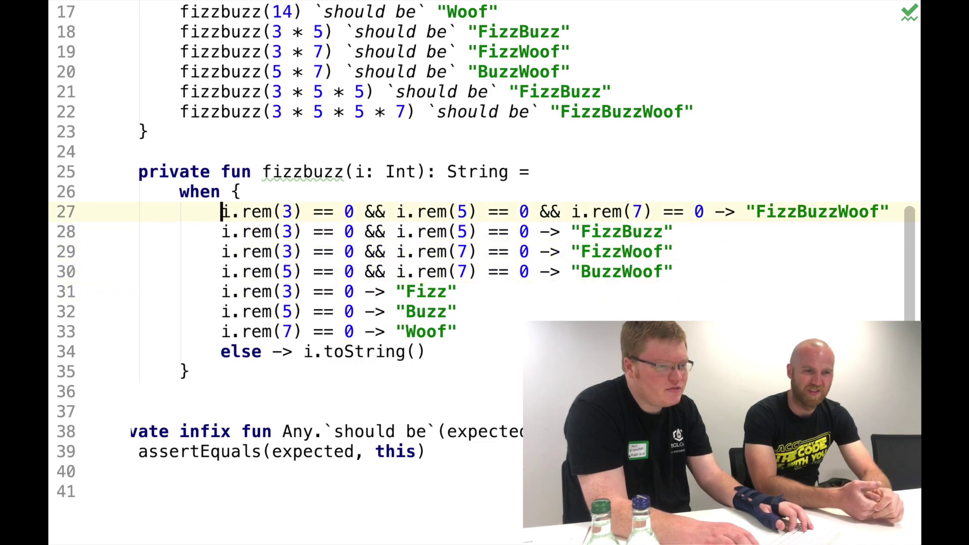
key(Up)
key(Up)
key(Down)
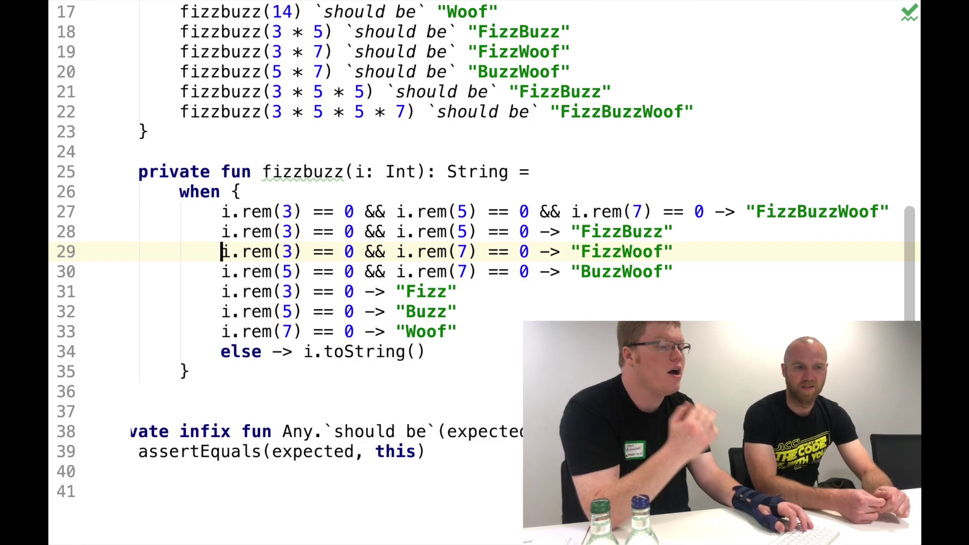
key(Down)
key(Down)
key(Down)
key(End)
key(Return)
key(Return)
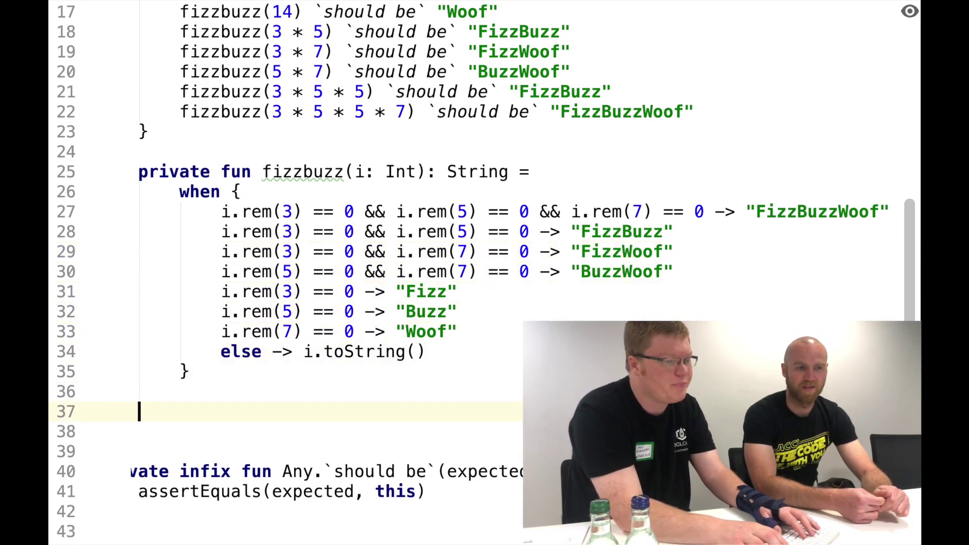
text(pri)
key(Return)
text(private fun fi)
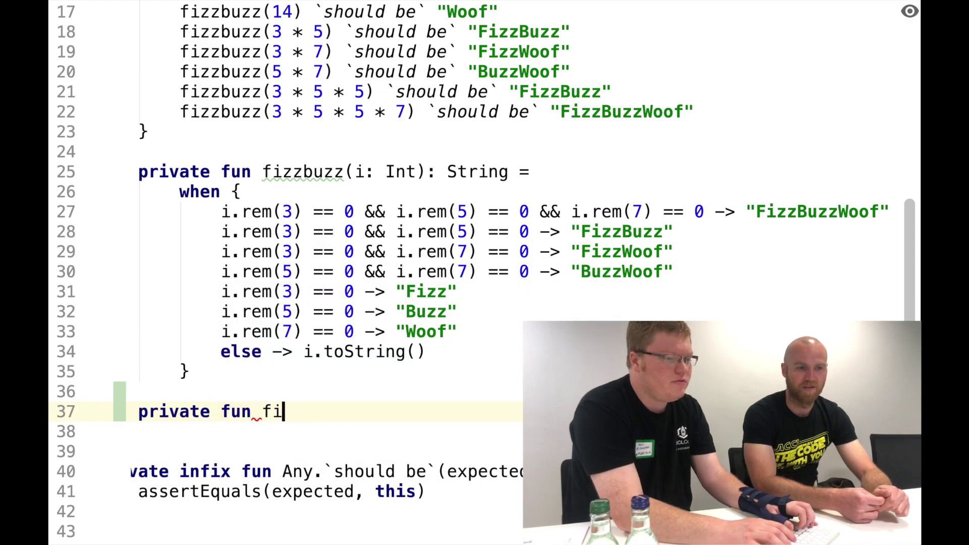
text(zz()
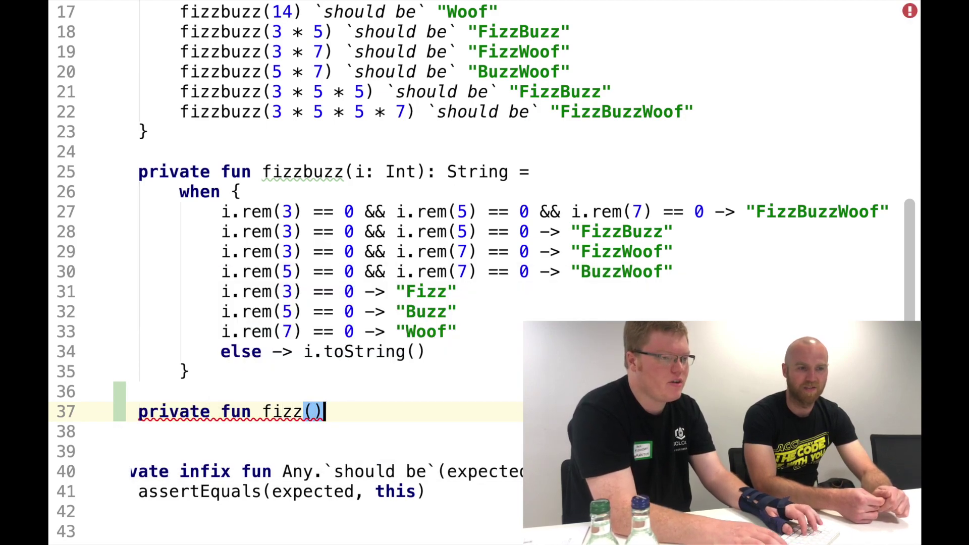
text(i: )
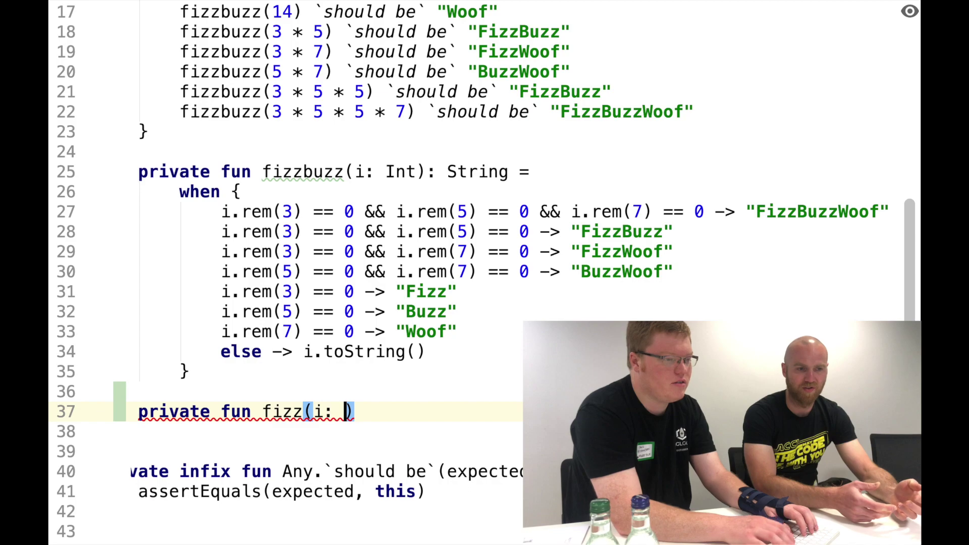
text(int)
key(BackSpace)
key(BackSpace)
key(BackSpace)
text(Int)
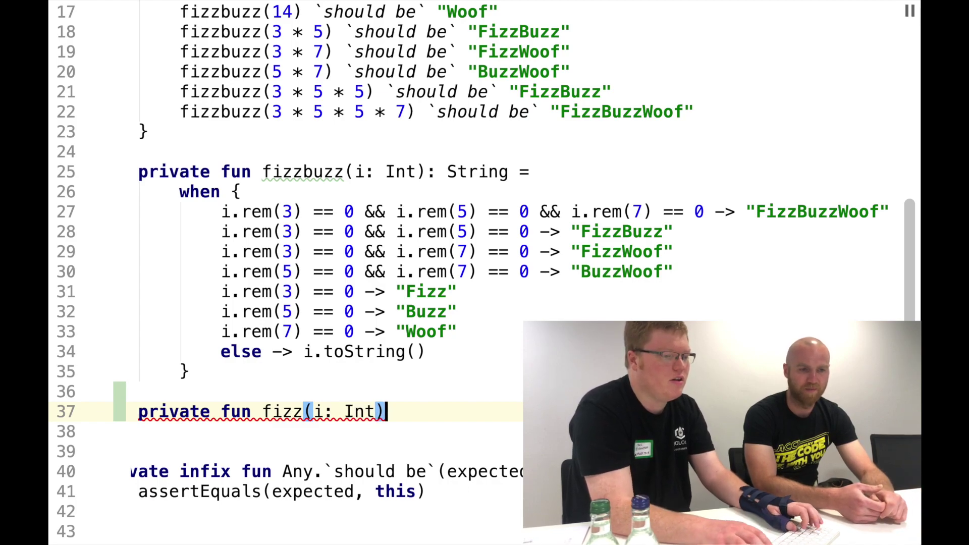
key(shift+Home)
key(ctrl+shift+Down)
key(End)
key(shift+Home)
key(BackSpace)
key(Up)
key(Up)
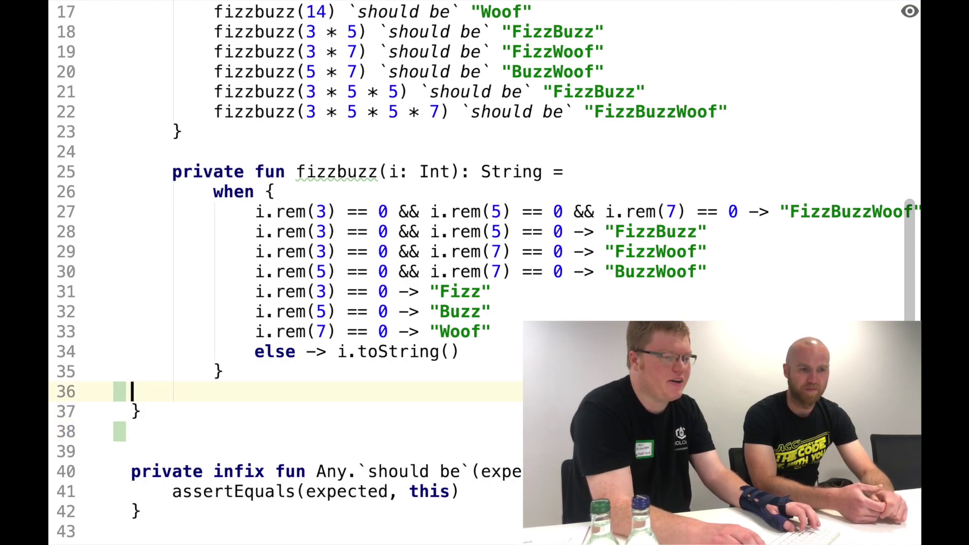
key(Up)
key(Up)
key(Up)
- Extract "Fizz" on line 31 into private fizz(), replacing only the line 15 duplicate
key(shift+Left)
key(shift+Left)
key(shift+Left)
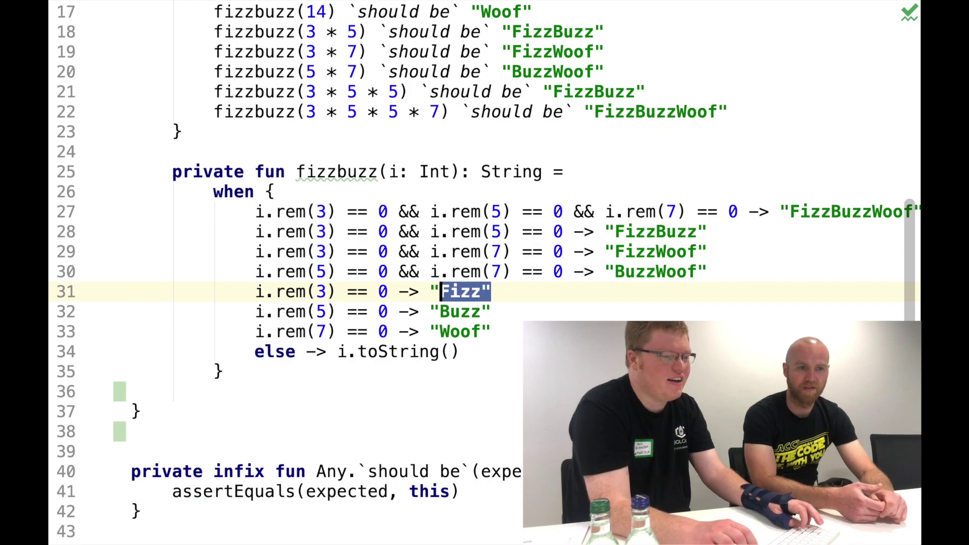
key(ctrl+alt+m)
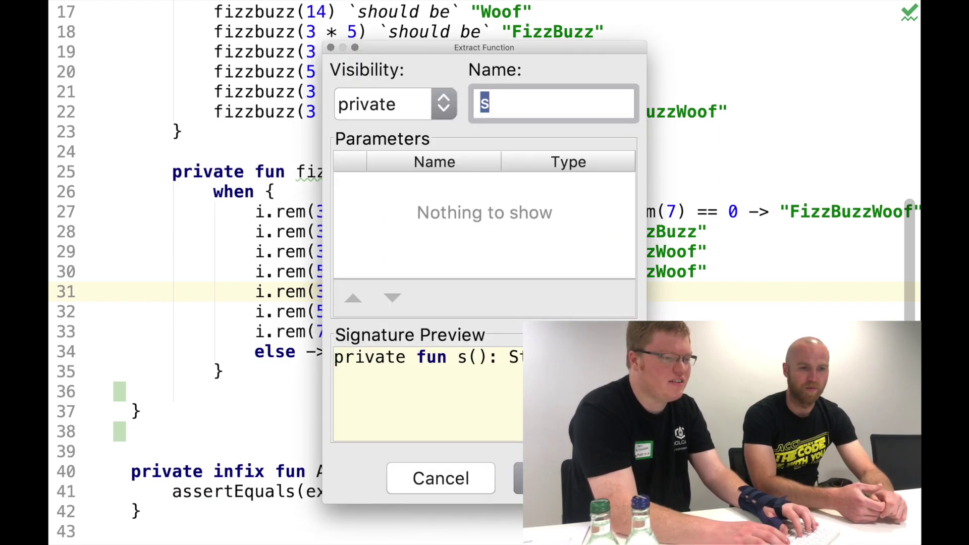
text(fiuz)
key(Return)
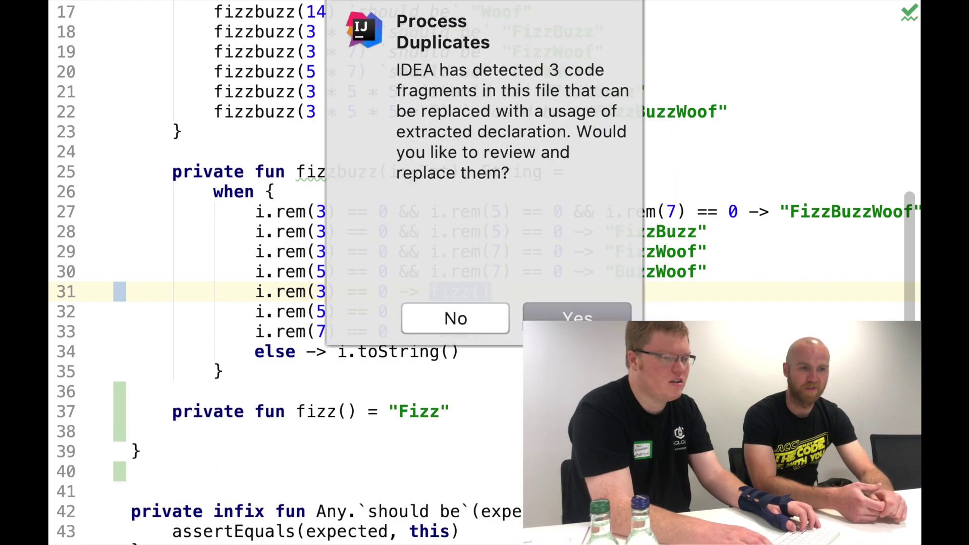
key(Return)
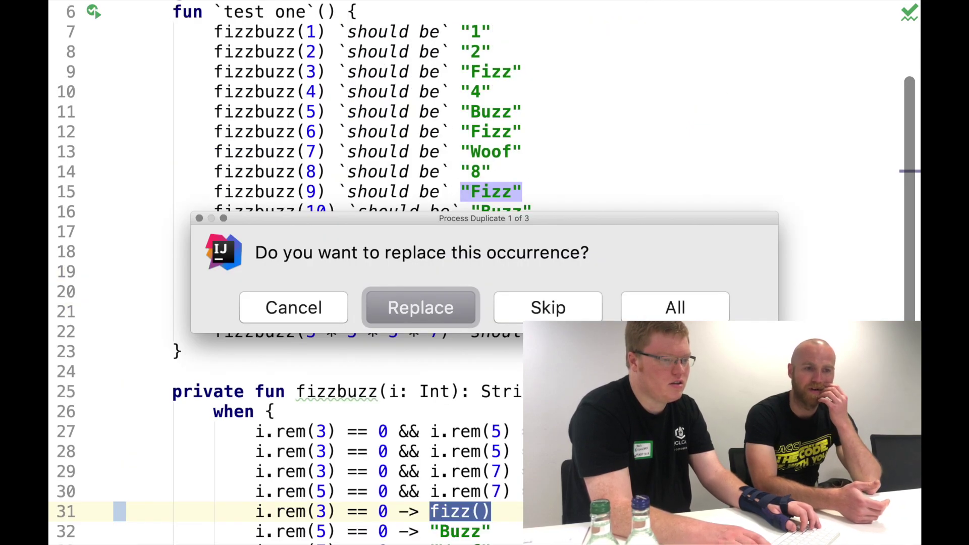
key(Return)
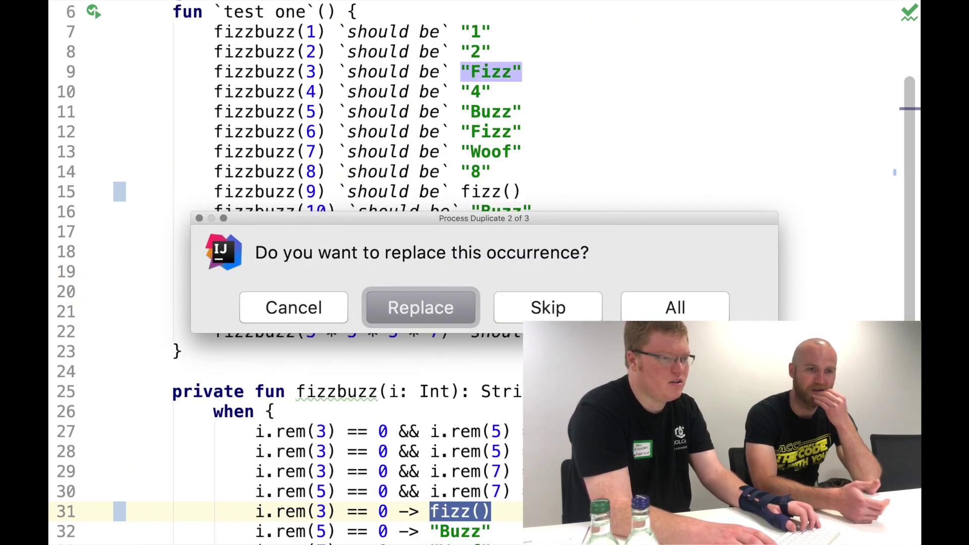
key(Escape)
- Review the when branches and test assertions, placing the caret in fizz() on line 15
key(Down)
key(Down)
key(Down)
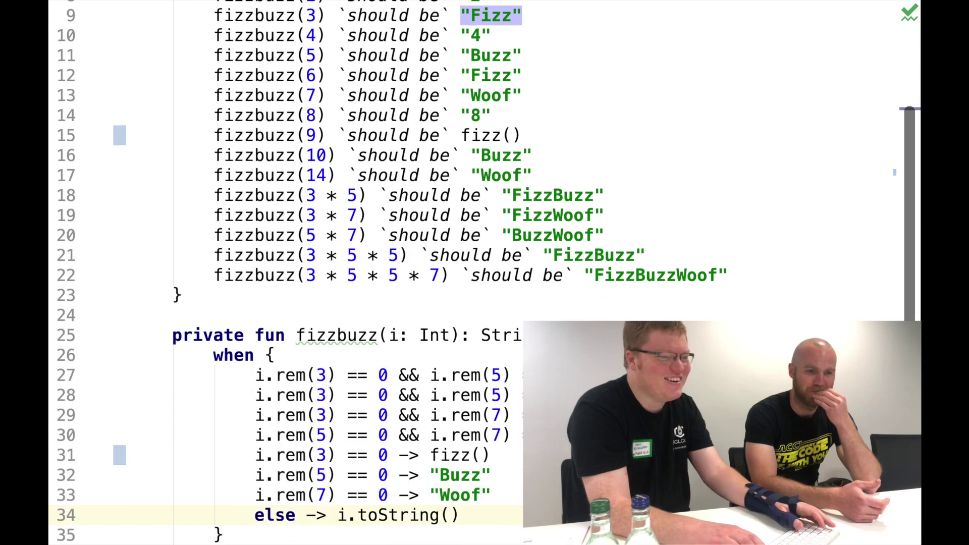
key(Down)
key(Down)
key(Up)
key(Up)
key(Up)
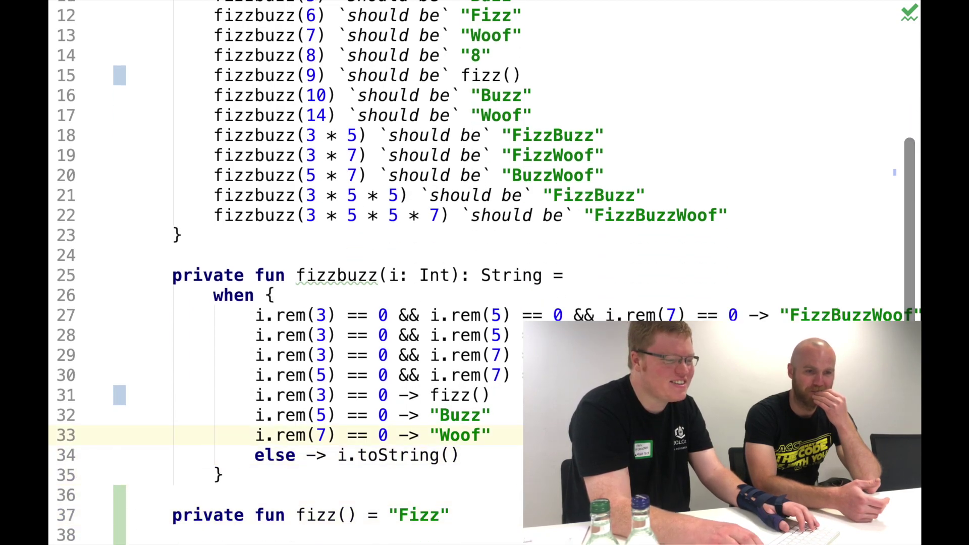
key(Up)
key(Up)
key(Up)
key(Up)
key(Up)
key(Up)
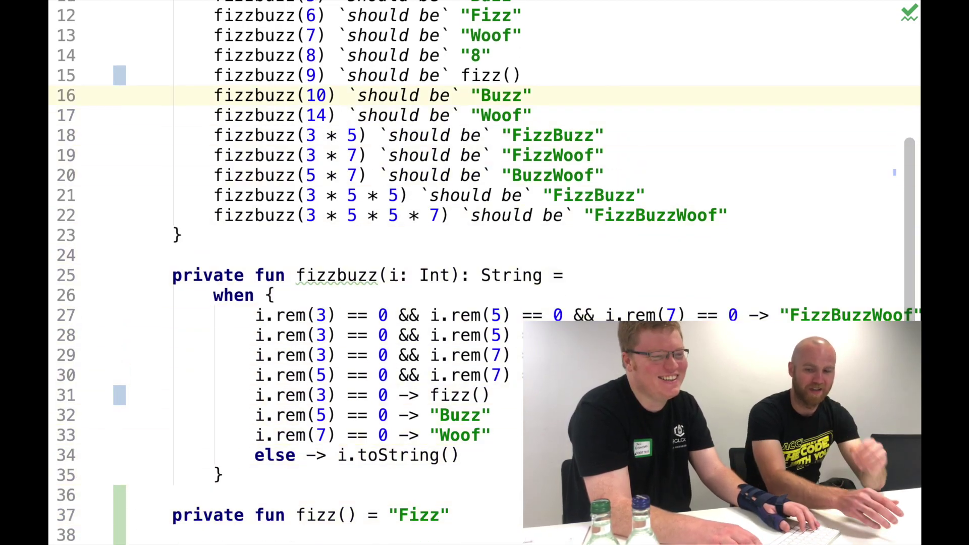
key(Down)
key(Down)
key(Down)
key(Down)
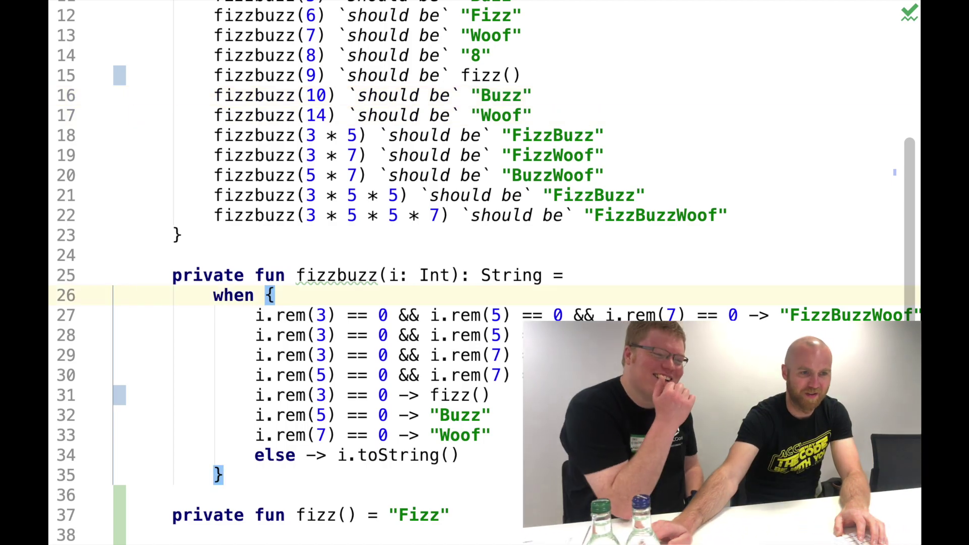
key(ctrl+Left)
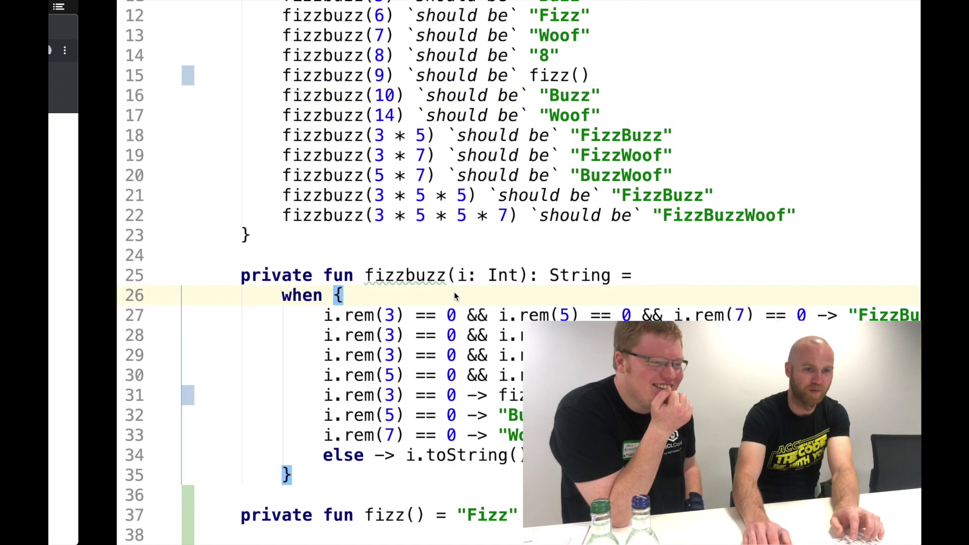
key(ctrl+Right)
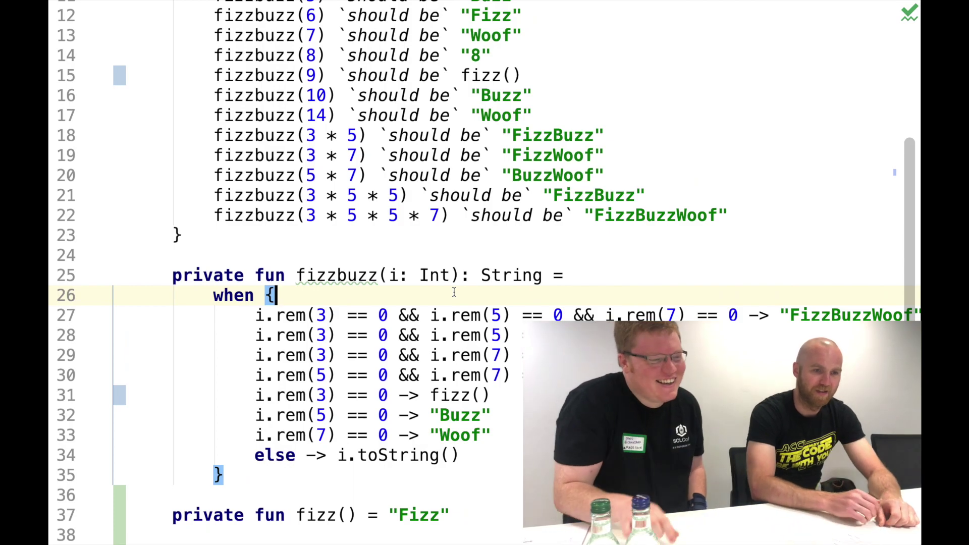
click(481, 75)
- Restore the literal "Fizz" in the fizzbuzz(9) check and rerun FizzBuzzWoofTest
double_click(482, 75)
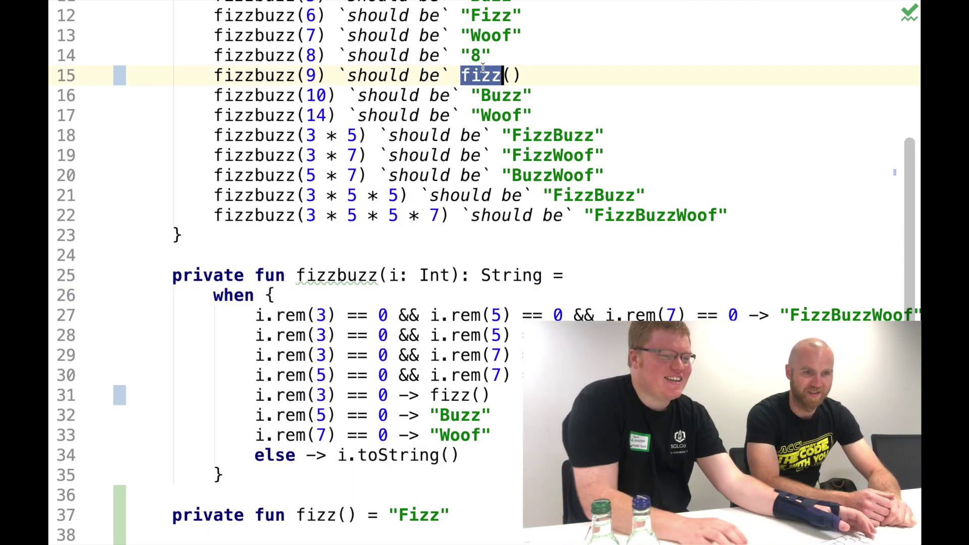
key(shift+End)
key(BackSpace)
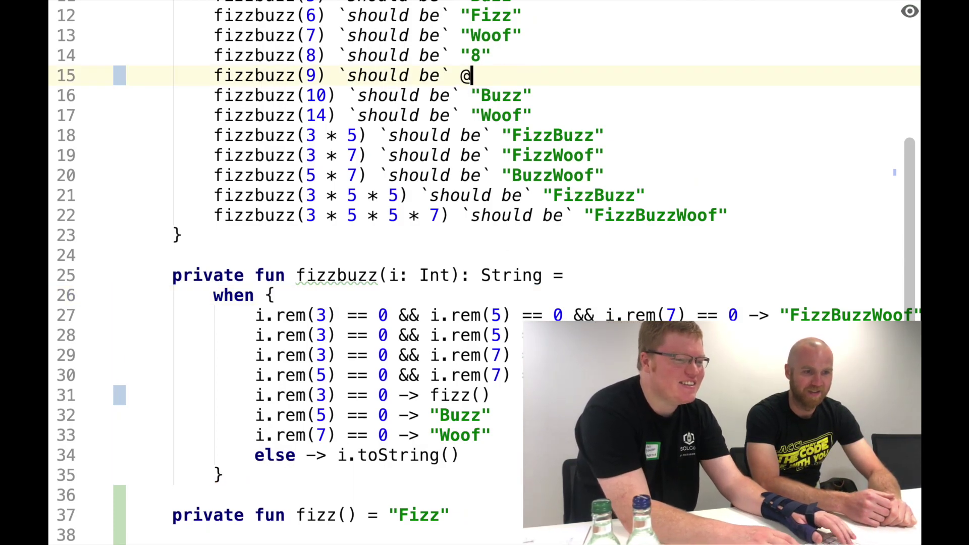
text(zz")
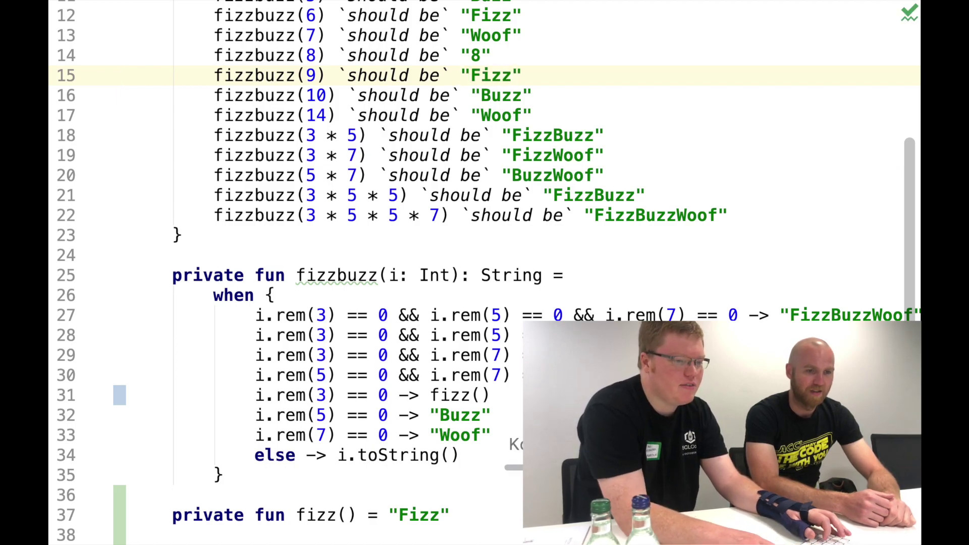
key(Down)
key(Down)
key(Down)
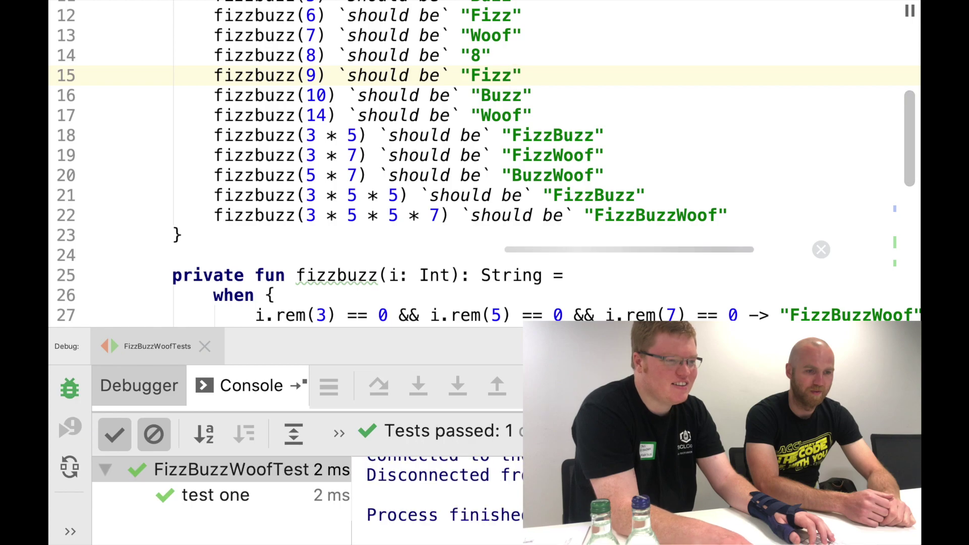
key(ctrl+r)
key(Down)
key(Down)
key(Down)
- Rewrite the FizzBuzz branch as fizz() + "Buzz"
key(Up)
key(Up)
key(Up)
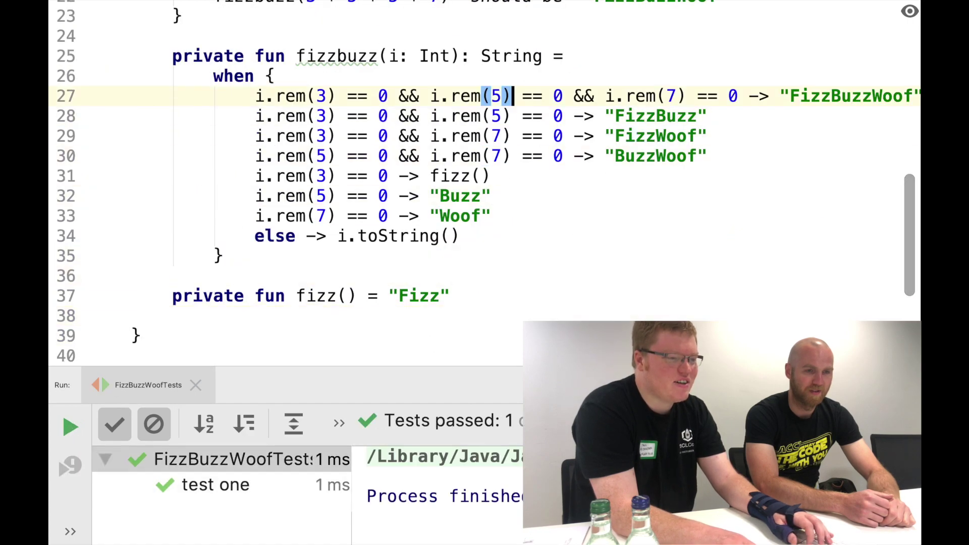
key(Down)
key(Down)
key(Down)
key(Down)
key(Up)
key(Up)
key(Up)
key(Up)
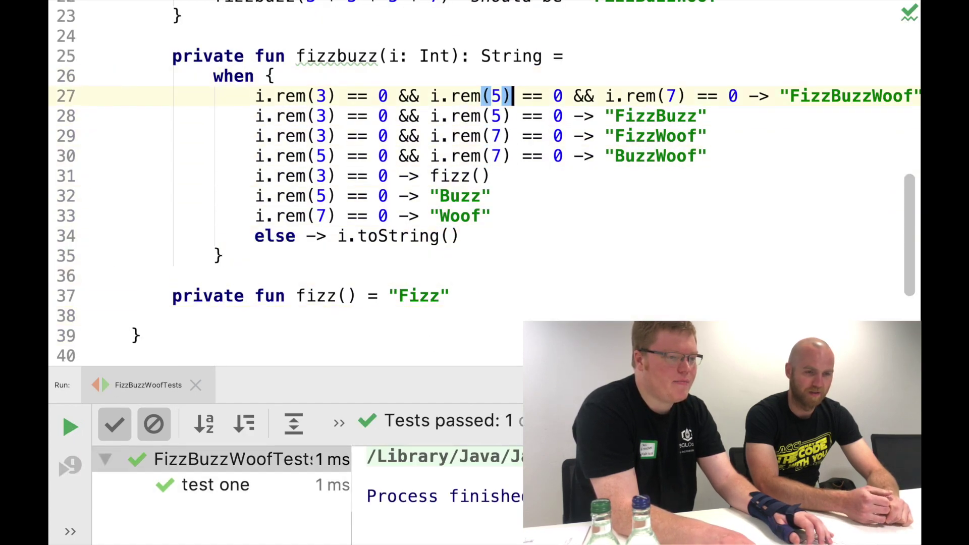
key(Down)
key(End)
key(Left)
key(Left)
key(Left)
key(Left)
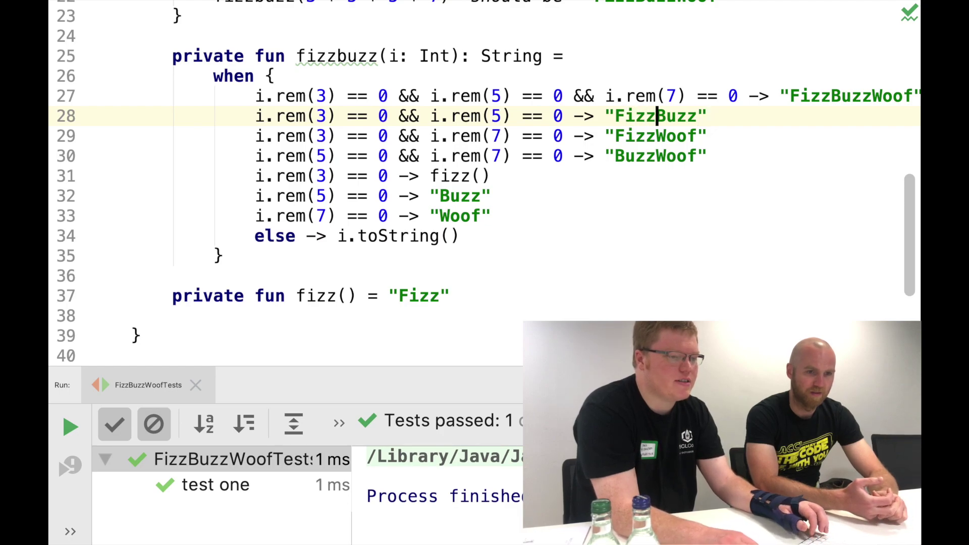
text(f)
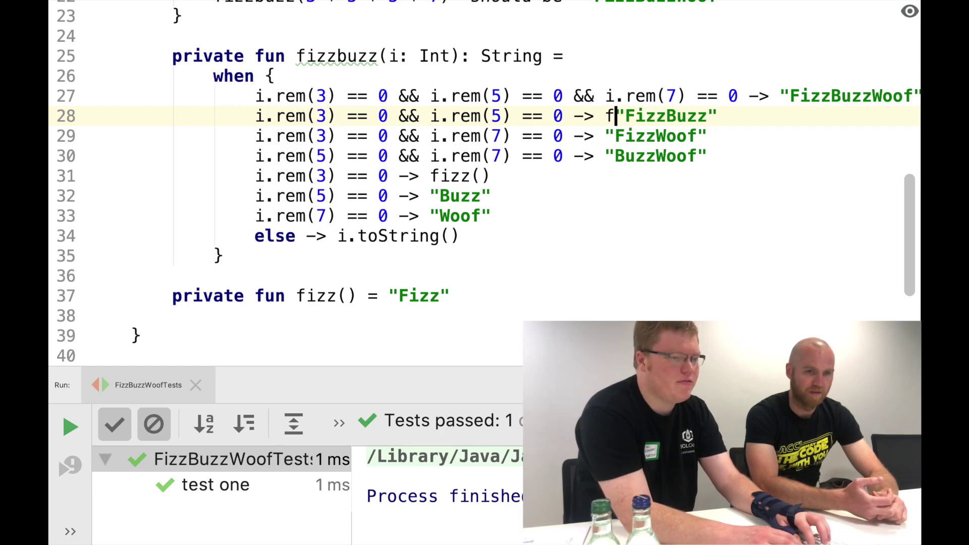
text(izz() )
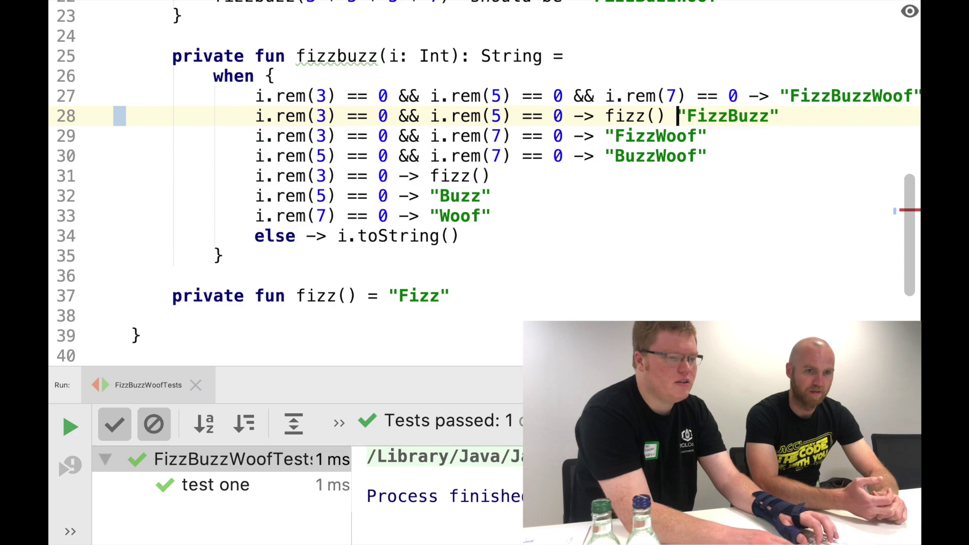
text(+)
key(Right)
key(Delete)
key(Delete)
key(Delete)
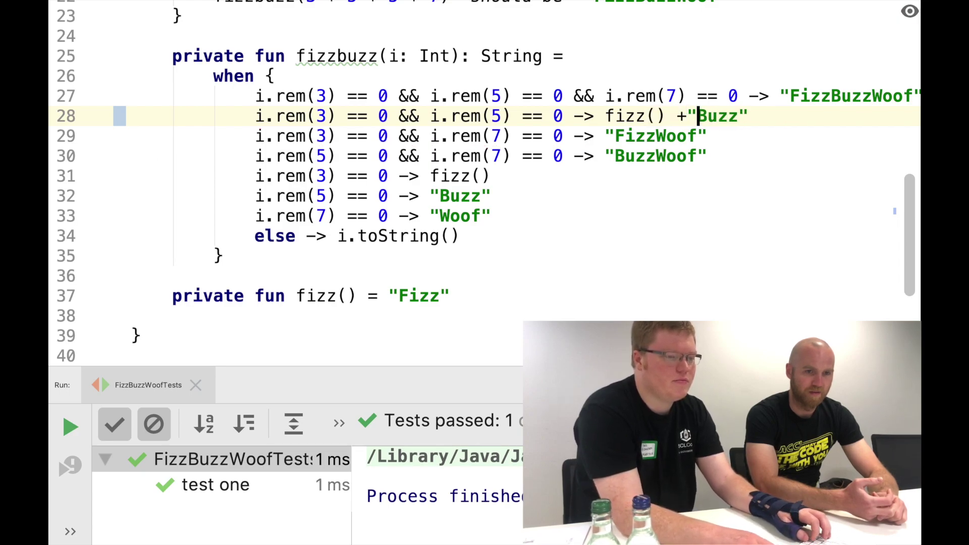
key(Left)
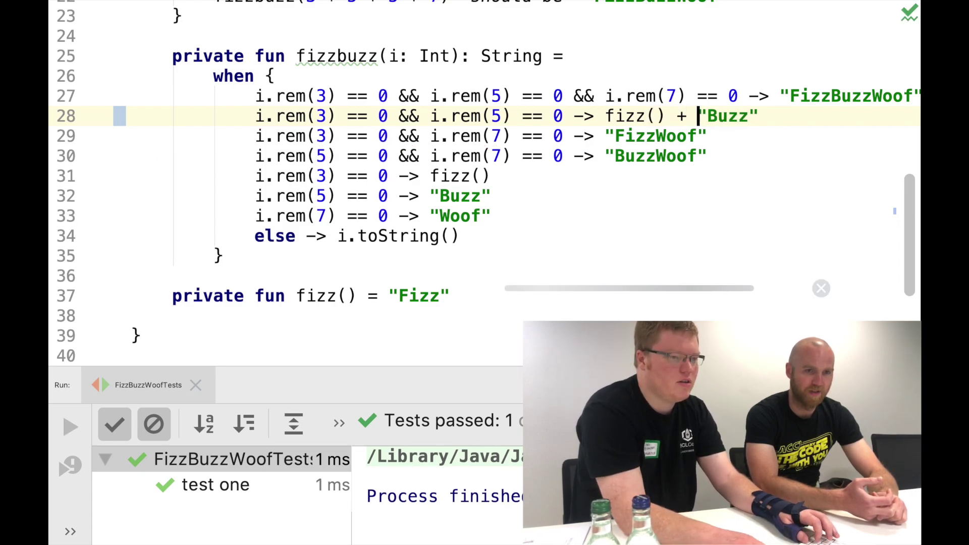
- Rewrite the FizzWoof branch as fizz() + "Woof"
key(Down)
key(Left)
key(Left)
key(Left)
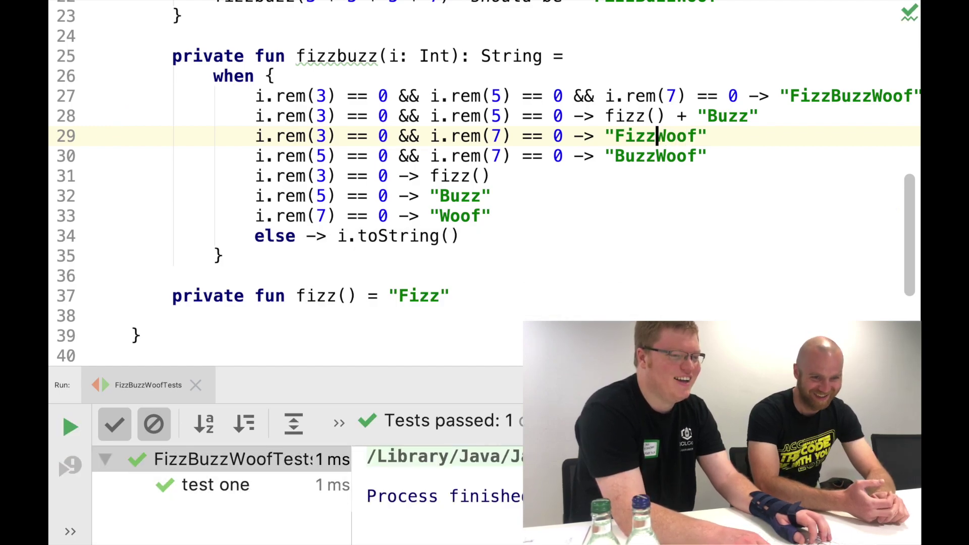
key(BackSpace)
key(BackSpace)
key(BackSpace)
key(BackSpace)
key(BackSpace)
key(Right)
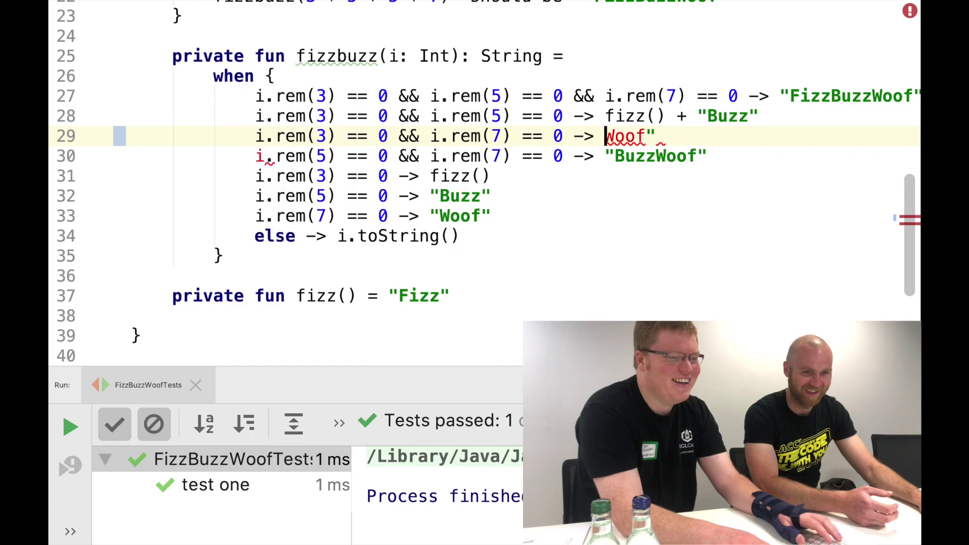
text(")
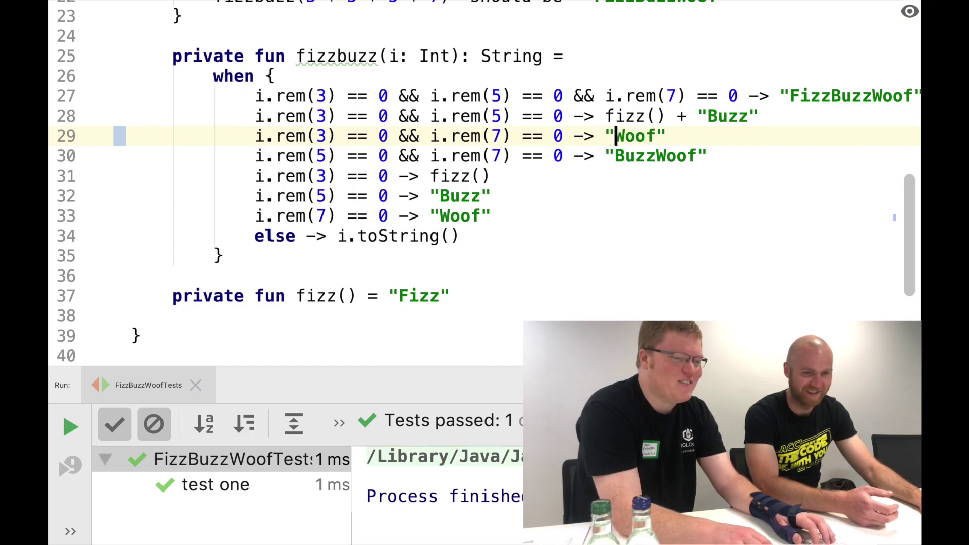
key(Left)
text(fiz)
key(Return)
key(BackSpace)
key(BackSpace)
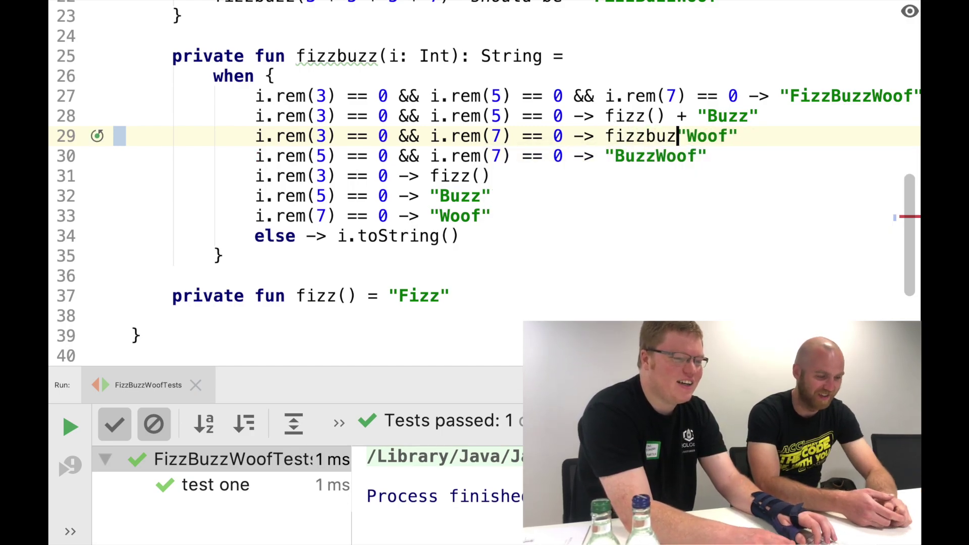
key(BackSpace)
key(BackSpace)
key(BackSpace)
text(() =)
key(BackSpace)
text(+)
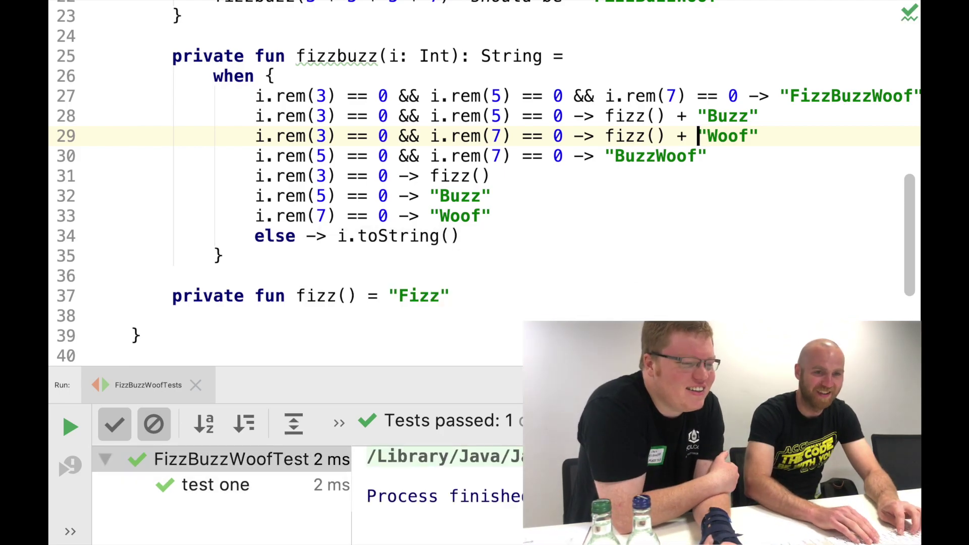
- Give the FizzBuzzWoof branch the fizz() + prefix and rerun the tests
drag(697, 116, 605, 116)
key(super+c)
key(Up)
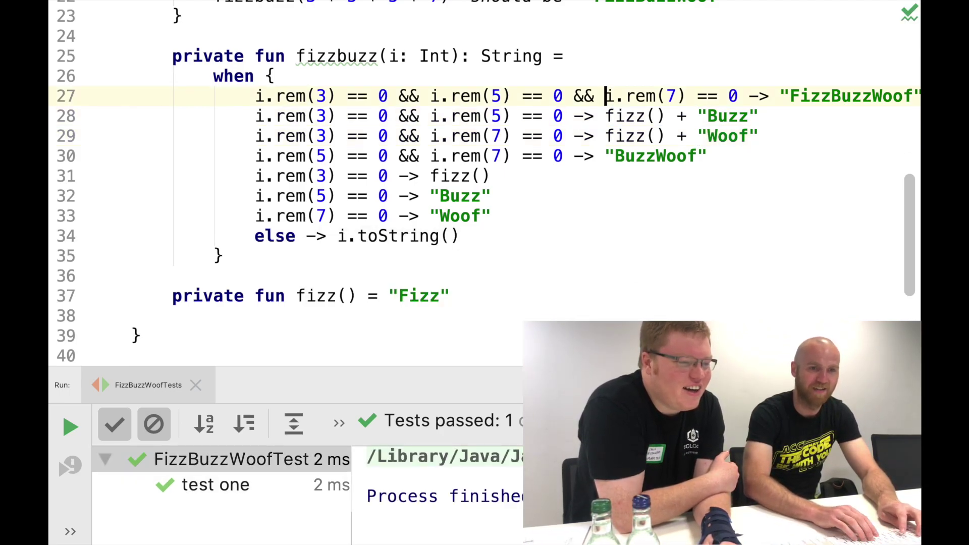
key(super+v)
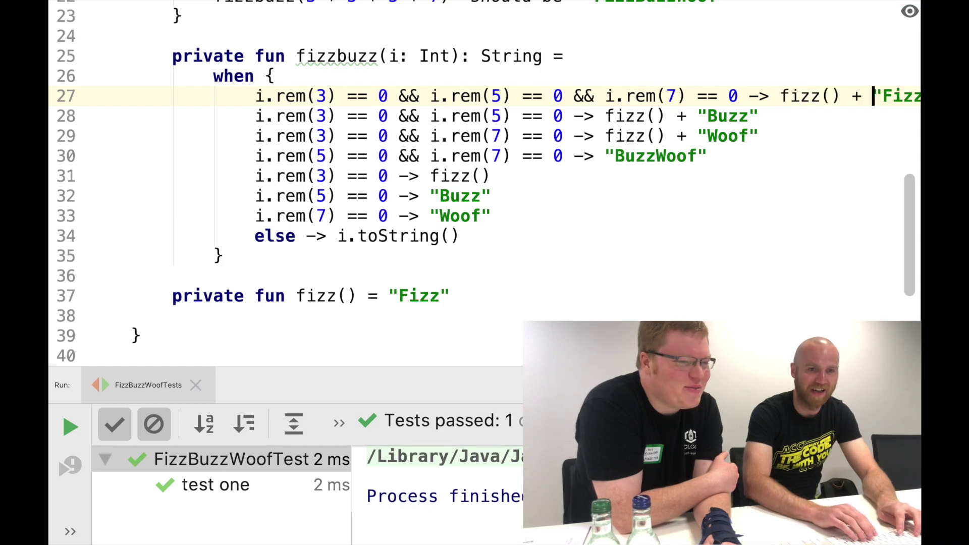
key(alt+shift+Right)
key(BackSpace)
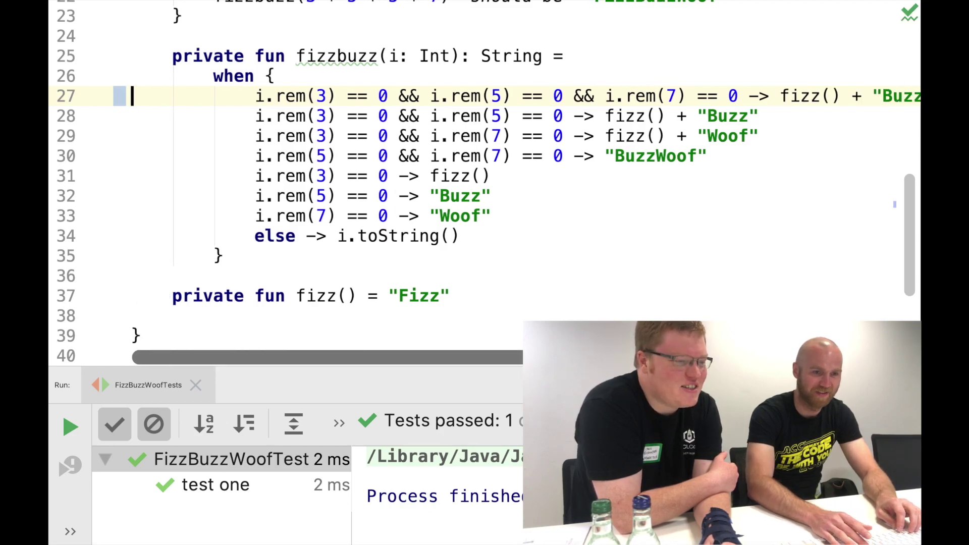
key(ctrl+r)
key(Down)
key(Down)
key(Down)
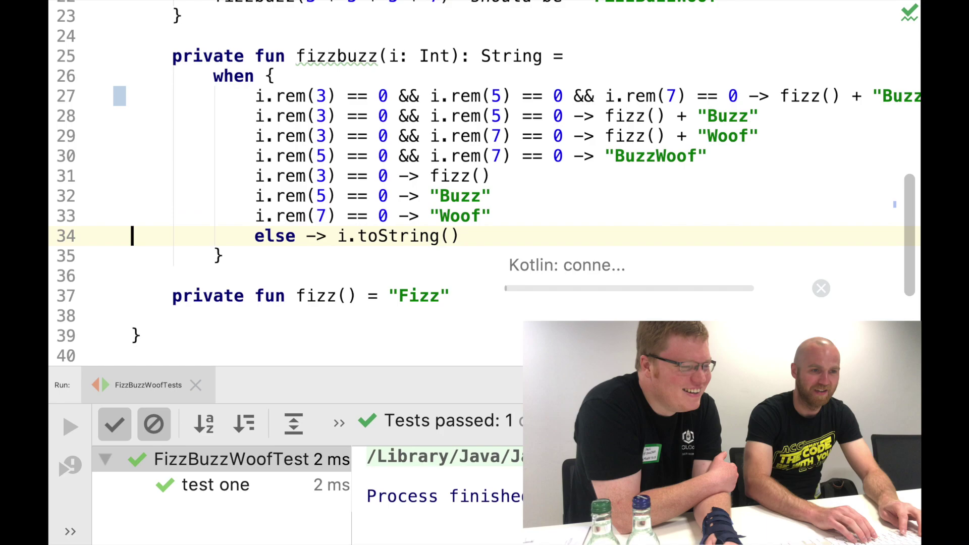
key(Down)
key(Down)
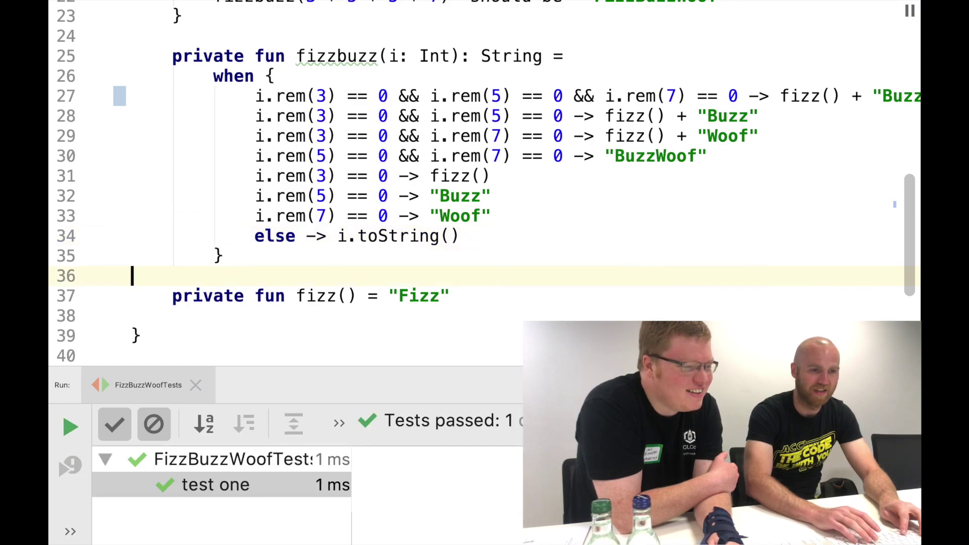
- Make else return "" and append .ifEmpty { i.toString() } after the when
key(Up)
key(Up)
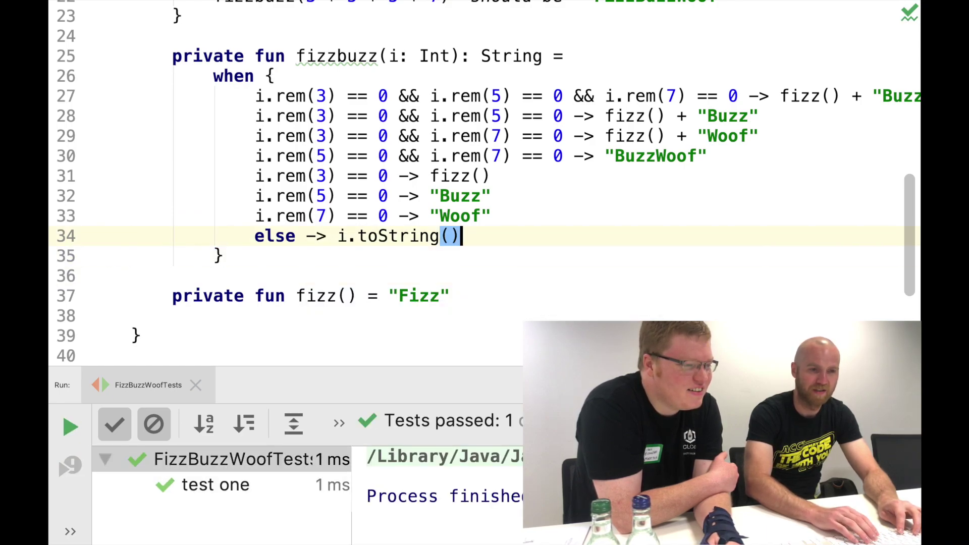
key(shift+alt+Left)
key(shift+alt+Left)
key(BackSpace)
text(")
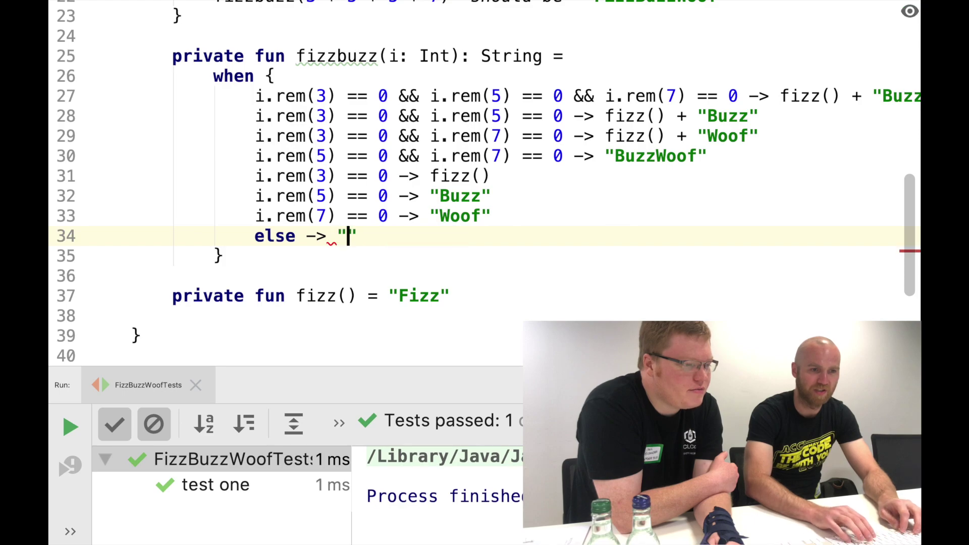
key(Down)
text(.if)
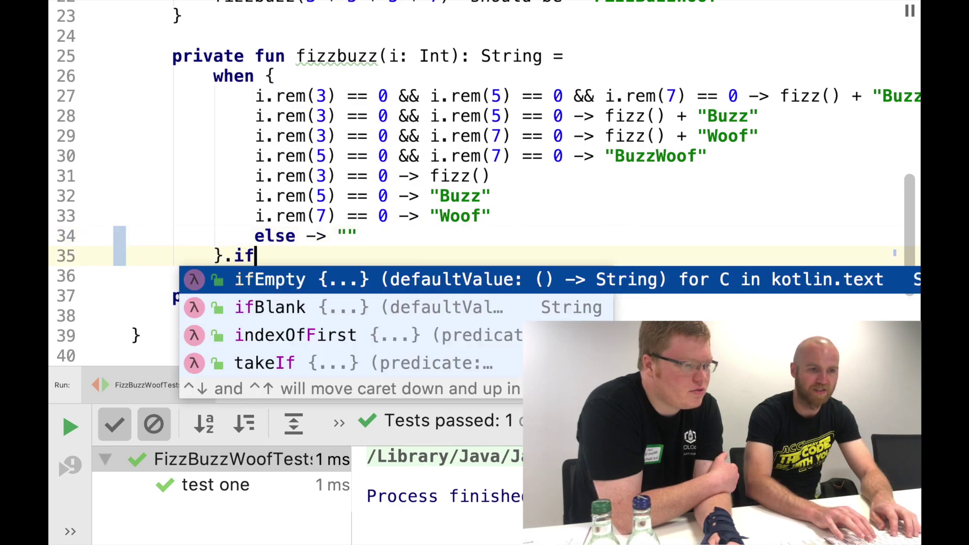
key(Return)
key(Return)
text(i.toString())
key(Home)
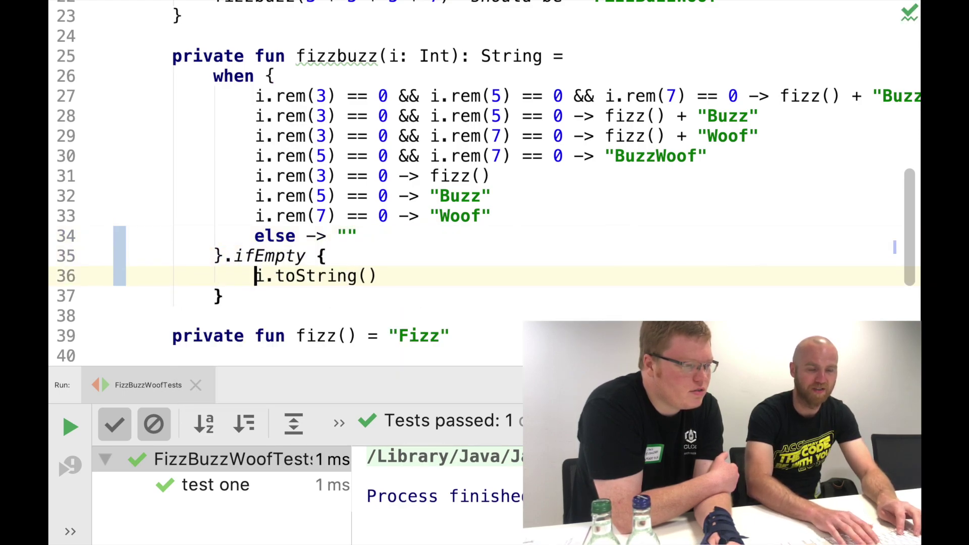
- Toggle the test results panel and move into the fizz function's parentheses
key(super+4)
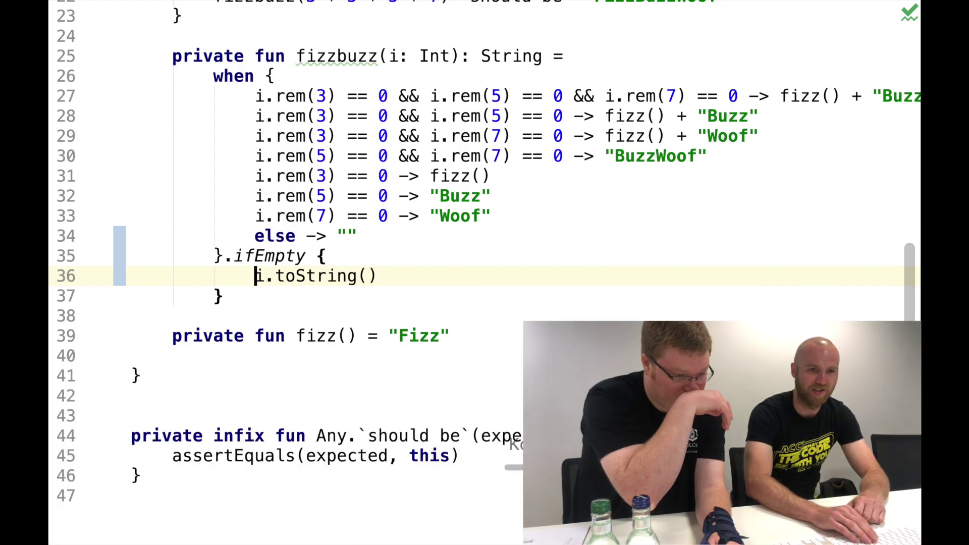
key(super+4)
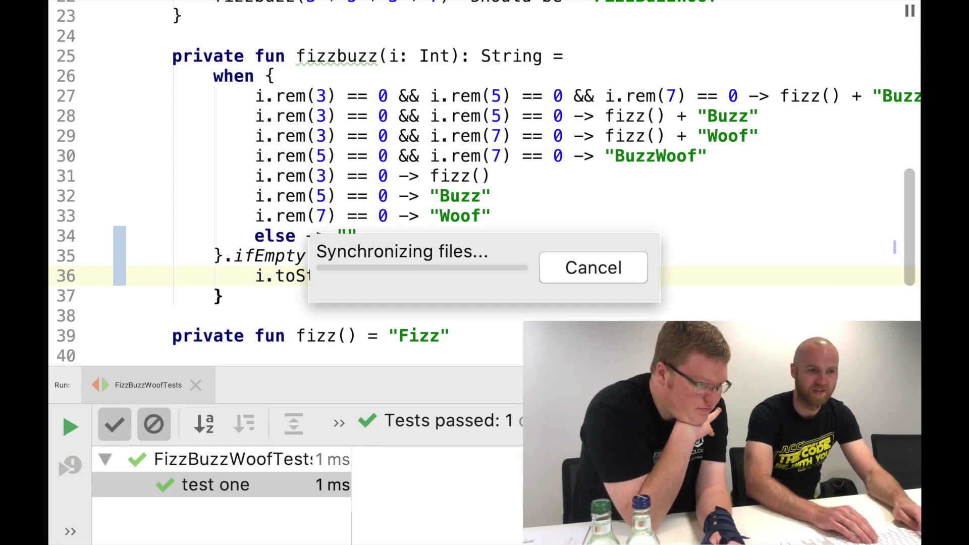
key(super+4)
key(Up)
key(Up)
key(Up)
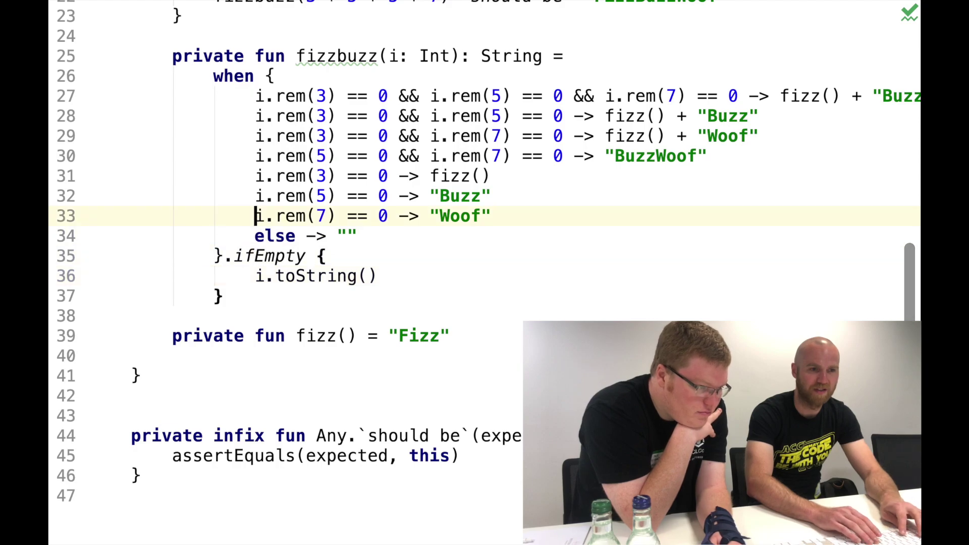
key(End)
key(Down)
key(Down)
key(Down)
key(Down)
key(Down)
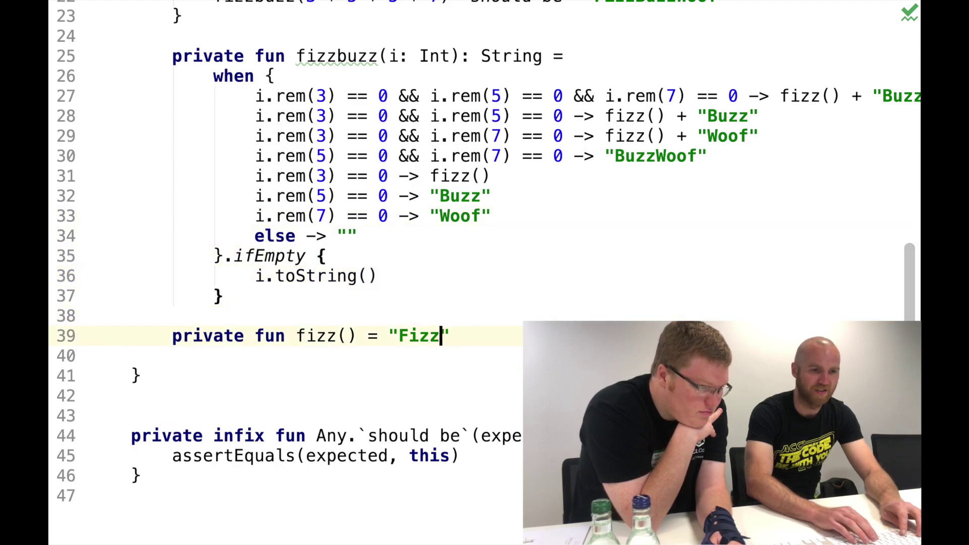
key(Left)
key(Left)
key(Left)
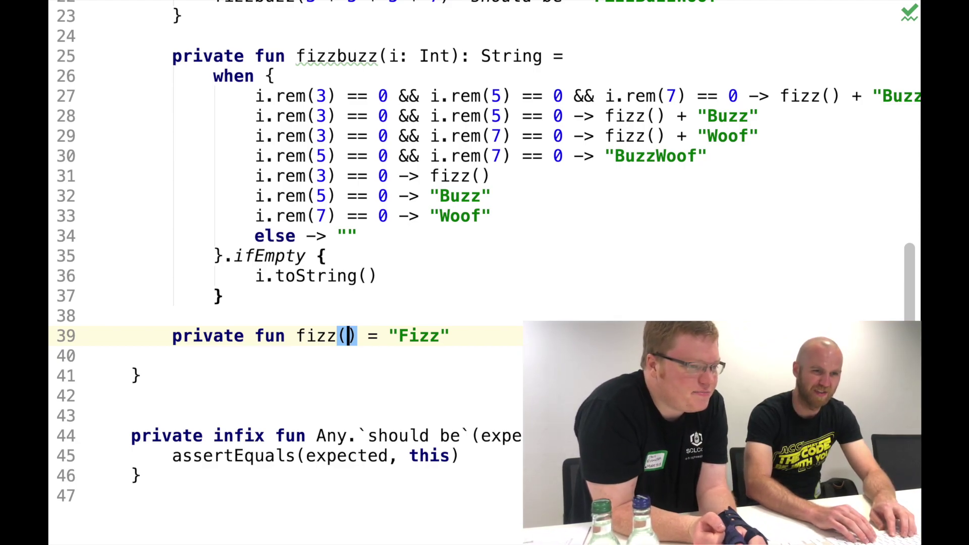
text(n)
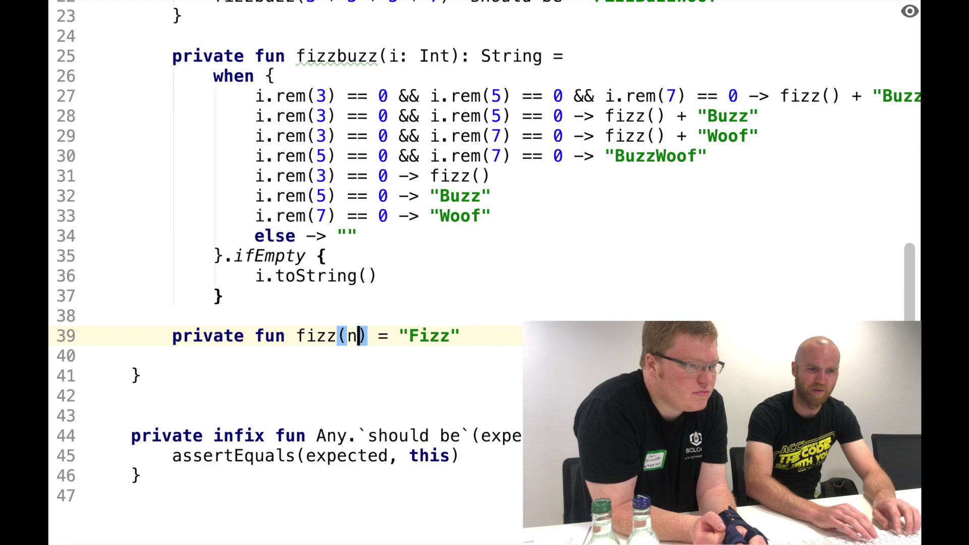
- Copy the i.rem(3) == 0 condition into fizz so it returns "Fizz" or ""
key(BackSpace)
text(i: Int)
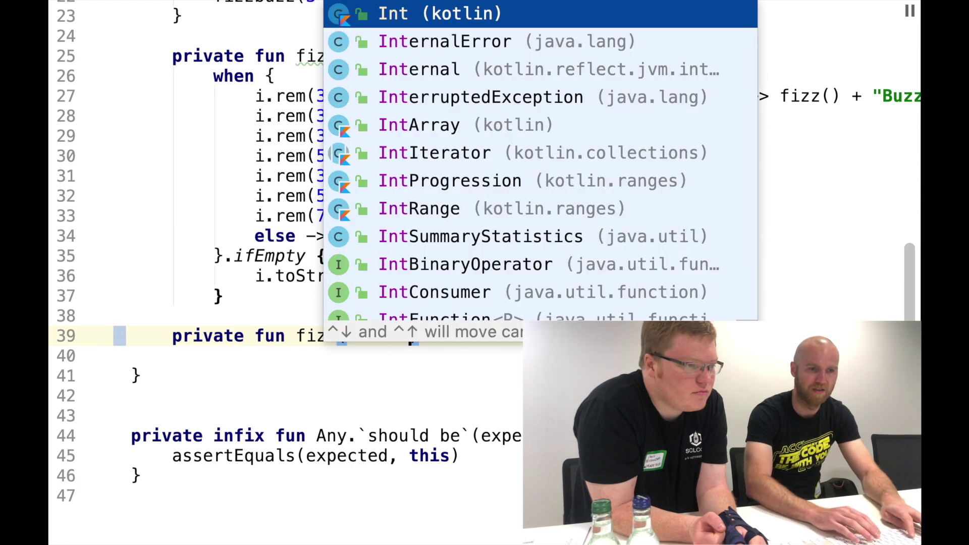
key(Right)
key(Right)
key(Right)
key(Up)
key(Up)
key(Up)
key(Up)
key(Up)
key(Up)
key(Home)
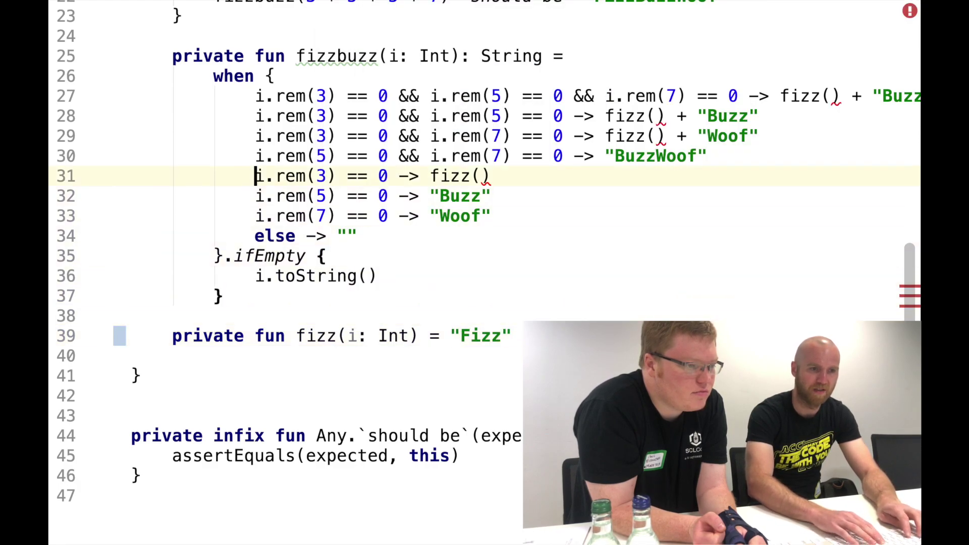
key(alt+Up)
key(alt+Up)
key(alt+Up)
key(alt+Up)
key(Down)
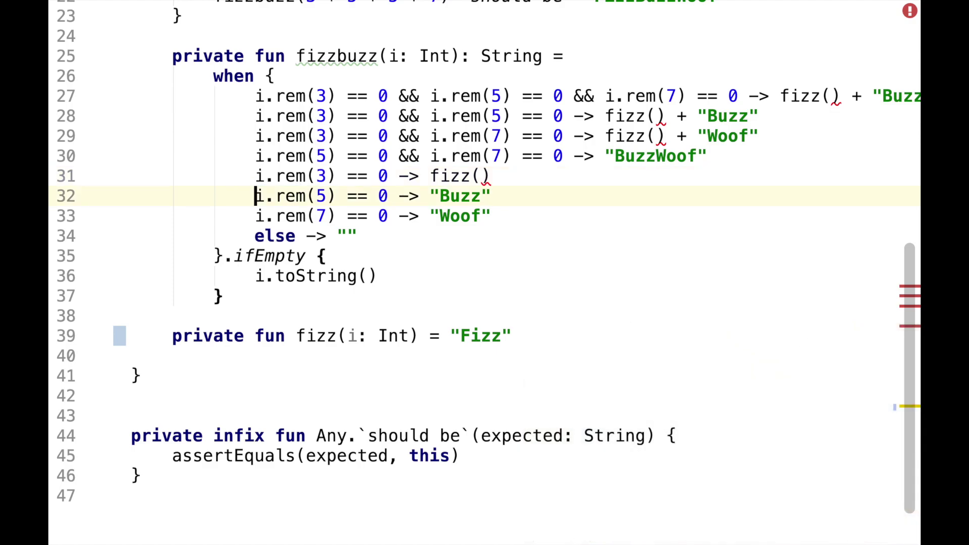
text(if ()
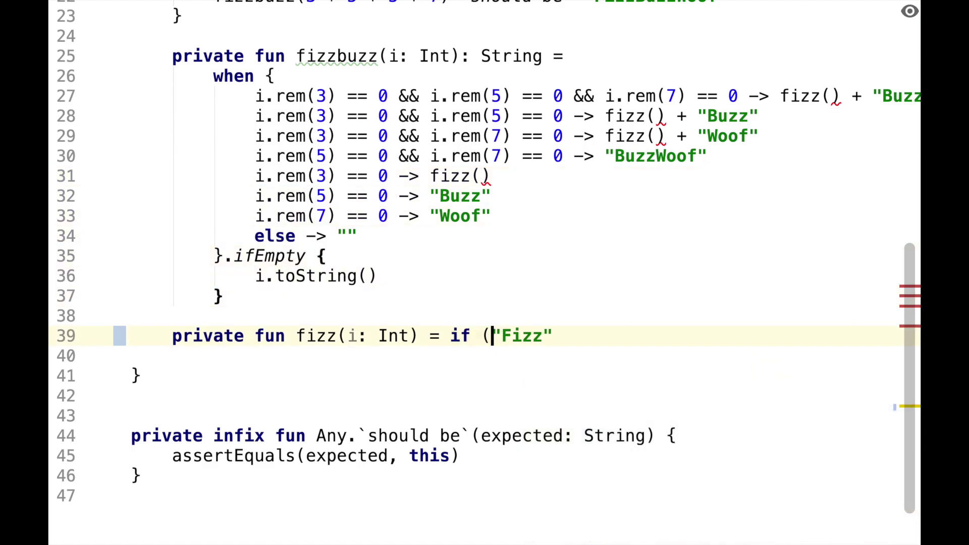
text(i.rem(3) == 0)
text() "Fizz" else)
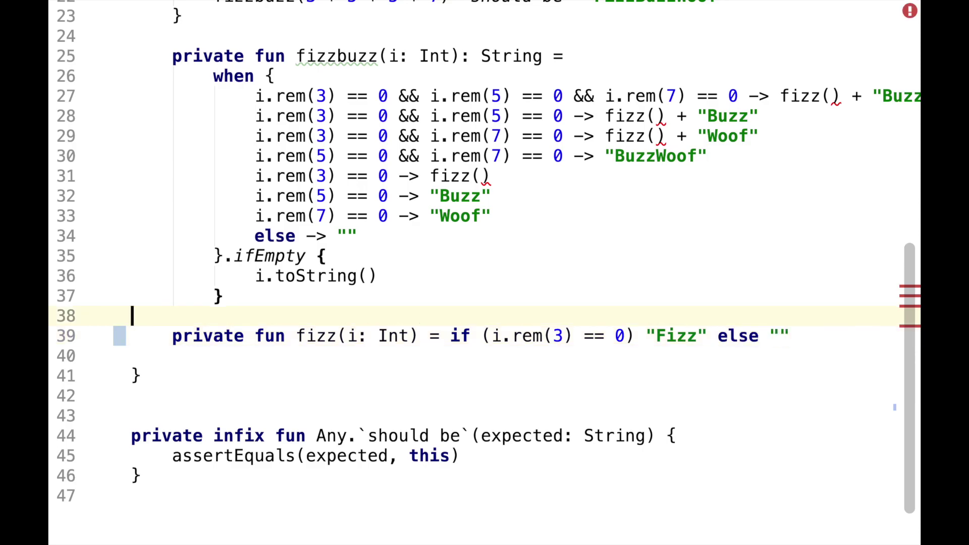
- Select i.toString() on line 36, then jump to the empty fizz() call on line 27
key(Up)
key(Up)
key(Up)
key(Up)
key(Down)
key(Down)
key(Home)
key(shift+End)
key(Down)
key(Down)
key(Down)
key(F2)
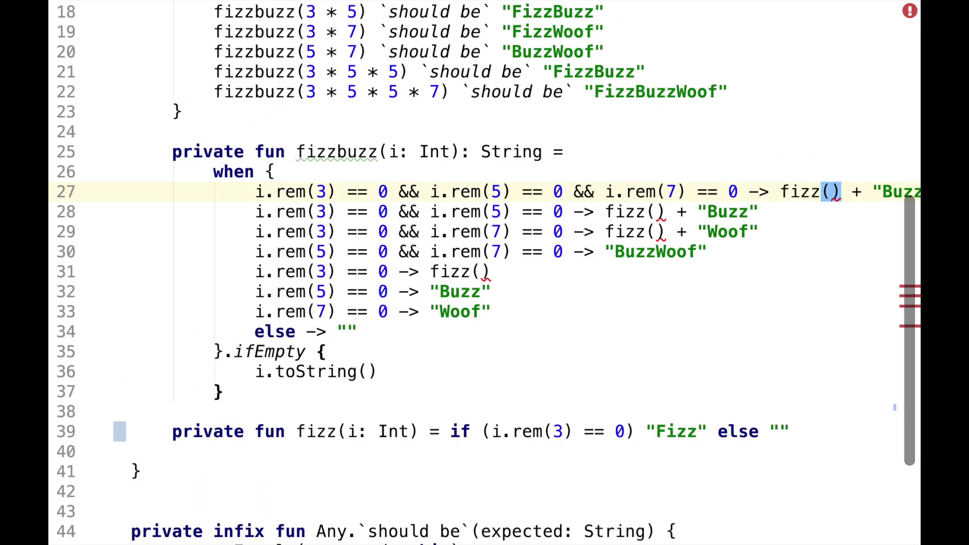
text(i)
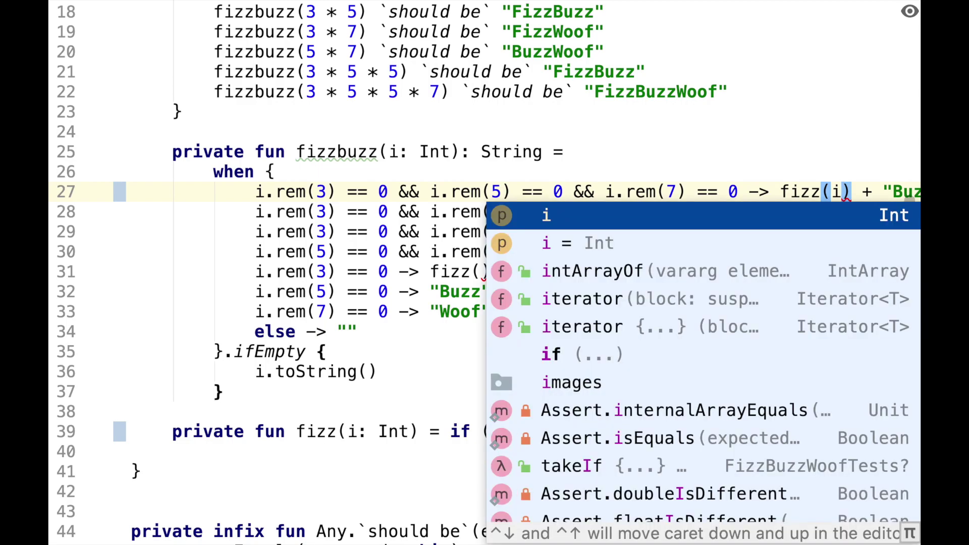
- Pass i into every empty fizz() call in the when branches and run the passing tests
key(Escape)
key(F2)
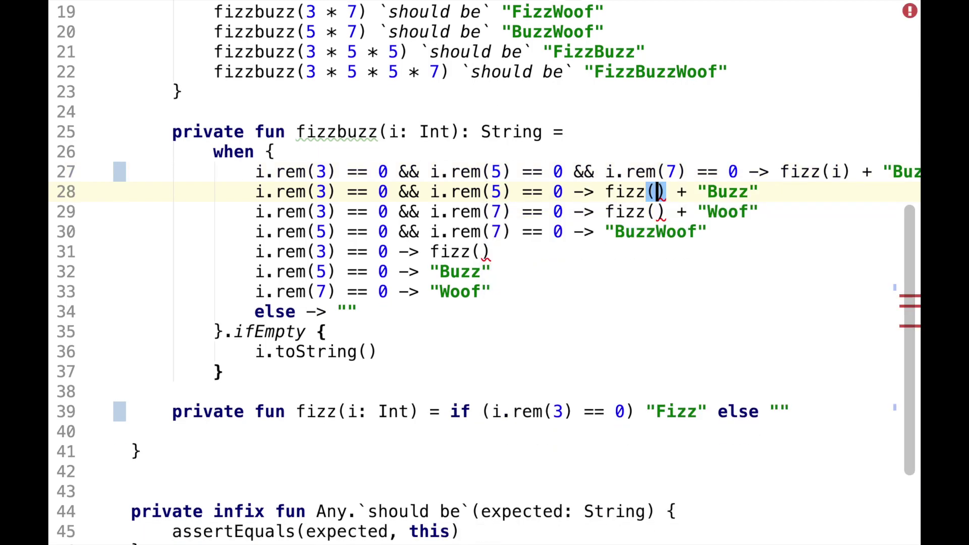
key(alt+j)
key(alt+j)
key(alt+j)
key(Right)
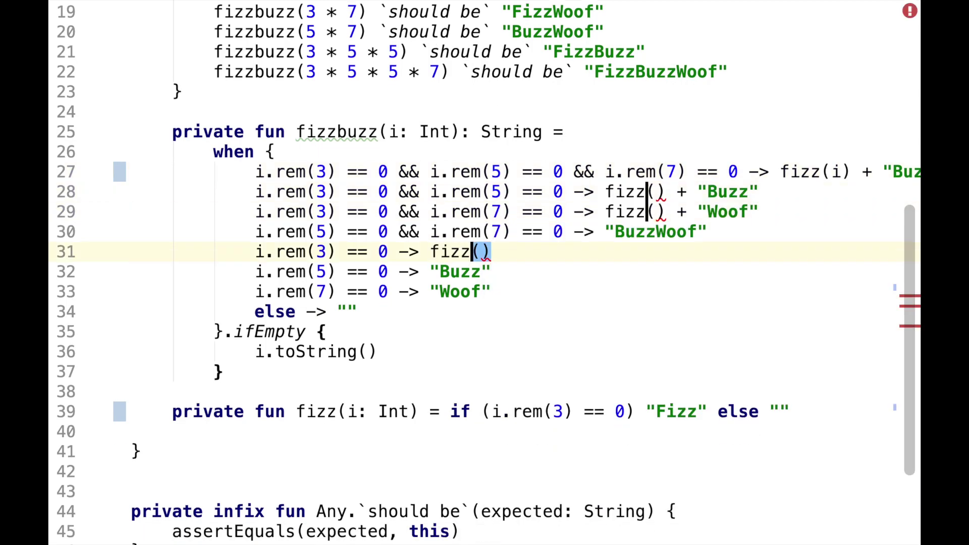
text(i)
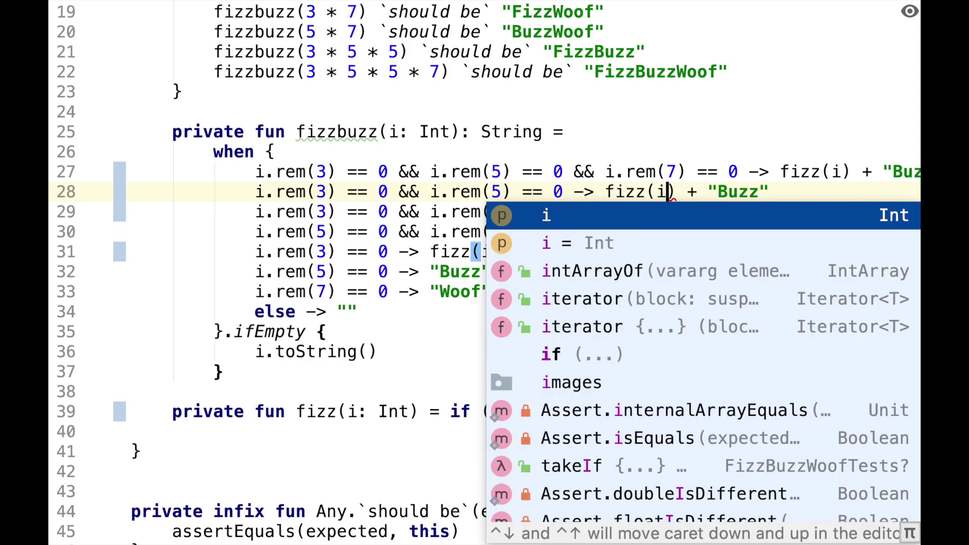
key(Escape)
key(ctrl+r)
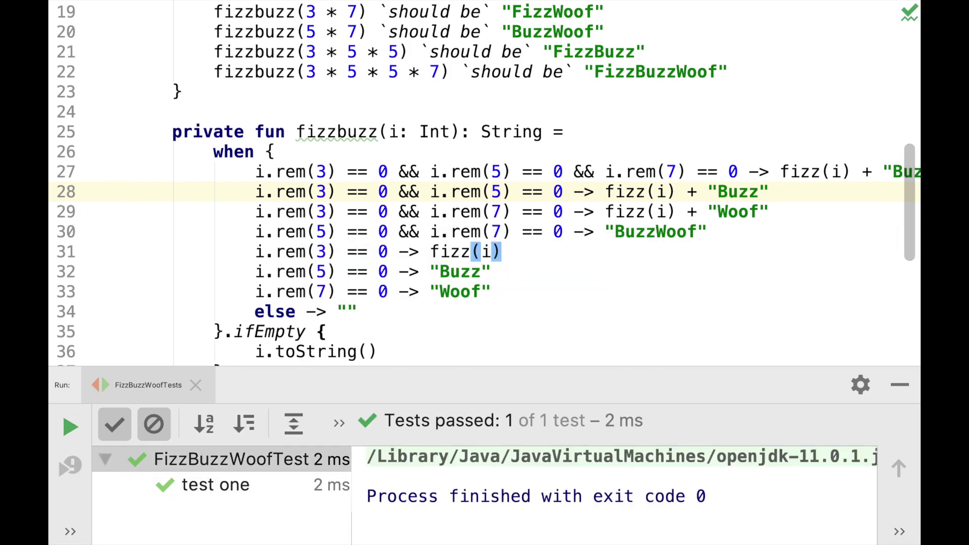
- Hide the test results and duplicate the fizz helper line on line 29
key(super+4)
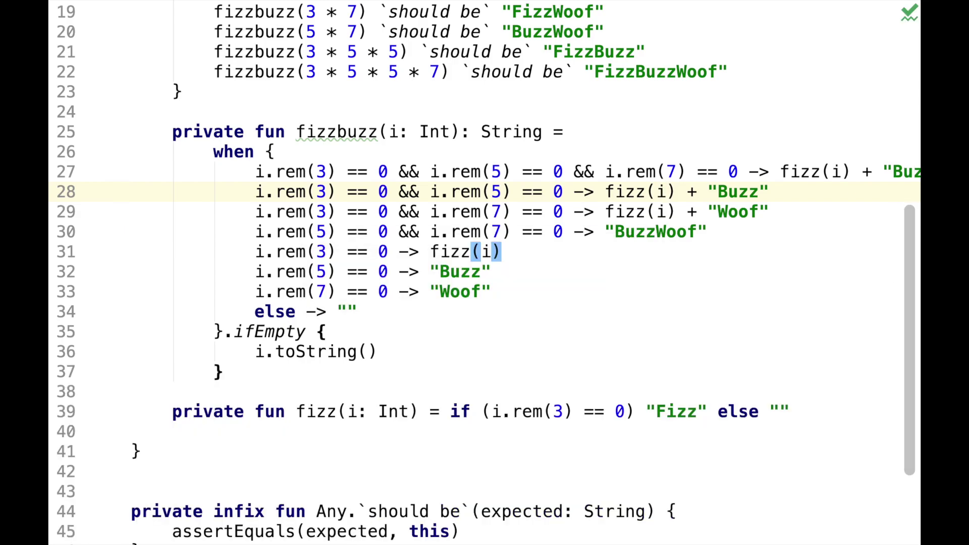
key(Down)
key(Down)
key(Down)
key(Down)
key(Down)
key(super+d)
- Turn the copied fizz line into a buzz(i) helper returning "Buzz" for multiples of 5
key(shift+Right)
key(shift+Right)
text(b)
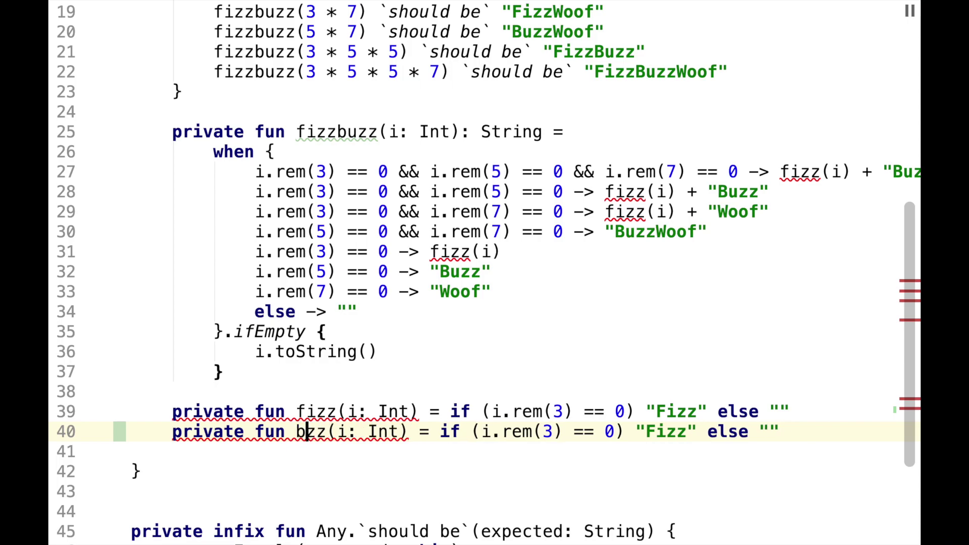
text(u)
key(End)
key(alt+Left)
key(alt+Left)
key(alt+Left)
key(alt+Left)
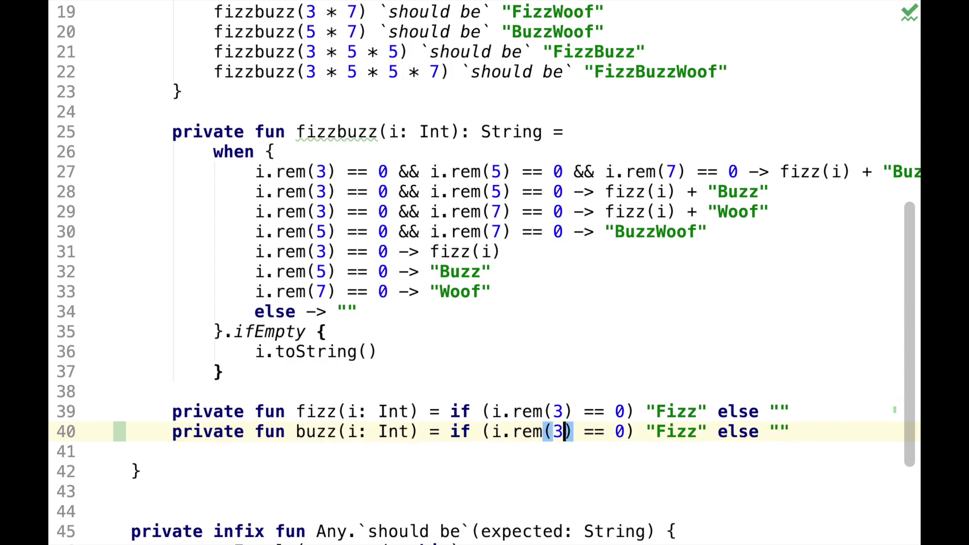
key(BackSpace)
text(5)
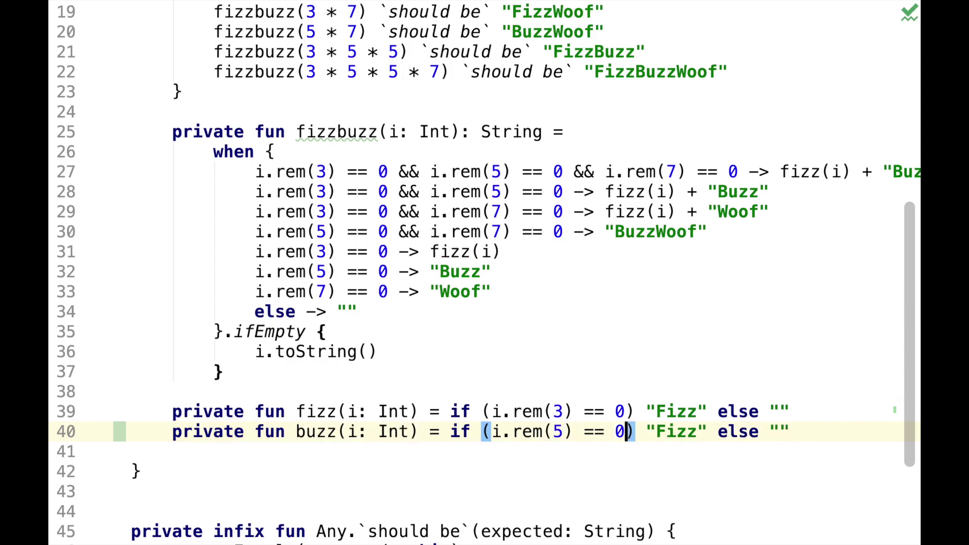
key(Right)
key(Right)
key(Right)
text(Bu)
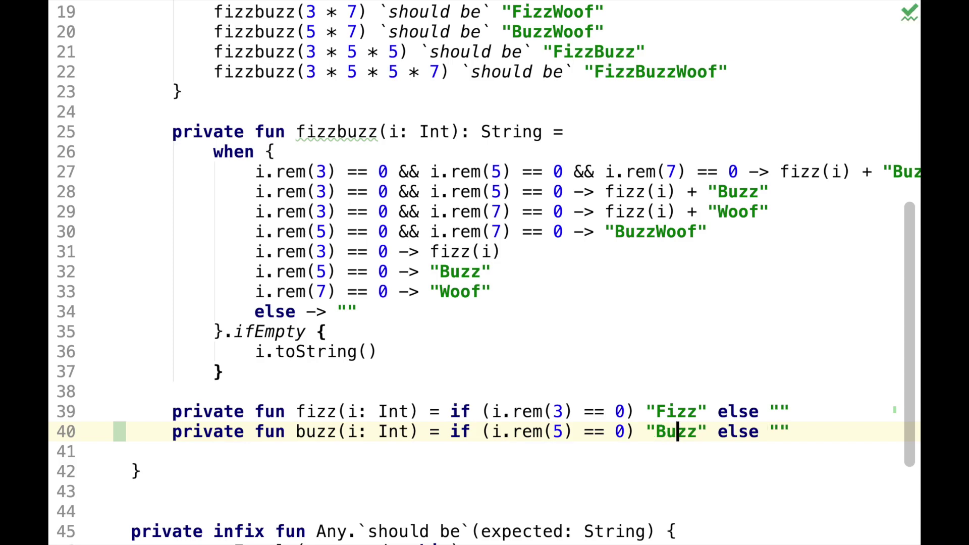
- Replace the "Buzz" literal on line 28 with a buzz(i) call
key(Up)
key(Up)
key(Up)
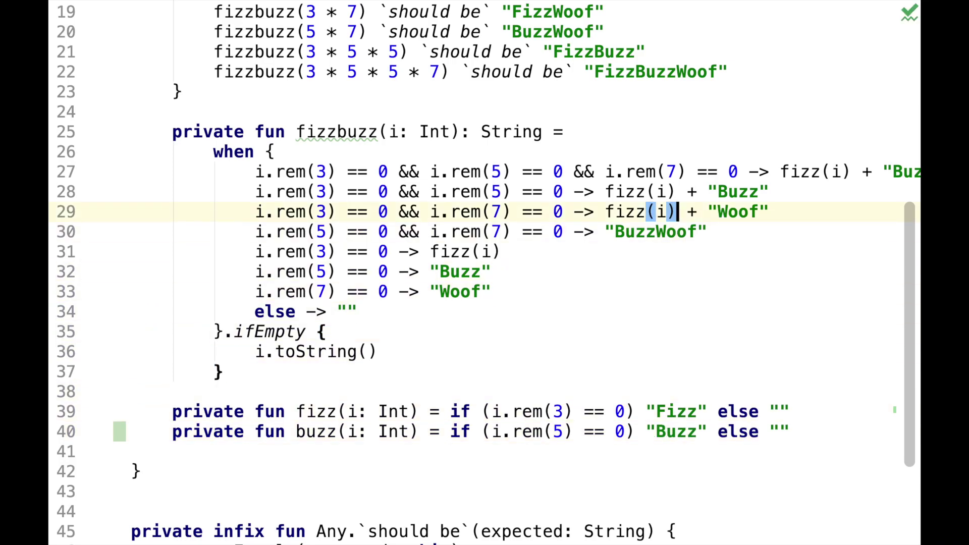
key(Up)
key(End)
key(End)
key(Left)
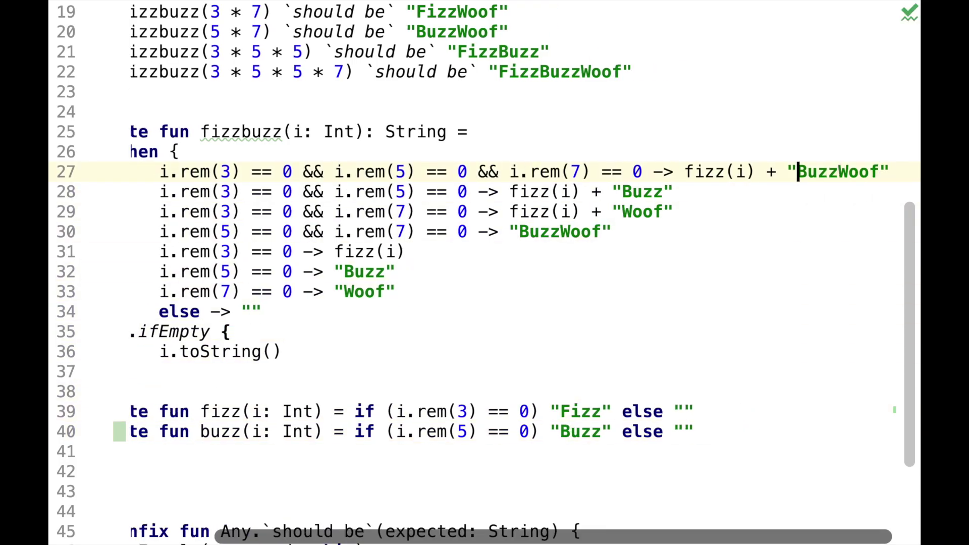
key(Down)
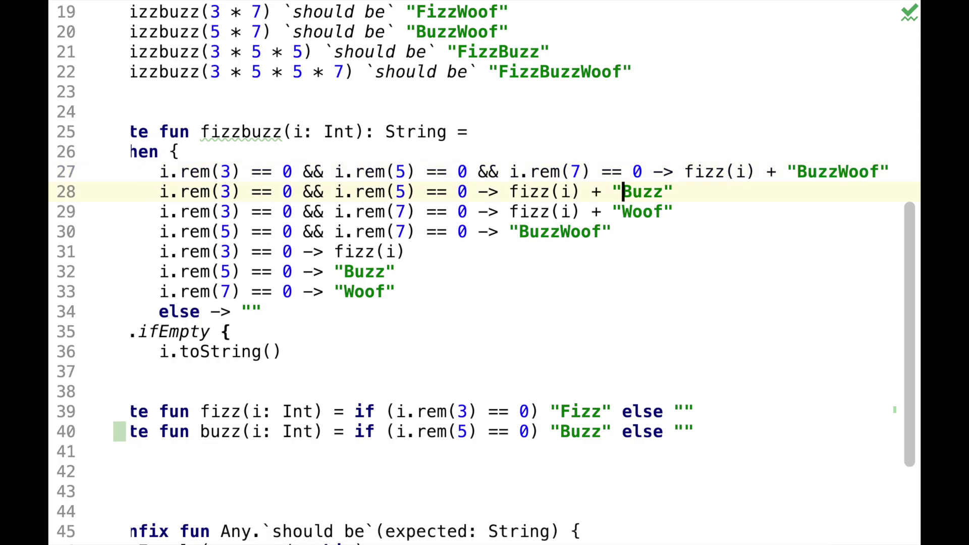
text(buz)
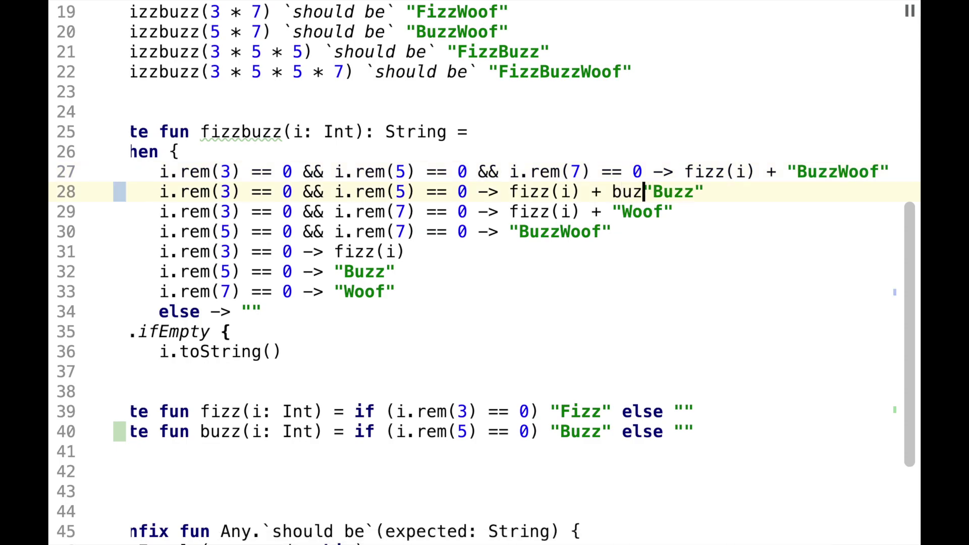
text(z(i) +)
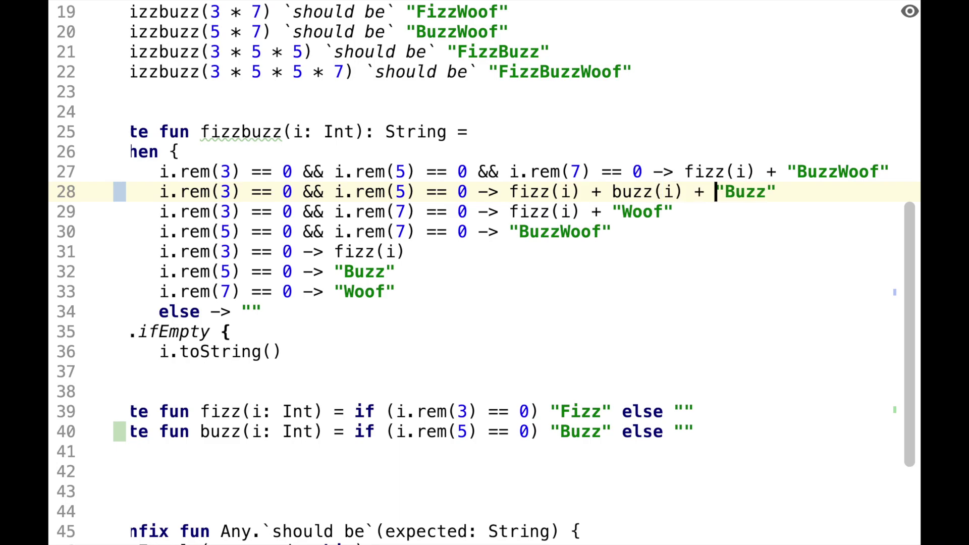
key(shift+End)
key(Delete)
key(BackSpace)
key(BackSpace)
key(BackSpace)
key(ctrl+w)
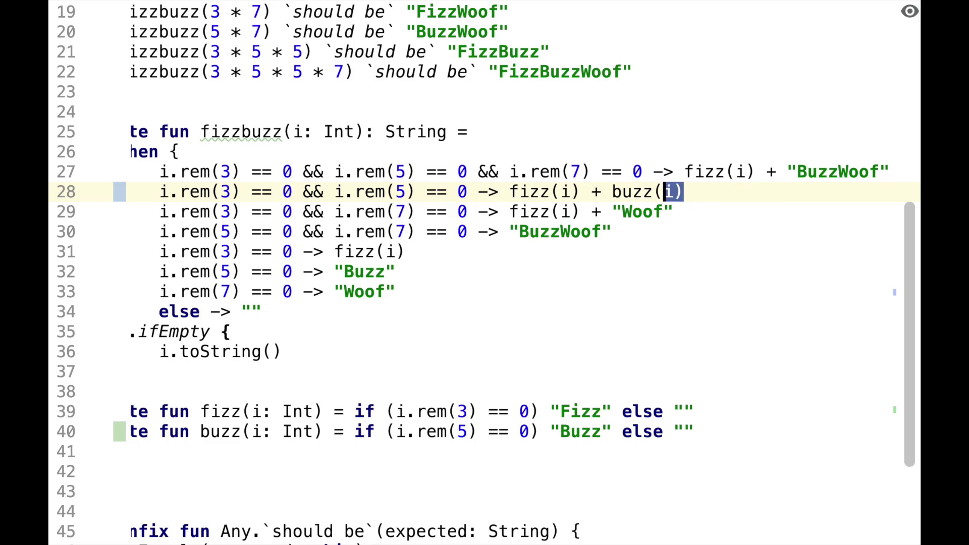
key(ctrl+w)
key(Home)
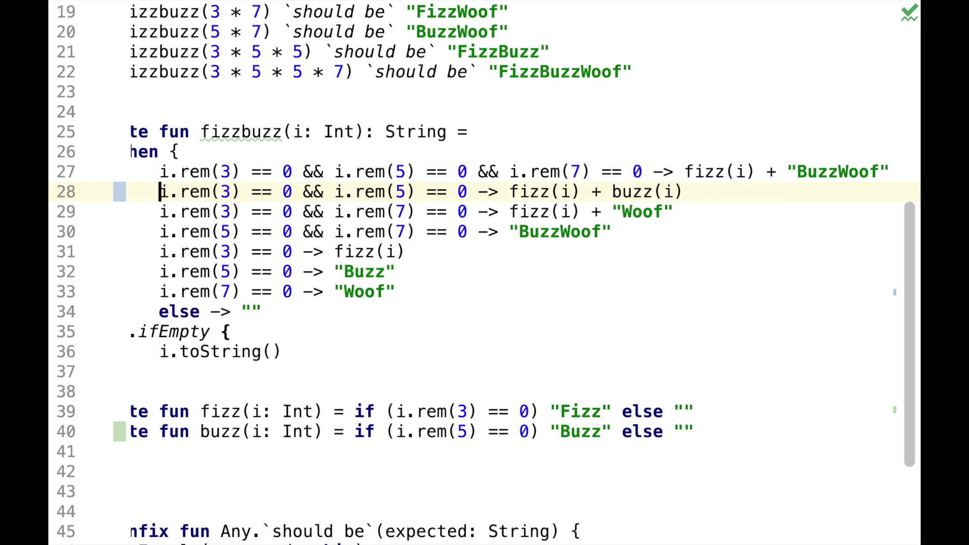
scroll(526, 273, left, 3)
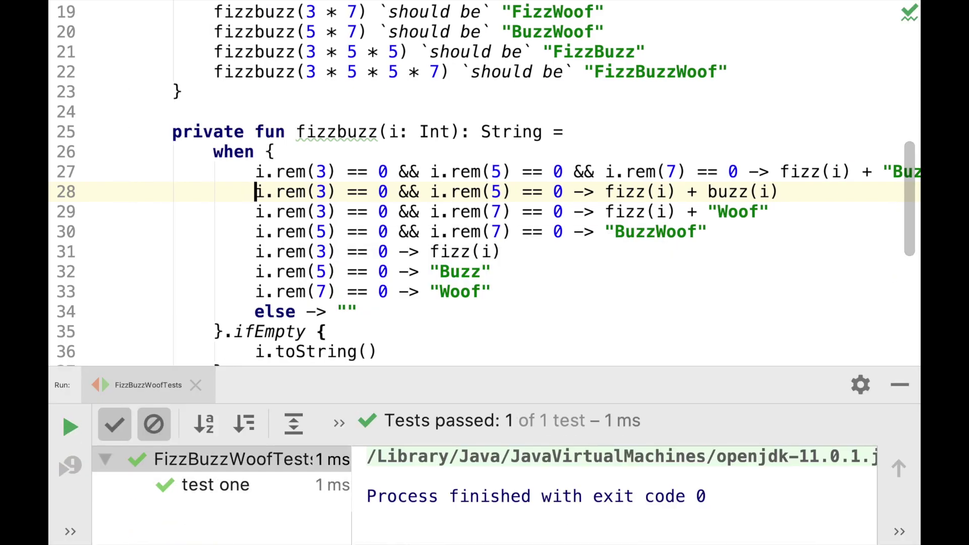
key(shift+Escape)
- Use buzz(i) instead of the Buzz text in the lines 30–32 branches, then run the tests
key(Down)
key(Down)
key(End)
key(alt+Left)
key(alt+Left)
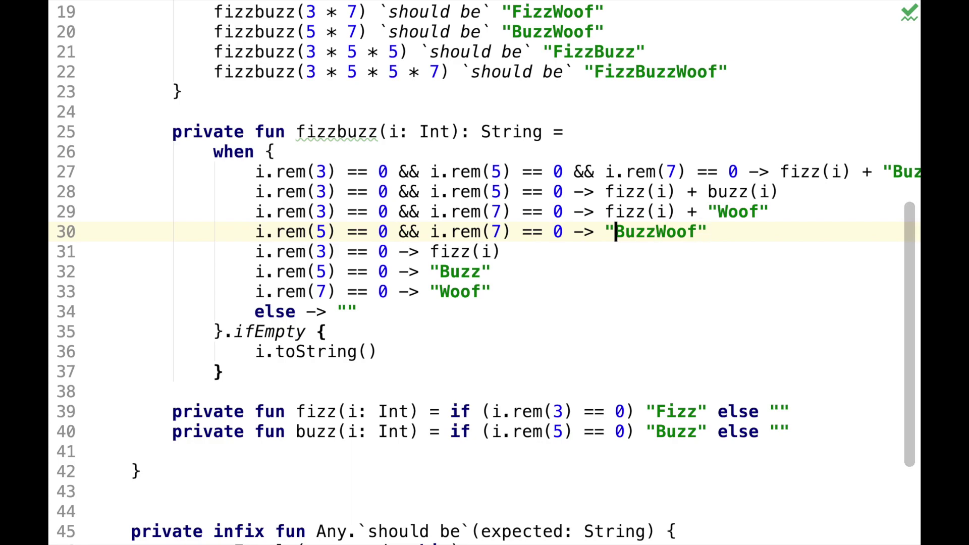
key(Left)
text(buzz(i) +)
key(Right)
key(alt+shift+Right)
key(BackSpace)
key(Down)
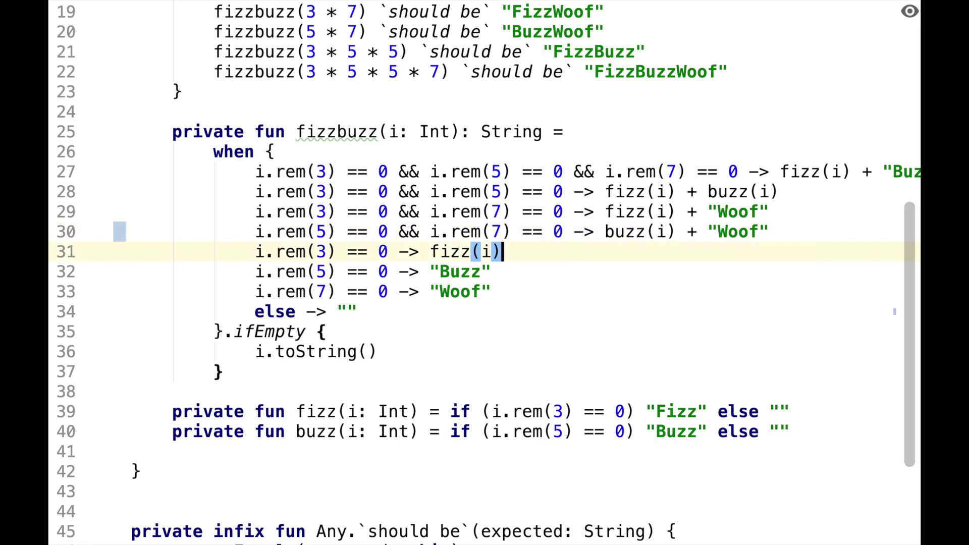
key(alt+Up)
key(alt+Up)
text(buzz(i))
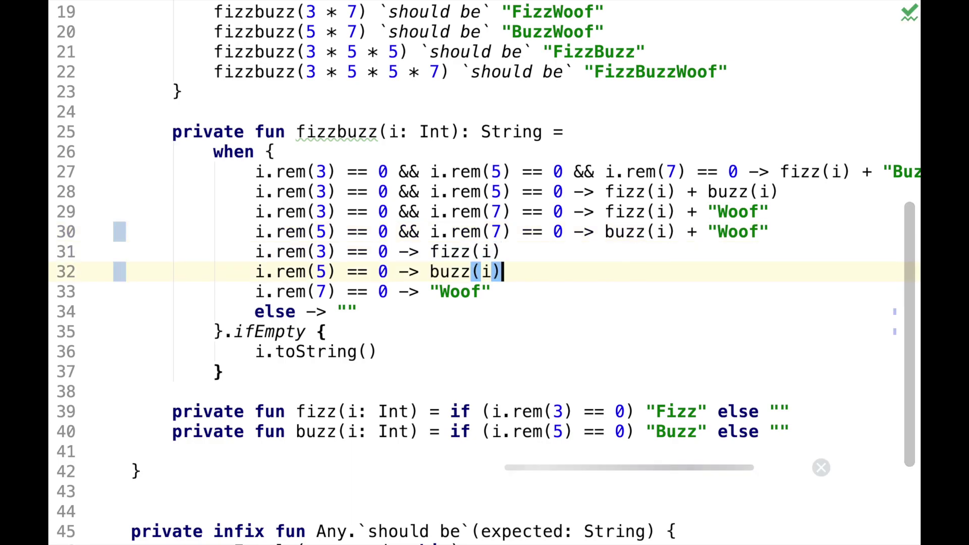
key(Up)
key(Up)
key(Up)
key(Up)
key(End)
key(Left)
key(ctrl+r)
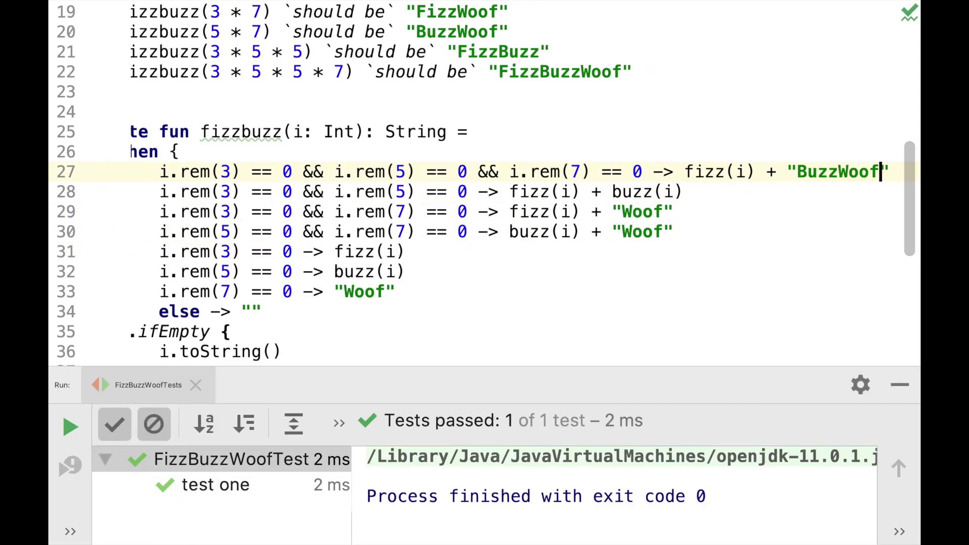
- Remove Buzz from line 27's BuzzWoof literal, leaving Woof, and rerun the passing tests
key(shift+Escape)
key(alt+Left)
key(alt+Left)
text(buzz(i))
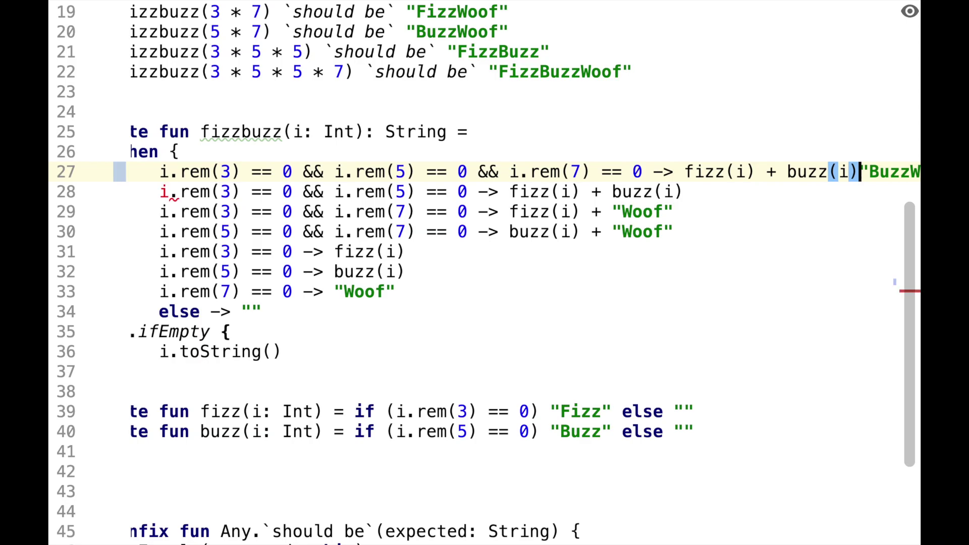
key(Right)
key(ctrl+Delete)
key(Home)
key(Home)
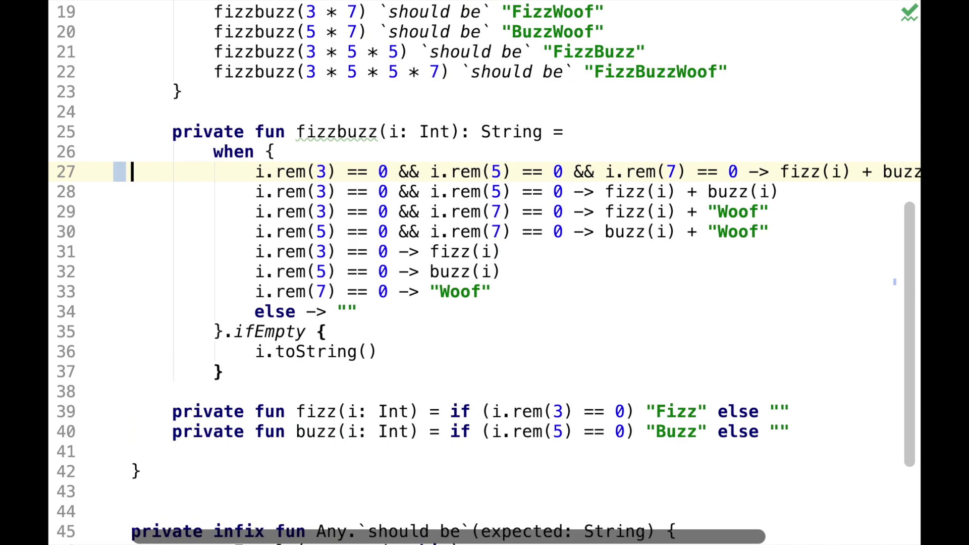
key(ctrl+r)
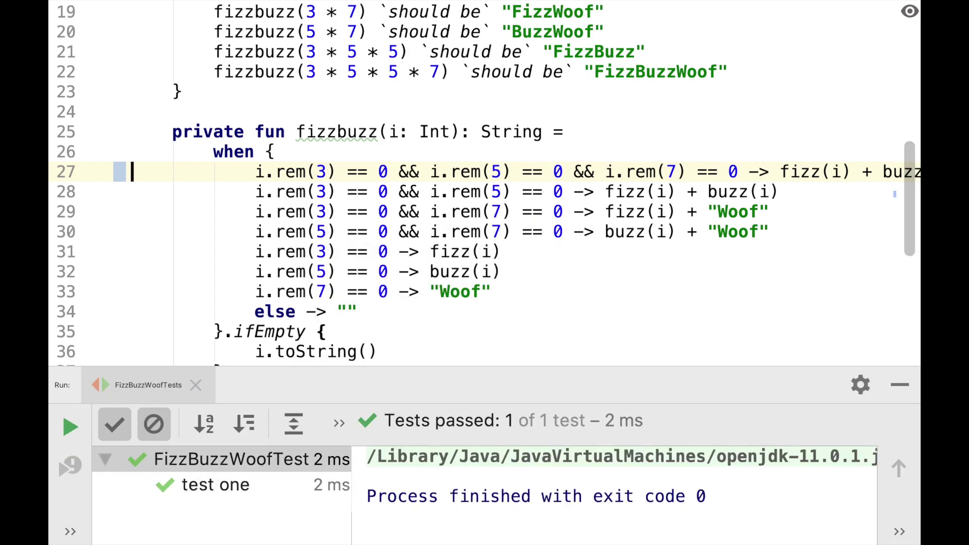
key(super+4)
key(Down)
key(Down)
key(Down)
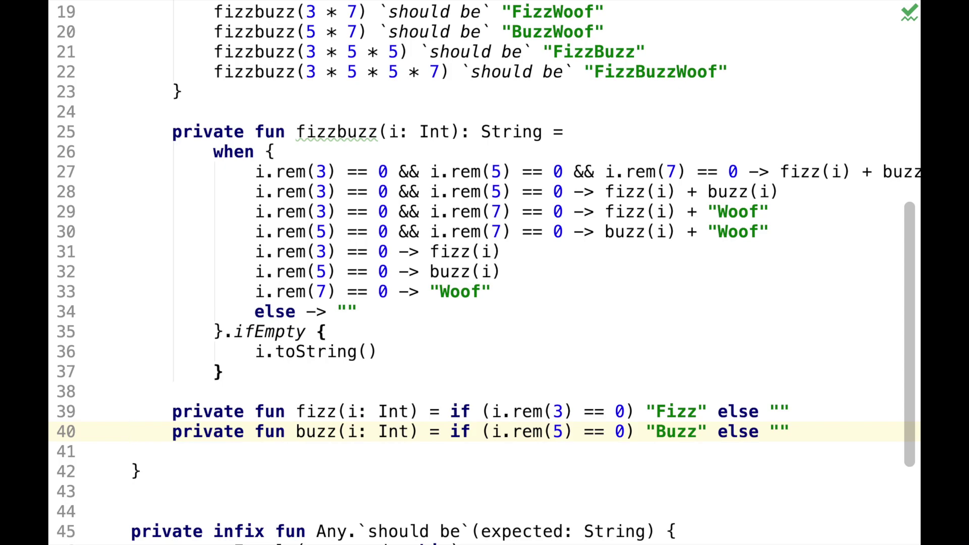
- Duplicate the buzz helper below a blank line and change the copy's string to "Woof"
key(Down)
key(Return)
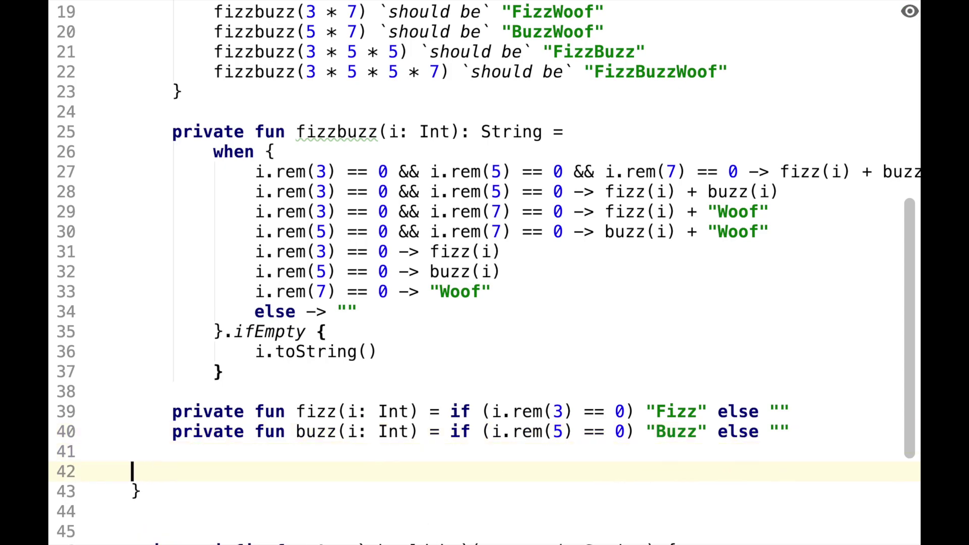
key(super+d)
key(alt+Right)
key(alt+Right)
key(alt+Right)
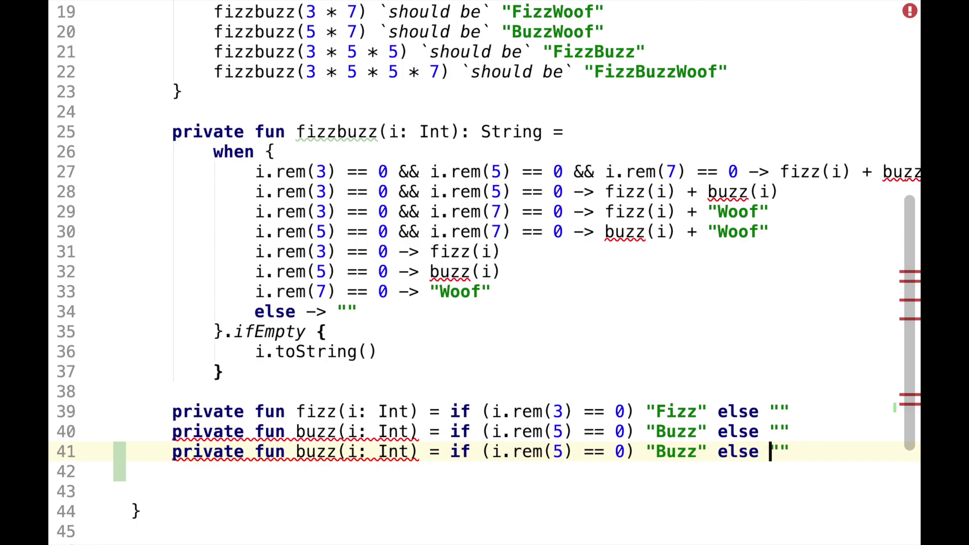
key(alt+shift+Right)
text(wopof)
key(BackSpace)
key(BackSpace)
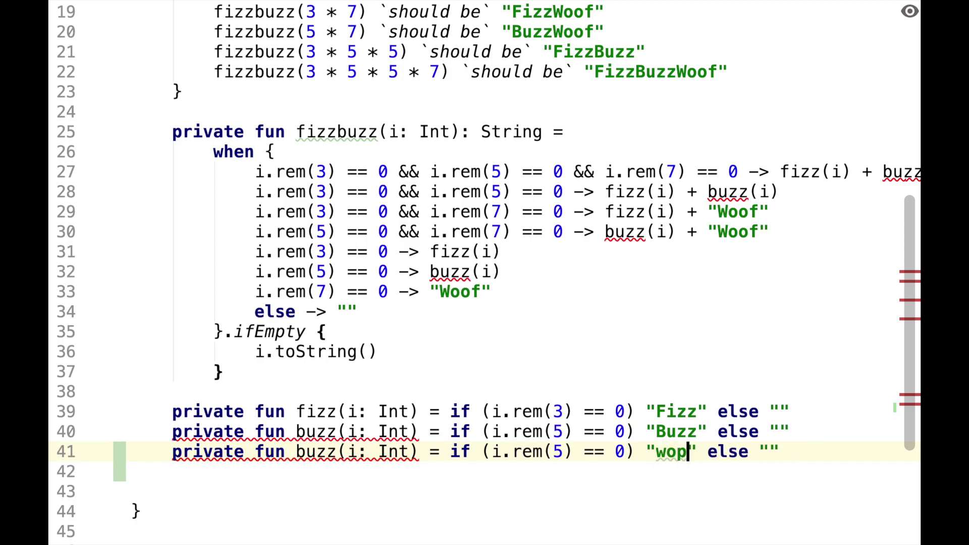
key(BackSpace)
key(BackSpace)
key(BackSpace)
text(Woof)
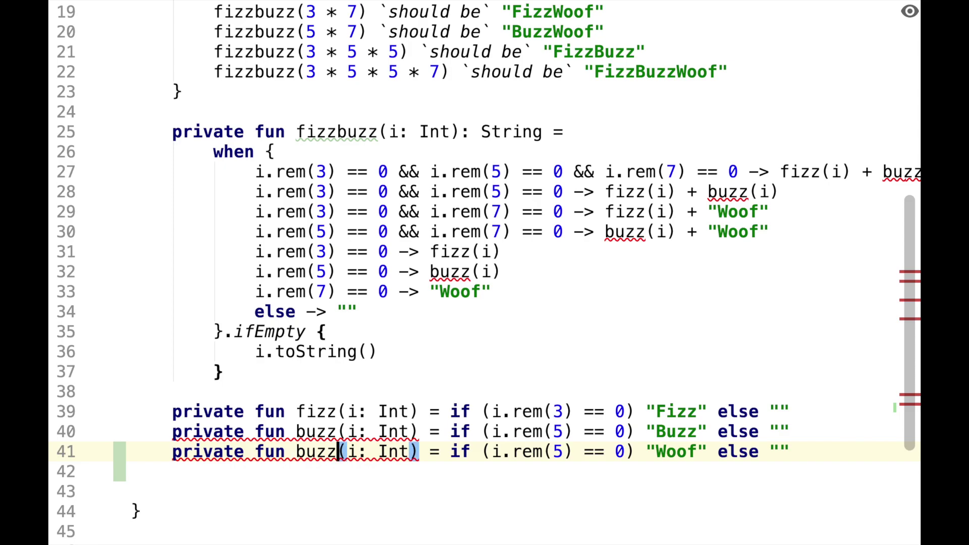
- Rename the copied helper to woof and change its divisor from 5 to 7
key(alt+shift+Left)
text(woofd)
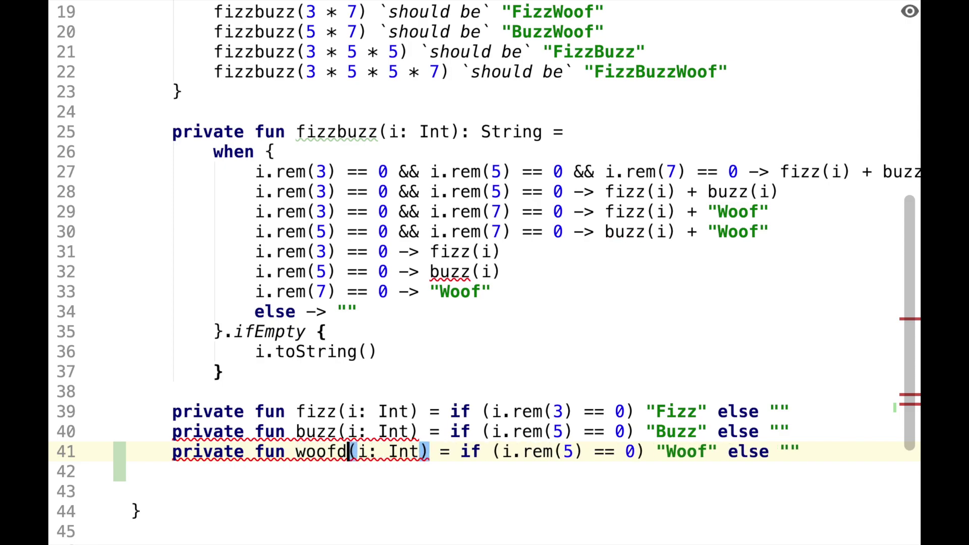
key(BackSpace)
key(Right)
text(§)
key(Up)
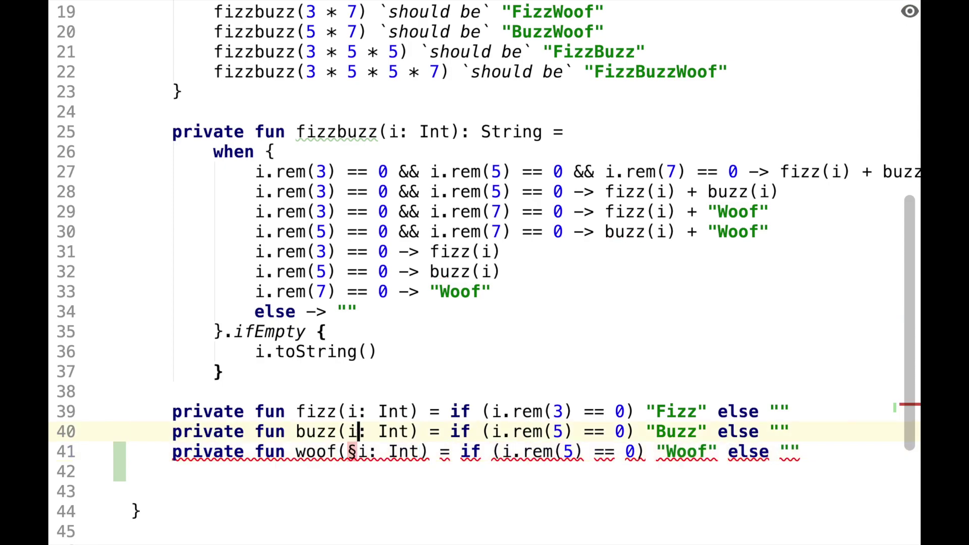
key(Down)
key(BackSpace)
key(Up)
key(Up)
key(Up)
key(Up)
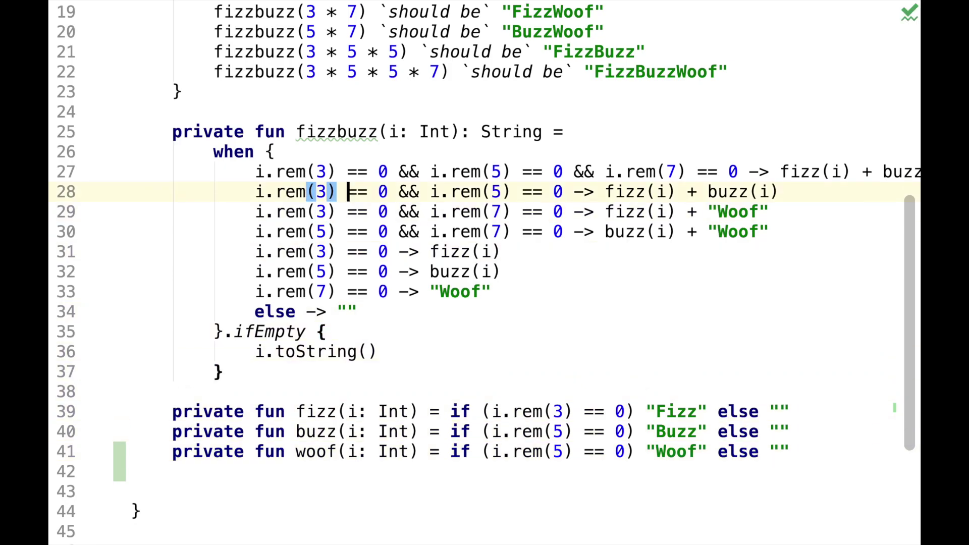
key(Down)
key(Down)
key(Down)
key(Down)
key(Down)
key(Down)
key(Down)
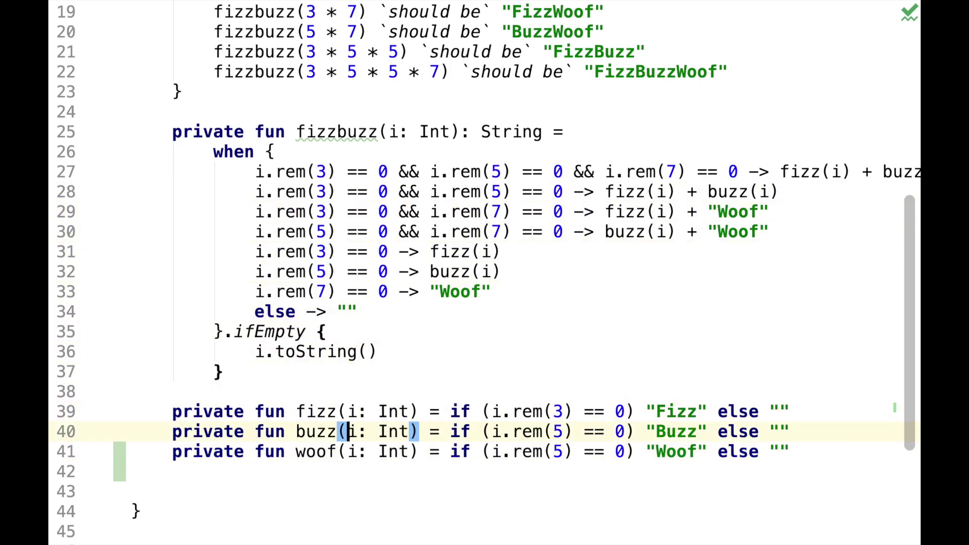
key(Down)
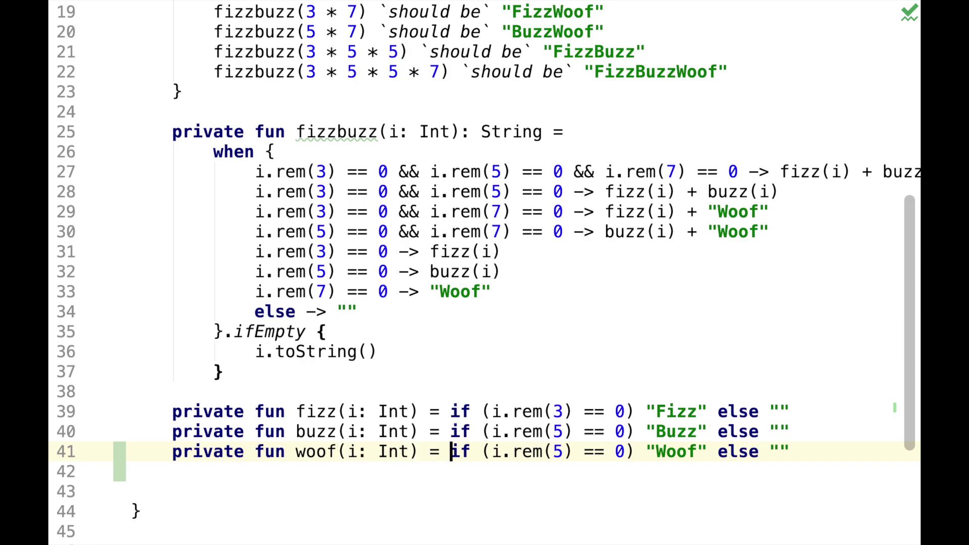
key(Delete)
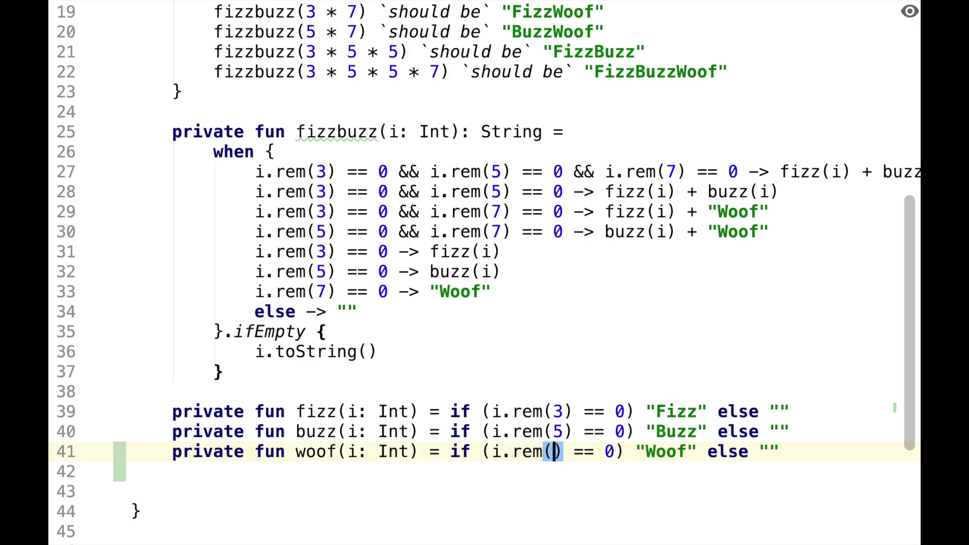
text(7)
key(Up)
key(Up)
key(Up)
key(Up)
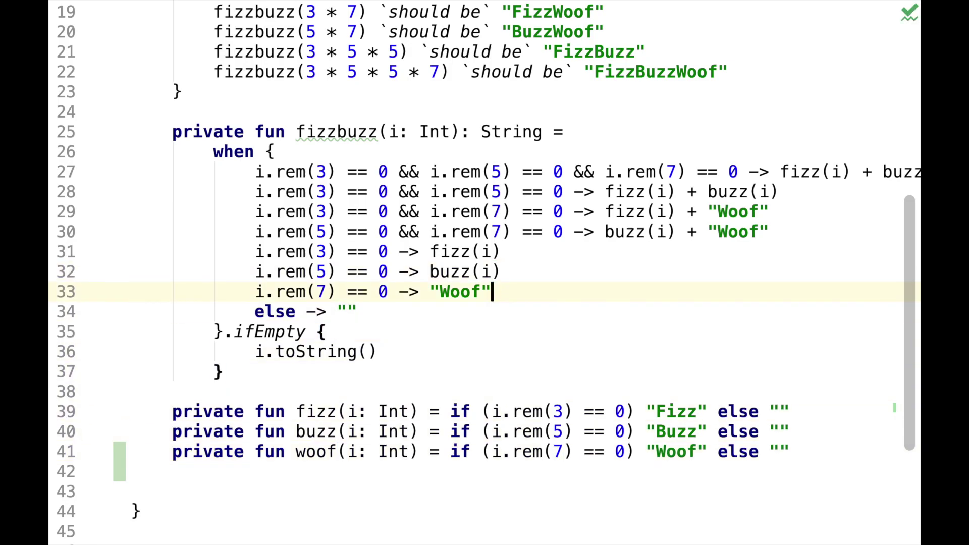
key(ctrl+w)
text(w)
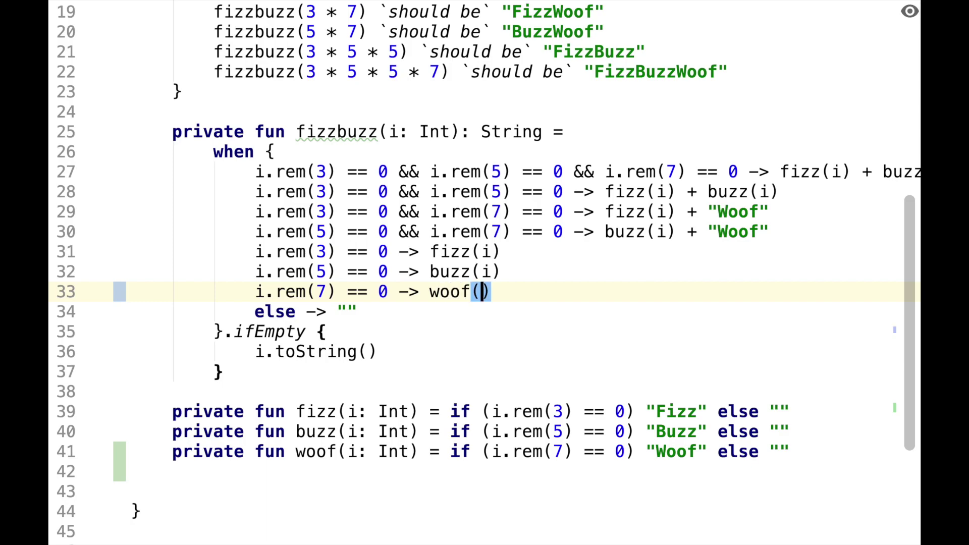
- Replace the "Woof" literals on lines 33, 29 and 30 with woof(i) and rerun the tests
key(Up)
key(Up)
key(Up)
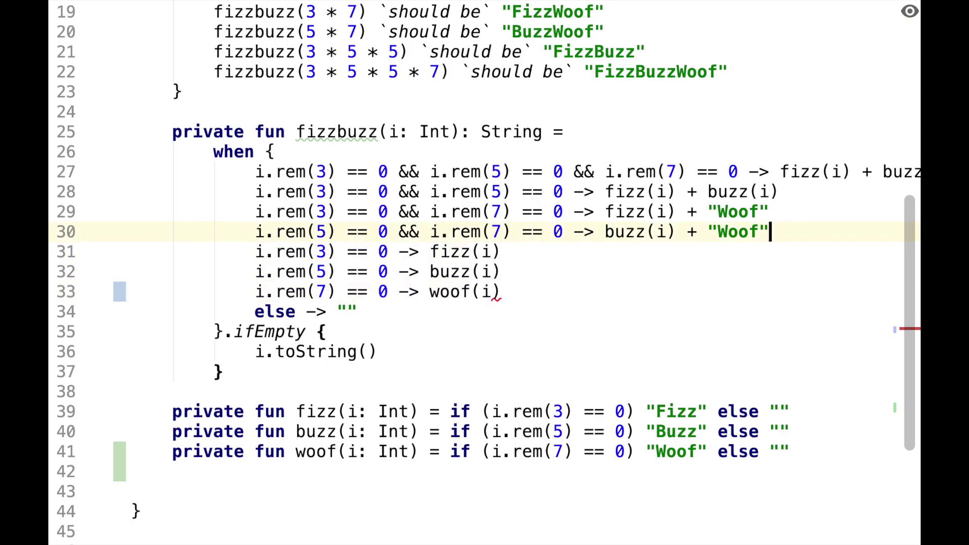
key(ctrl+w)
key(ctrl+w)
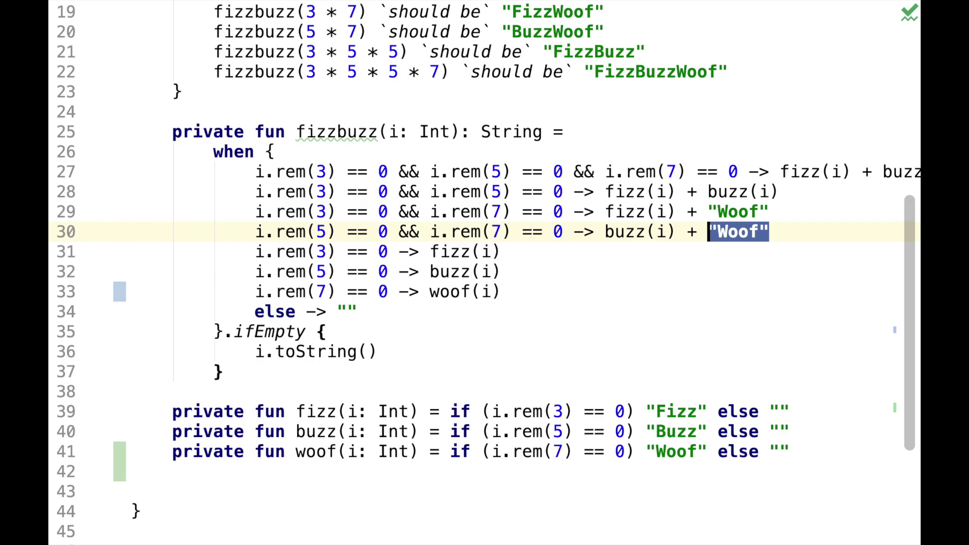
key(Up)
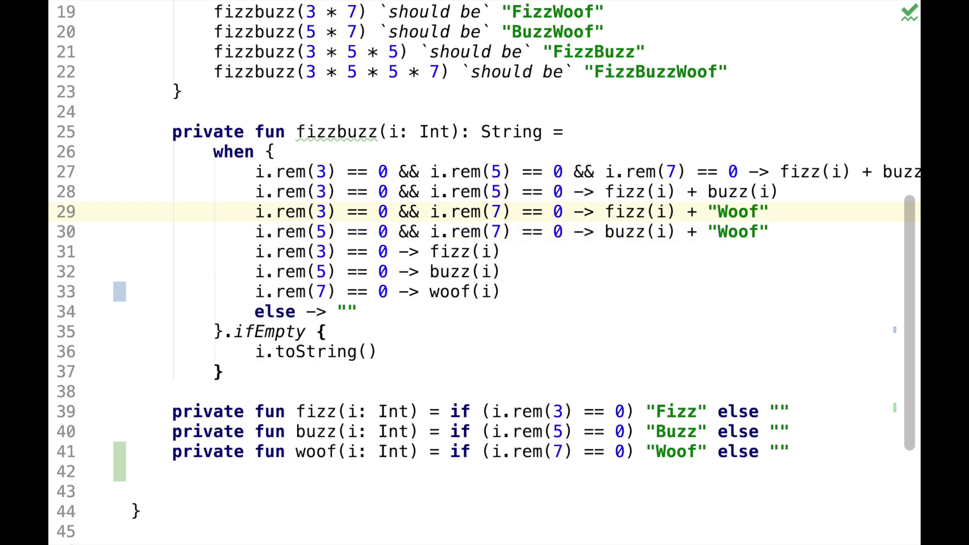
key(ctrl+w)
key(ctrl+w)
key(BackSpace)
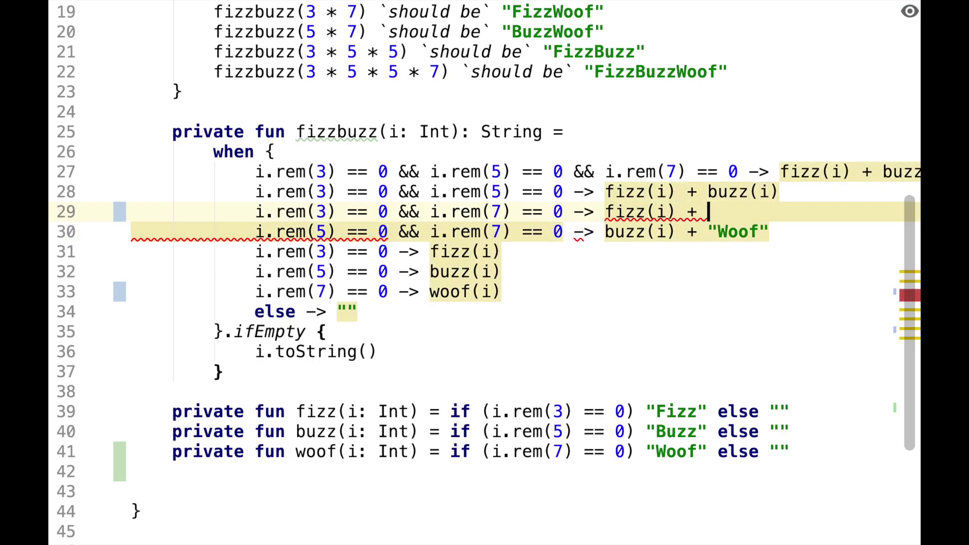
text(woof(i)
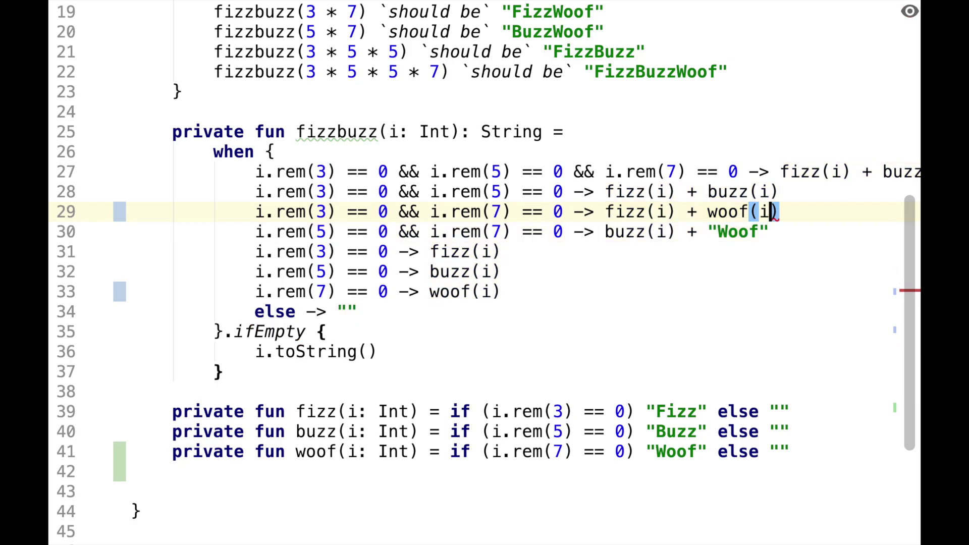
key(ctrl+w)
key(ctrl+w)
key(BackSpace)
text(woo)
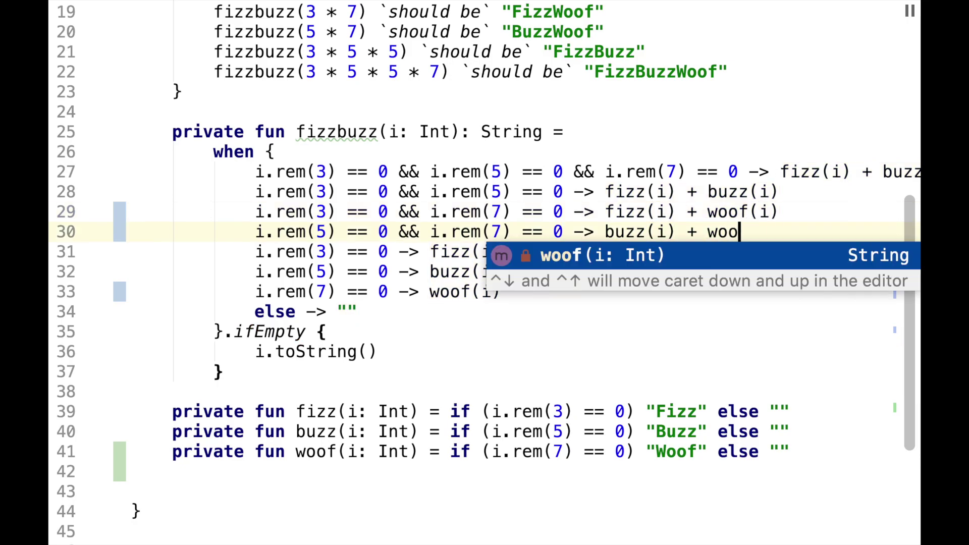
key(Escape)
text(f(i)
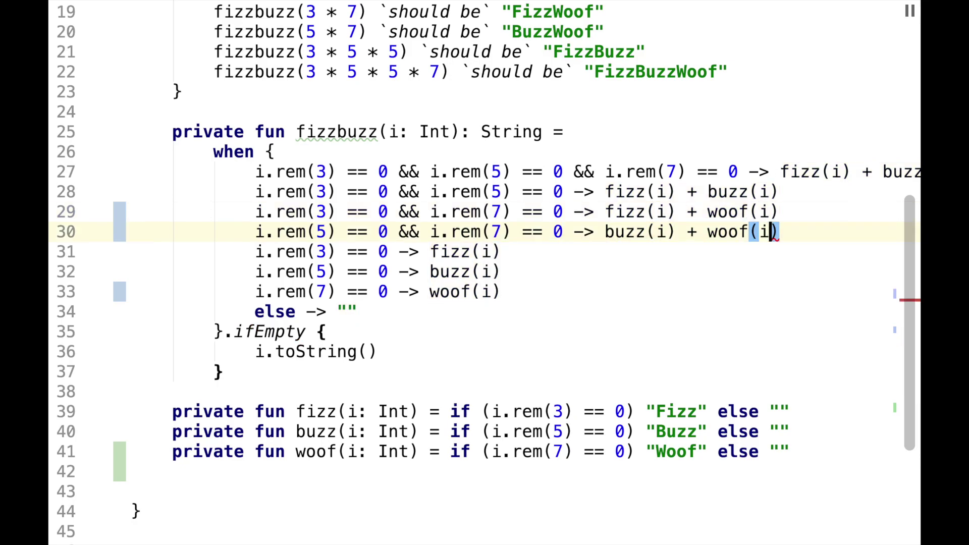
key(Escape)
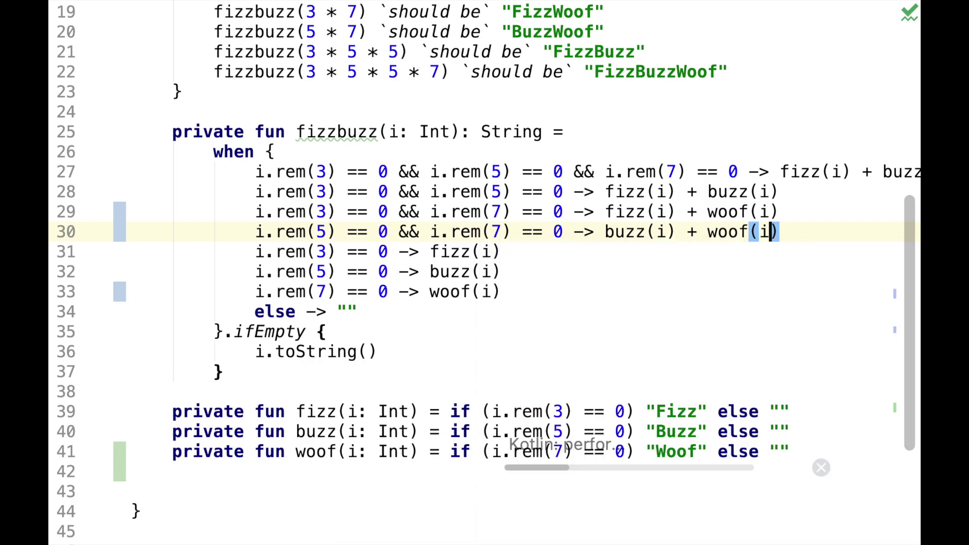
key(ctrl+r)
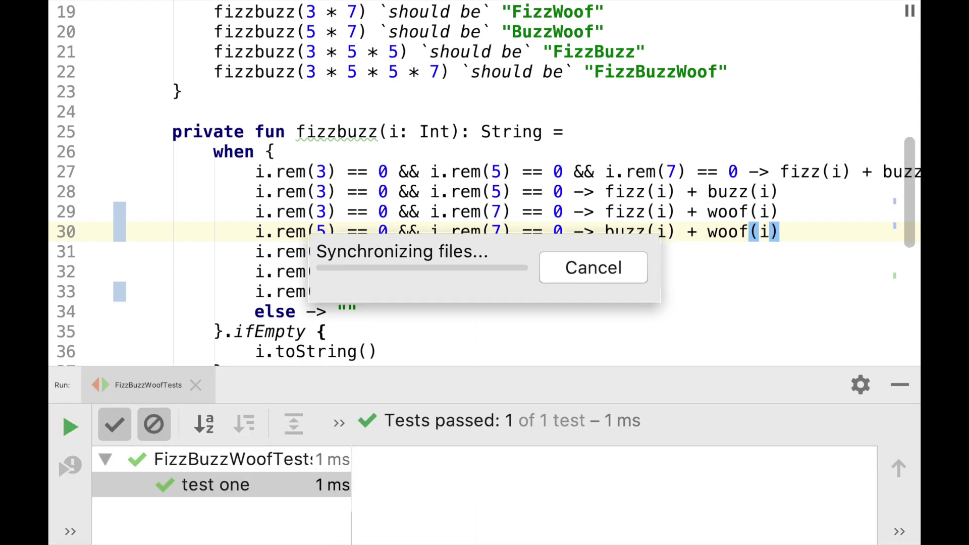
- Swap the "Woof" literal at the end of line 27 for woof(i) and rerun the tests
key(Up)
key(Up)
key(Up)
key(End)
key(Left)
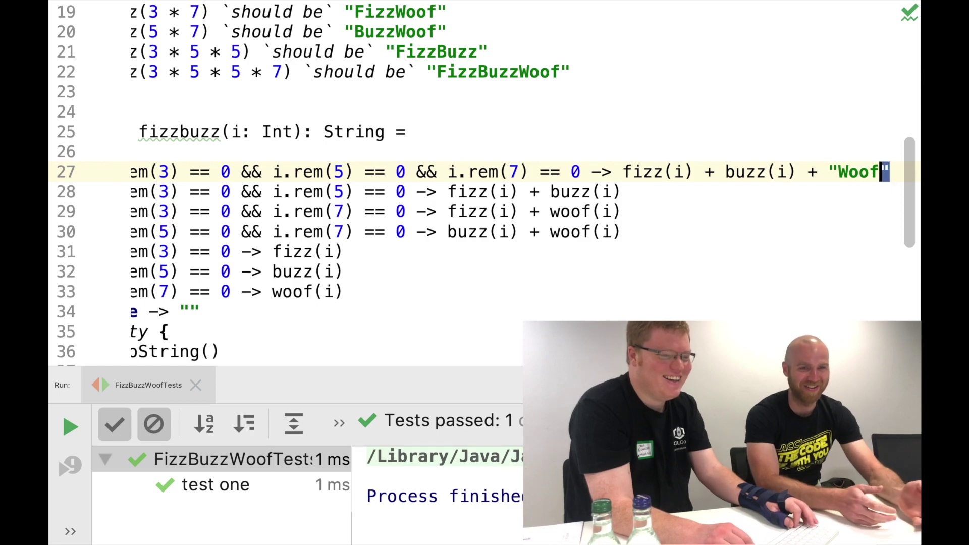
key(alt+Up)
text(woof)
key(Return)
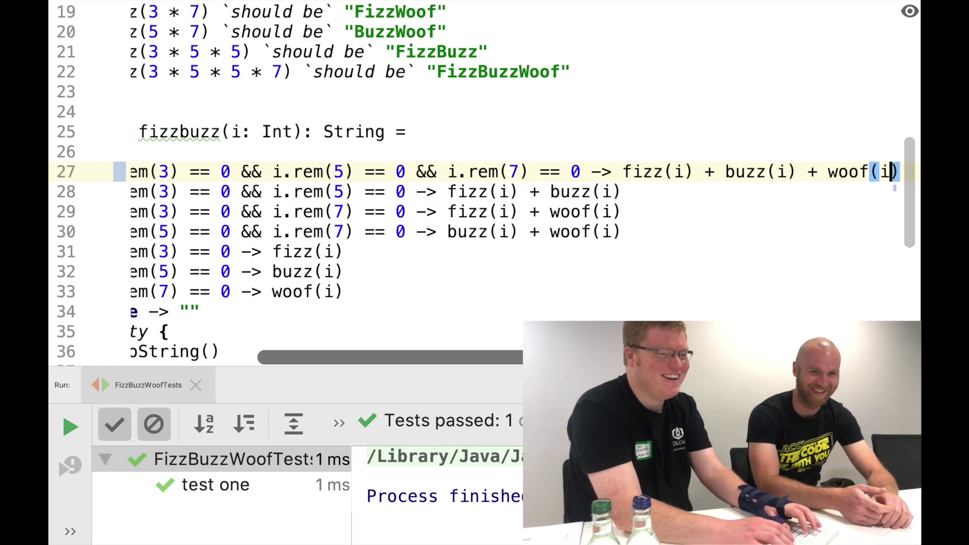
key(Down)
key(Down)
key(ctrl+r)
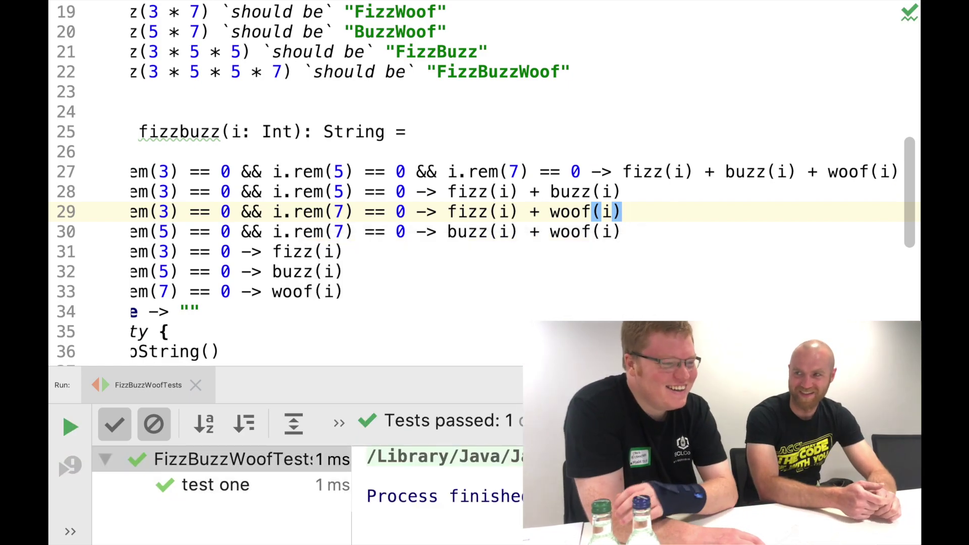
key(Down)
key(Down)
key(Down)
key(Down)
key(Down)
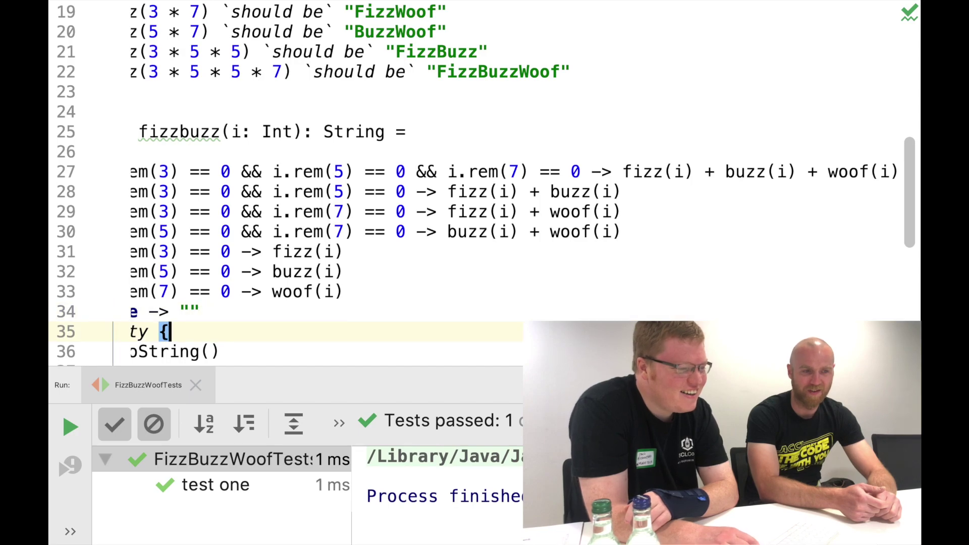
key(Down)
key(Down)
key(Down)
- Change line 27's first && to || and delete the other when branches and else case
key(Up)
key(Up)
key(Up)
key(Up)
key(Up)
key(Up)
key(Up)
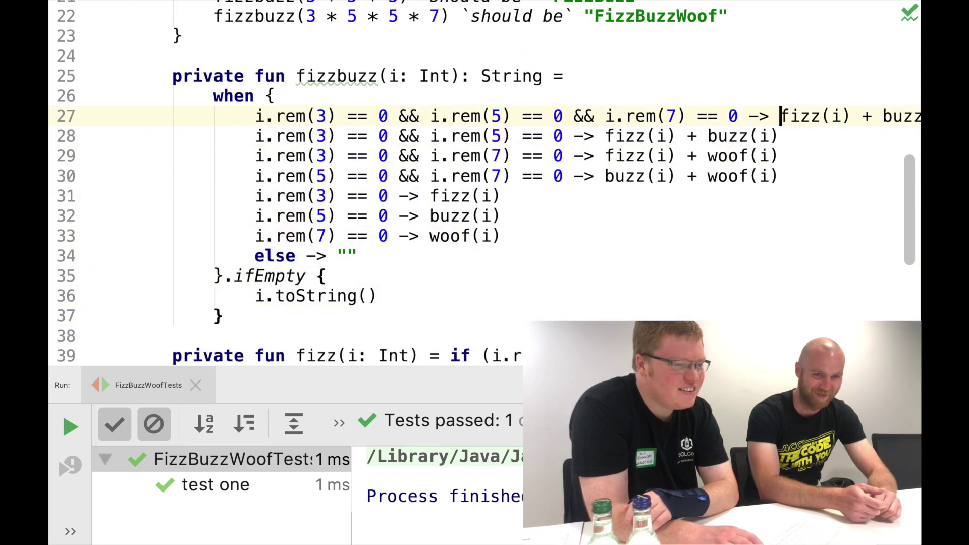
key(End)
key(Home)
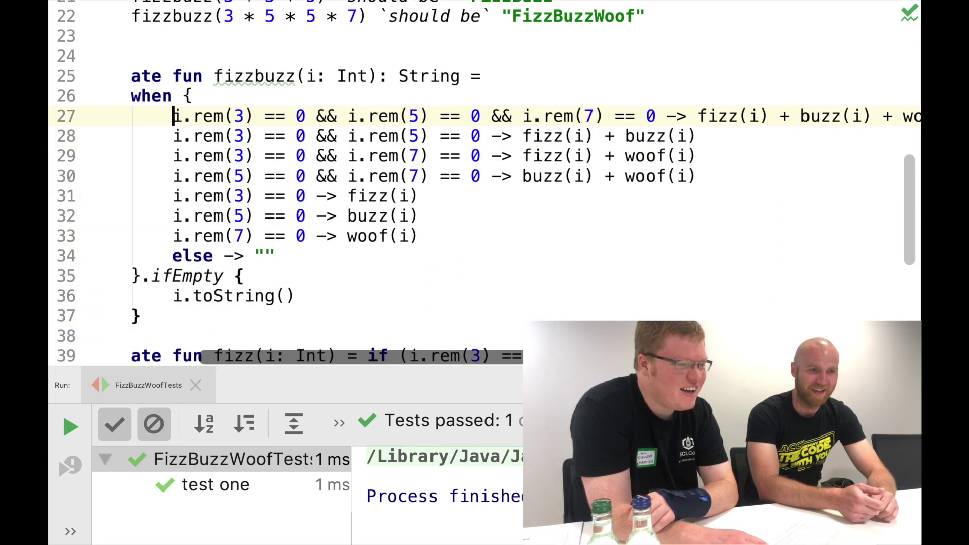
key(Right)
key(Right)
key(Right)
key(Right)
key(Right)
key(Right)
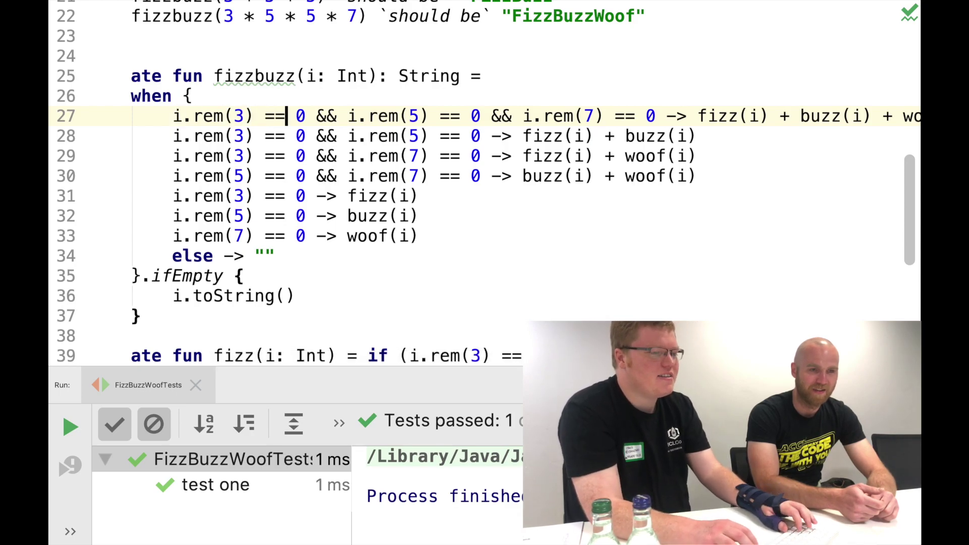
key(BackSpace)
key(BackSpace)
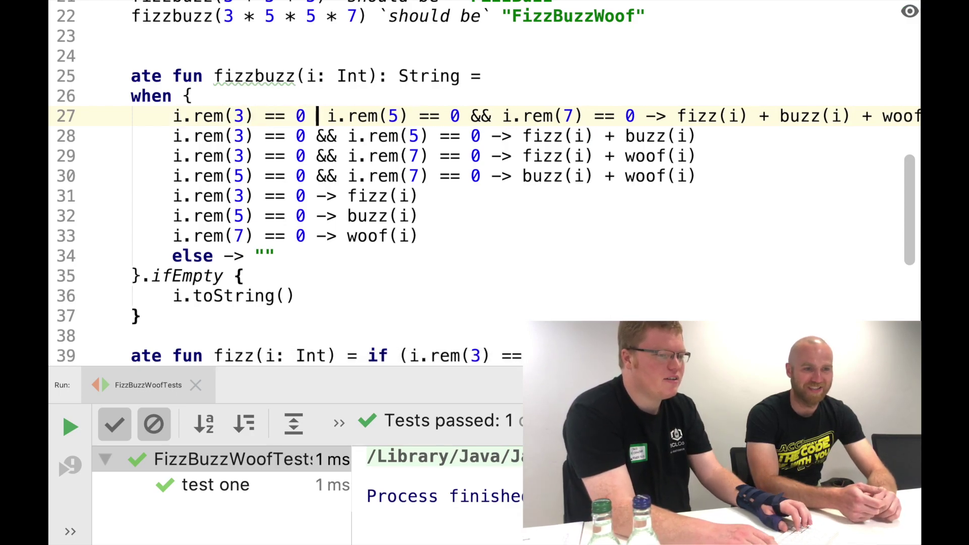
text(||)
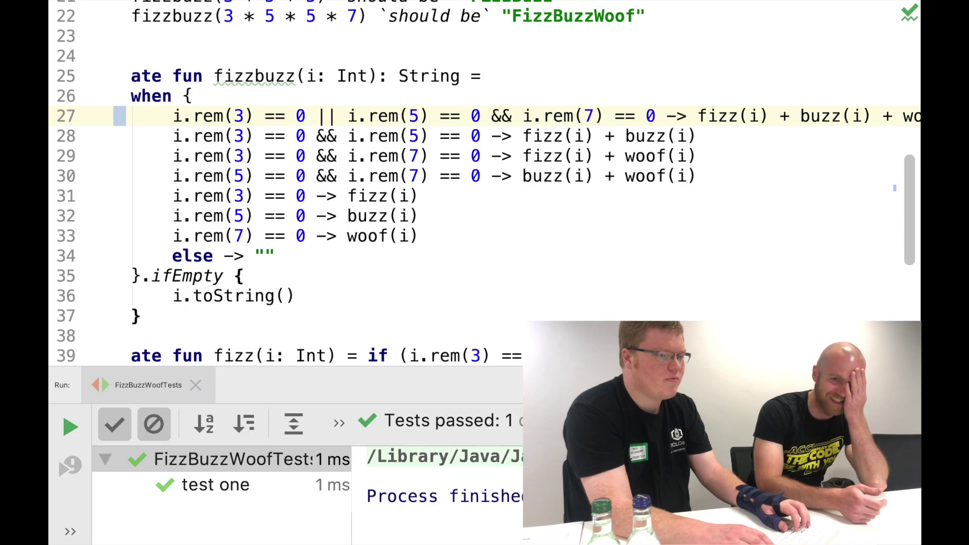
key(Left)
key(Left)
key(Left)
key(Left)
key(Left)
key(Left)
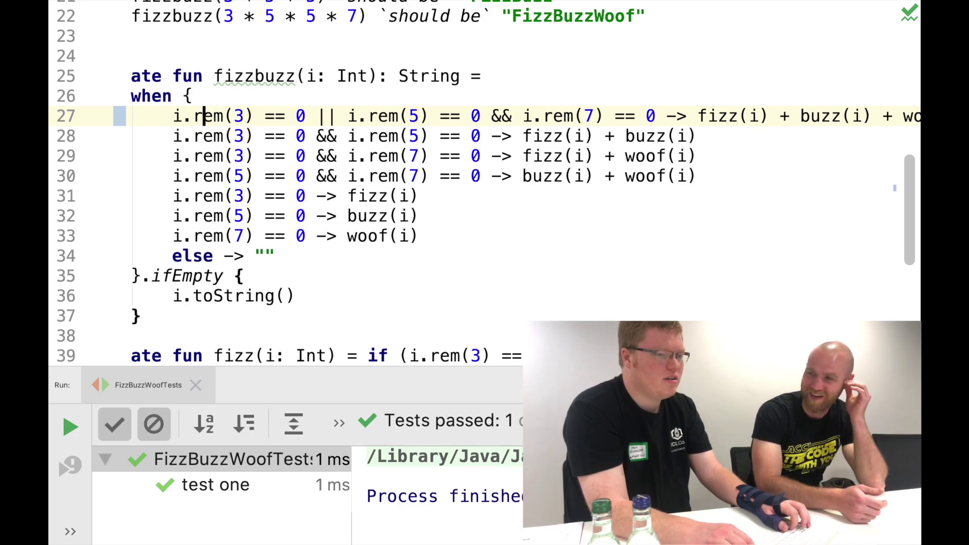
key(Left)
key(Left)
key(Left)
key(Down)
key(Down)
key(Down)
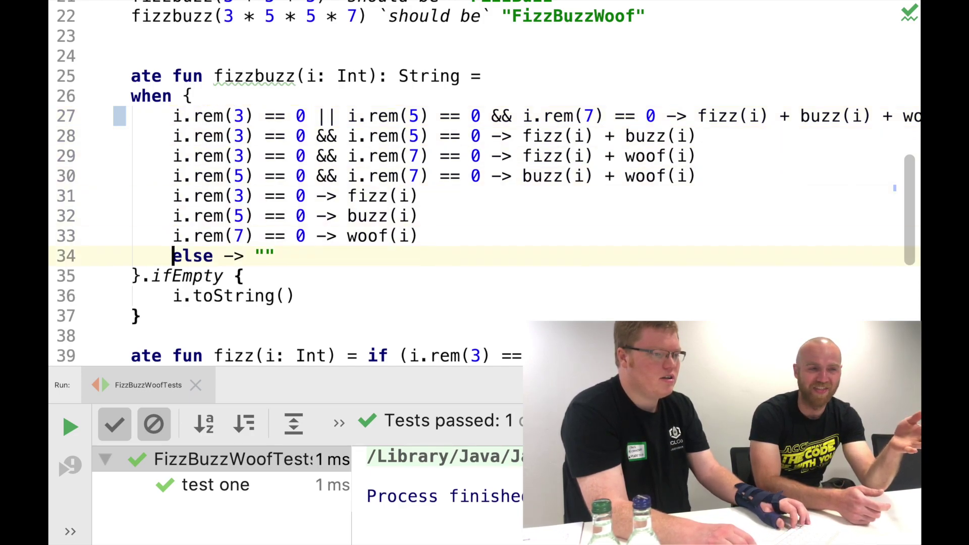
key(Down)
key(Left)
key(Left)
key(Left)
key(shift+Up)
key(shift+Up)
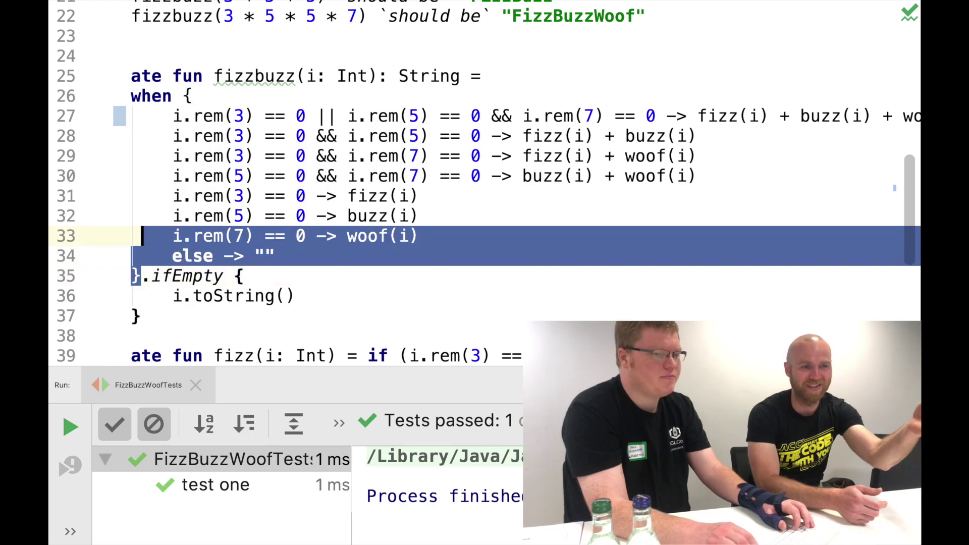
key(shift+Up)
key(shift+Up)
key(shift+Up)
key(shift+Up)
key(shift+Up)
key(shift+Up)
key(shift+End)
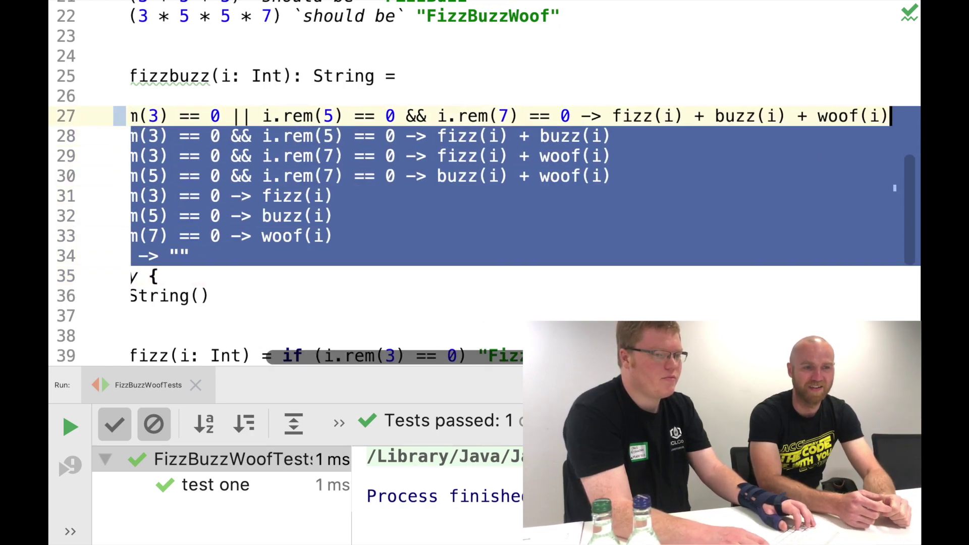
key(BackSpace)
key(Home)
- Delete the condition and the when wrapper, keeping only fizz(i) + buzz(i) + woof(i)
key(alt+shift+Right)
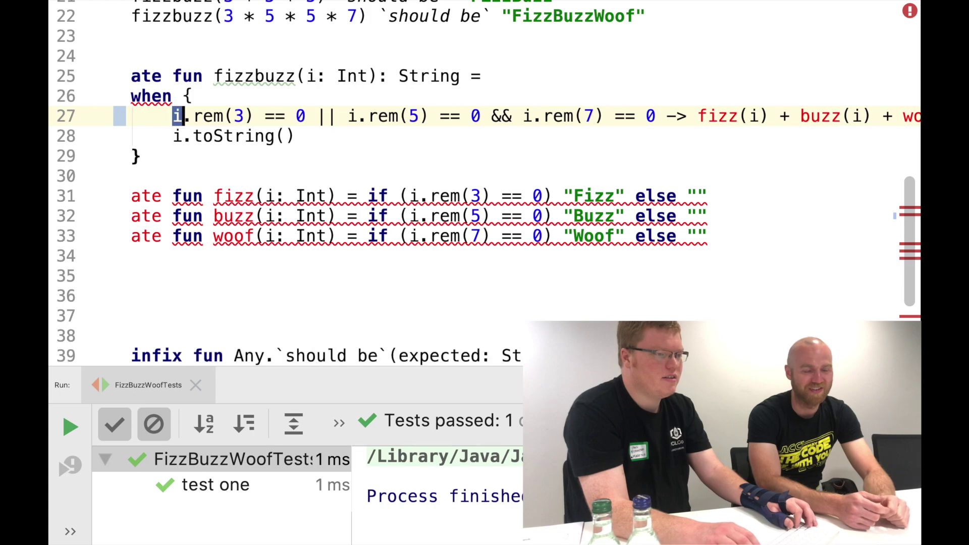
key(alt+shift+Right)
key(alt+shift+Right)
key(alt+shift+Right)
key(alt+shift+Right)
key(alt+shift+Right)
key(alt+shift+Right)
key(alt+shift+Right)
key(alt+shift+Right)
key(alt+shift+Right)
key(alt+shift+Left)
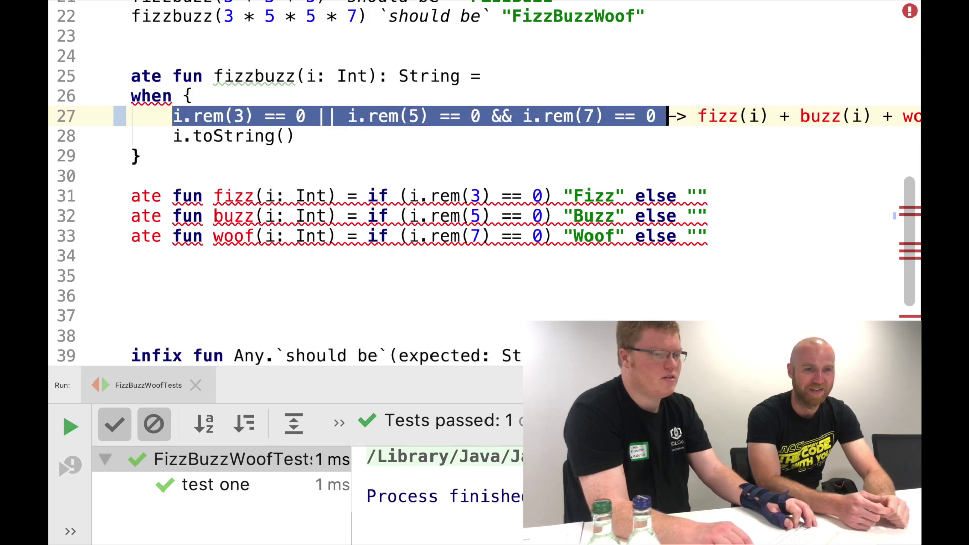
key(alt+shift+Right)
key(BackSpace)
key(Up)
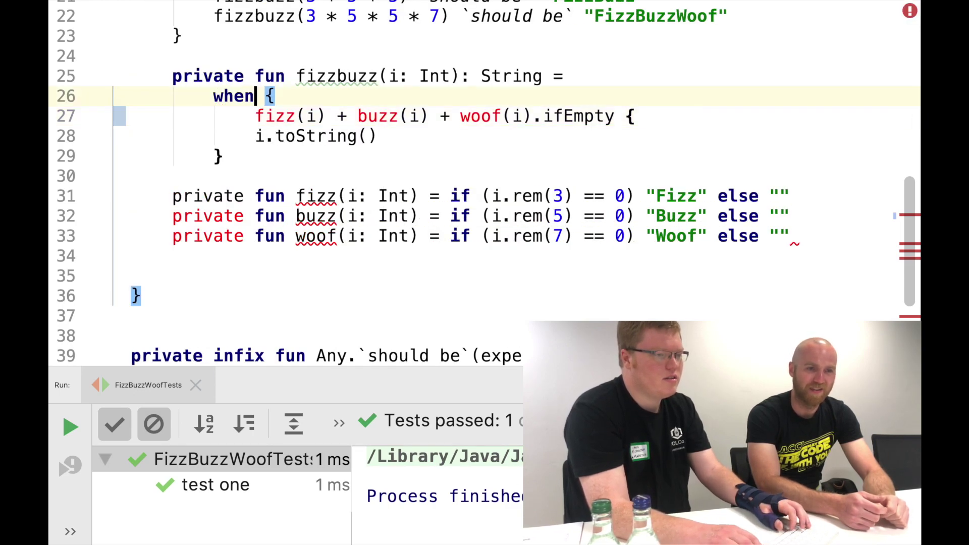
key(alt+BackSpace)
key(alt+BackSpace)
key(Down)
key(Down)
key(Down)
key(Delete)
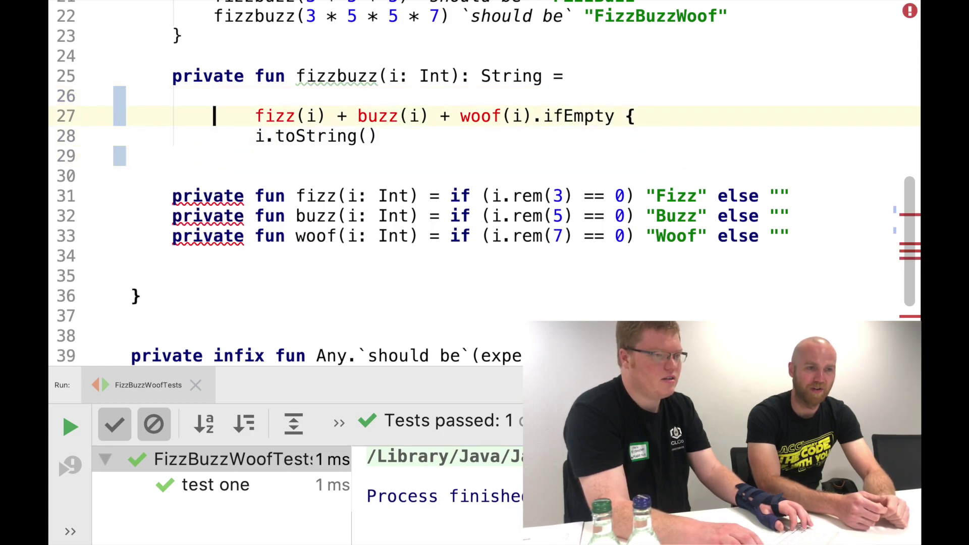
- Dedent the concatenation and wrap it as (…).ifEmpty { i.toString() }
key(BackSpace)
text(()
key(End)
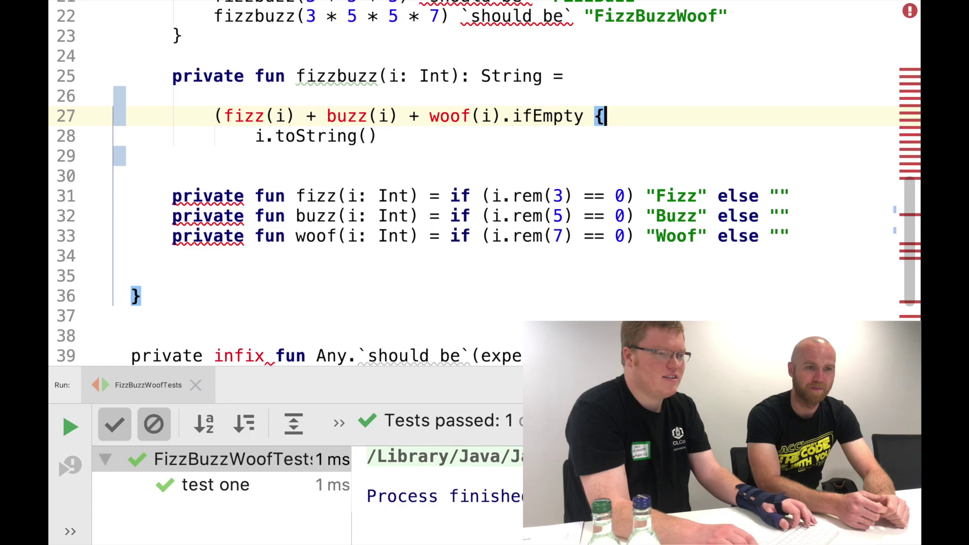
key(alt+Left)
key(alt+Left)
key(Left)
key(Left)
key(Left)
text())
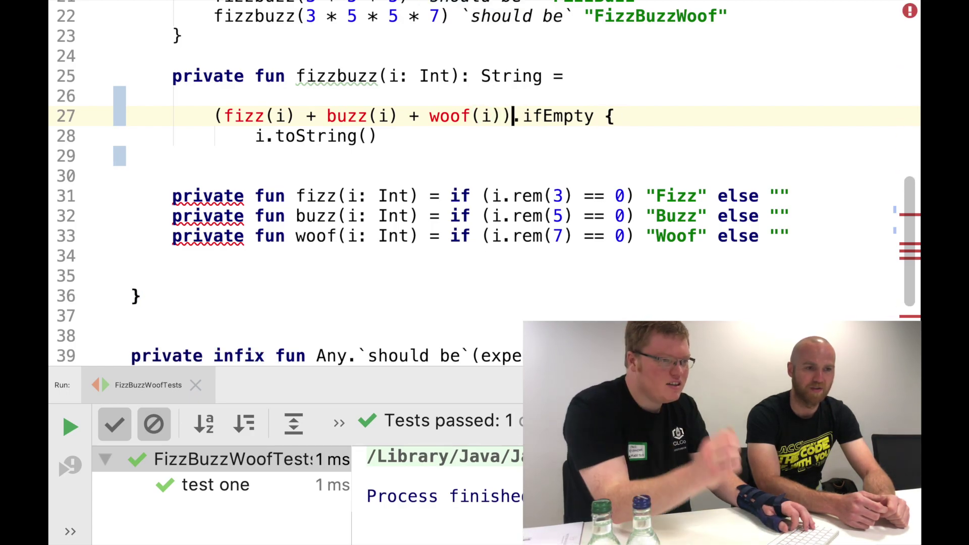
key(Return)
text(})
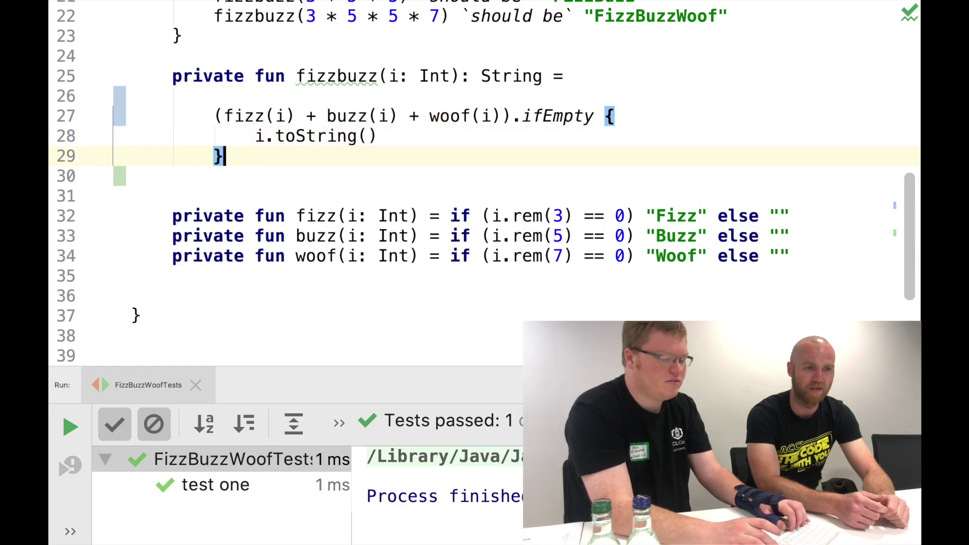
- Join the expression onto the fizzbuzz declaration, reformat it, and rerun the passing tests
key(Up)
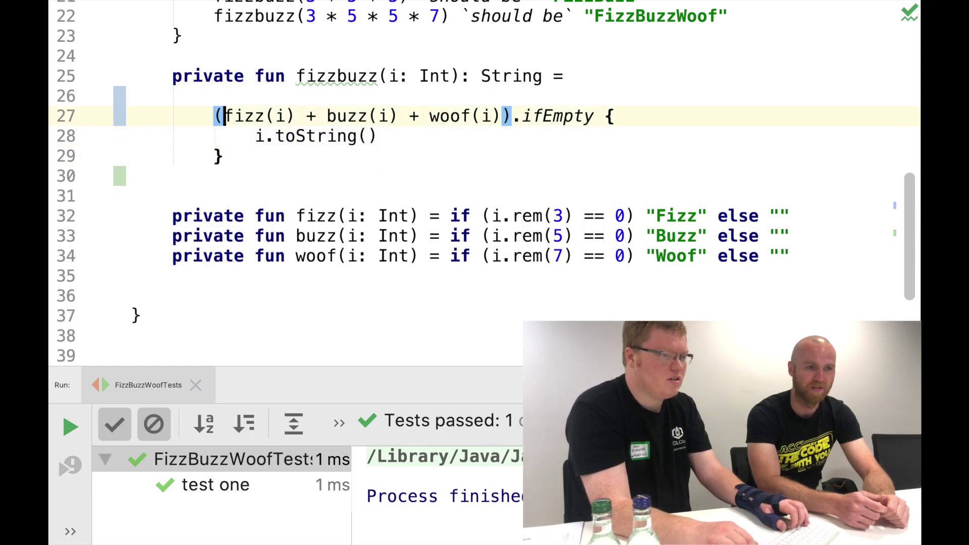
key(shift+Up)
key(shift+Left)
key(BackSpace)
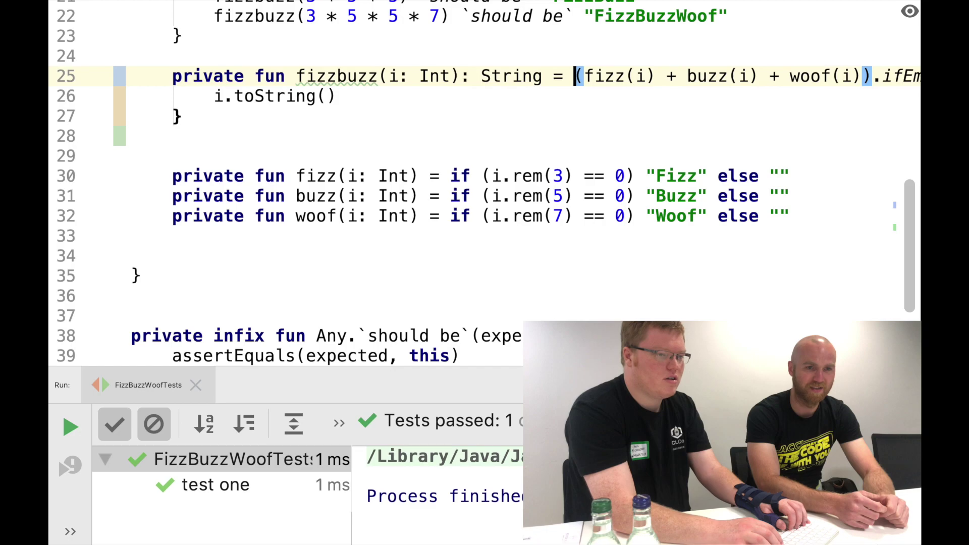
key(super+alt+l)
key(Return)
key(super+alt+l)
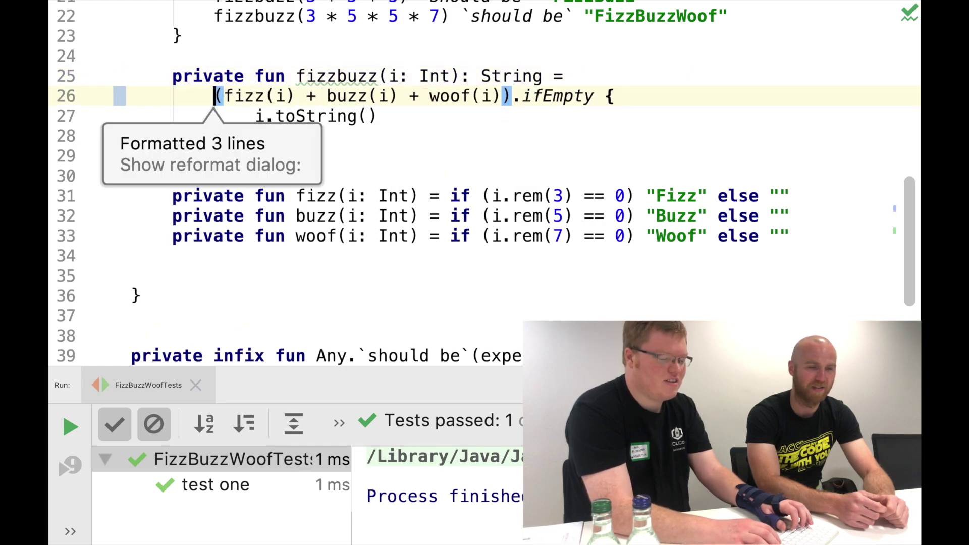
key(ctrl+r)
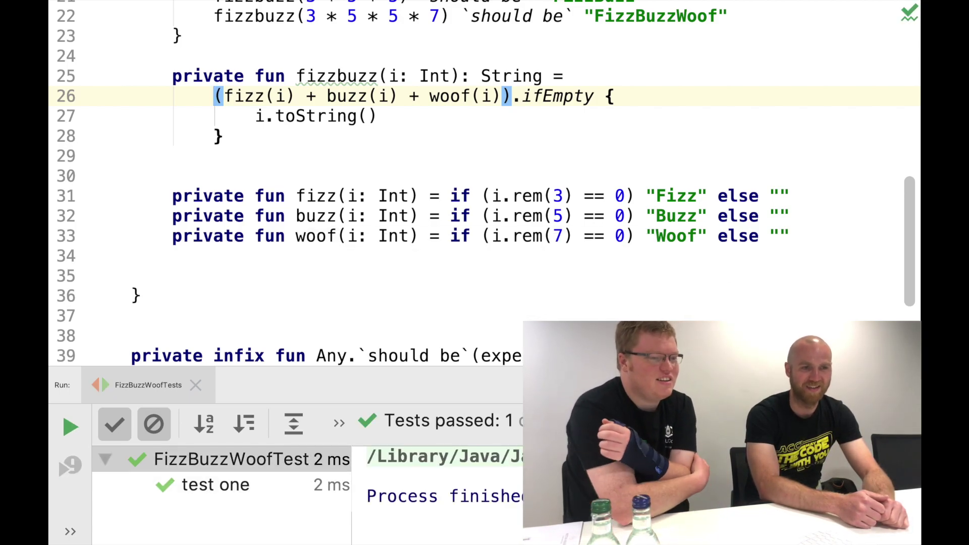
- Extract fizz's divisor 3 into a local variable named other
key(Down)
key(Down)
key(Down)
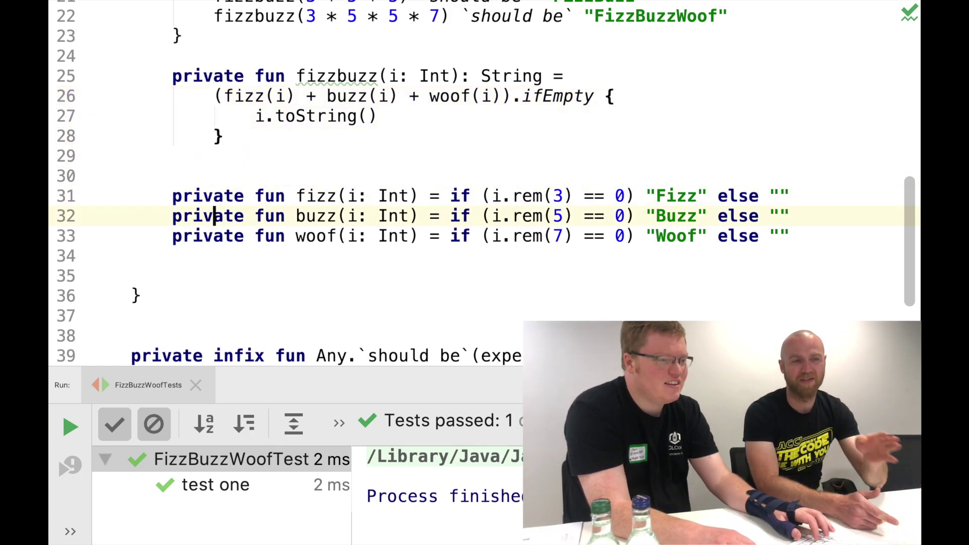
key(Up)
key(Up)
key(End)
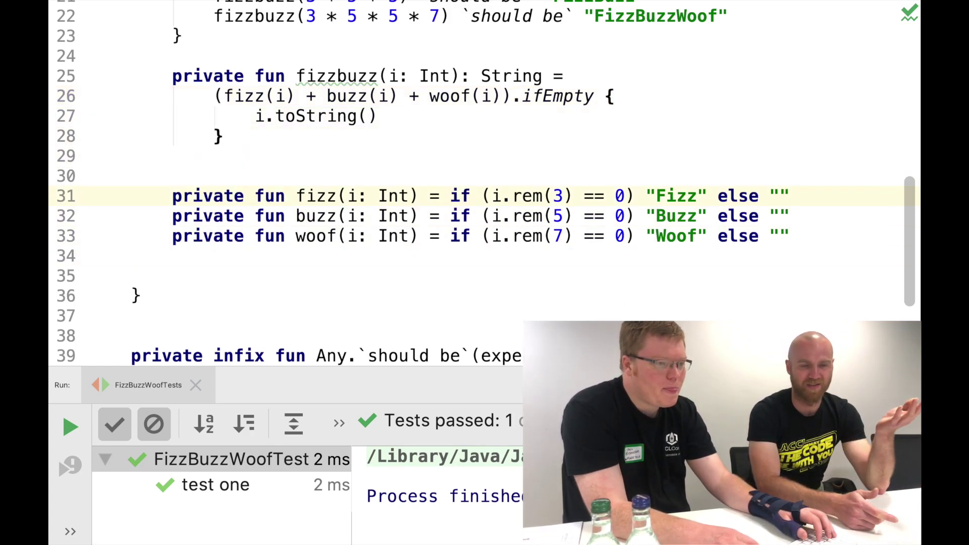
key(alt+Left)
key(alt+Left)
key(alt+Left)
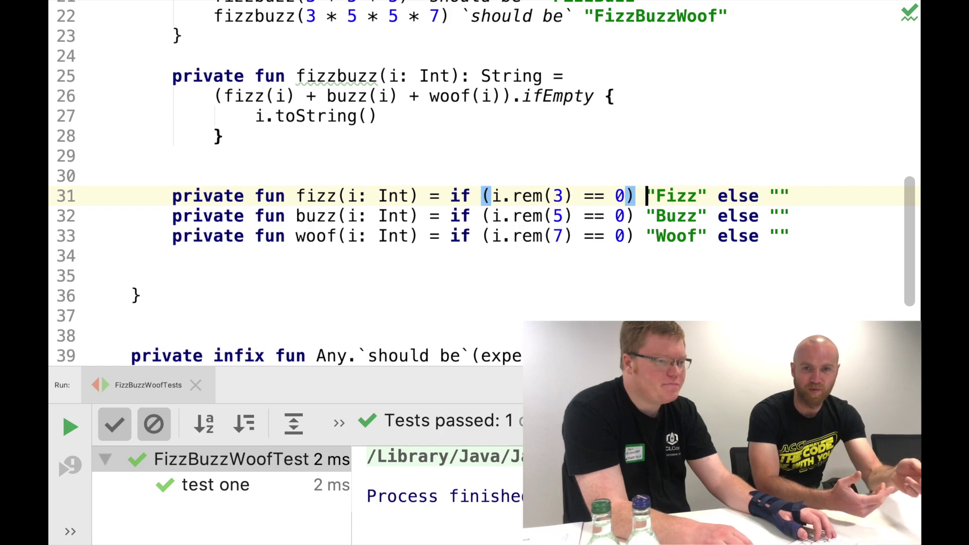
key(alt+Left)
key(alt+Left)
key(shift+alt+Left)
key(Left)
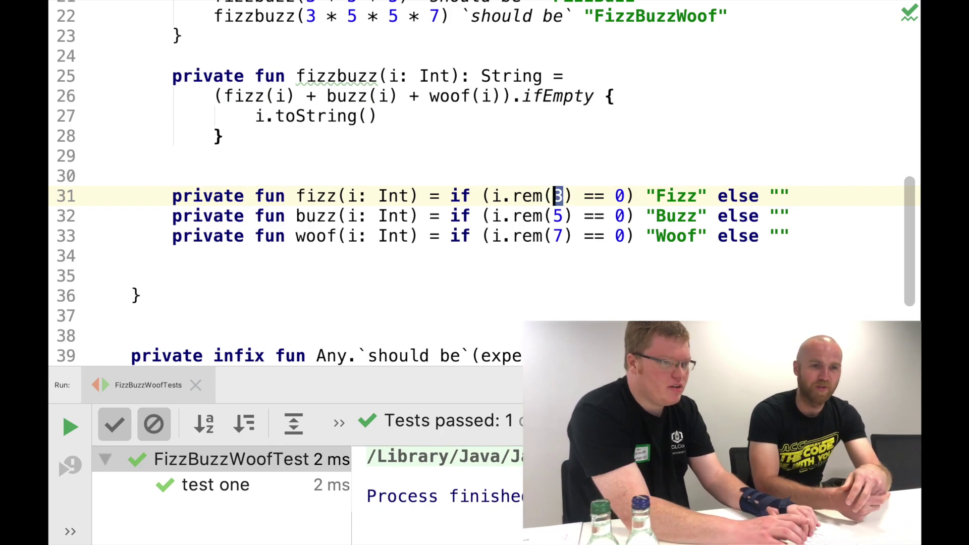
key(super+alt+v)
key(Return)
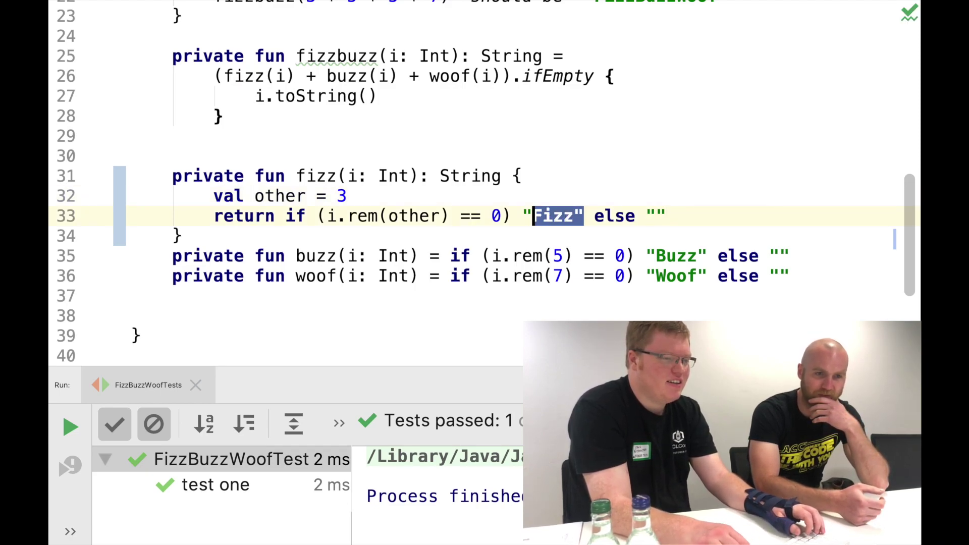
- Extract "Fizz" into a local val s above fizz's return and select the if-else block
key(super+alt+v)
key(Return)
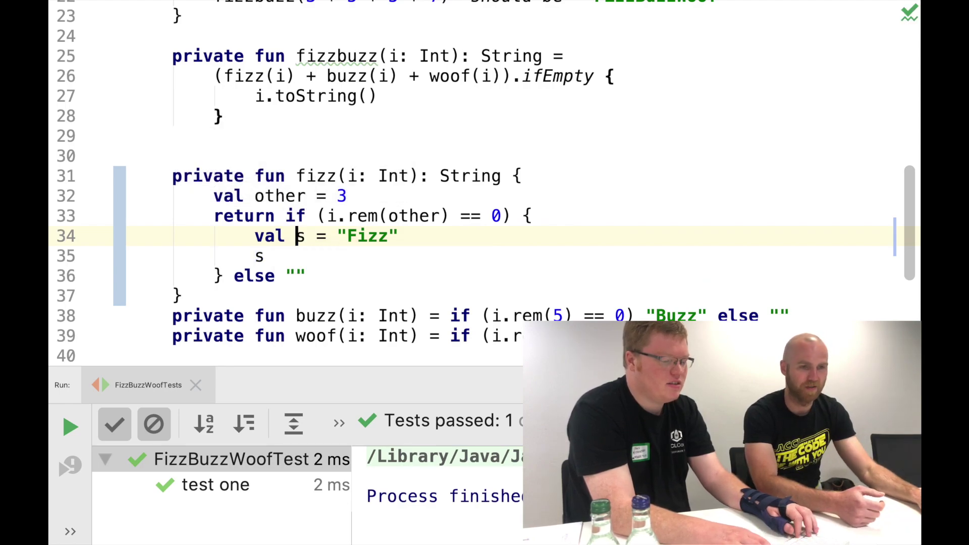
key(alt+shift+Up)
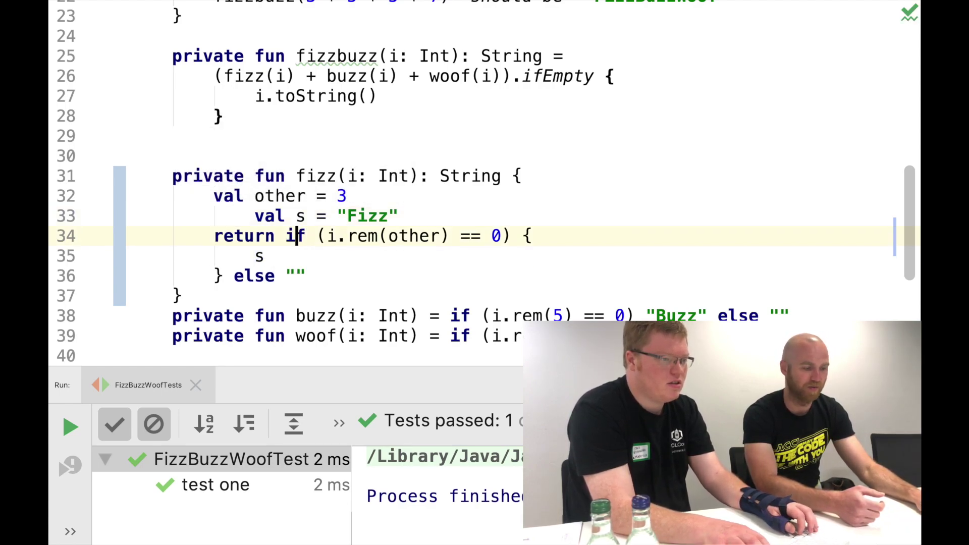
key(shift+Down)
key(shift+Down)
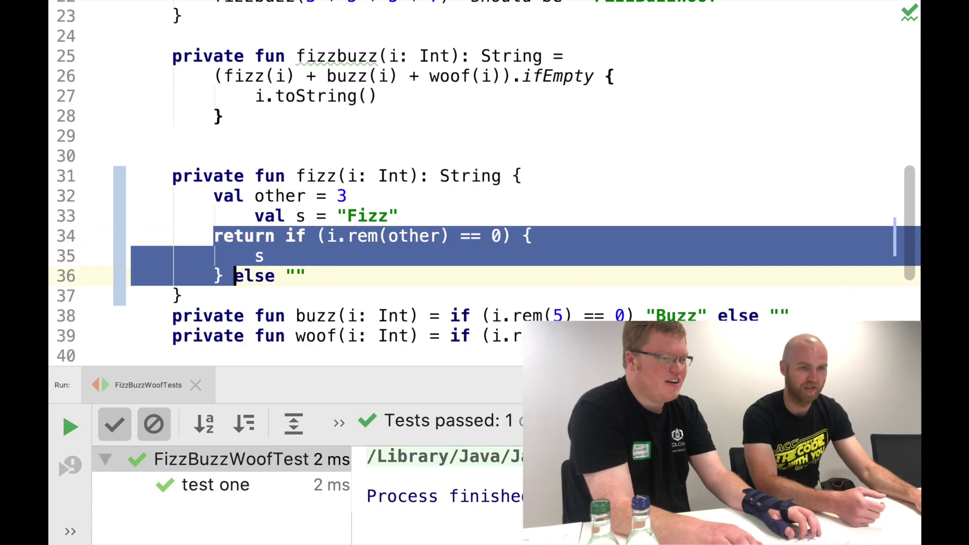
- Extract the return if-else into a new helper function woord(i, other, s)
key(super+alt+m)
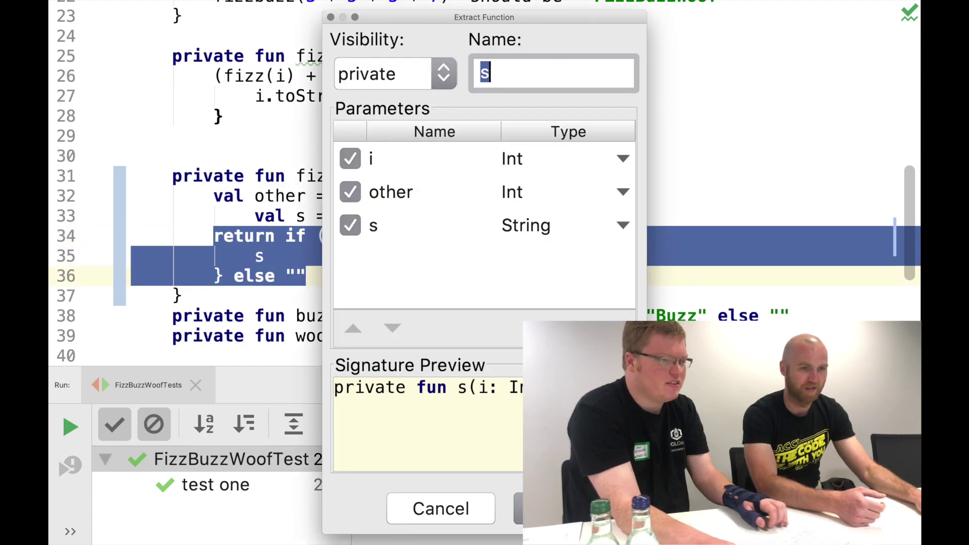
text(oor)
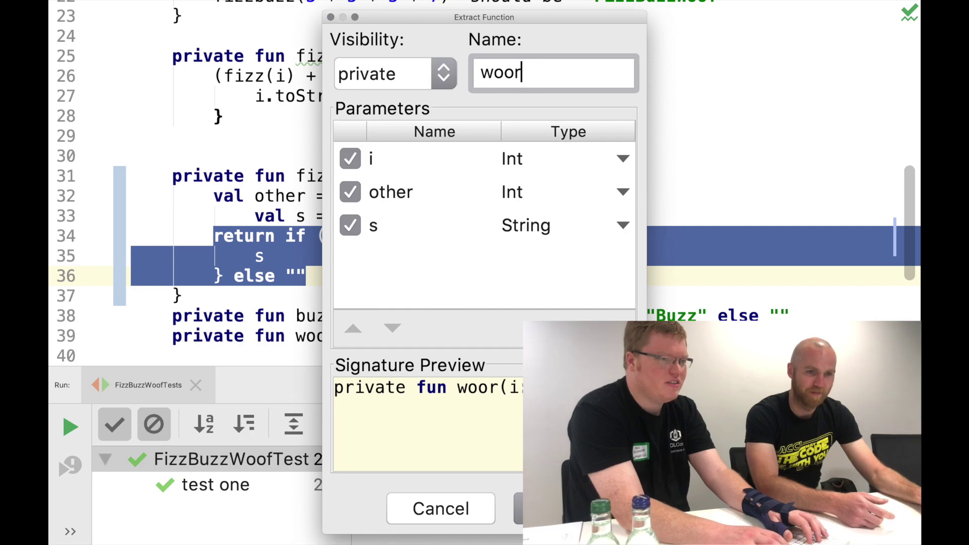
text(drd)
key(Return)
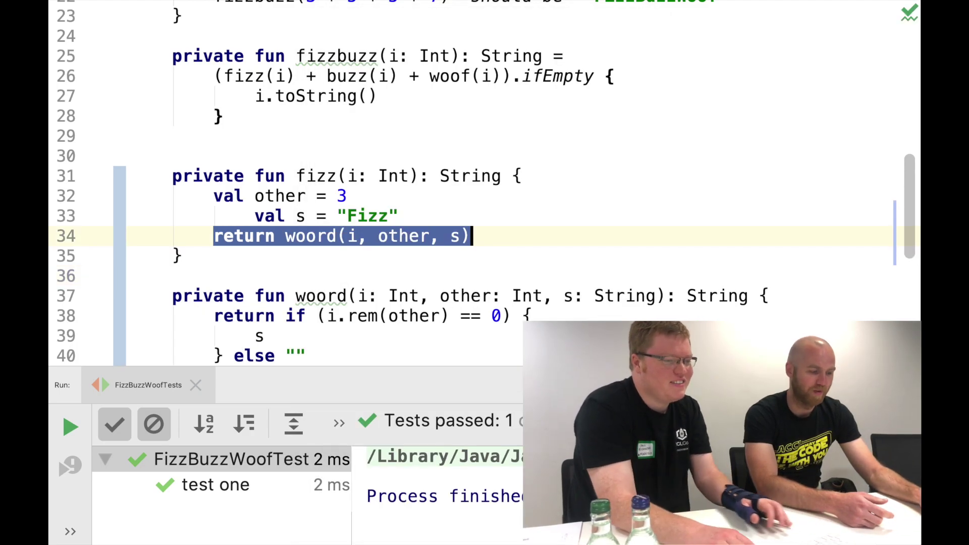
key(Up)
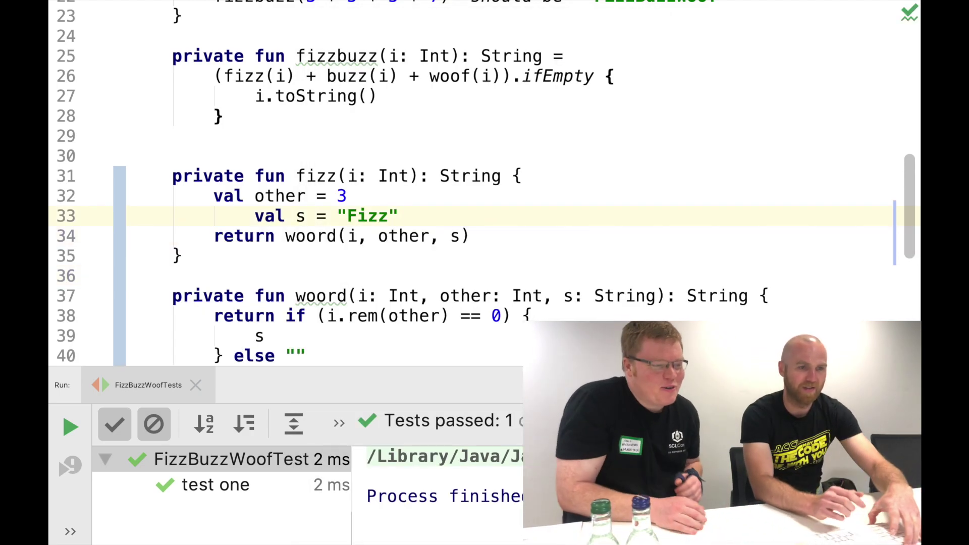
key(Down)
key(Down)
key(Down)
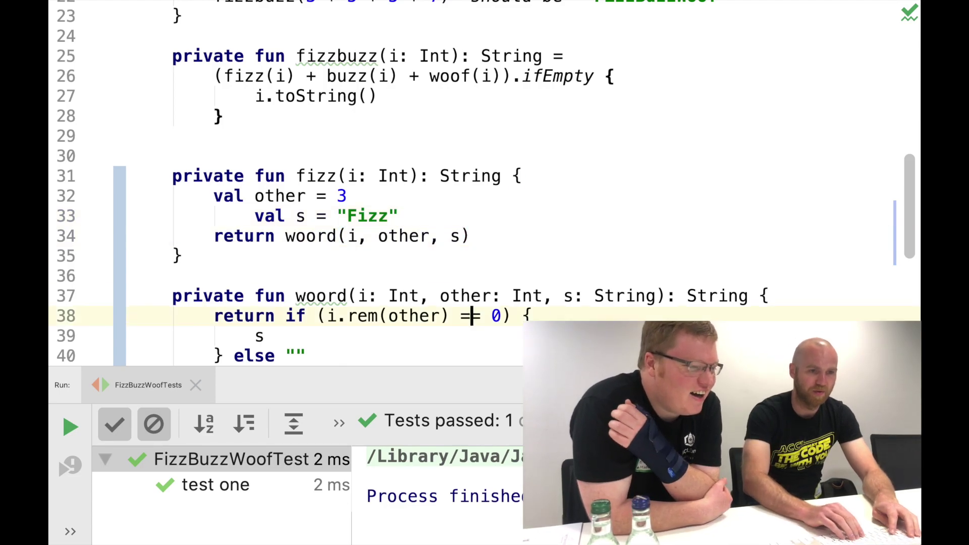
key(Down)
key(Down)
key(Down)
key(shift+Escape)
key(Up)
key(Up)
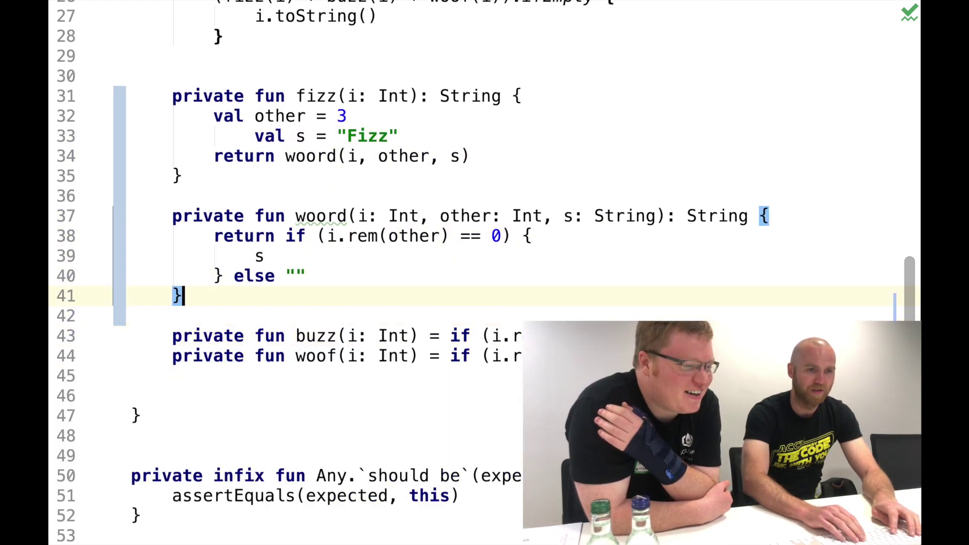
key(Up)
key(Up)
key(Up)
key(Down)
key(alt+Right)
key(alt+Right)
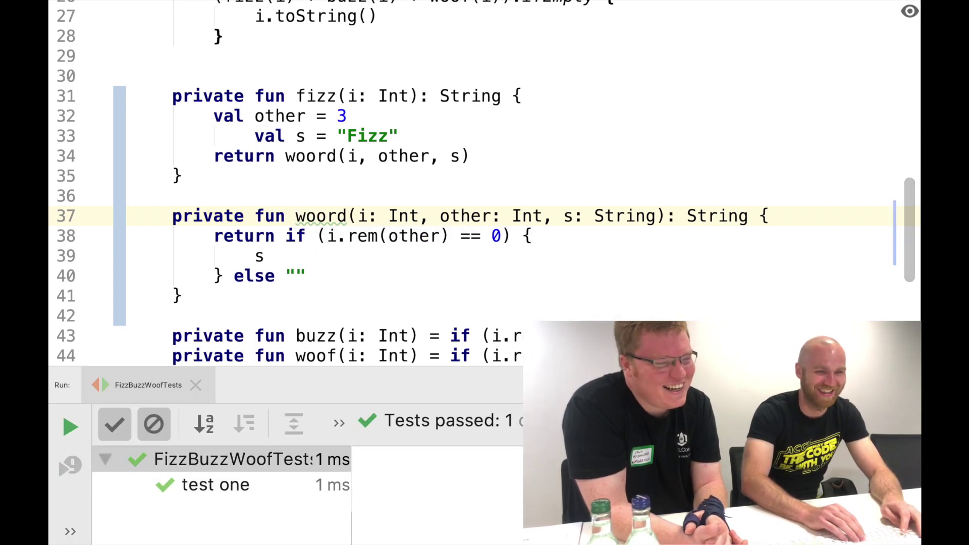
- Fix the Fizz variable's indentation and collapse woord's if onto one line
key(shift+Escape)
key(Up)
key(Up)
key(Up)
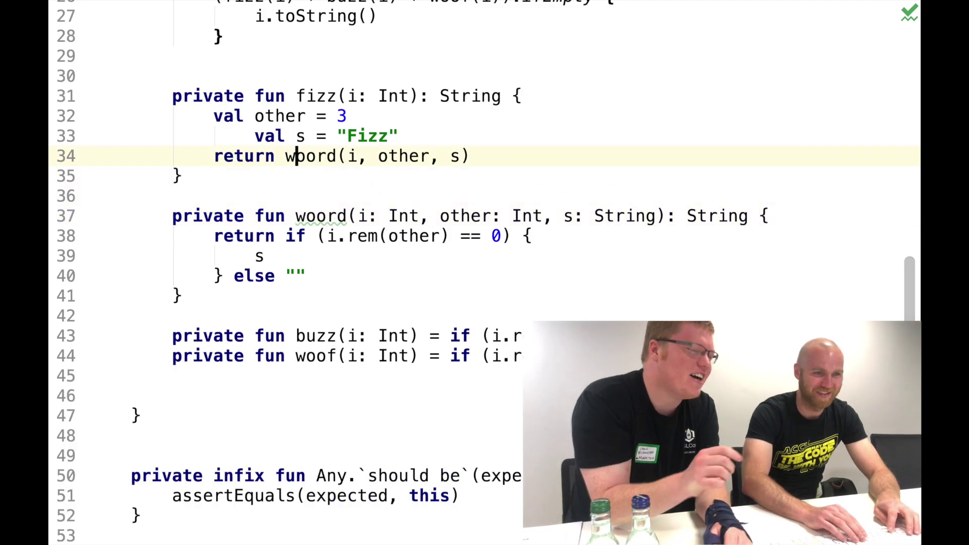
key(Up)
key(shift+Tab)
key(Down)
key(Down)
key(Down)
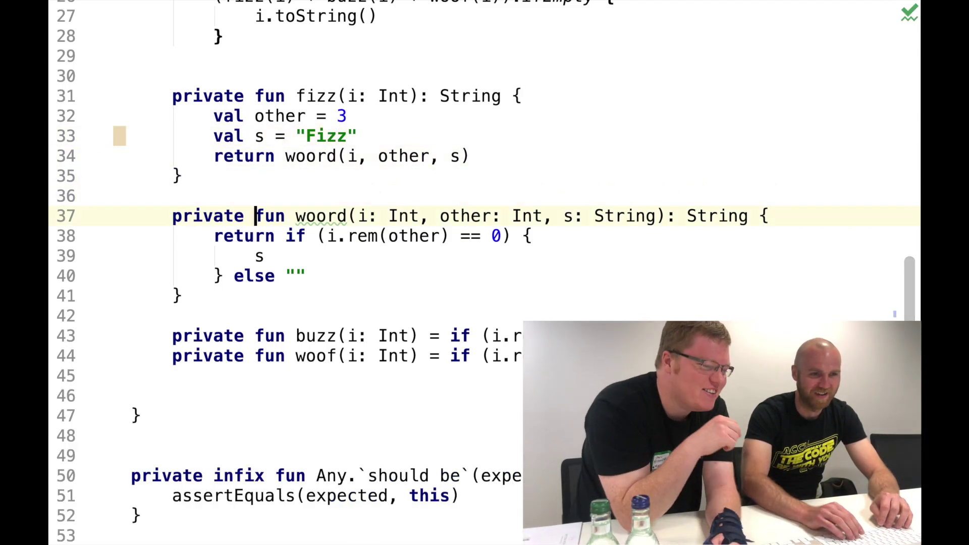
key(alt+Return)
key(Return)
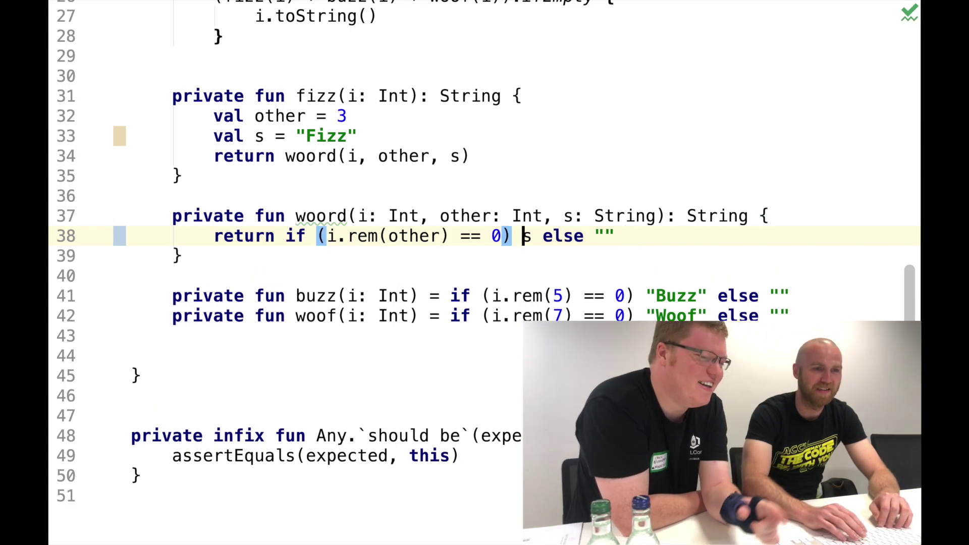
key(Up)
key(Home)
key(alt+Right)
key(alt+Right)
key(alt+Right)
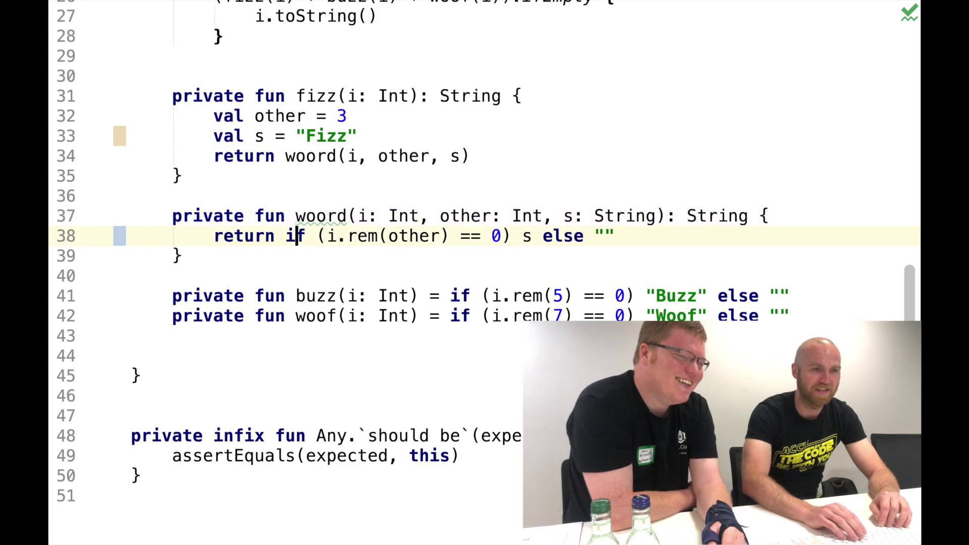
- Replace the s argument in fizz's woord call with the "Fizz" literal
key(Up)
key(Up)
key(Up)
key(Up)
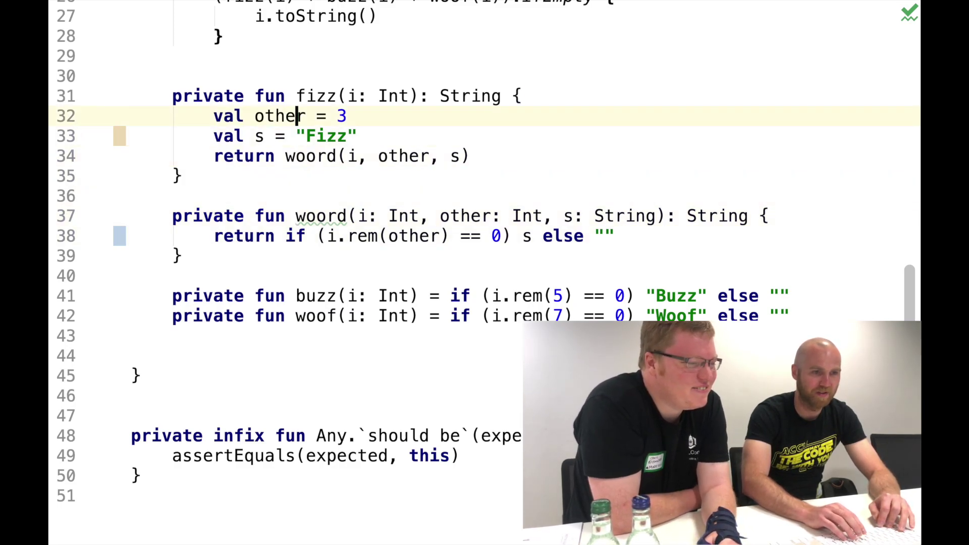
key(ctrl+Left)
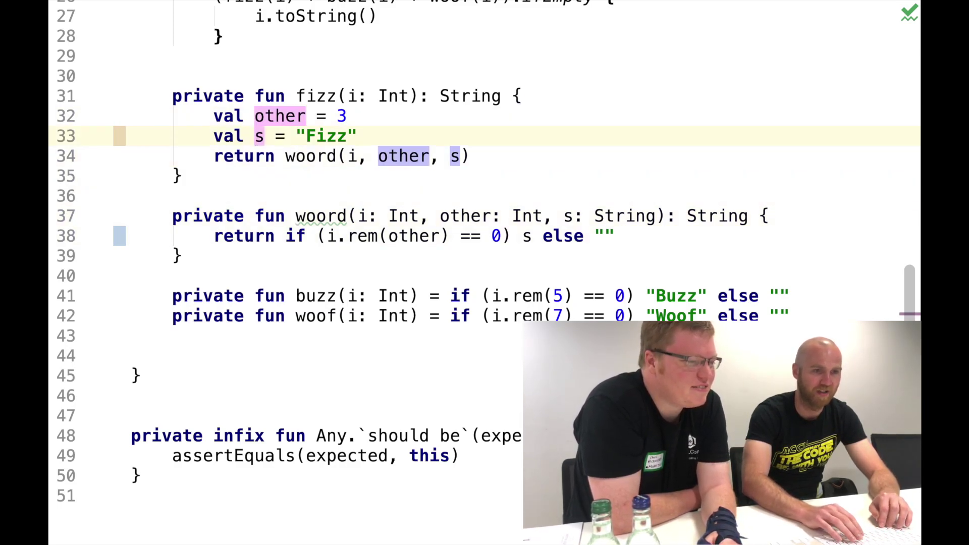
key(End)
key(Left)
key(Left)
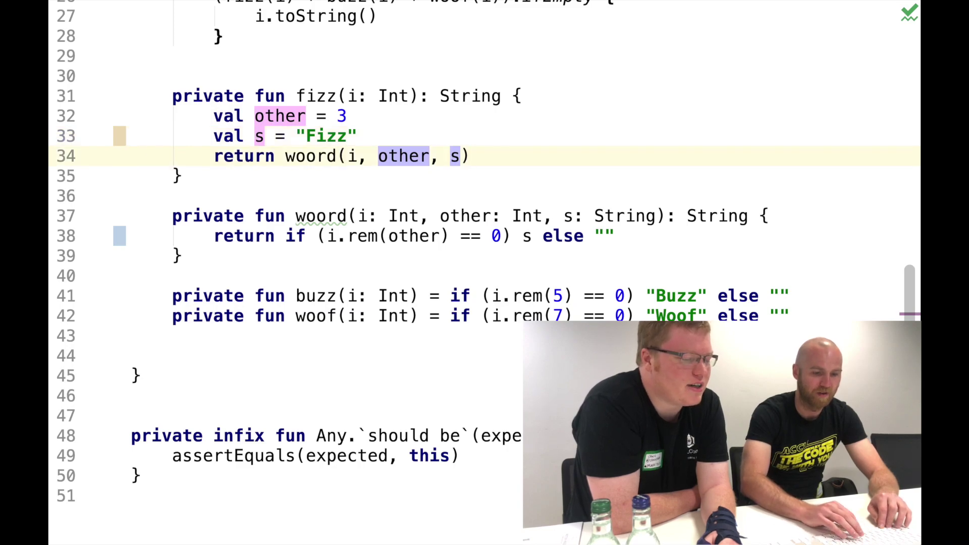
key(alt+Return)
key(Escape)
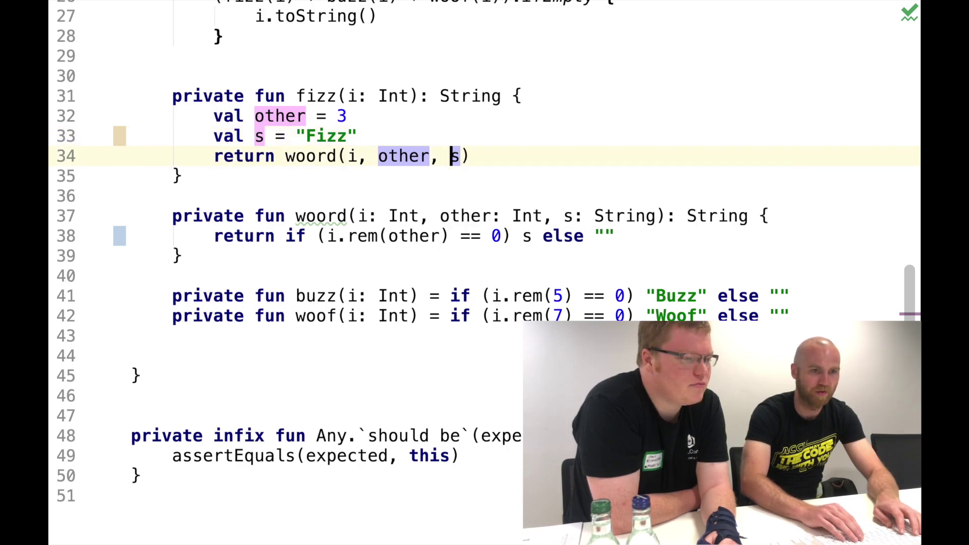
key(BackSpace)
text("Fi)
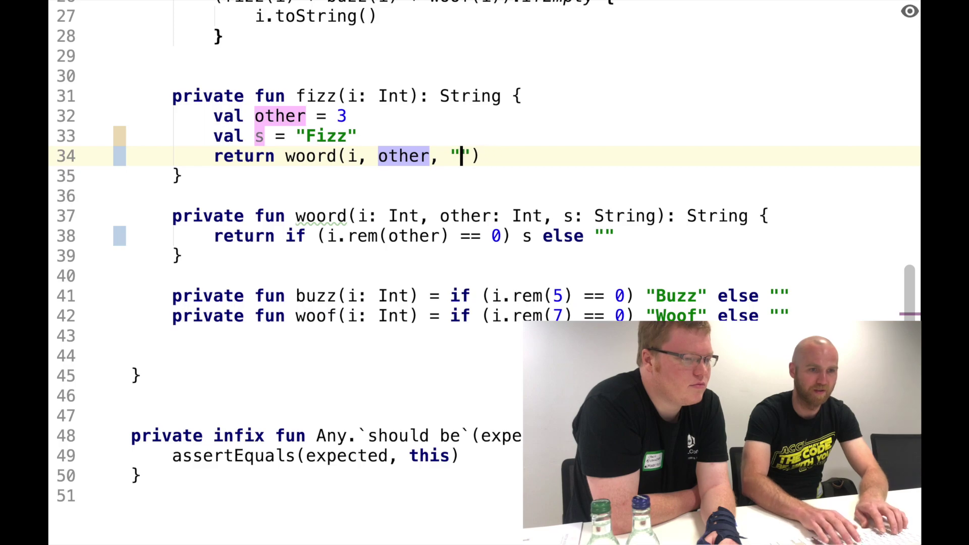
text(zz)
- Delete fizz's unused Fizz and other lines, passing 3 directly, and move woord below woof
key(super+BackSpace)
key(Up)
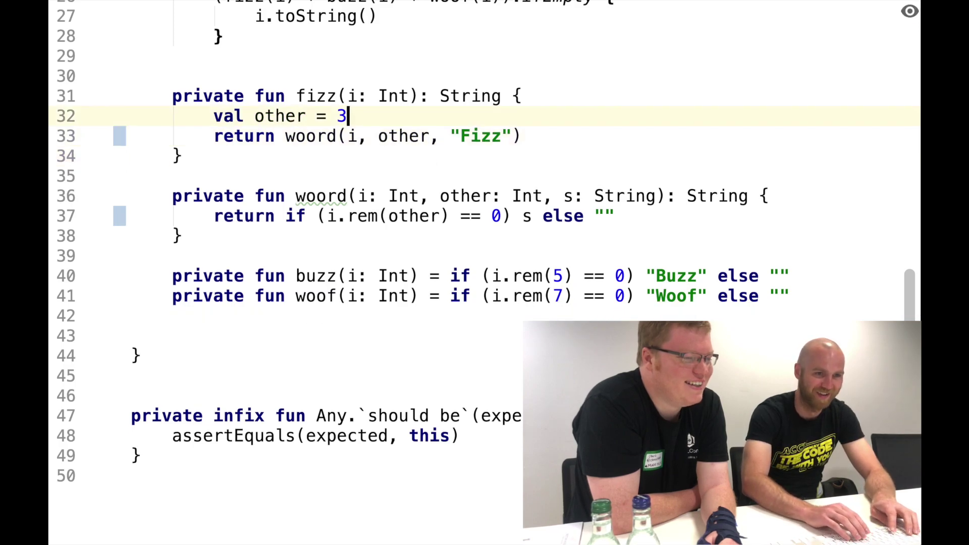
key(alt+Up)
text(3)
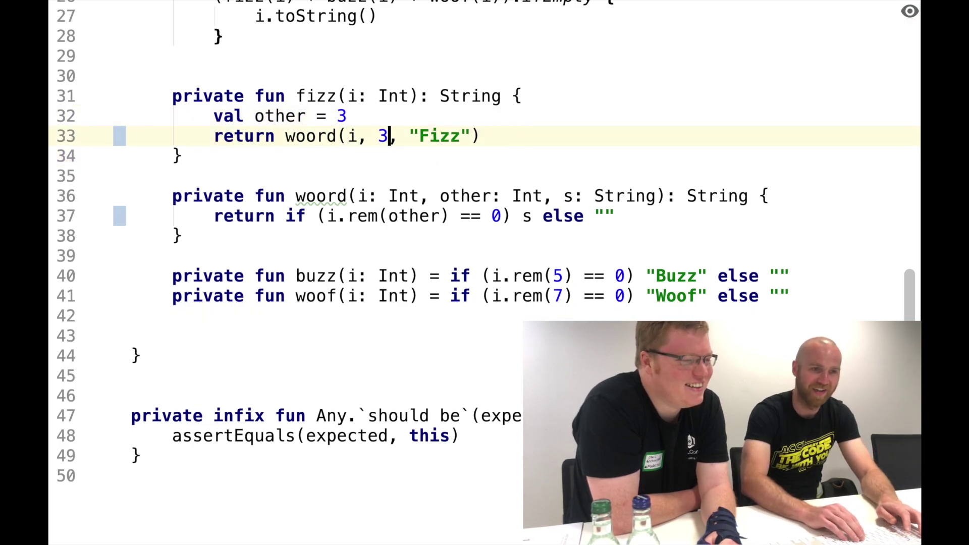
key(super+BackSpace)
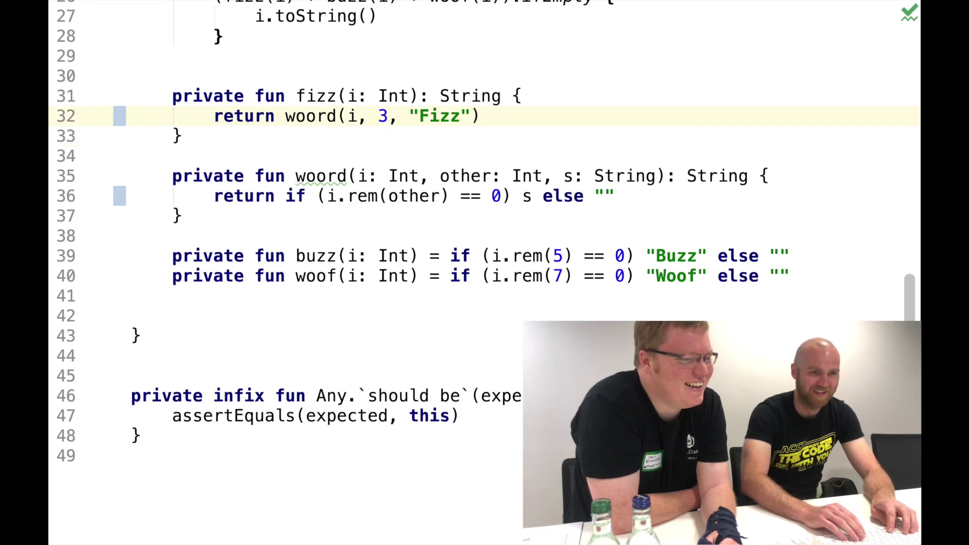
key(Down)
key(Down)
key(Down)
key(super+shift+Down)
key(super+shift+Down)
- Tidy the blank lines between the functions around the moved woord
key(Up)
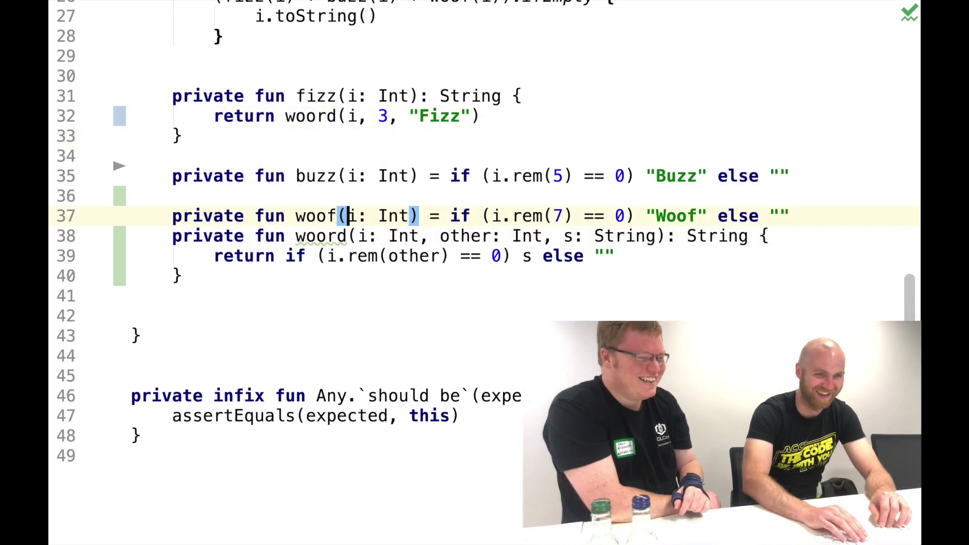
key(Up)
key(super+BackSpace)
key(shift+Return)
key(Up)
key(Up)
key(Up)
- Convert fizz to a one-line expression body without the String return type
key(super+BackSpace)
key(Up)
key(Up)
key(End)
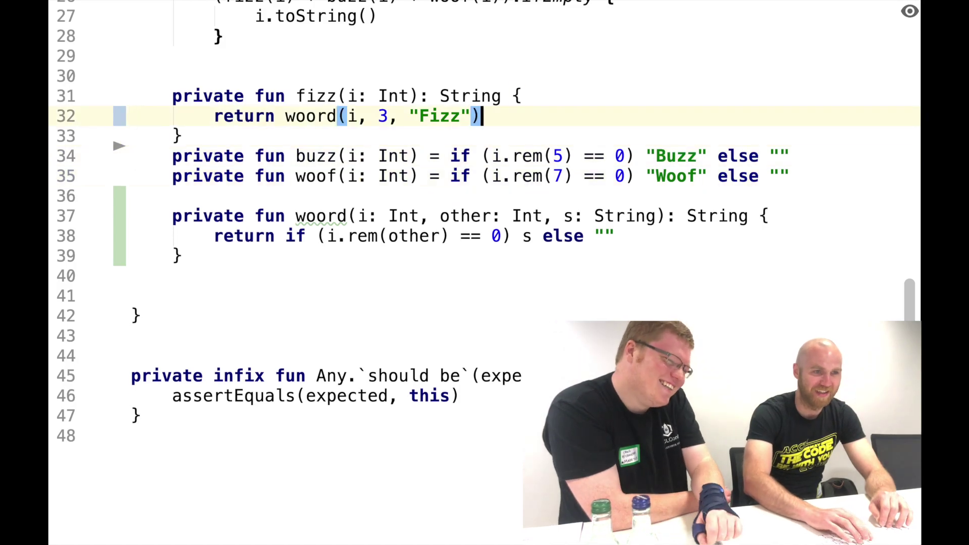
key(alt+Return)
key(Return)
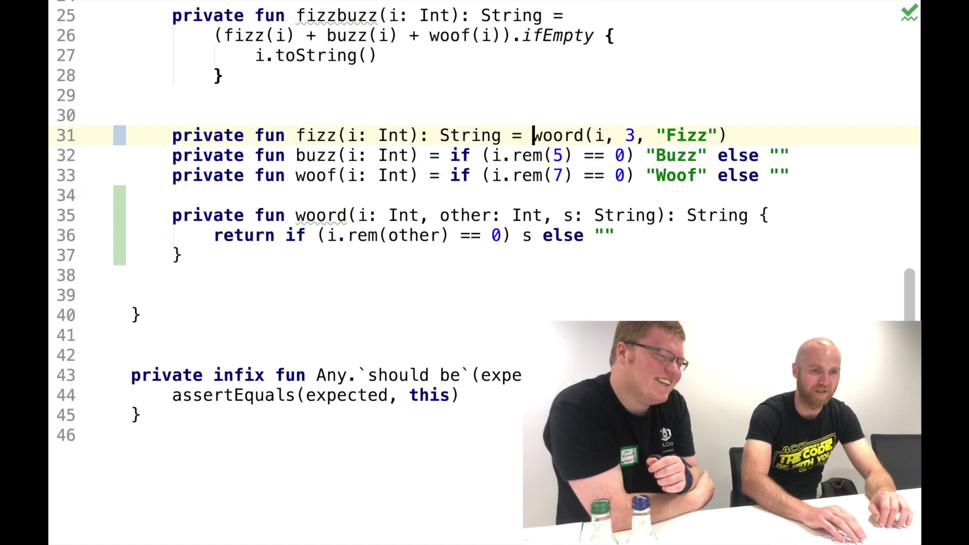
key(alt+Left)
key(alt+Left)
key(alt+Left)
key(shift+alt+Right)
key(shift+alt+Right)
key(BackSpace)
- Replace buzz's if-expression with woord(i, 5, "Buzz")
key(Down)
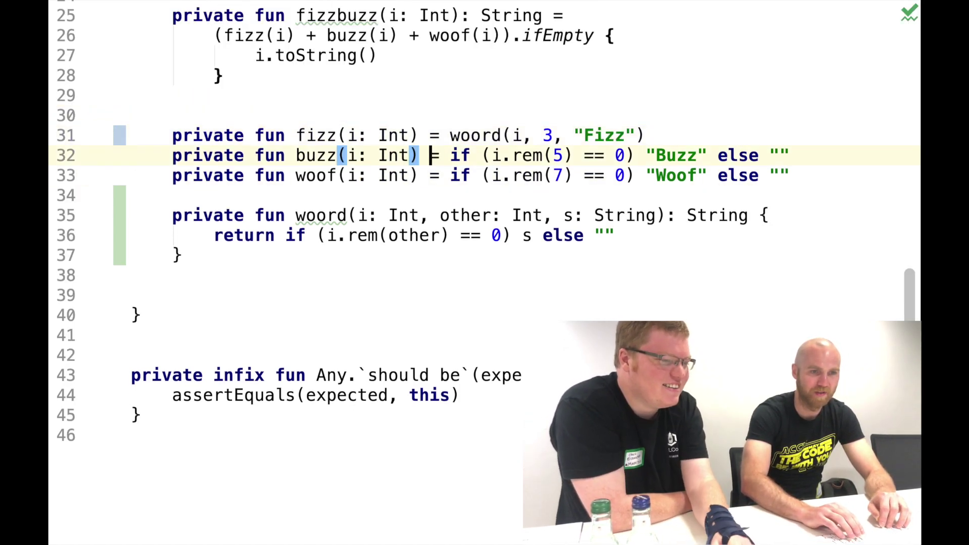
key(alt+Right)
key(shift+alt+Right)
key(shift+alt+Right)
key(shift+alt+Right)
key(shift+alt+Right)
key(shift+alt+Right)
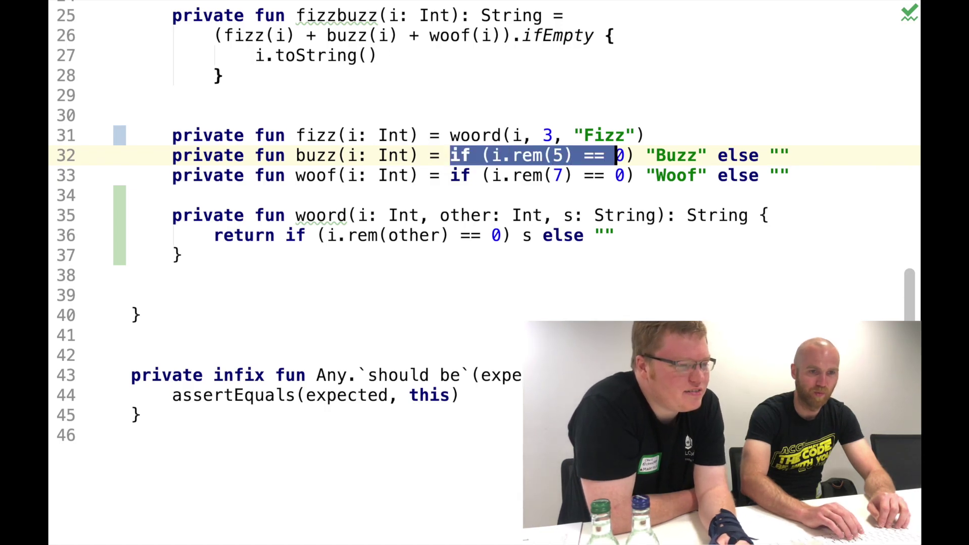
text(woord)
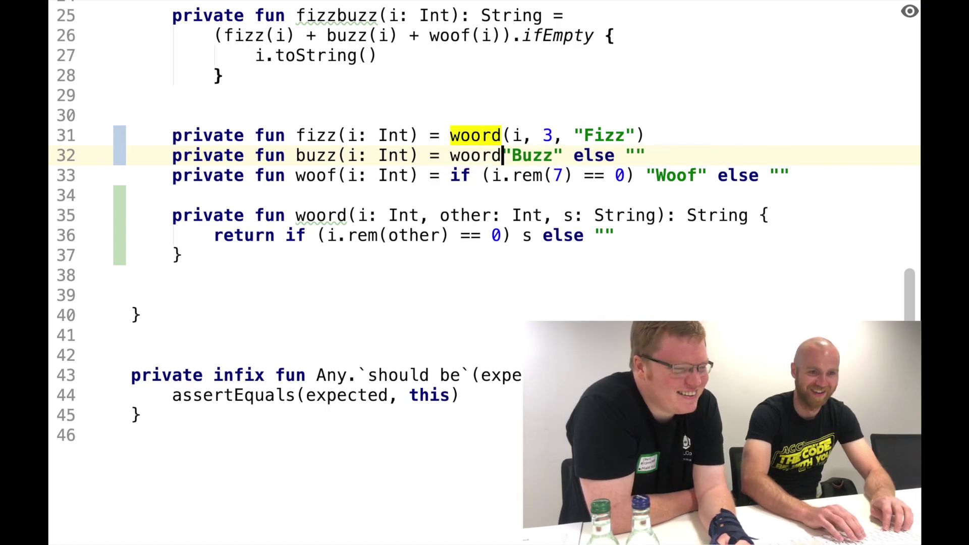
text((i, 5,"Buzz")
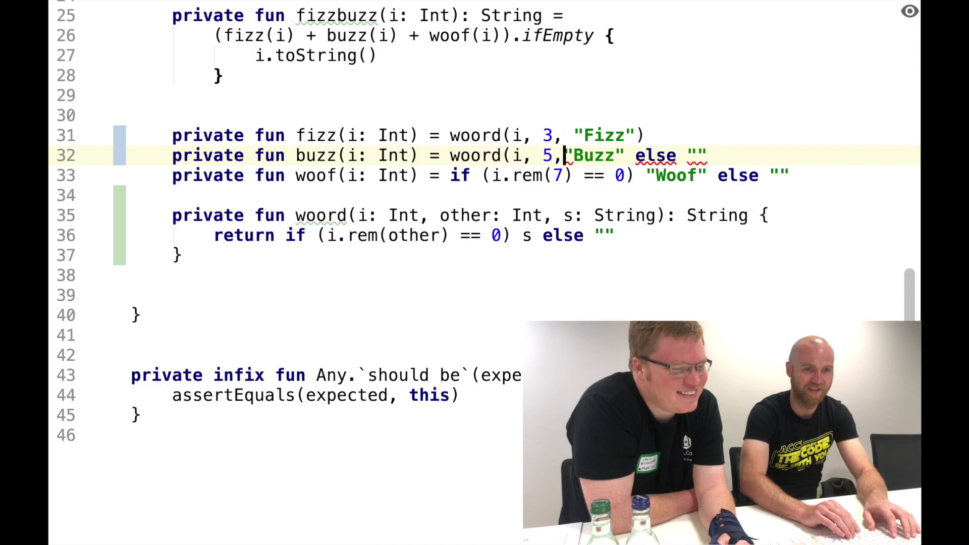
key(Right)
key(Left)
key(shift+End)
text())
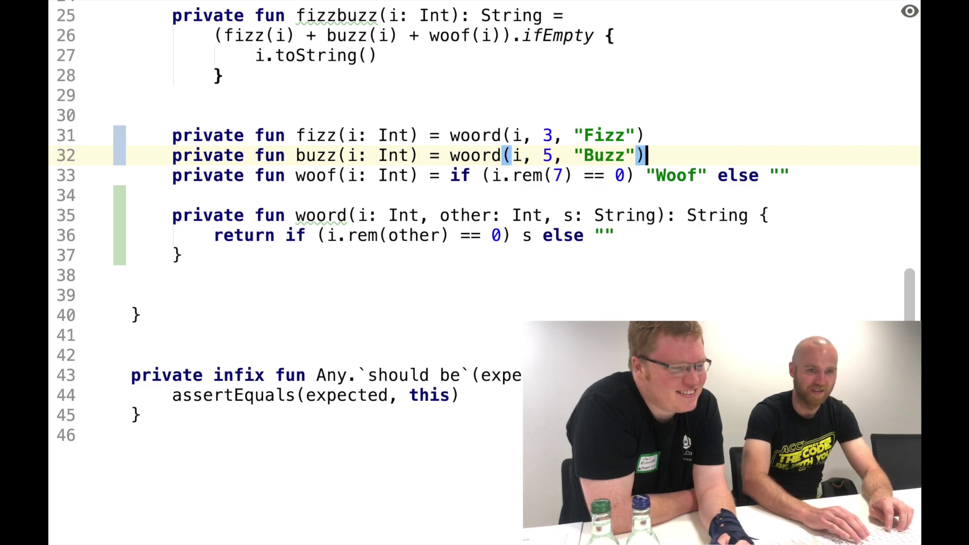
- Replace woof's if-expression with woord(i, 5, "Woof") and run the tests, which fail
key(Down)
key(Left)
key(Left)
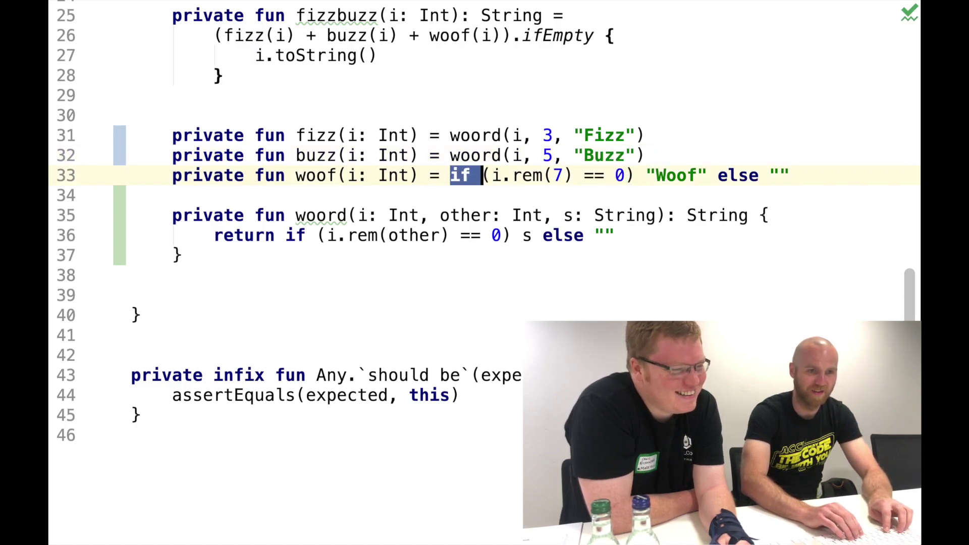
key(ctrl+shift+Right)
key(ctrl+shift+Right)
key(ctrl+shift+Right)
key(ctrl+shift+Right)
key(ctrl+shift+Right)
text(woof)
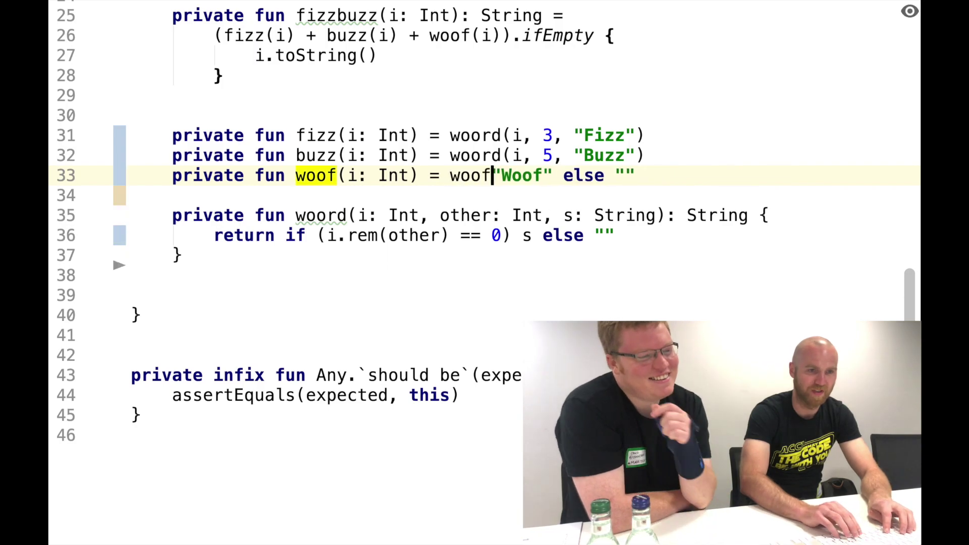
key(BackSpace)
text(rd()
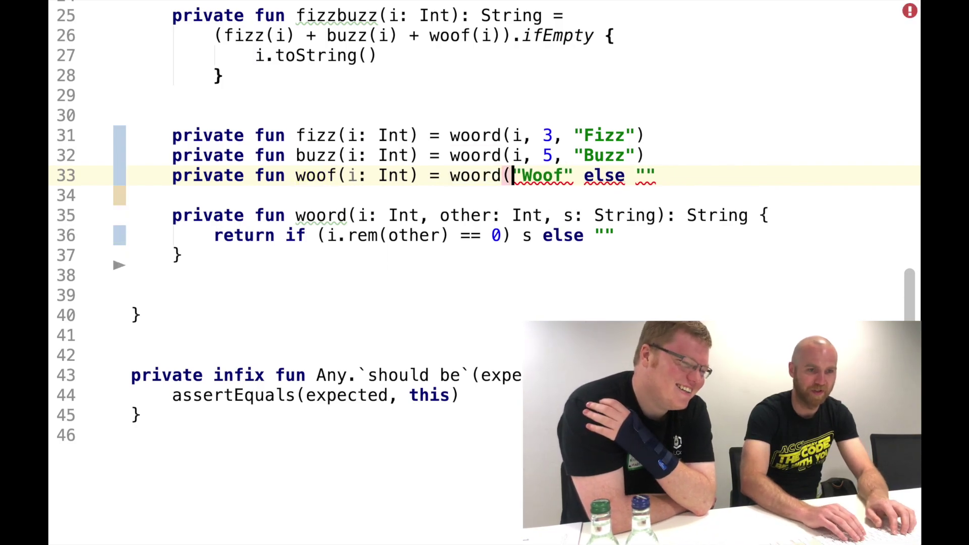
text(i, 5)
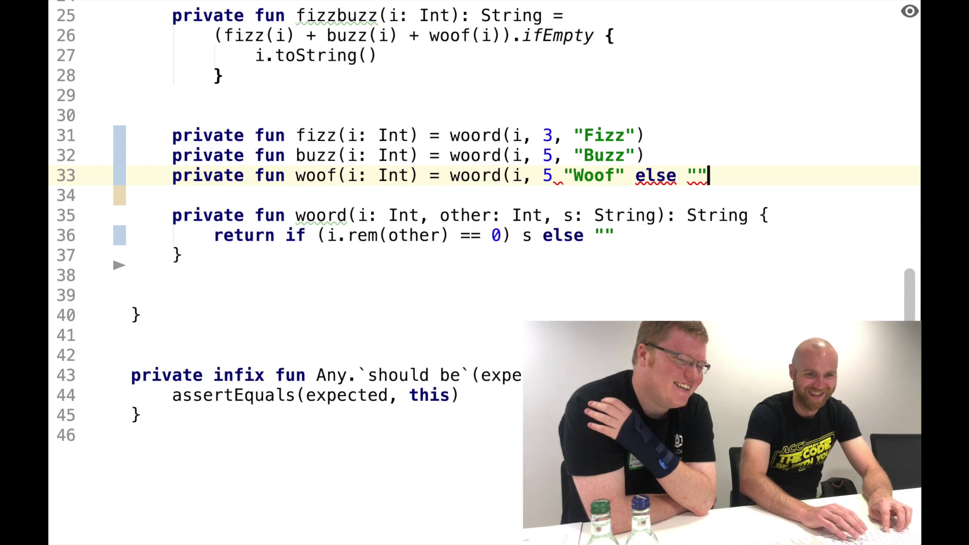
key(ctrl+shift+Left)
key(ctrl+shift+Left)
text())
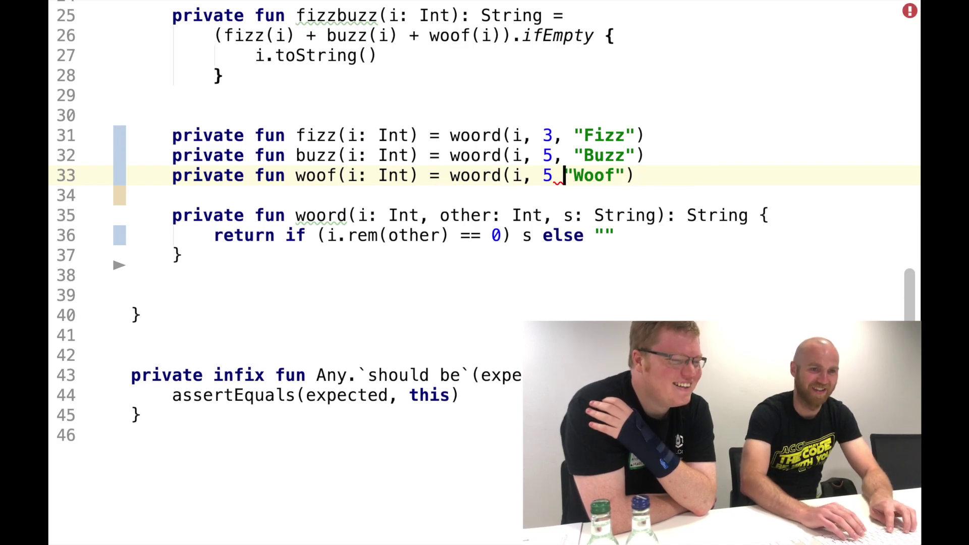
key(Left)
text(,)
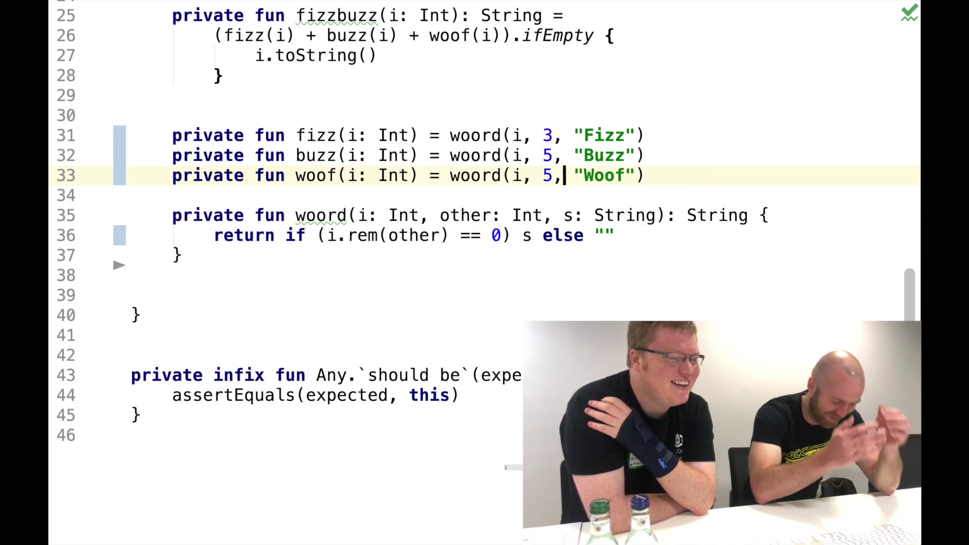
key(ctrl+r)
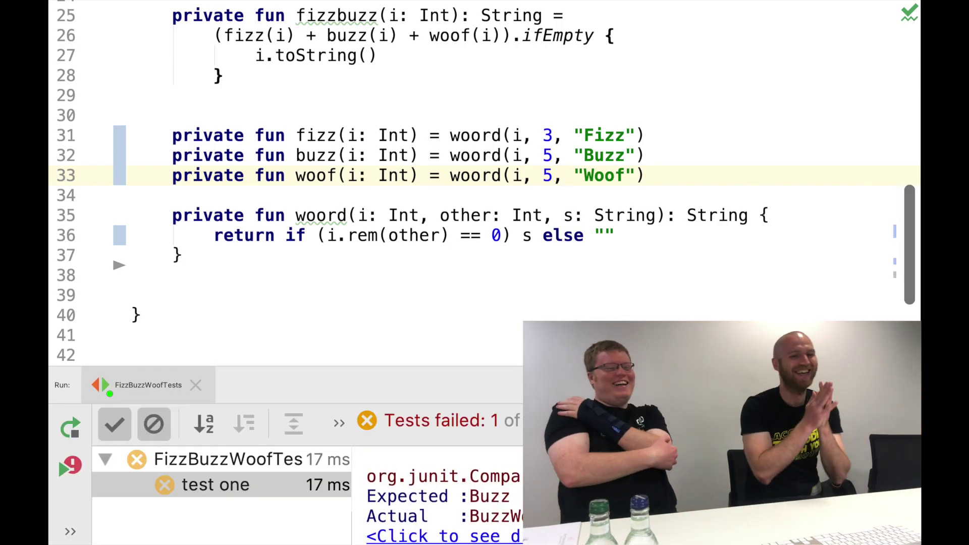
- Replace the s argument in fizz's woord call with the "Fizz" string literal
key(shift+Escape)
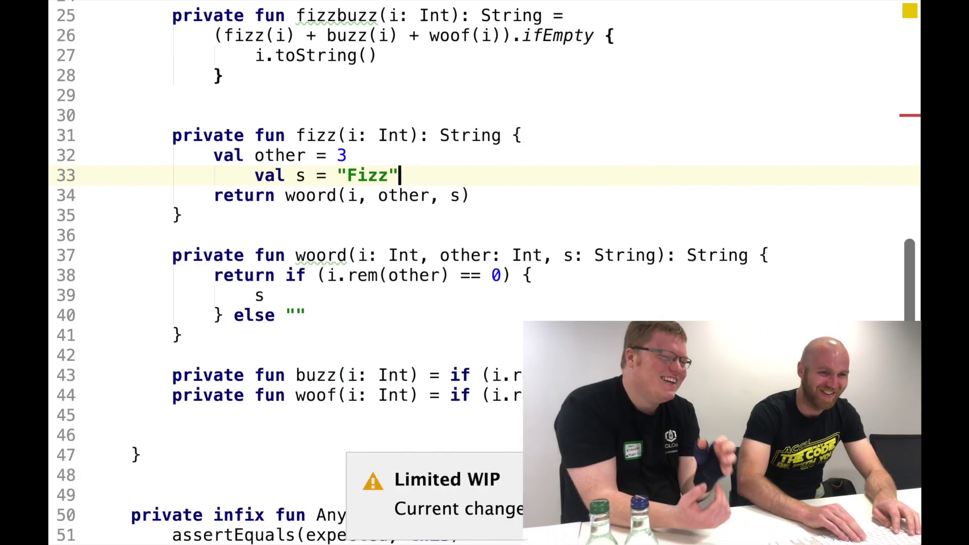
key(Down)
key(End)
key(Left)
key(shift+Left)
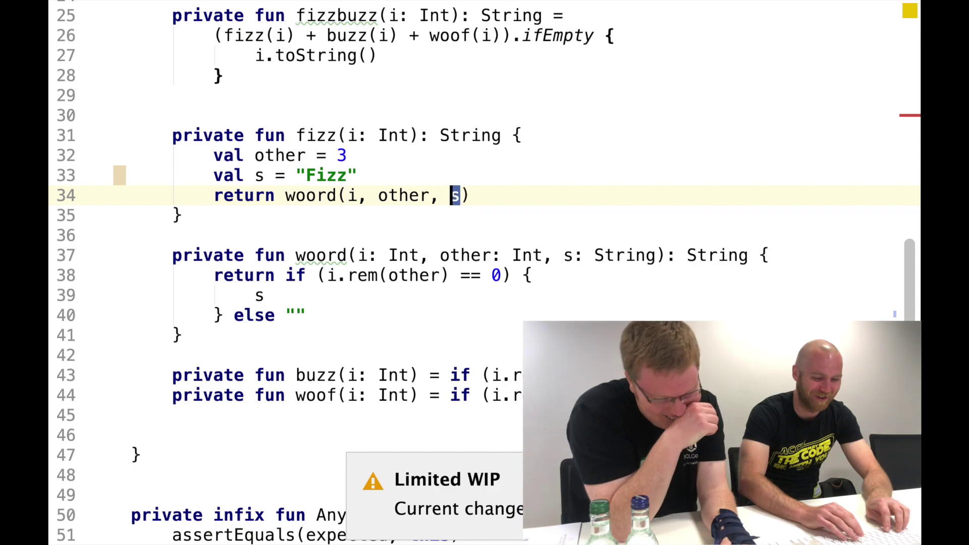
text(Fizz)
key(Left)
text(")
key(BackSpace)
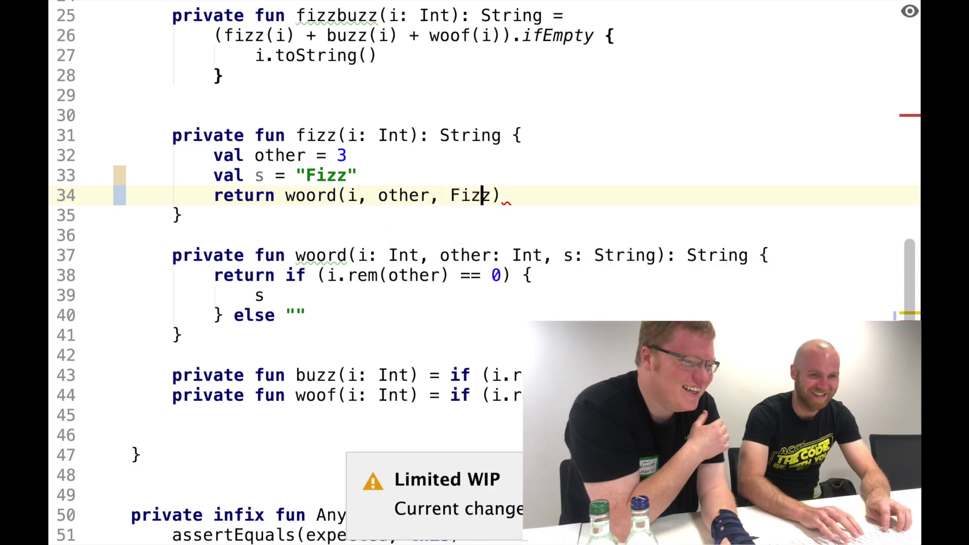
key(Left)
key(Left)
key(Left)
text(")
key(Right)
key(Right)
key(Right)
text(")
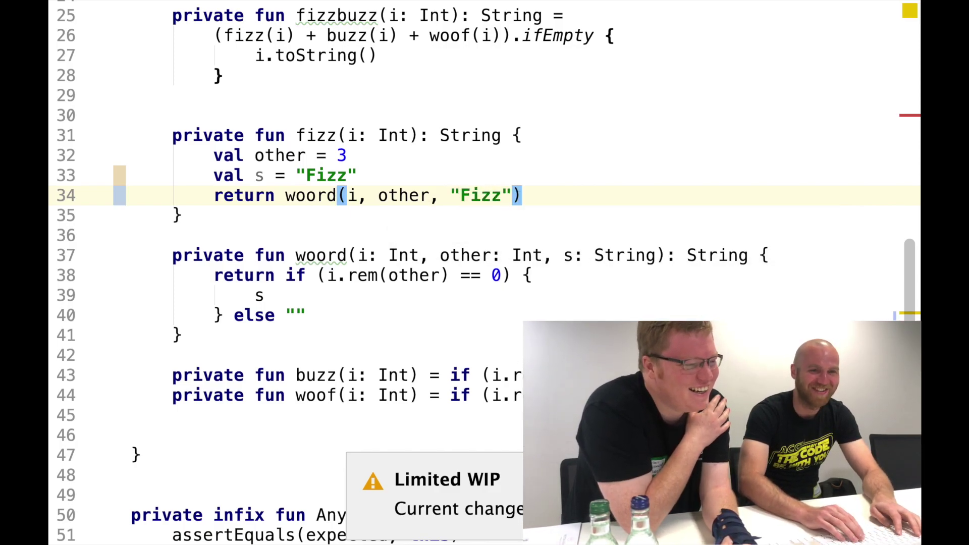
- Delete the Fizz declaration, inline other as 3, and make fizz an expression body
key(super+BackSpace)
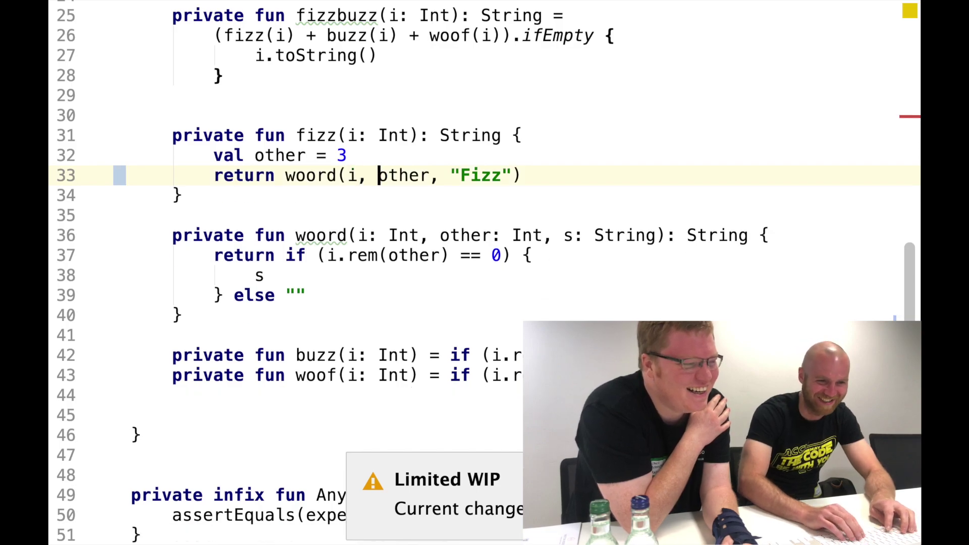
key(super+alt+n)
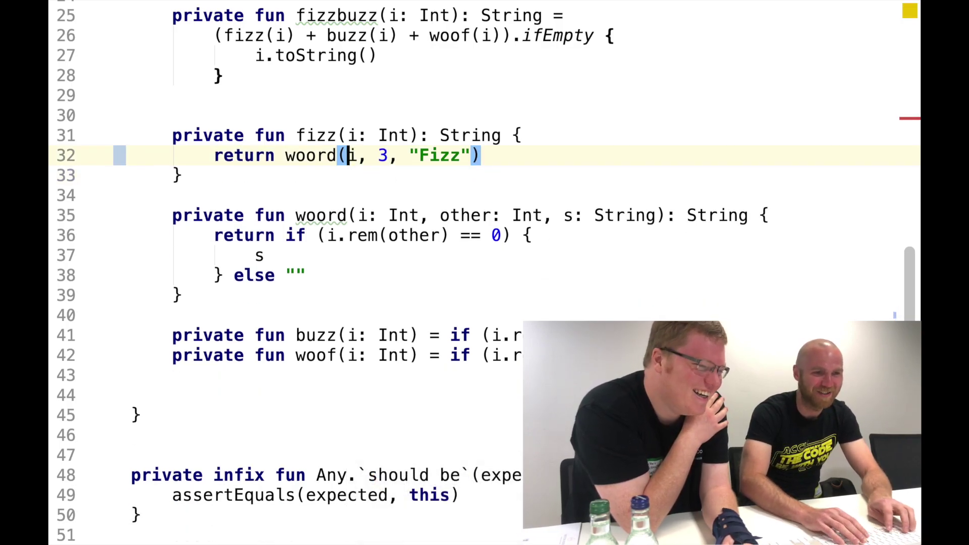
key(alt+Return)
key(Return)
key(BackSpace)
text(3, "Fizz"))
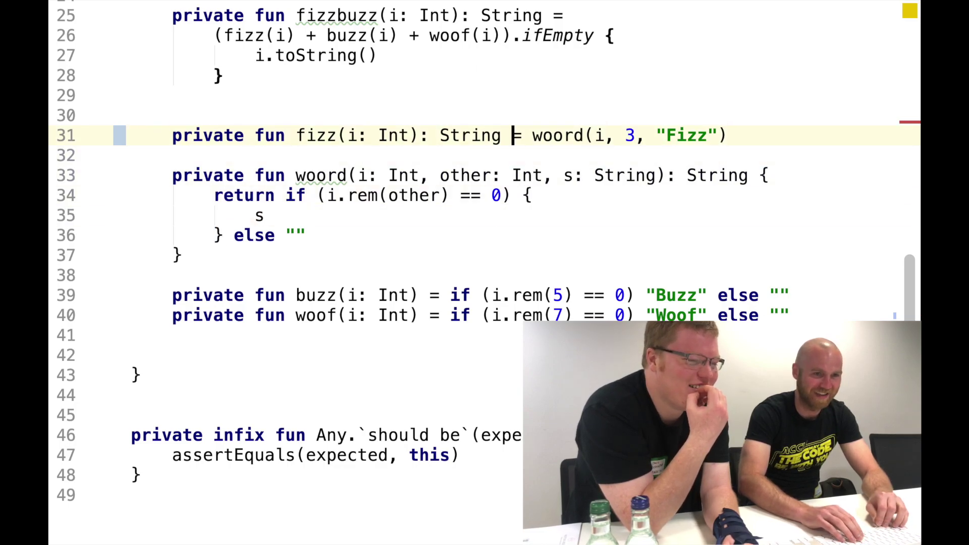
- Drop fizz's String return type and rerun the tests
key(shift+alt+Left)
key(shift+alt+Left)
key(BackSpace)
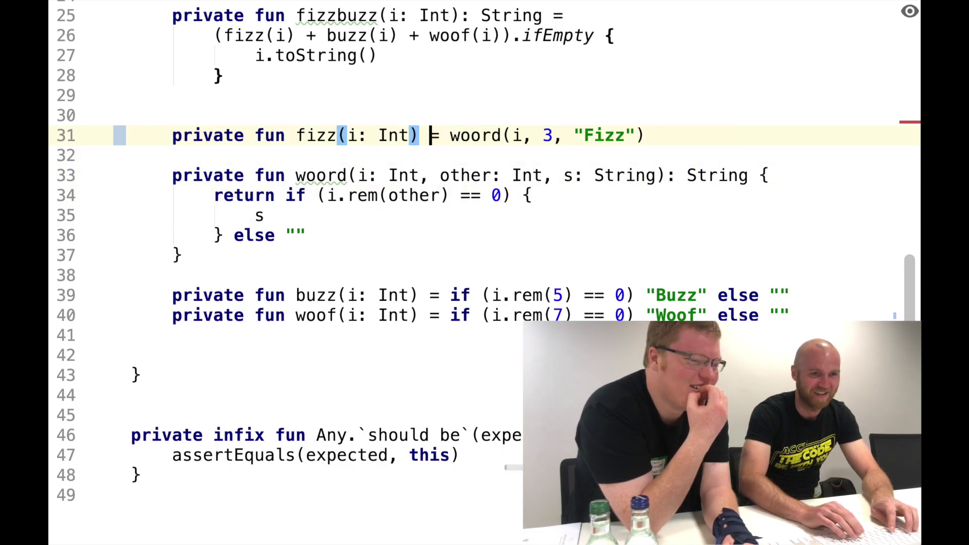
key(Down)
key(ctrl+r)
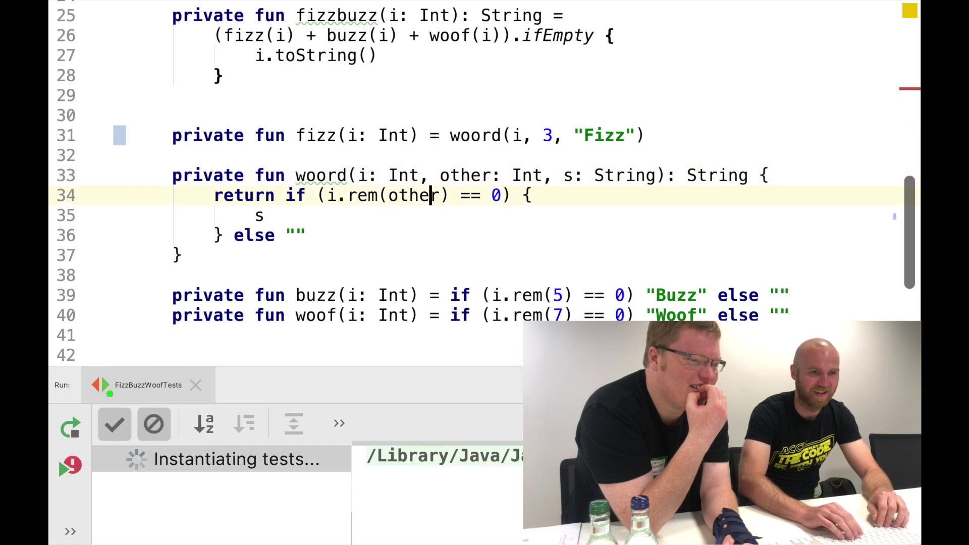
- Collapse woord's if/else onto one line, move it below buzz and woof, and tidy blank lines
key(alt+Return)
key(Return)
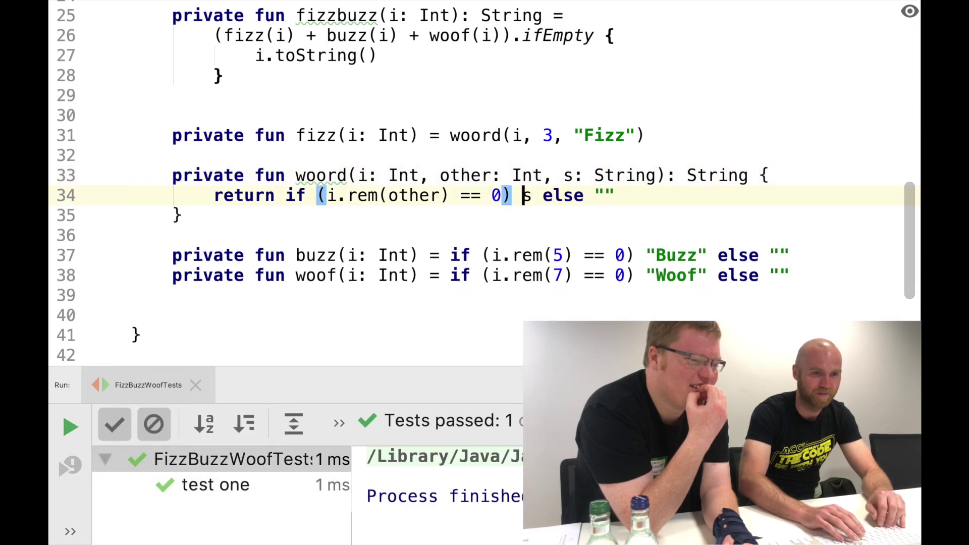
key(Up)
key(super+shift+Down)
key(super+shift+Down)
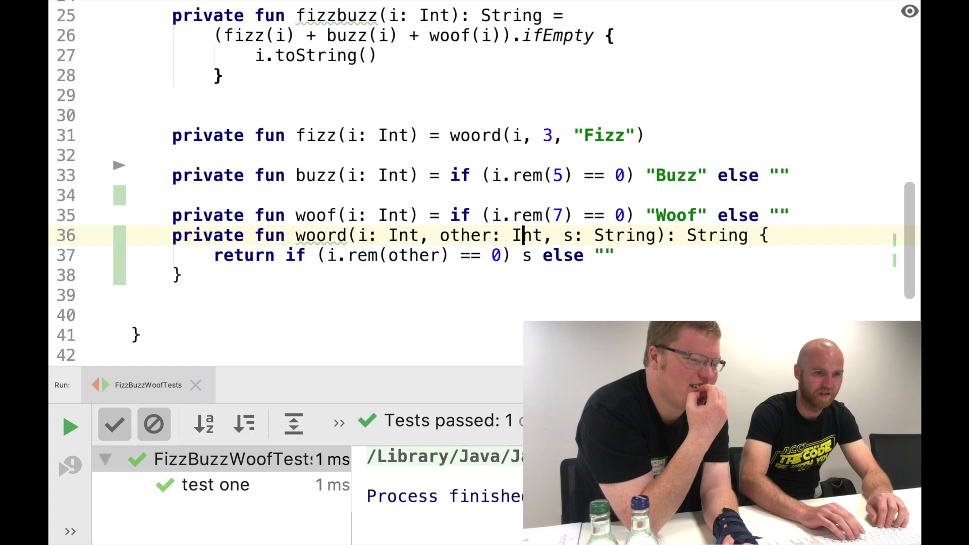
key(super+BackSpace)
key(End)
key(Return)
key(Up)
key(Up)
key(Up)
key(super+BackSpace)
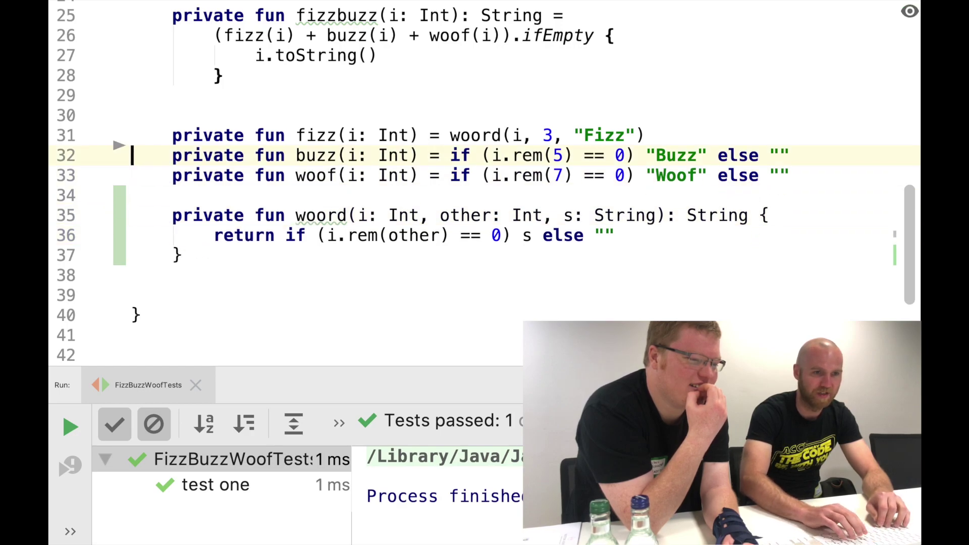
key(alt+Right)
key(alt+Right)
key(alt+Right)
key(alt+Right)
key(alt+Right)
key(alt+Right)
- Replace buzz's if-expression with woord(i, 5, "Buzz")
key(shift+alt+Right)
key(shift+alt+Right)
key(shift+alt+Right)
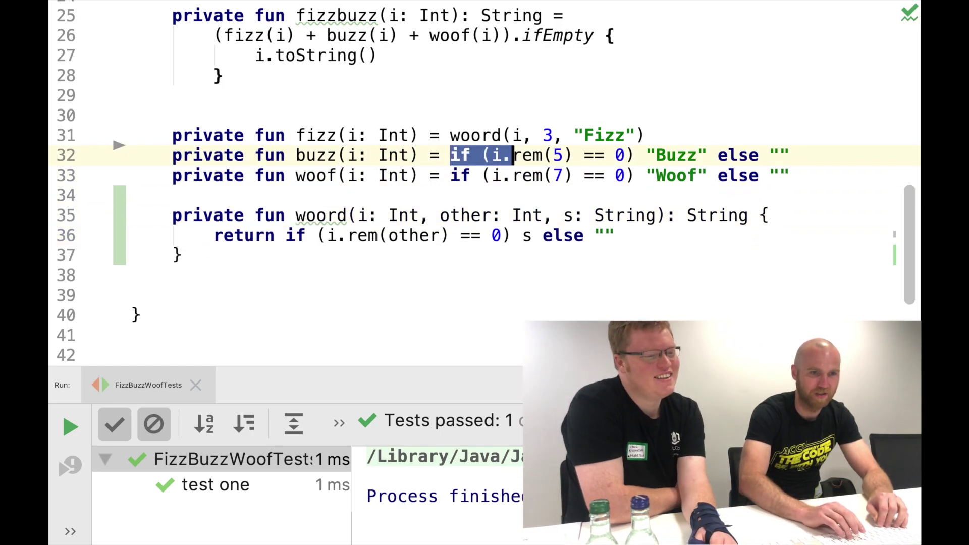
key(shift+alt+Right)
key(shift+alt+Right)
text(woord)
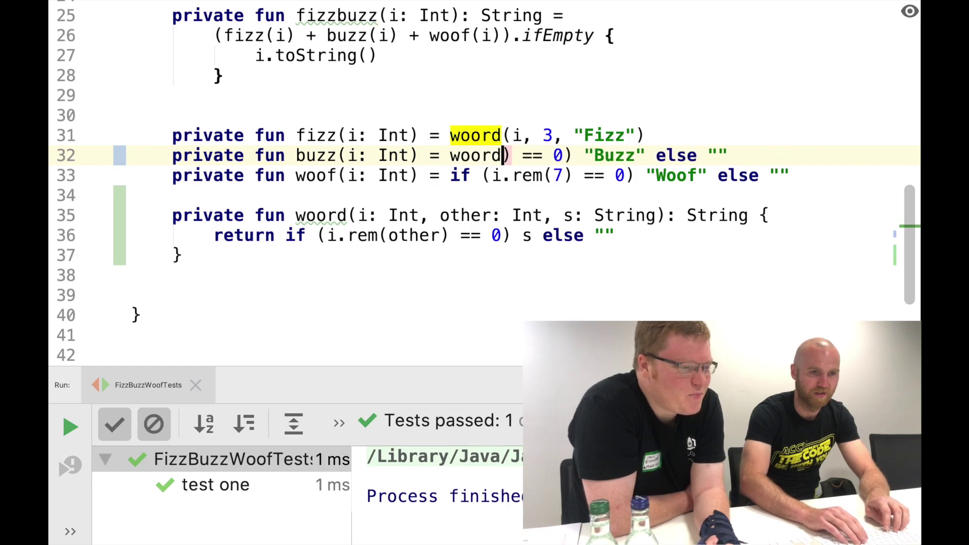
text((i, 5)
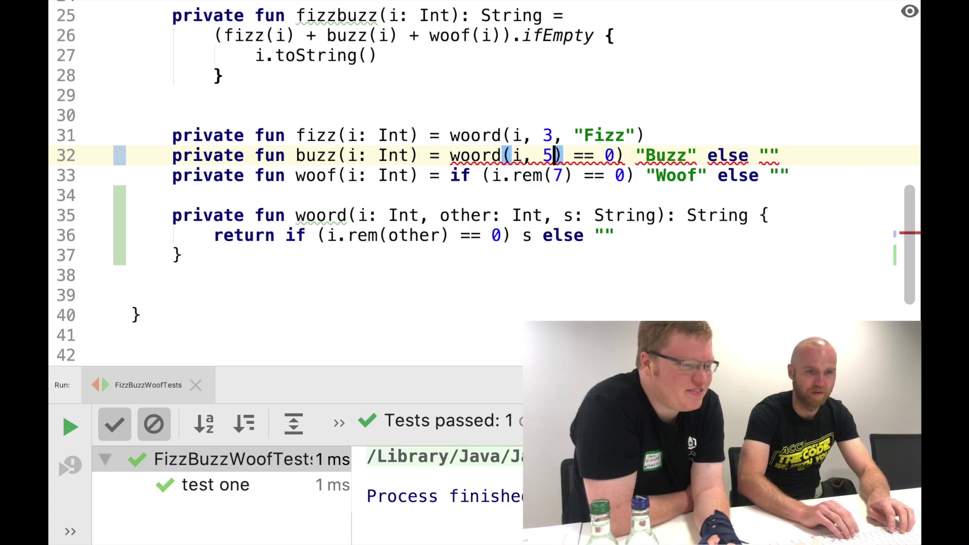
text(,)
key(shift+Right)
key(shift+Right)
key(shift+Right)
key(shift+Right)
key(shift+Right)
key(BackSpace)
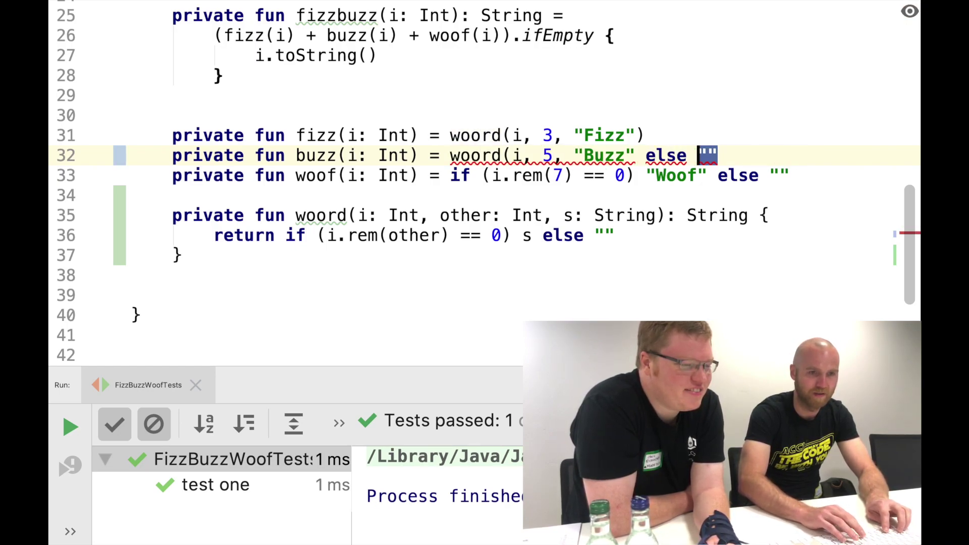
key(shift+Left)
key(shift+Left)
key(shift+Left)
key(BackSpace)
text())
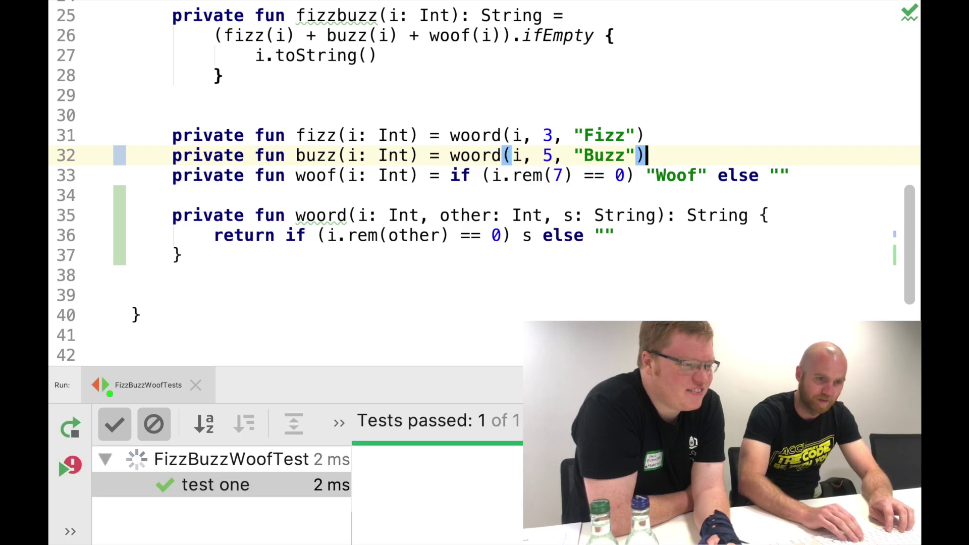
key(Down)
- Replace woof's if-expression with woord(i, 7, "Woof") and rerun the passing tests
key(shift+Left)
key(shift+Left)
key(shift+Left)
key(shift+Left)
key(shift+Left)
key(shift+Left)
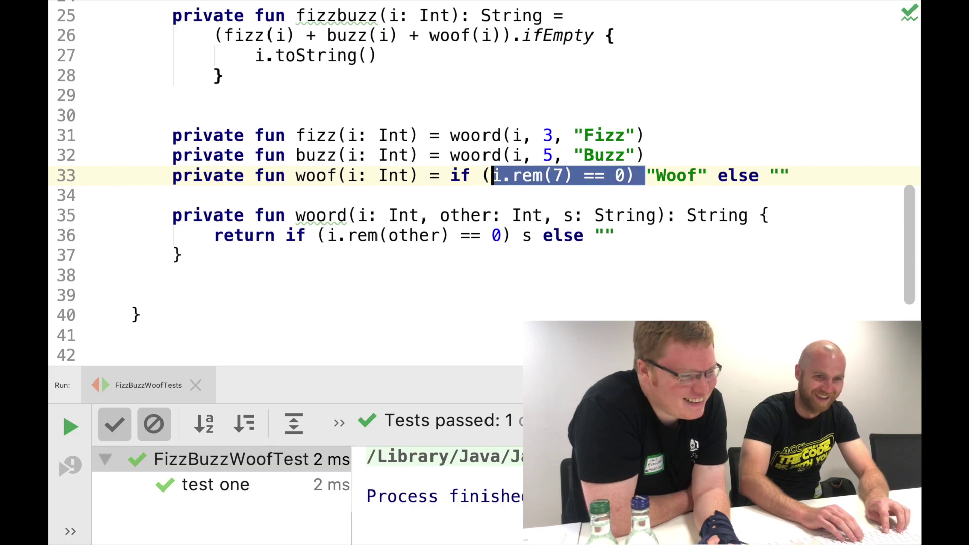
key(shift+Left)
key(shift+Left)
key(shift+Left)
key(BackSpace)
text(woof()
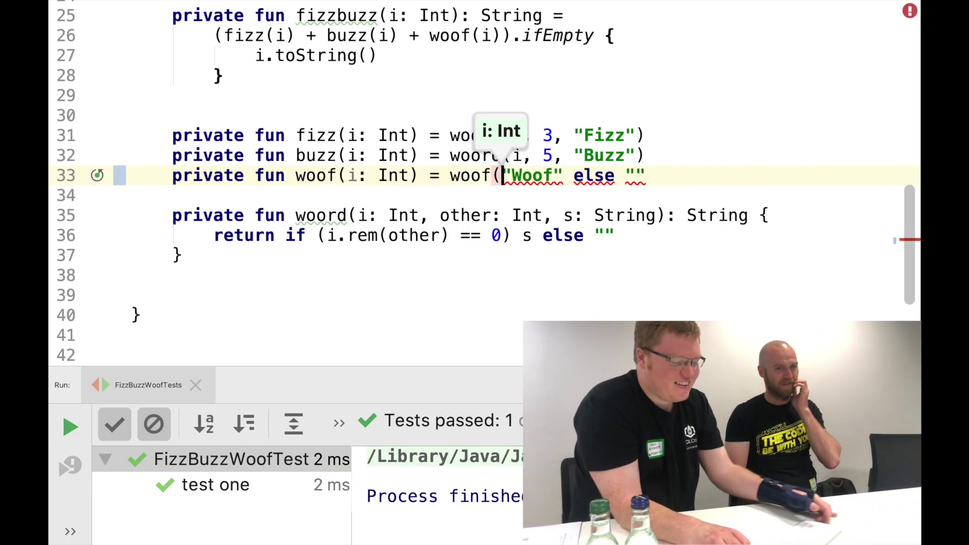
key(BackSpace)
key(BackSpace)
text(rd()
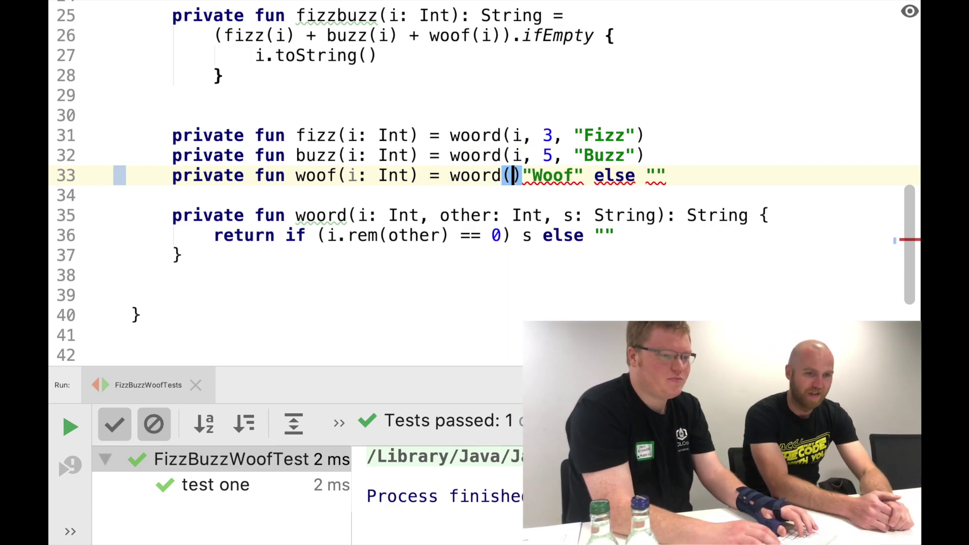
text(i)
key(BackSpace)
text(, )
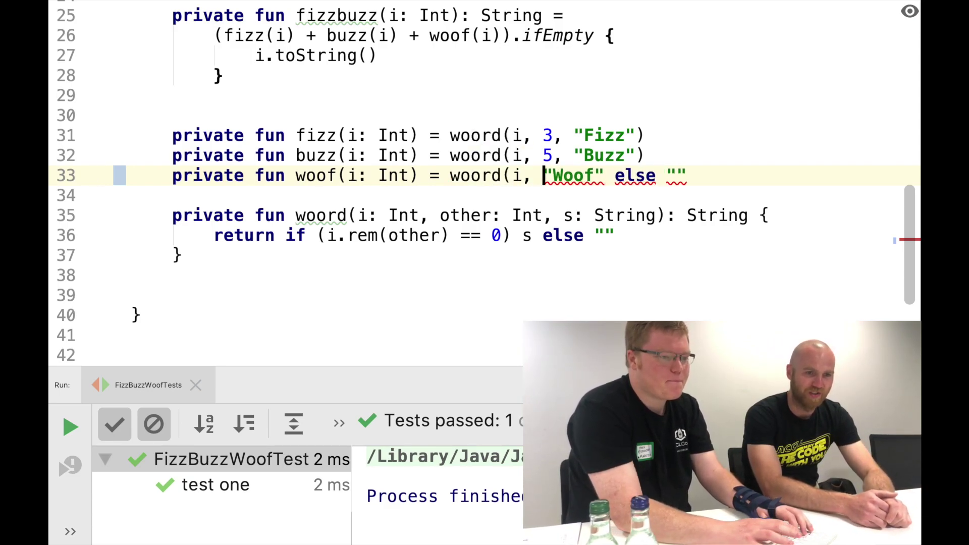
text(7,)
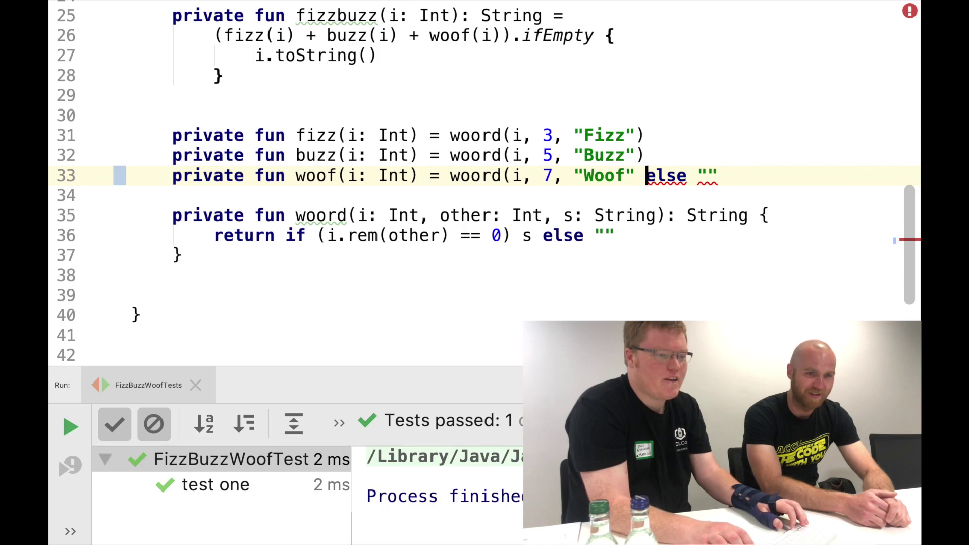
key(Left)
key(shift+End)
key(BackSpace)
text())
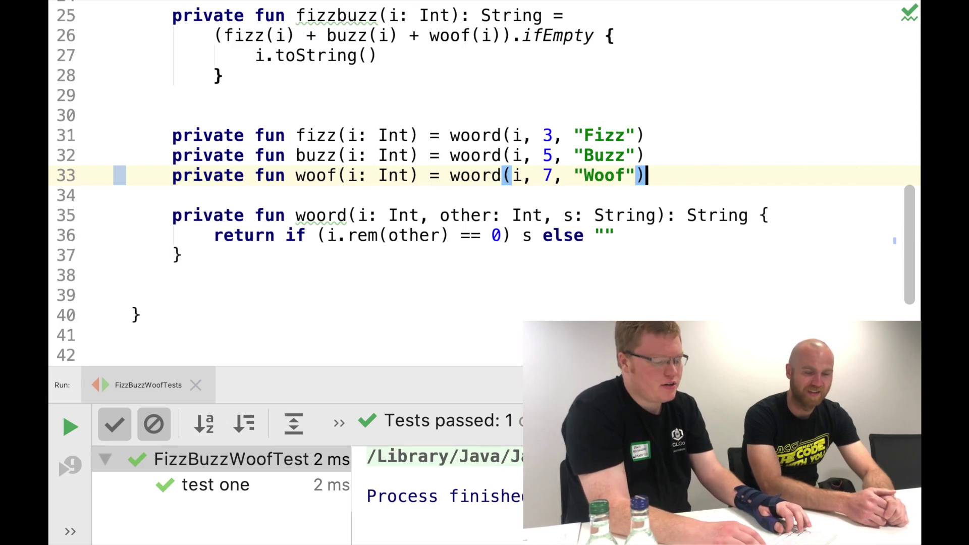
key(ctrl+r)
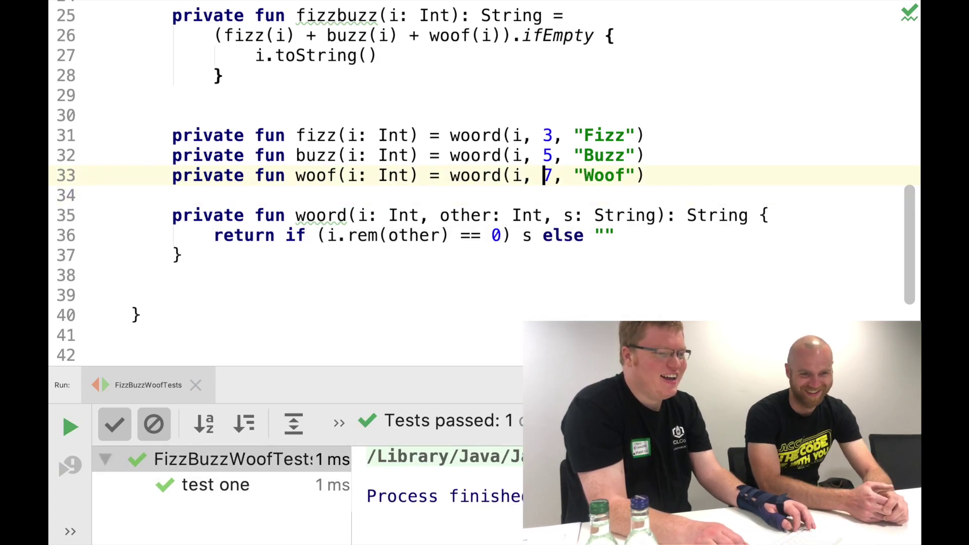
key(Left)
key(Left)
key(Left)
key(shift+Return)
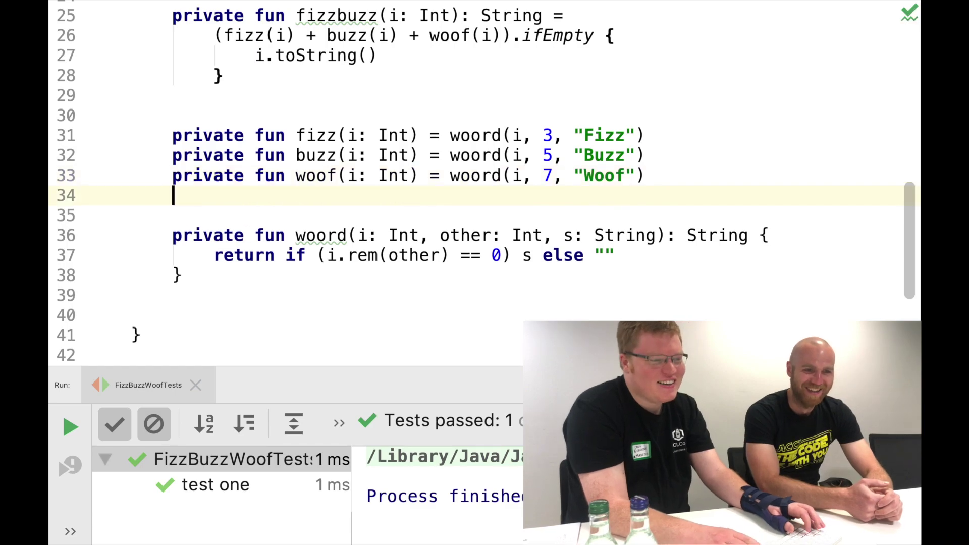
key(alt+Right)
key(alt+Right)
key(alt+Right)
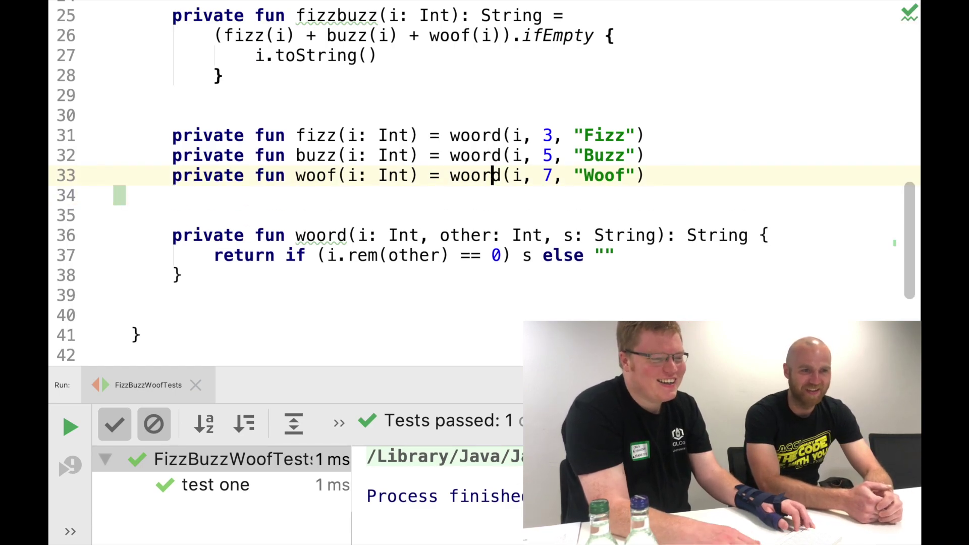
key(alt+Return)
key(Down)
key(Up)
key(Up)
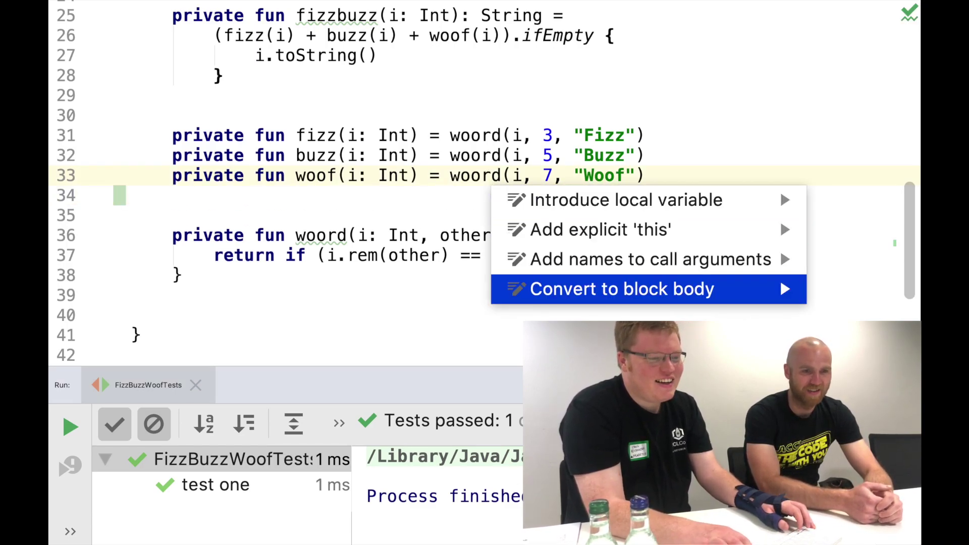
key(Up)
key(Up)
key(Escape)
key(shift+F6)
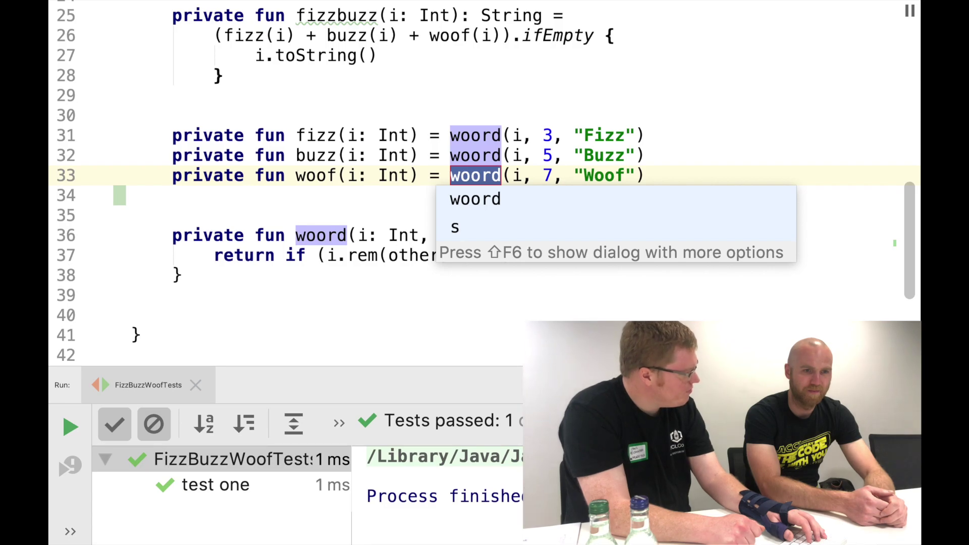
text(the)
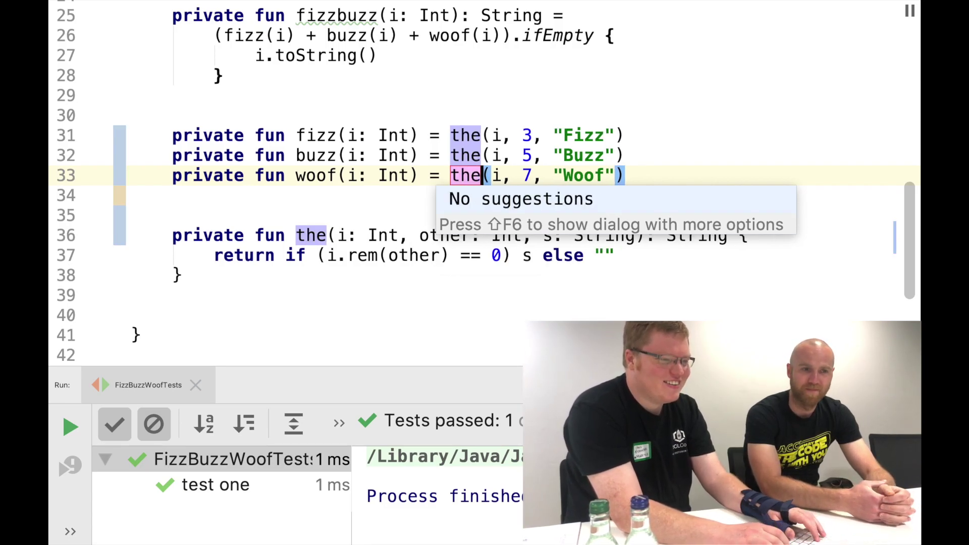
text(Word)
key(BackSpace)
key(BackSpace)
key(BackSpace)
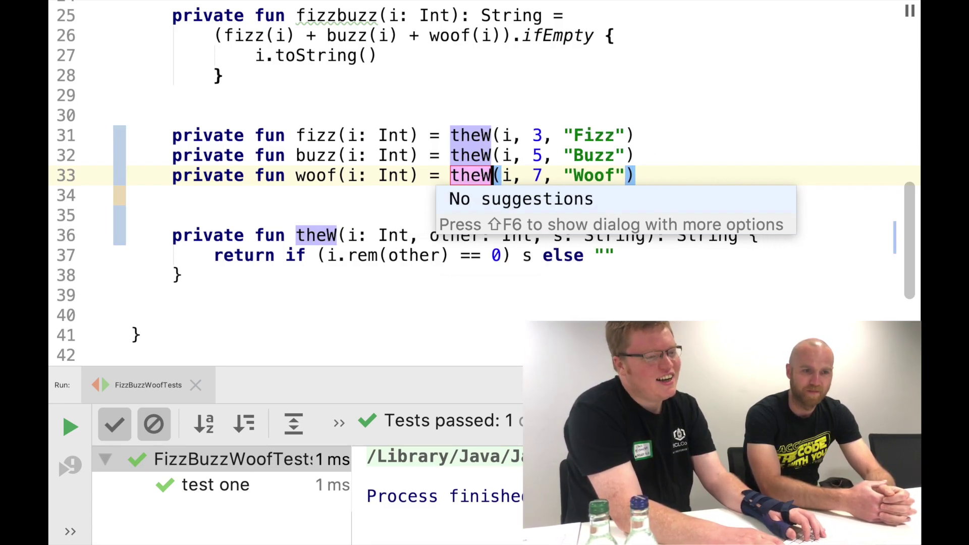
key(BackSpace)
key(BackSpace)
key(BackSpace)
key(BackSpace)
text(wordIfR)
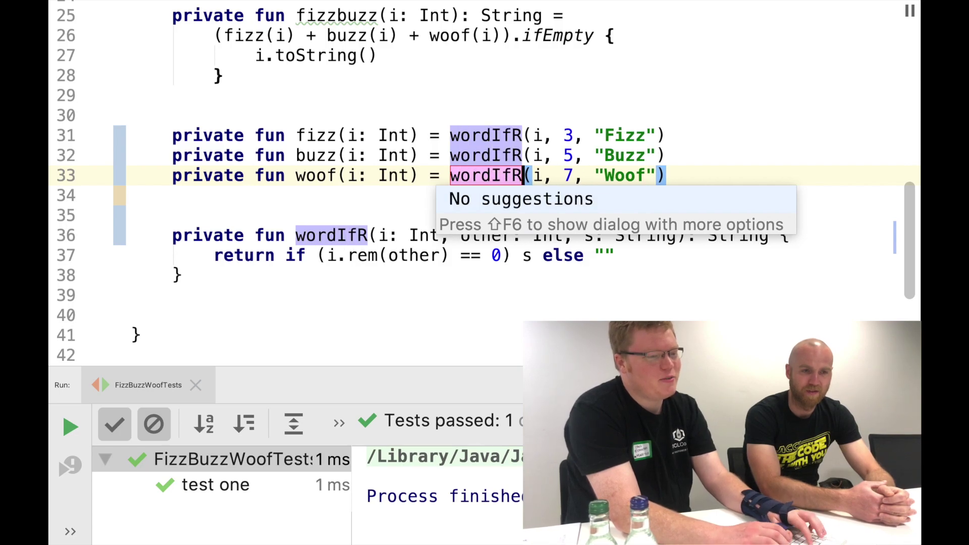
text(emaineder)
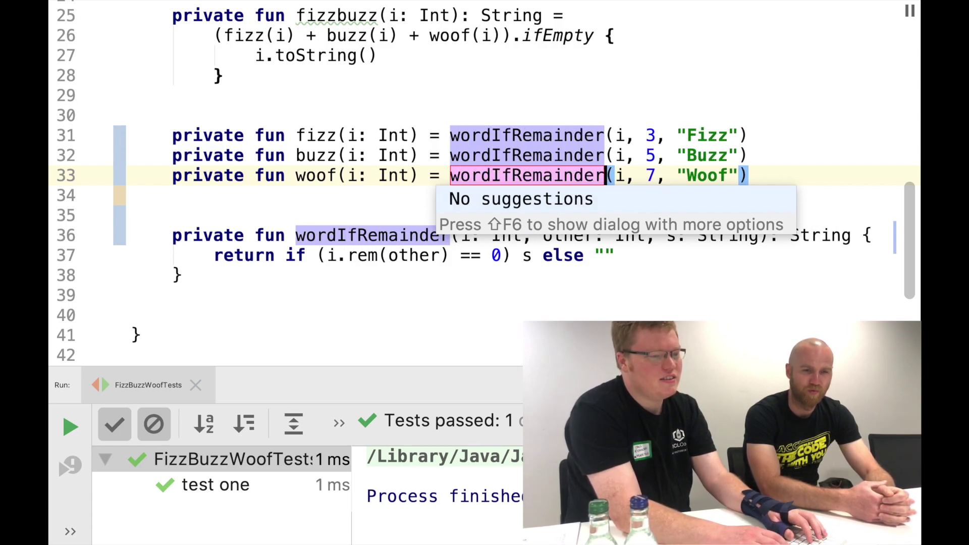
key(BackSpace)
key(BackSpace)
key(BackSpace)
key(BackSpace)
key(BackSpace)
key(BackSpace)
text(On)
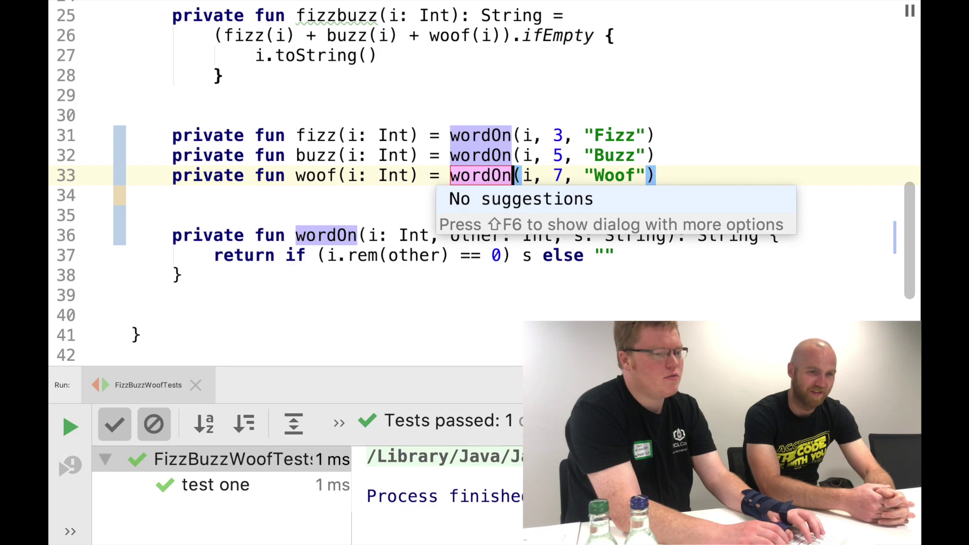
text(Remaineder)
key(BackSpace)
key(BackSpace)
key(BackSpace)
text(der)
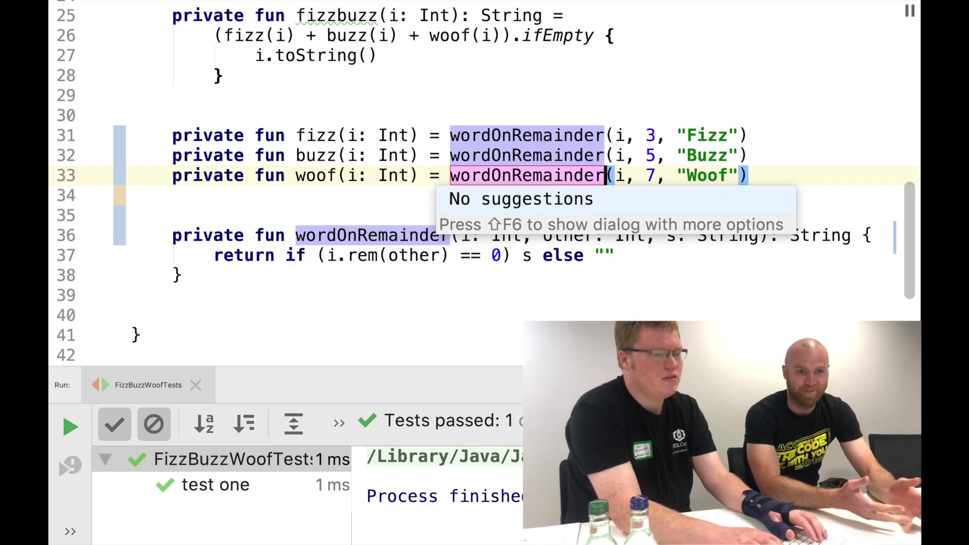
key(Return)
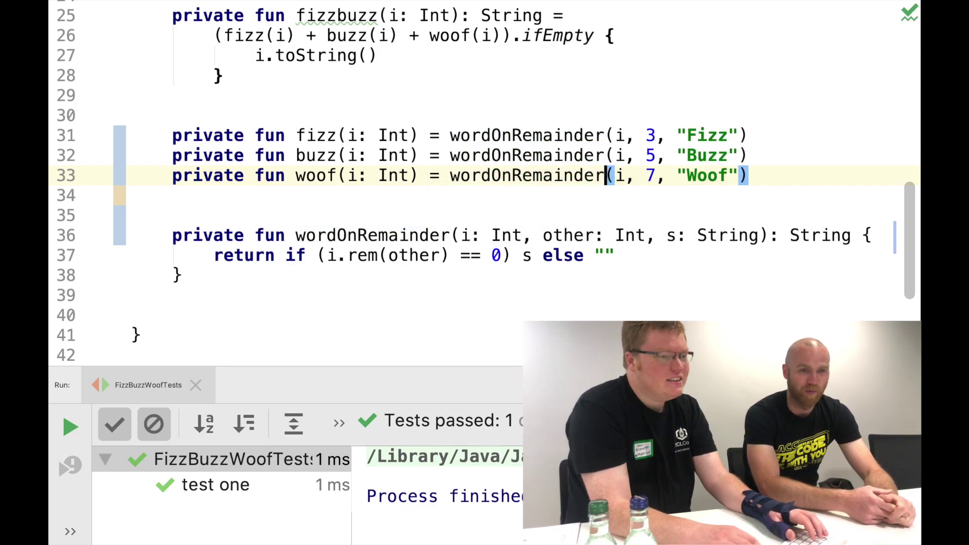
key(Down)
key(Down)
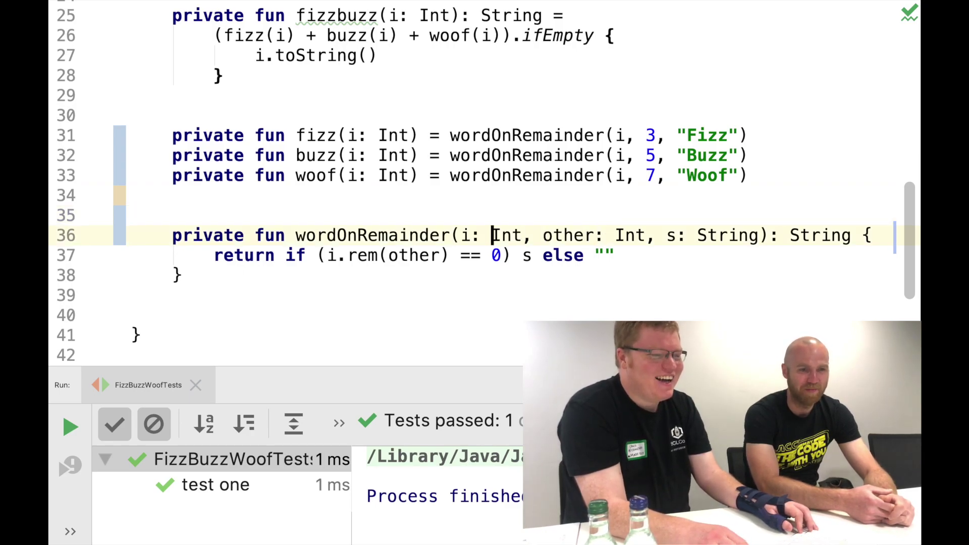
key(alt+Right)
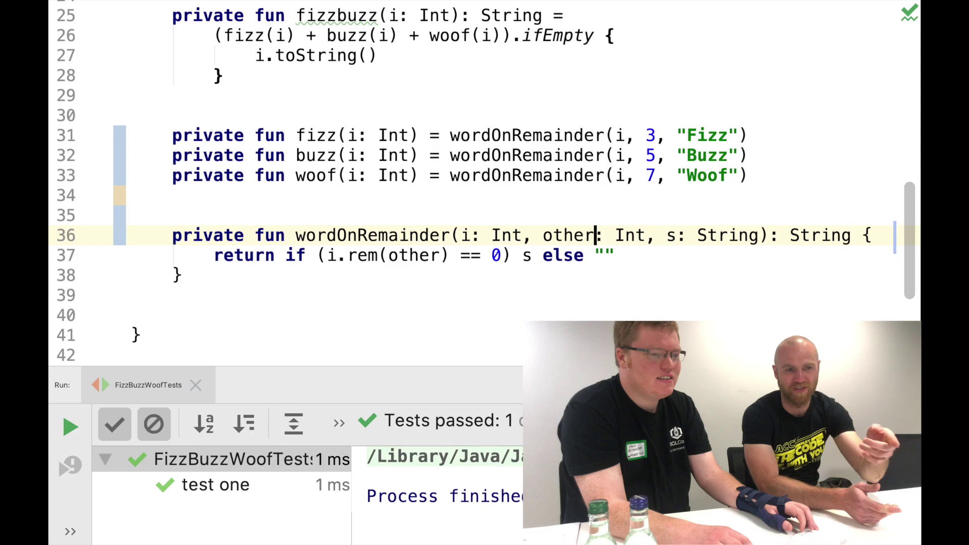
key(Down)
key(Down)
key(Down)
key(Down)
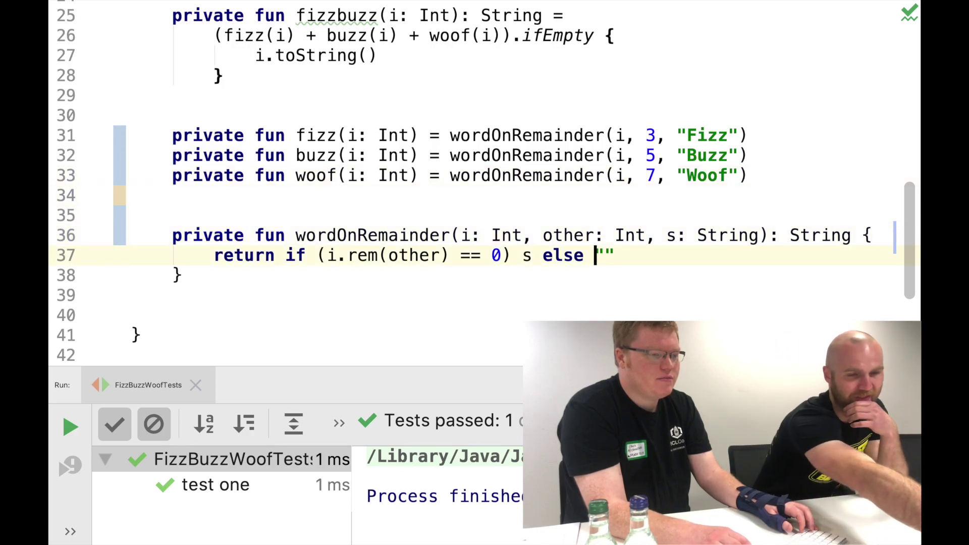
key(Up)
key(alt+Left)
key(alt+Left)
key(alt+Left)
key(Left)
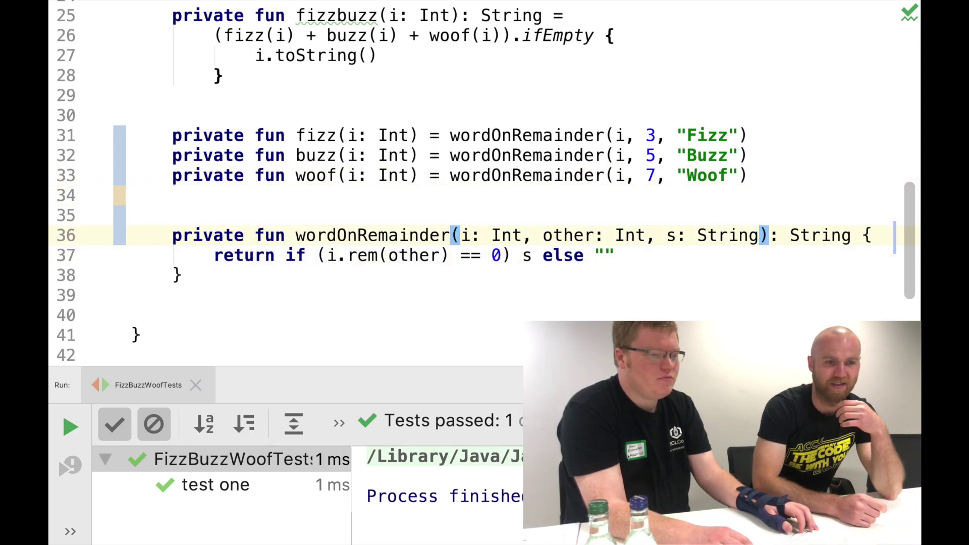
- Convert the helper's i parameter into an Int receiver
key(alt+Return)
key(Return)
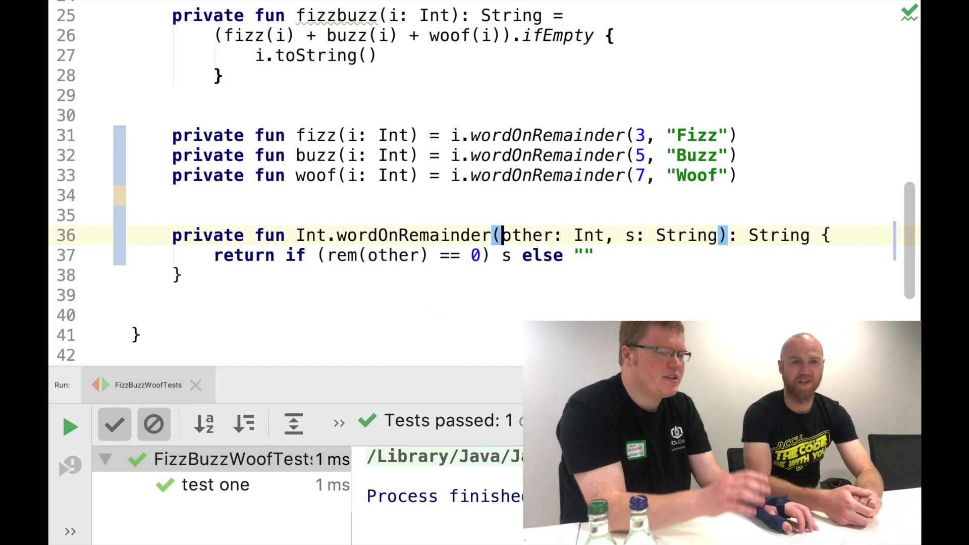
key(Up)
key(Up)
key(Up)
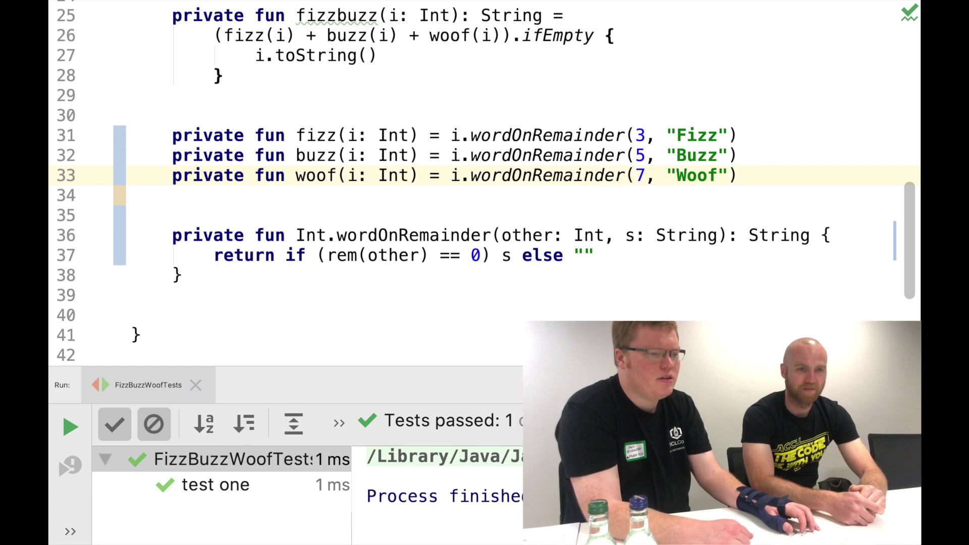
key(alt+Return)
- Rename the helper to whenRemainderWord and remove the blank line above it
key(Escape)
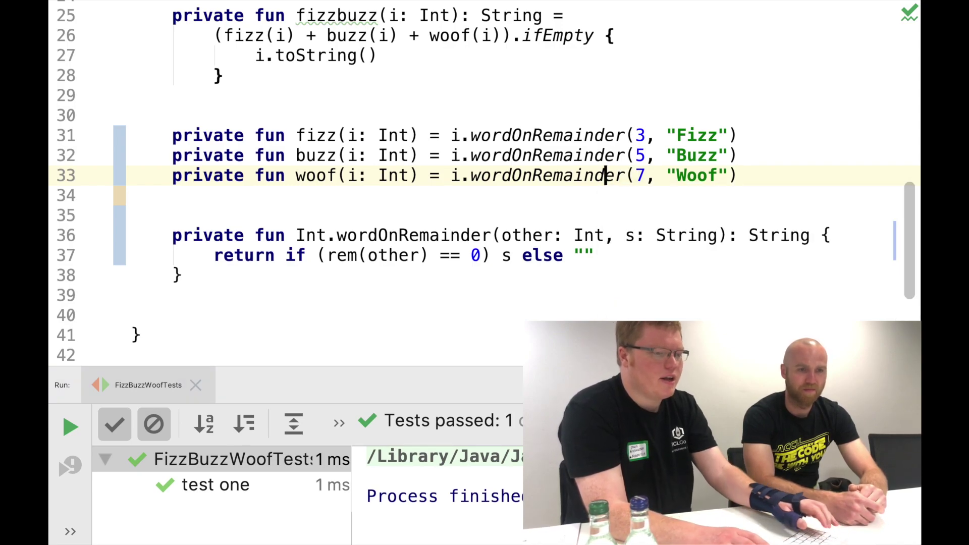
key(shift+F6)
text(onn)
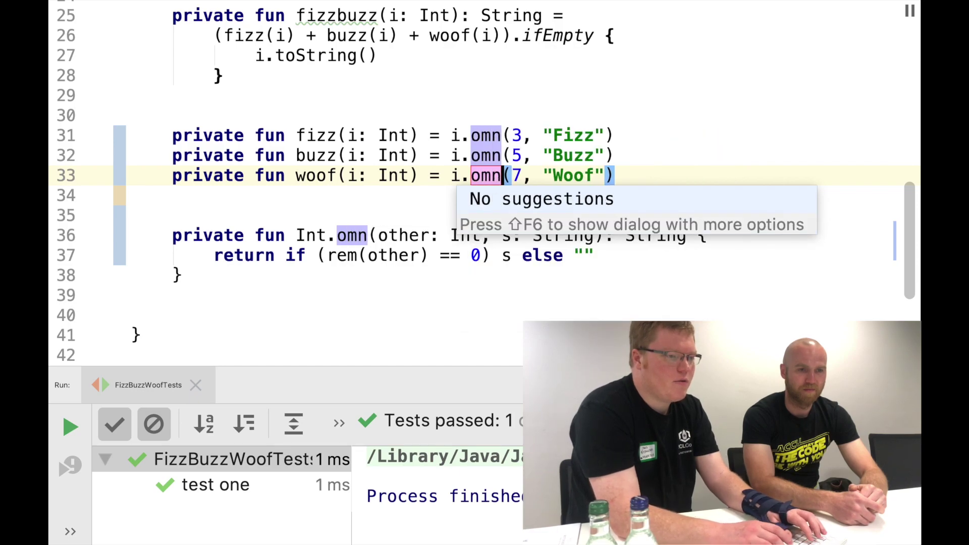
key(BackSpace)
key(BackSpace)
text(nRemai)
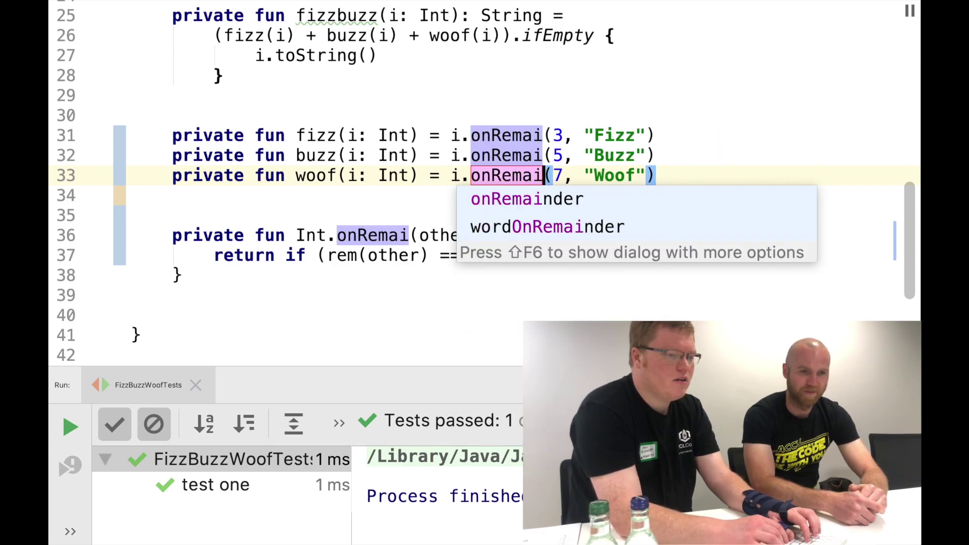
text(n)
key(BackSpace)
key(BackSpace)
key(BackSpace)
key(BackSpace)
key(BackSpace)
key(BackSpace)
key(BackSpace)
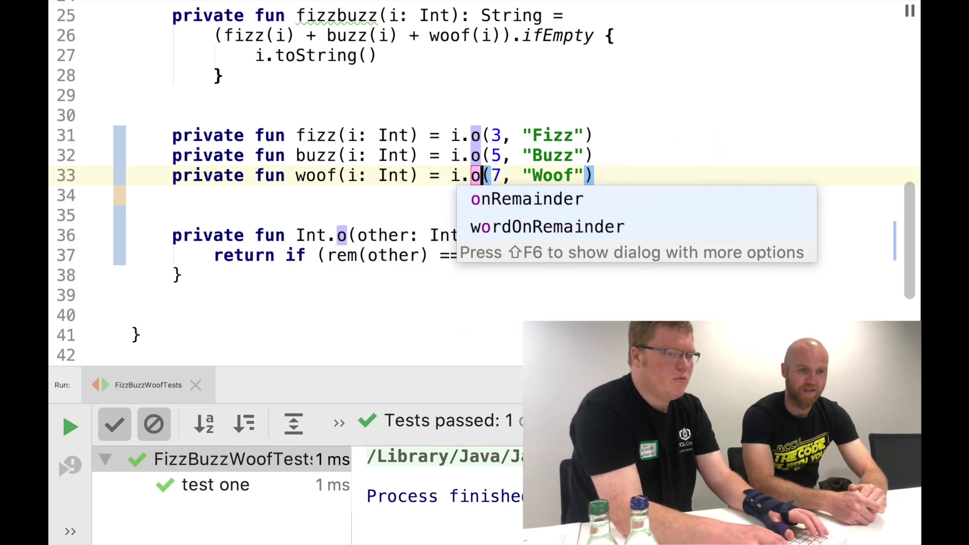
key(BackSpace)
text(whenRemainder)
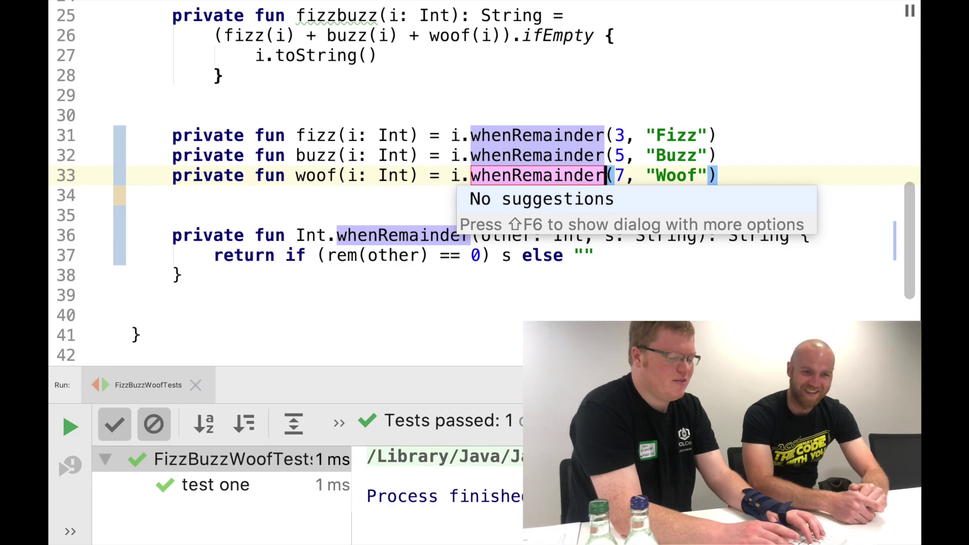
text(Word)
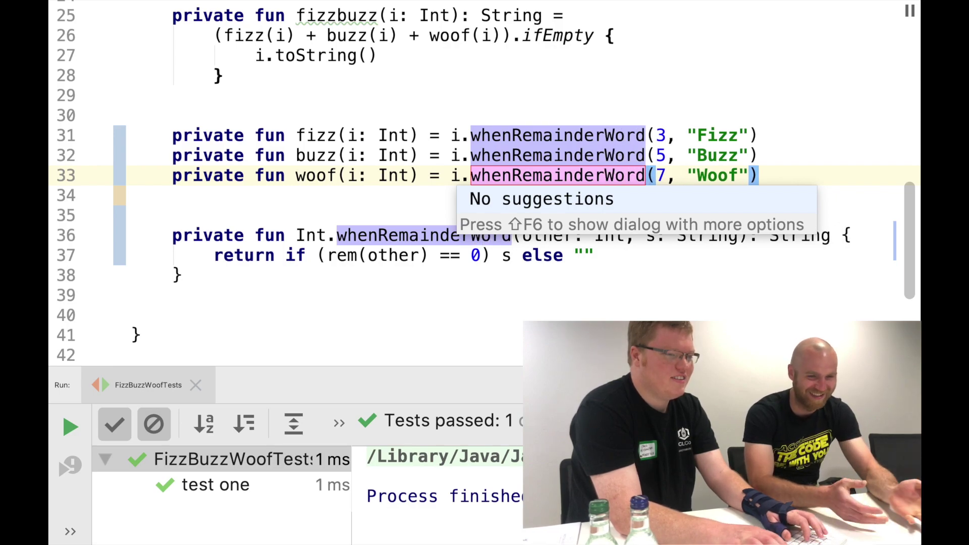
key(Return)
key(Right)
key(Right)
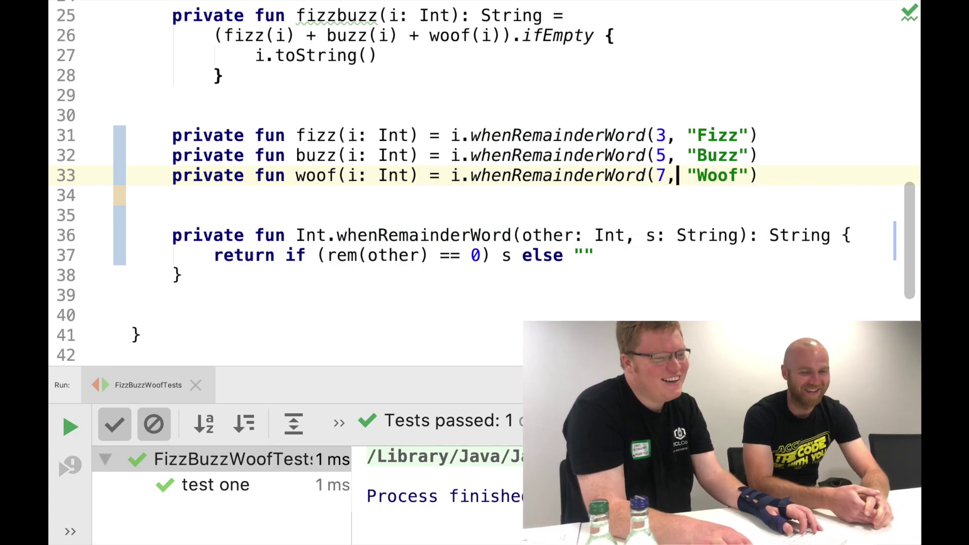
key(BackSpace)
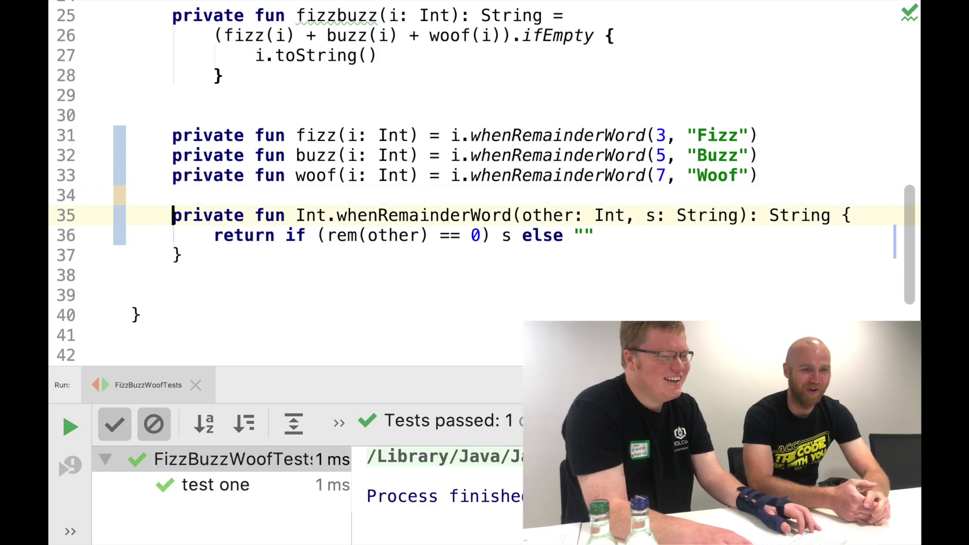
- Remove the extra blank lines after whenRemainderWord
key(Delete)
key(BackSpace)
key(Up)
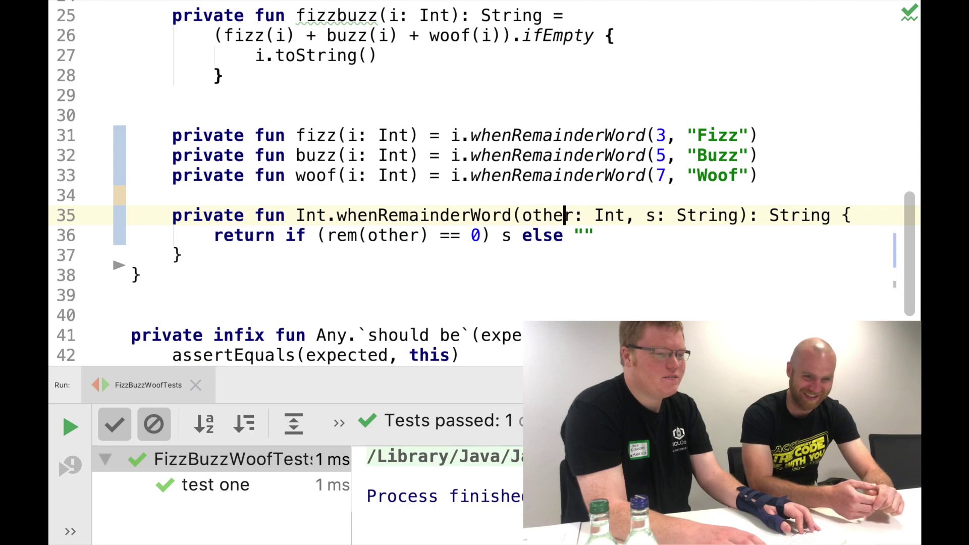
key(alt+Return)
key(Return)
key(ctrl+z)
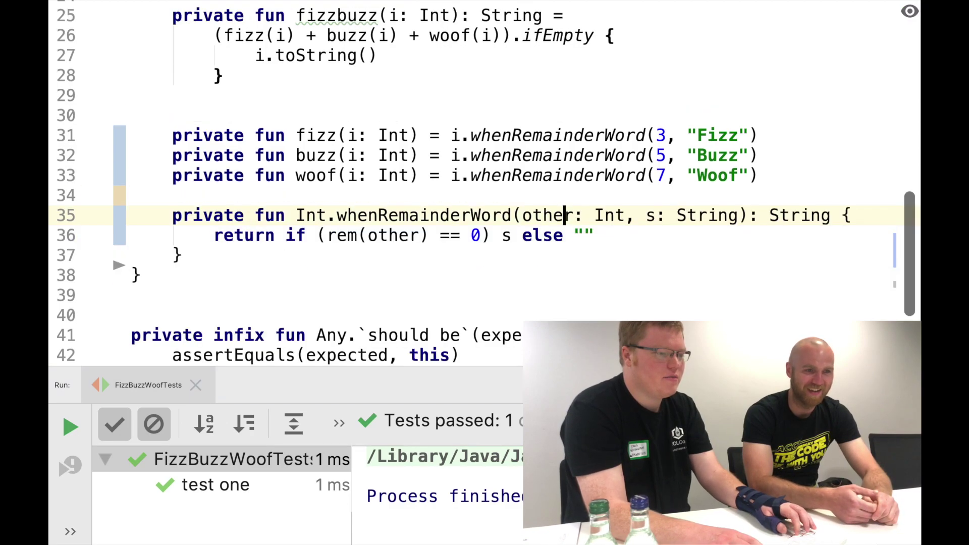
- Rename the helper's other parameter to remainder
key(shift+F6)
text(rem)
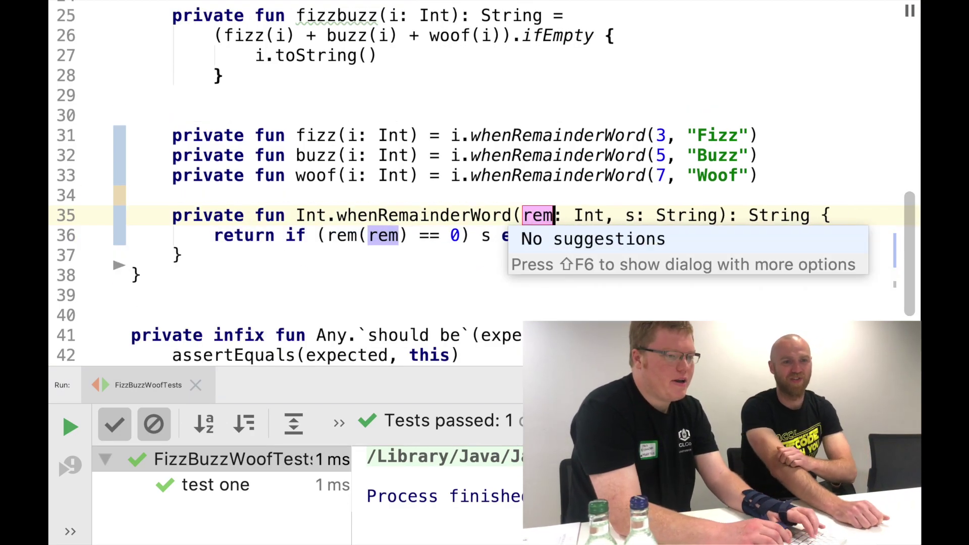
text(aine)
key(BackSpace)
text(der)
key(Return)
key(Right)
key(Right)
key(Right)
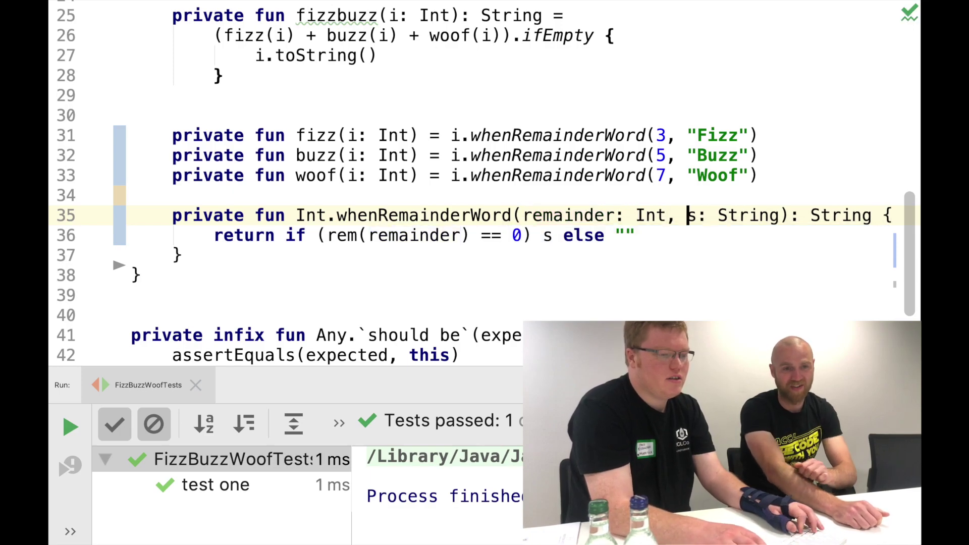
key(Right)
- Rename the helper's s parameter to word
key(alt+Return)
key(Escape)
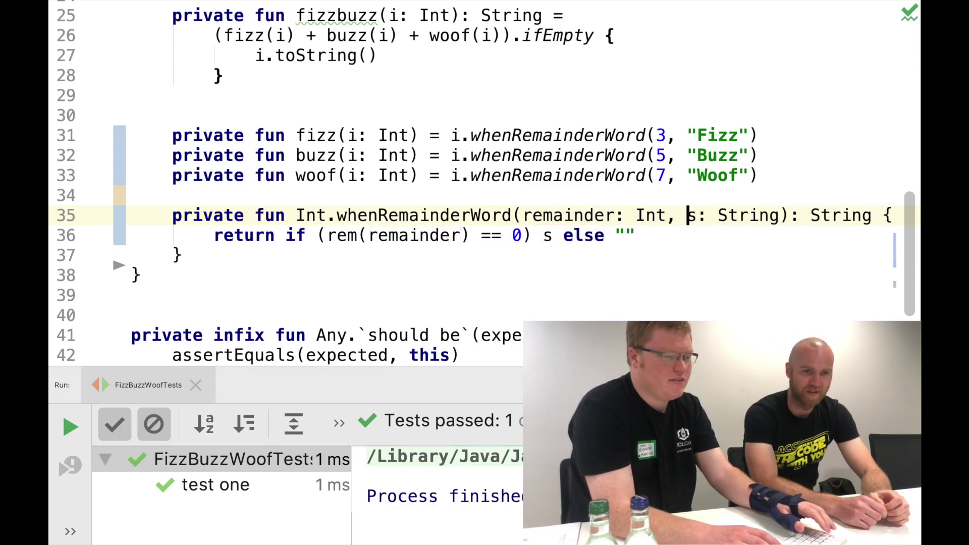
key(shift+F6)
text(word)
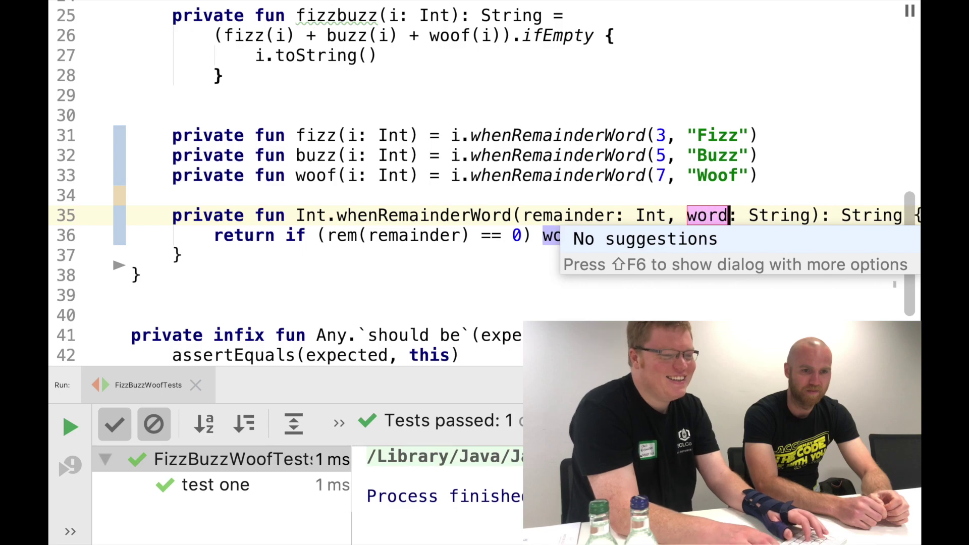
key(Return)
key(Down)
key(alt+Left)
key(alt+Left)
key(alt+Left)
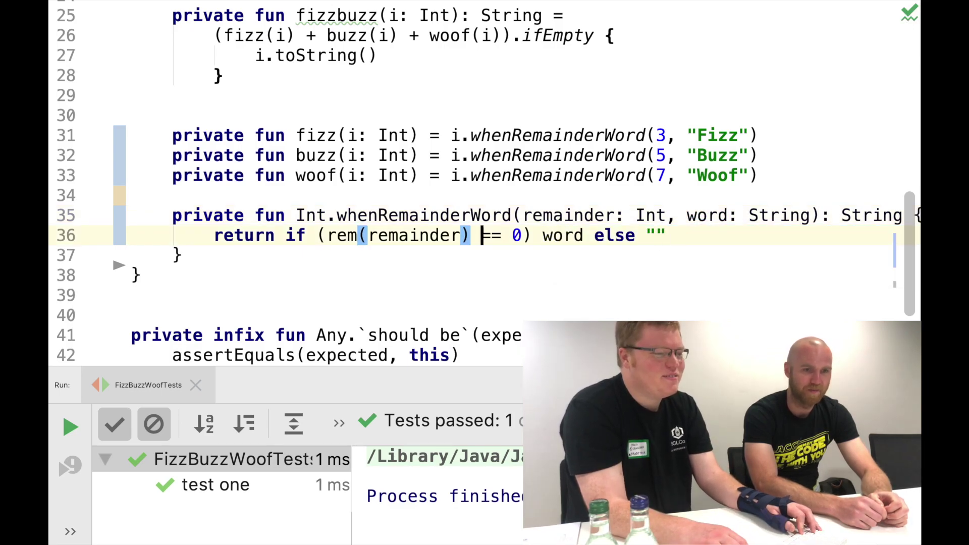
- Convert whenRemainderWord to an expression body, rerun tests, and drop its explicit String return type
key(alt+Return)
key(Return)
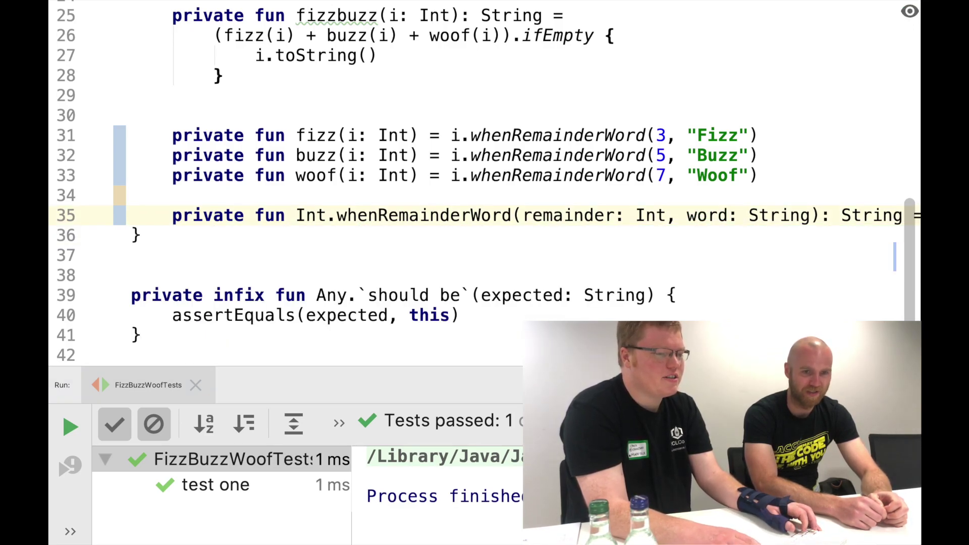
key(ctrl+r)
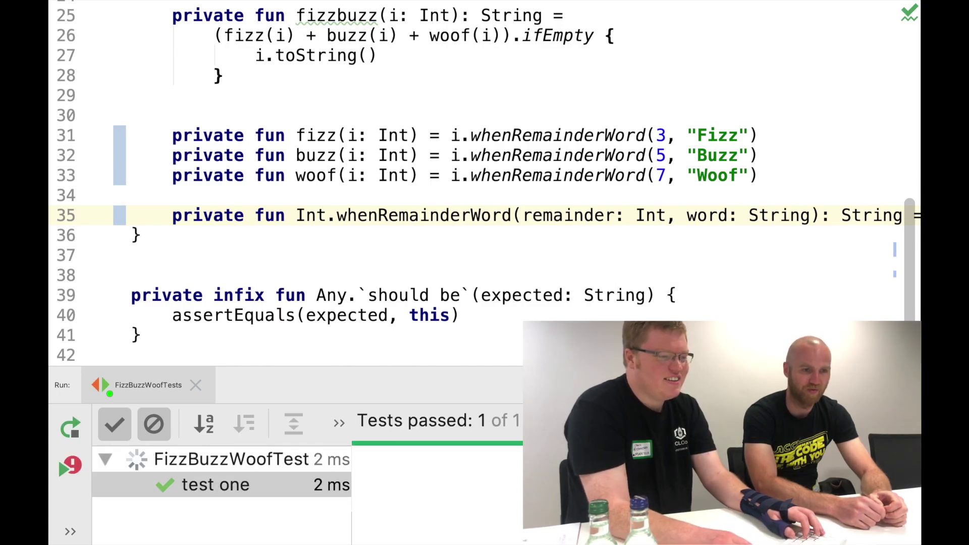
key(Left)
key(Left)
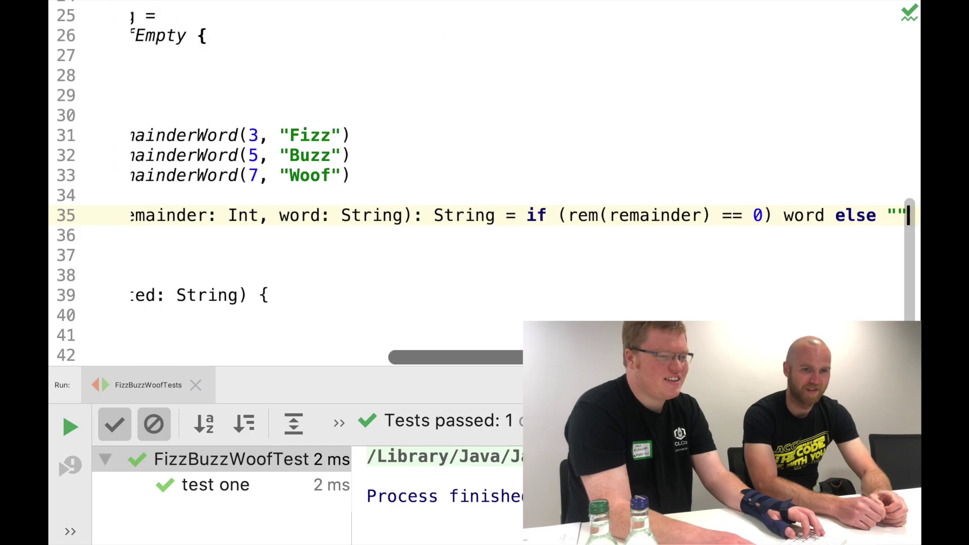
key(alt+Left)
key(alt+Left)
key(alt+Left)
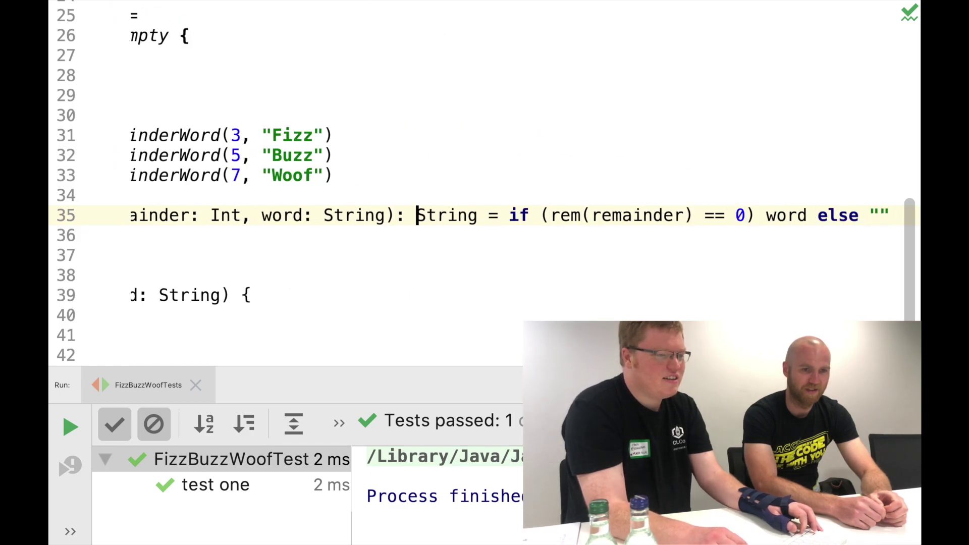
key(alt+Return)
key(Return)
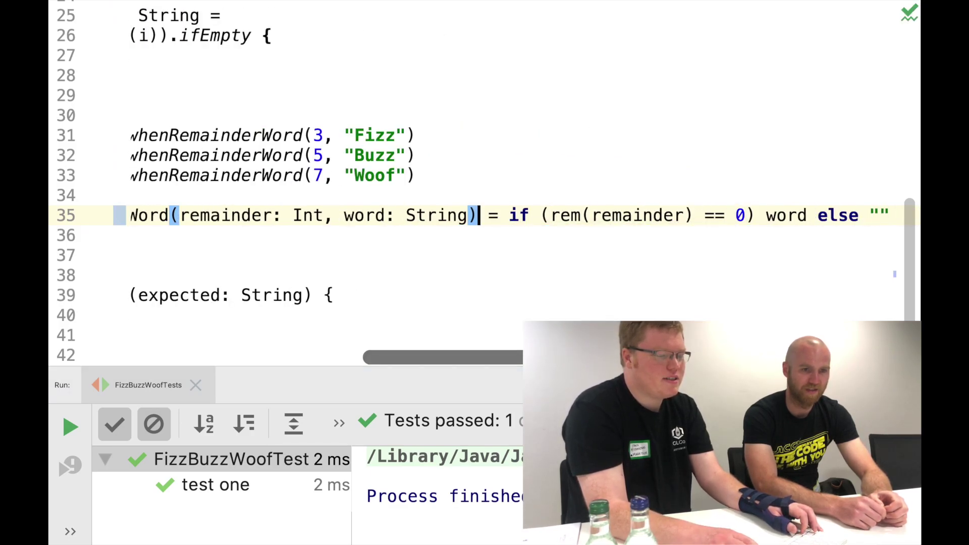
- Move the helper's if expression onto its own line and convert it to a when block
key(Right)
key(Right)
key(Right)
key(Return)
key(alt+Return)
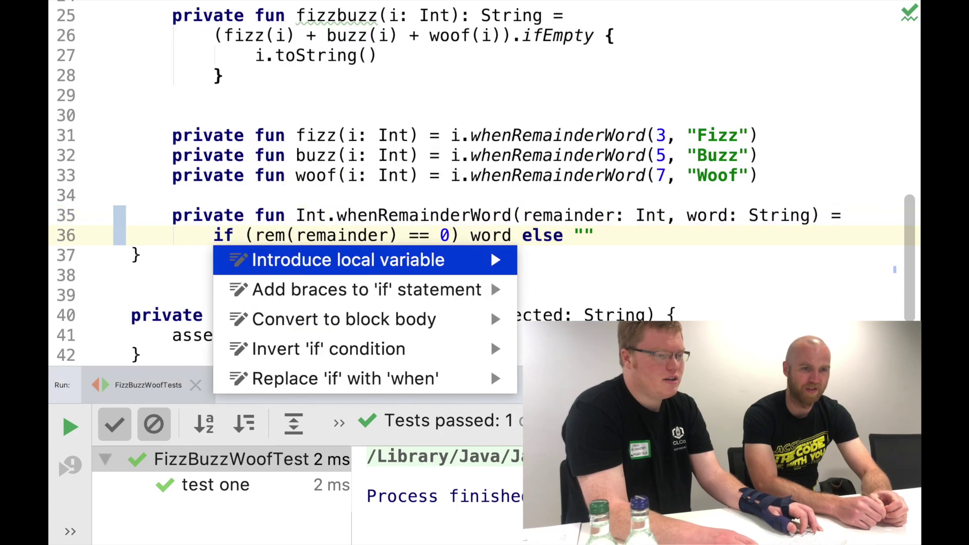
key(Down)
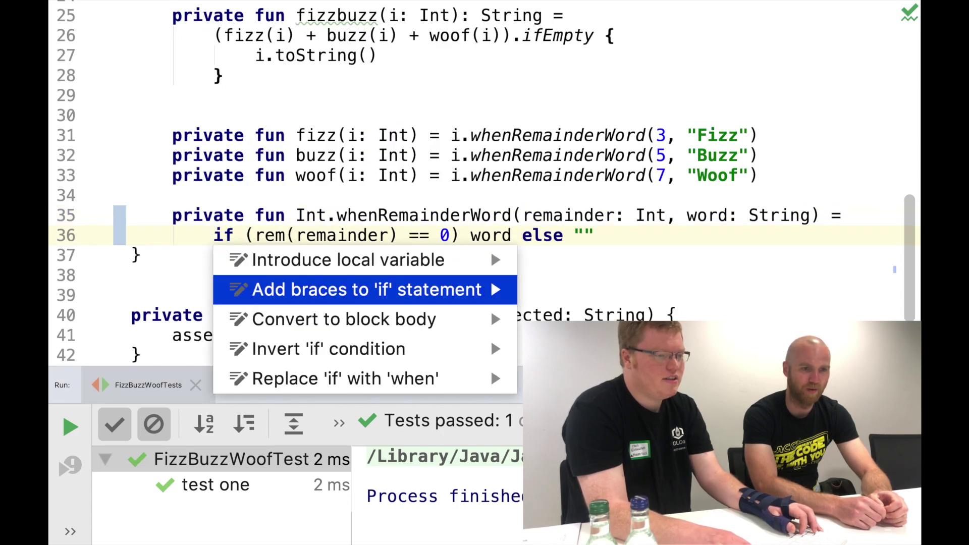
key(Down)
key(Down)
key(Down)
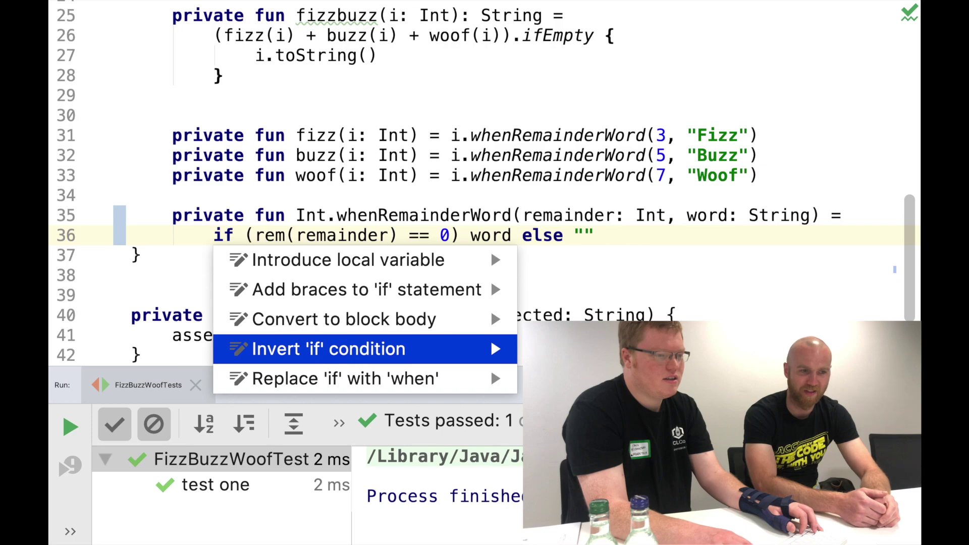
key(Down)
key(Return)
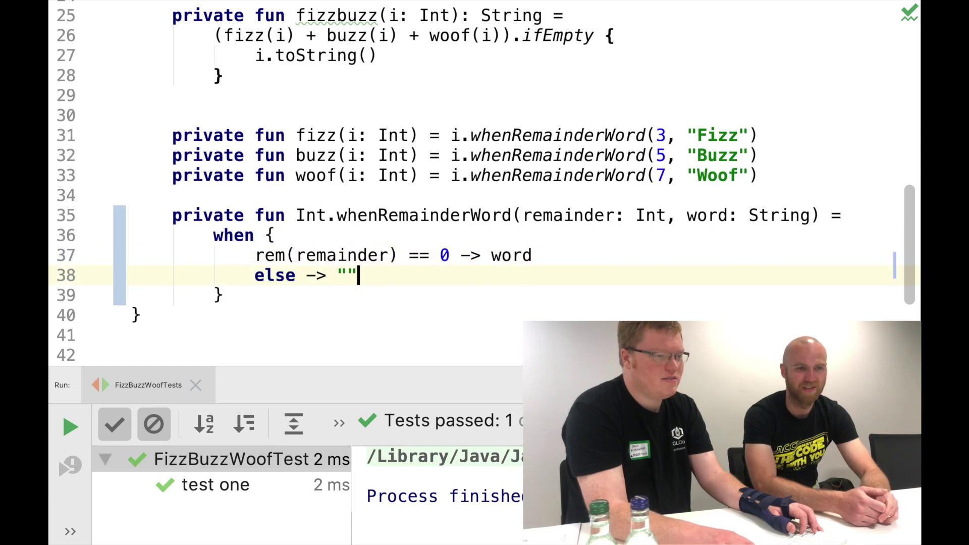
- Undo the when conversion back to the one-line if, rerun the tests, and hide results
key(ctrl+z)
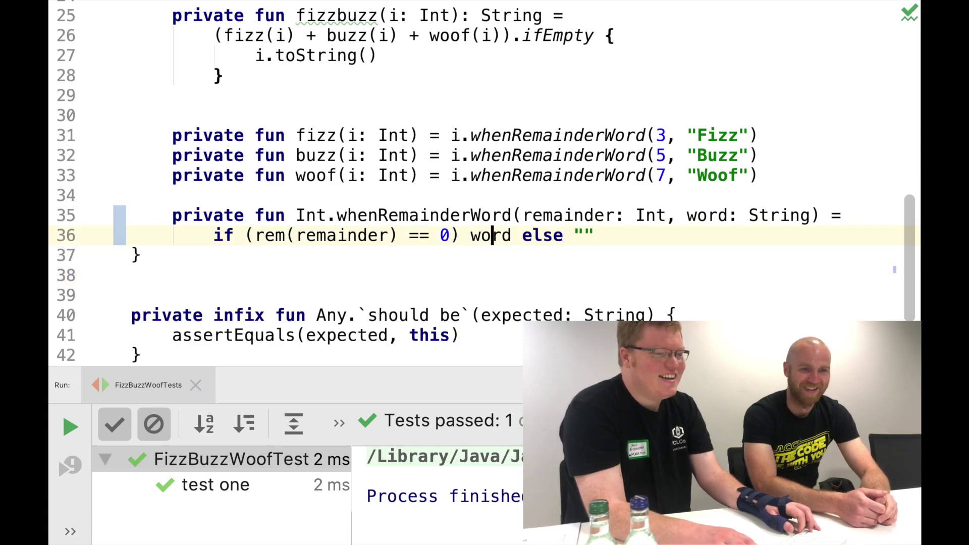
key(alt+Return)
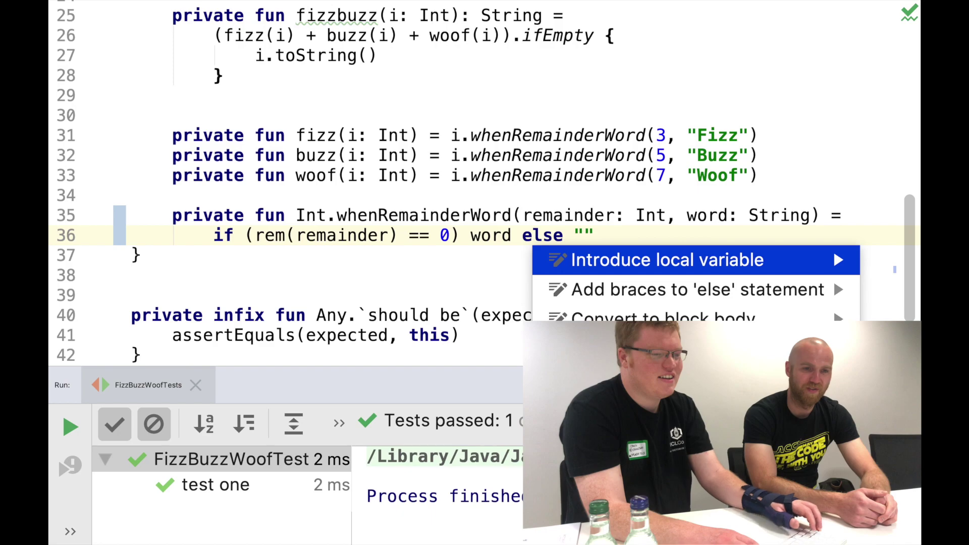
key(Escape)
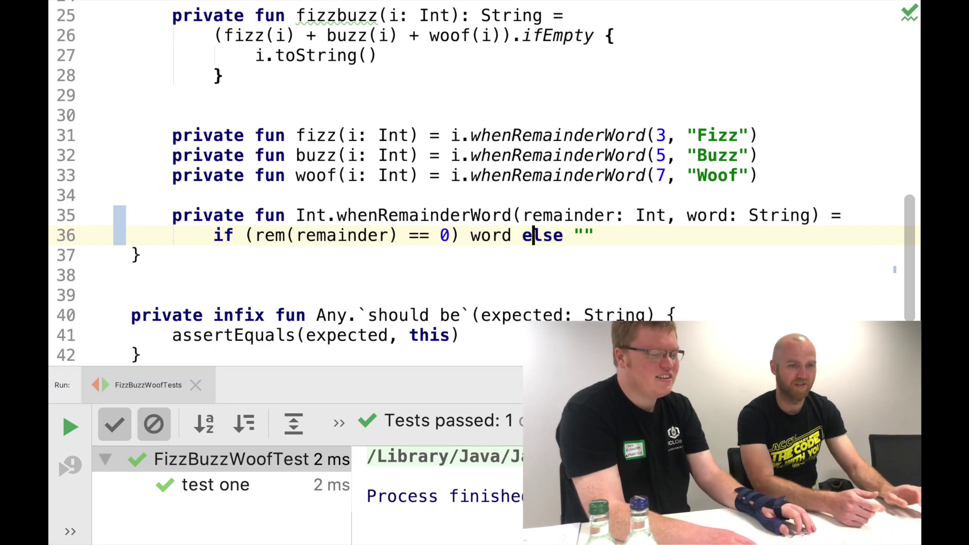
key(ctrl+r)
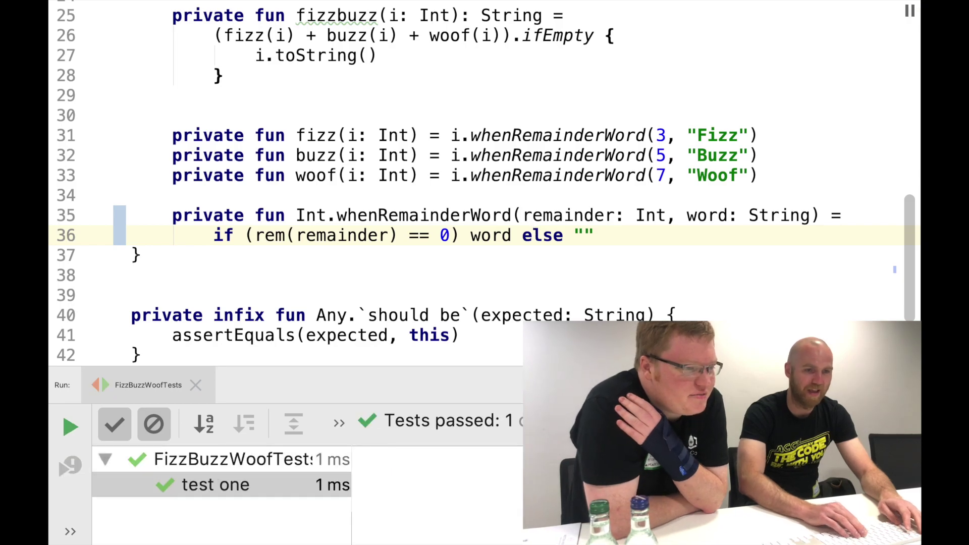
key(ctrl+shift+F12)
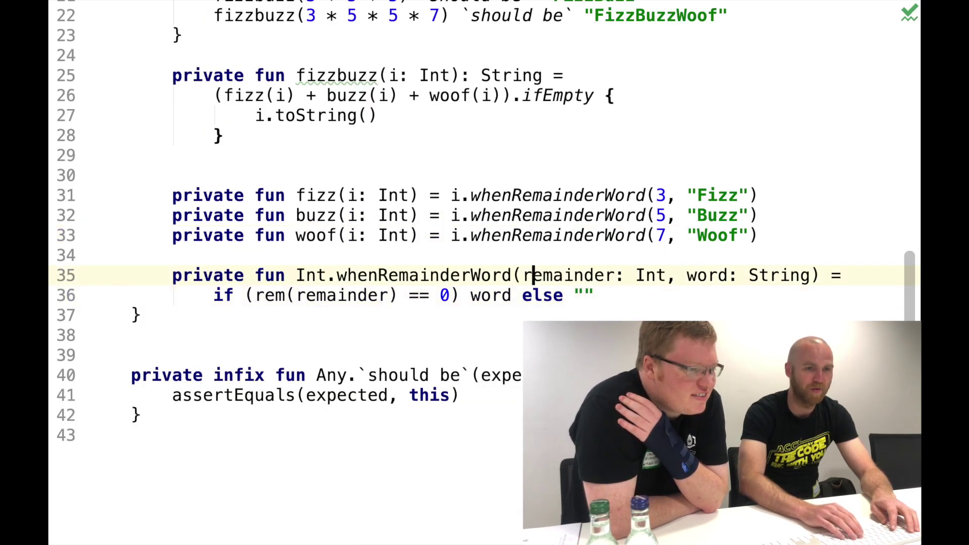
- Add a listOf(::fizz, ::buzz, ::woof) line above the fizz + buzz + woof sum
key(Up)
key(Up)
key(Up)
key(Up)
key(Up)
key(Up)
key(Down)
key(Down)
key(Down)
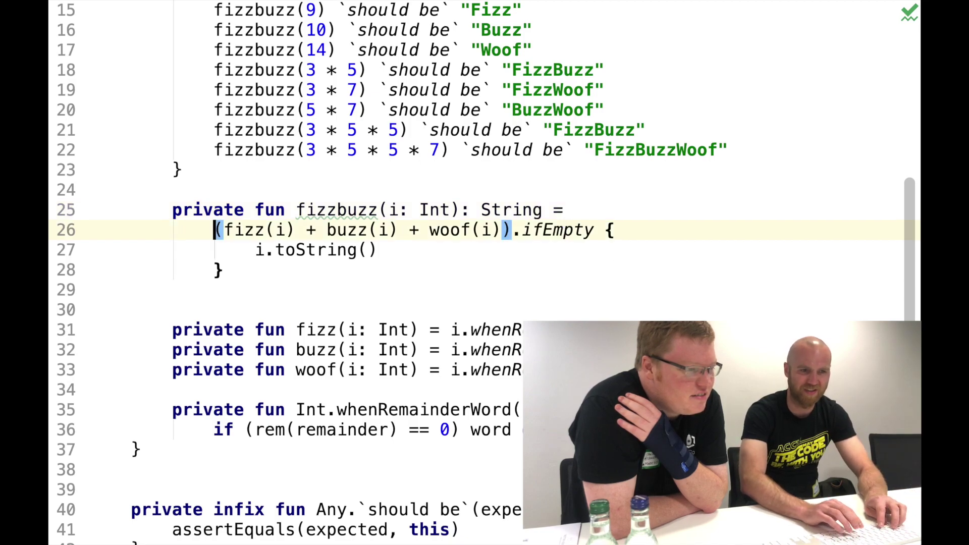
key(shift+Right)
key(shift+Right)
key(shift+Right)
key(shift+Right)
key(shift+Right)
key(Left)
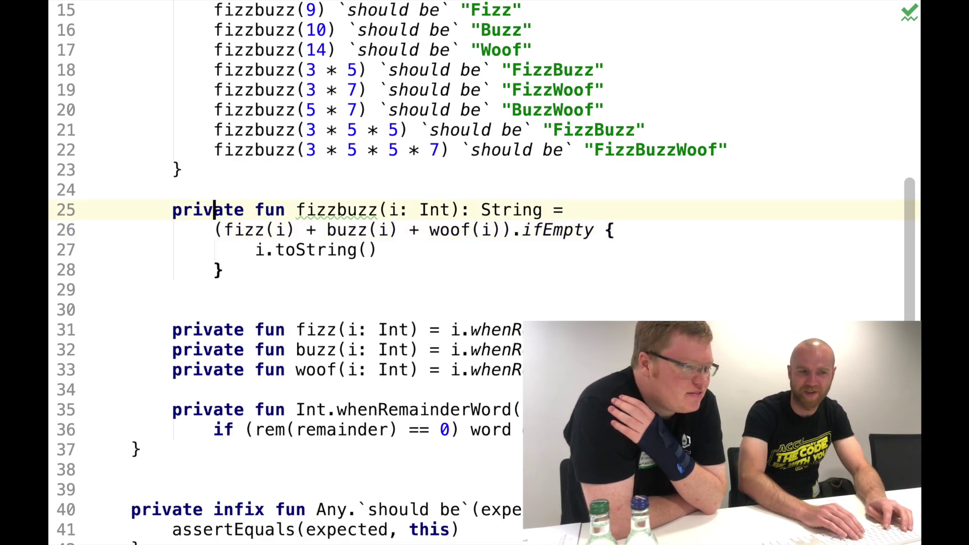
key(End)
key(Return)
text(tO)
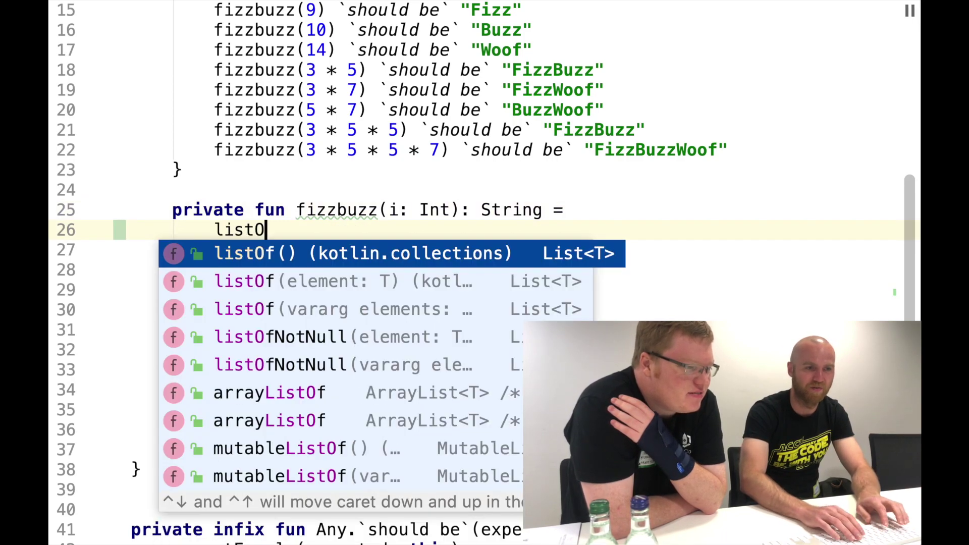
key(Return)
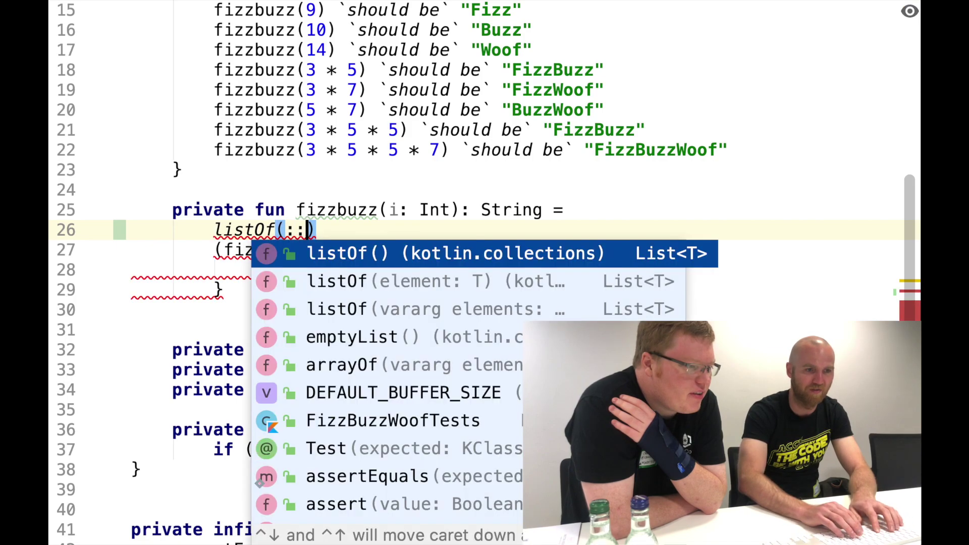
text(fizz)
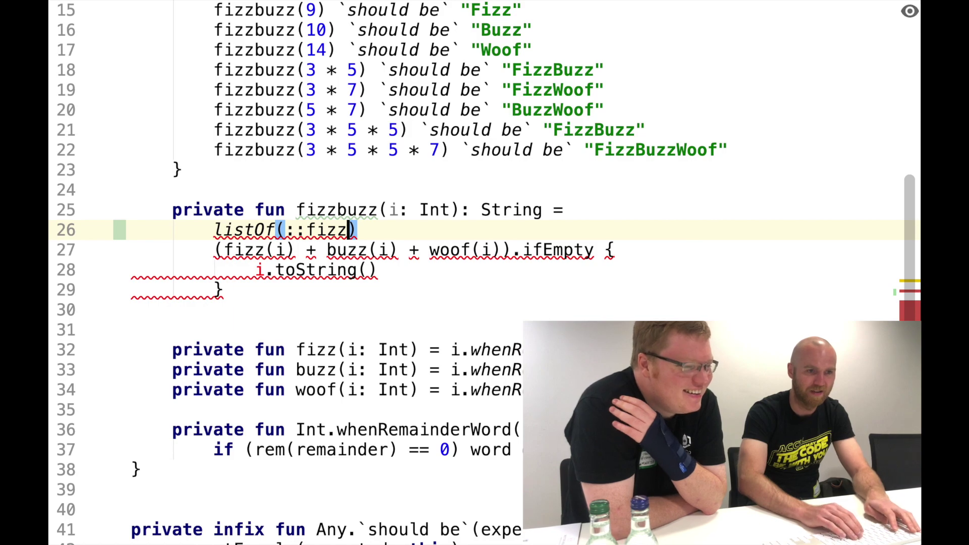
- Chain .map { it.invoke(i) } and .joinToString("") onto the function list
key(End)
key(Return)
text(.m)
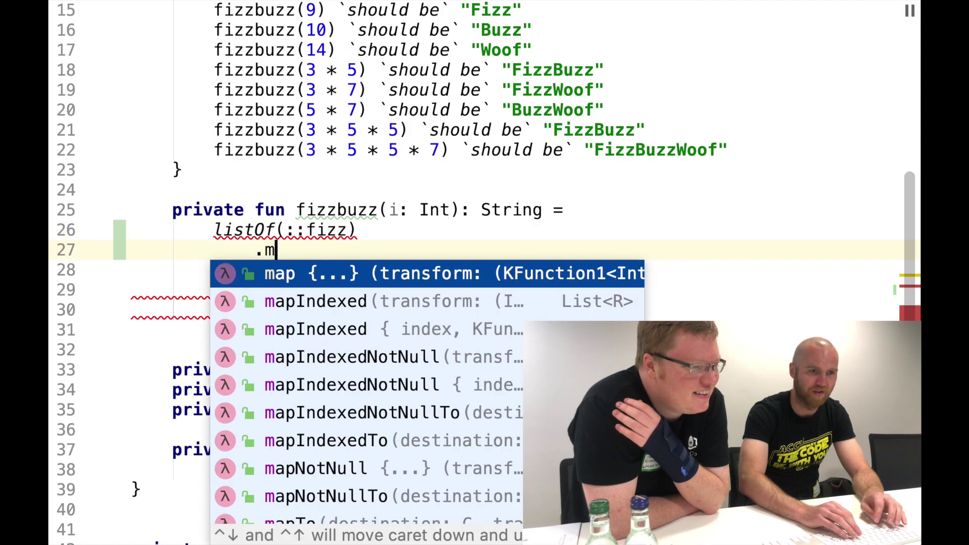
text(a)
key(Return)
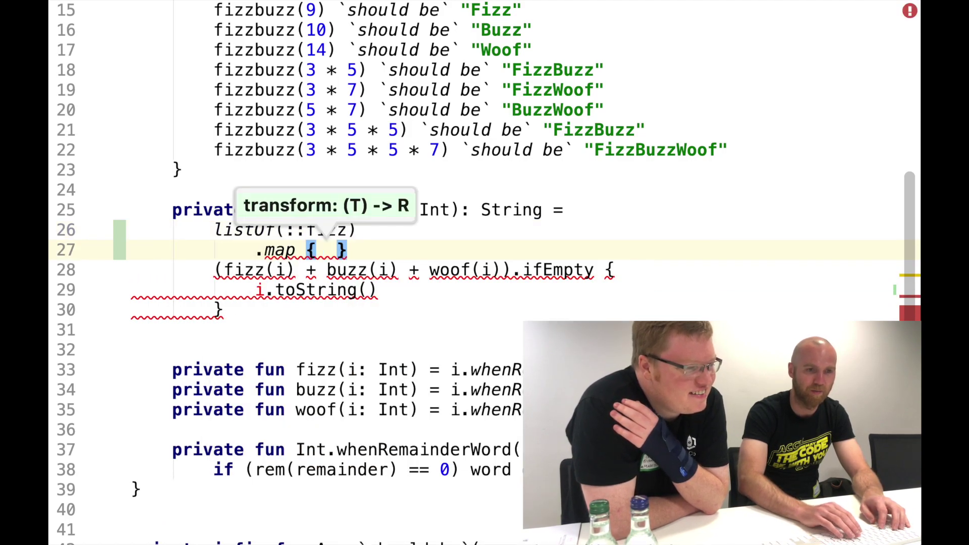
text(it(i)
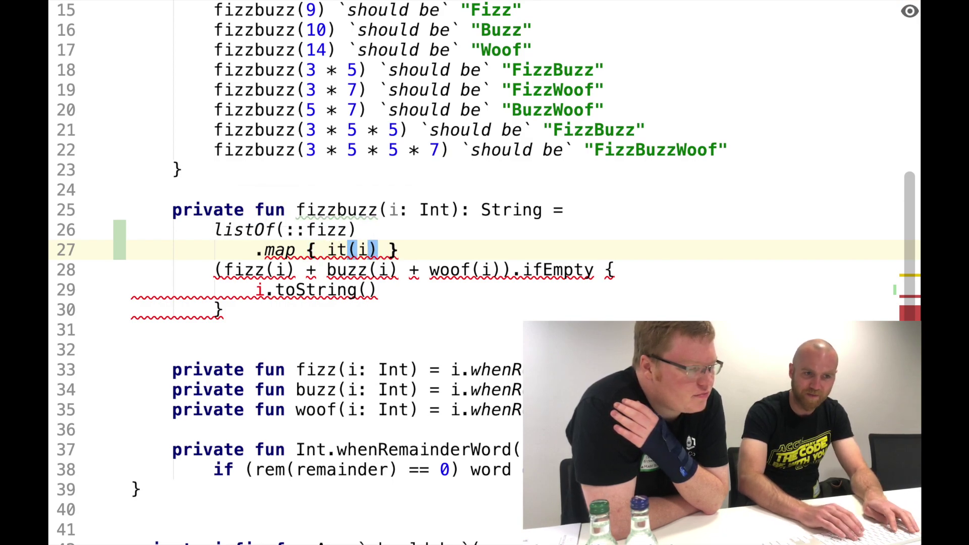
text(.)
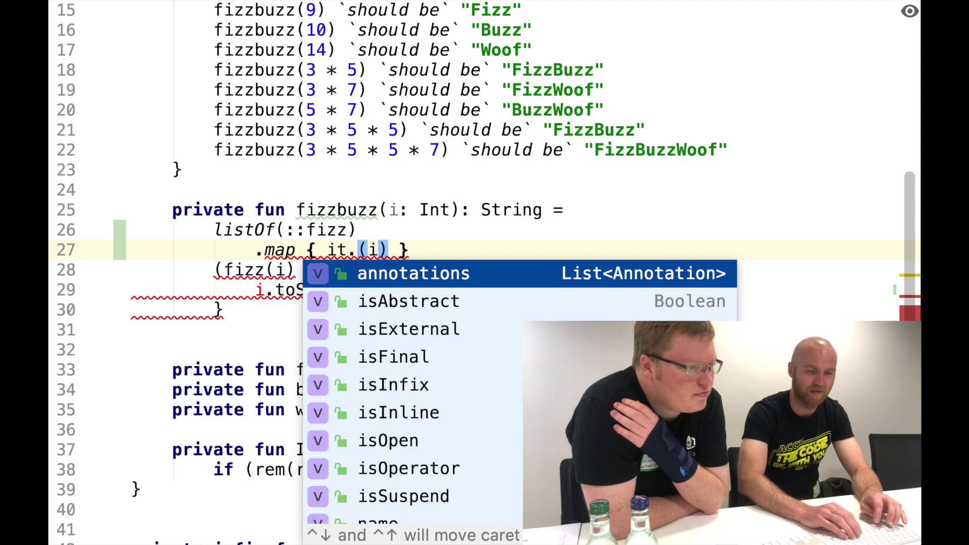
text(app)
key(BackSpace)
key(BackSpace)
key(BackSpace)
text(i)
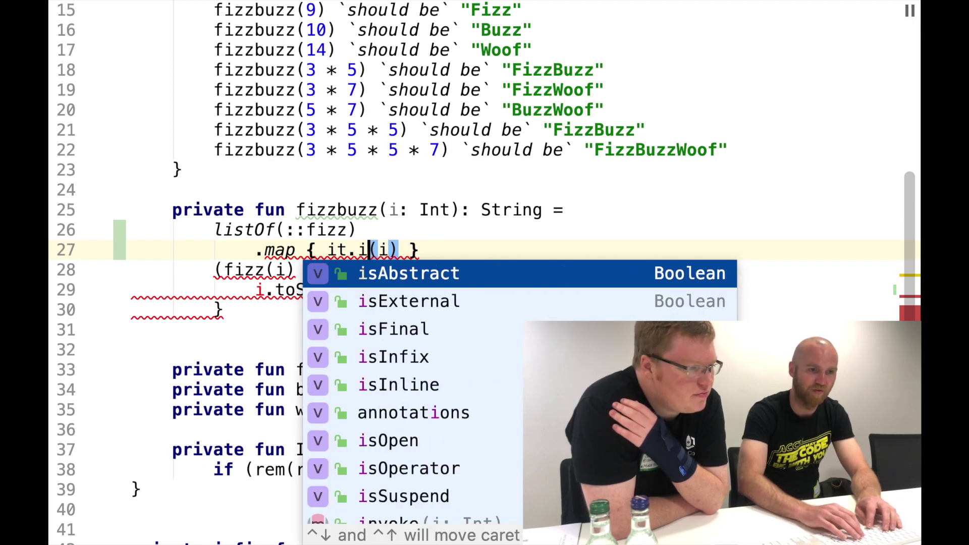
text(nv)
key(Return)
key(Return)
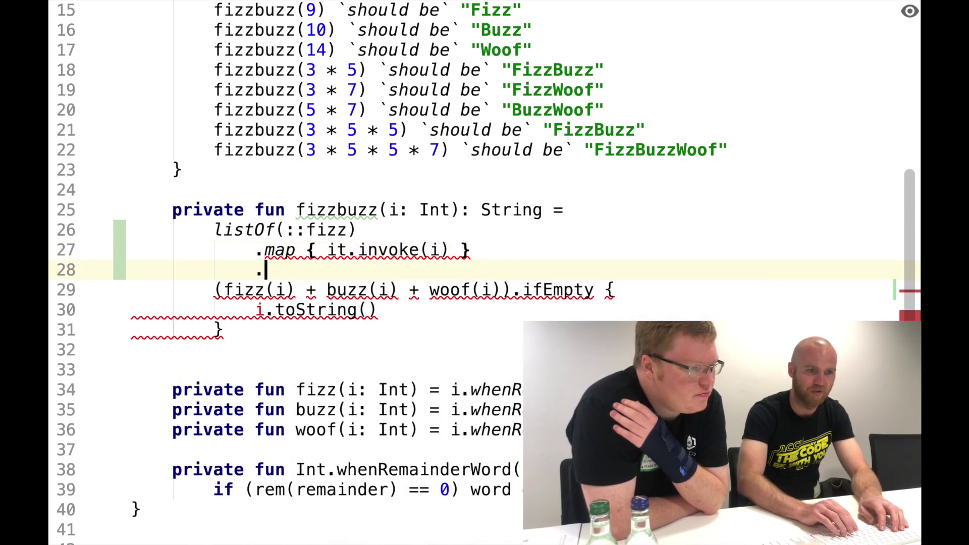
text(.jo)
key(Down)
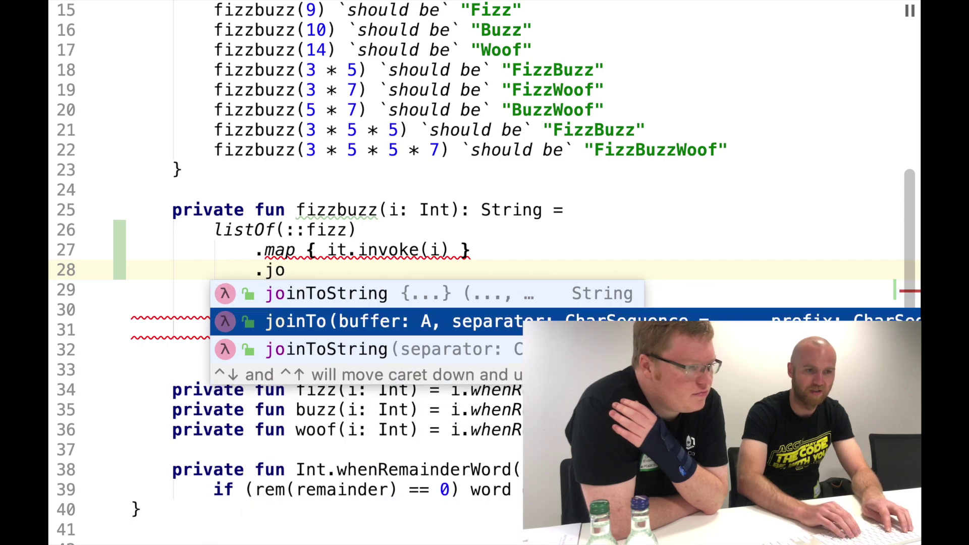
key(Down)
key(Return)
text(")
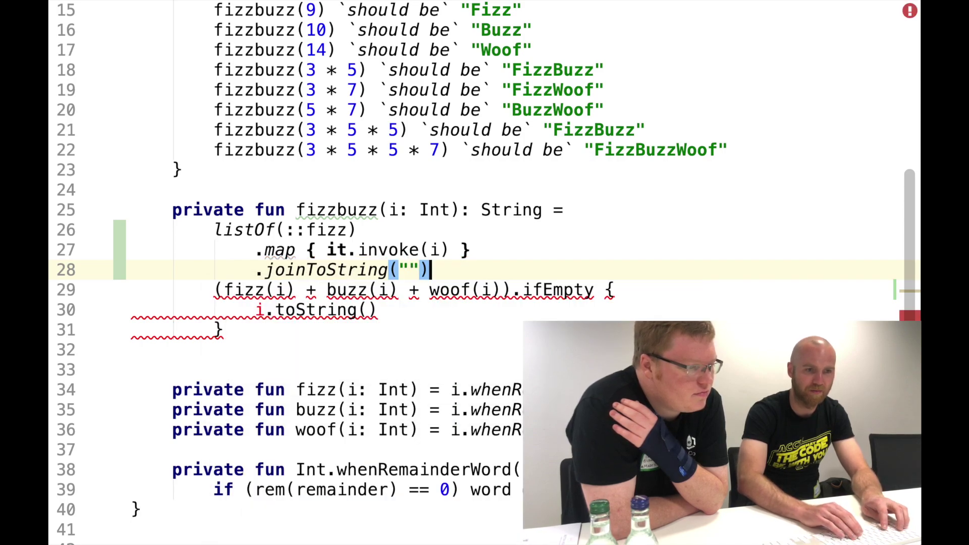
- Delete the old fizz + buzz + woof sum and reformat the call chain
key(shift+Down)
key(BackSpace)
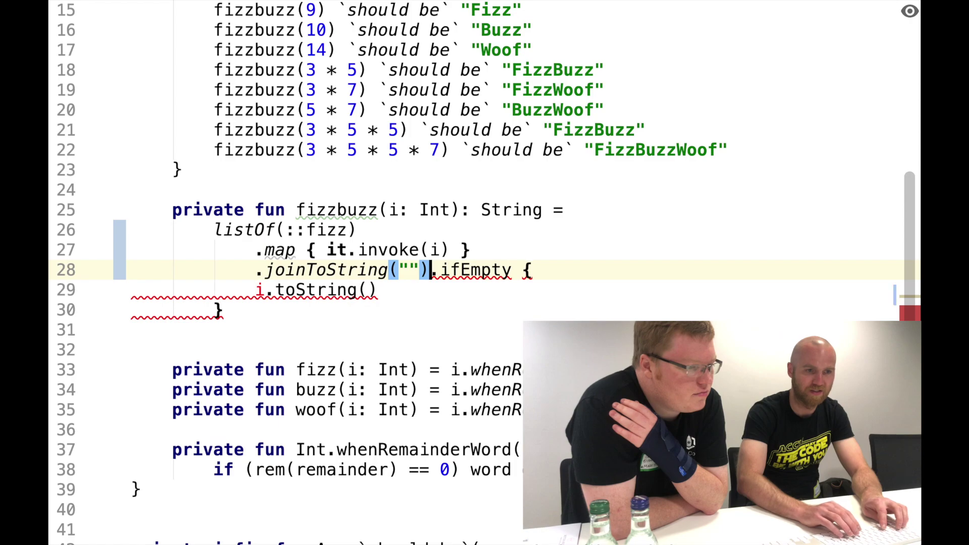
key(Return)
key(ctrl+alt+l)
key(Up)
key(Up)
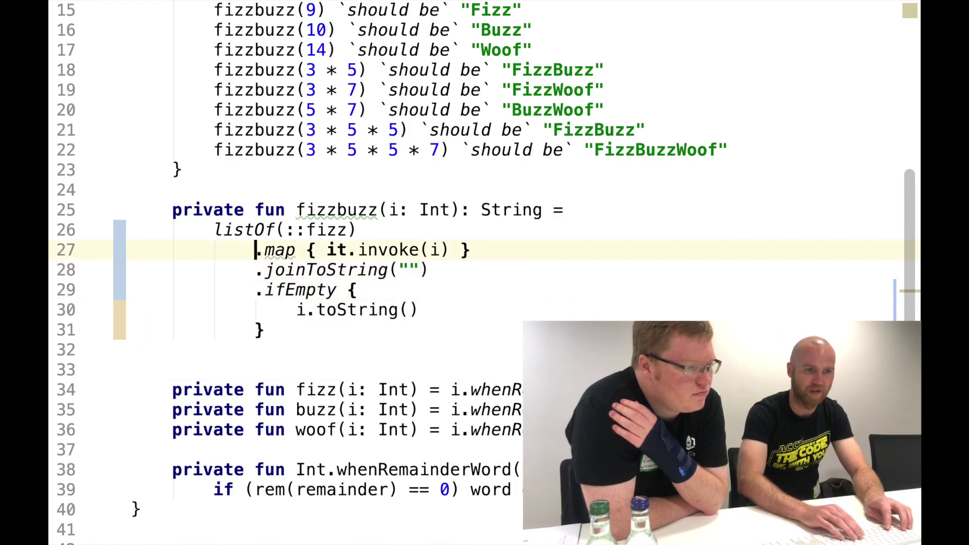
text(, ::buz)
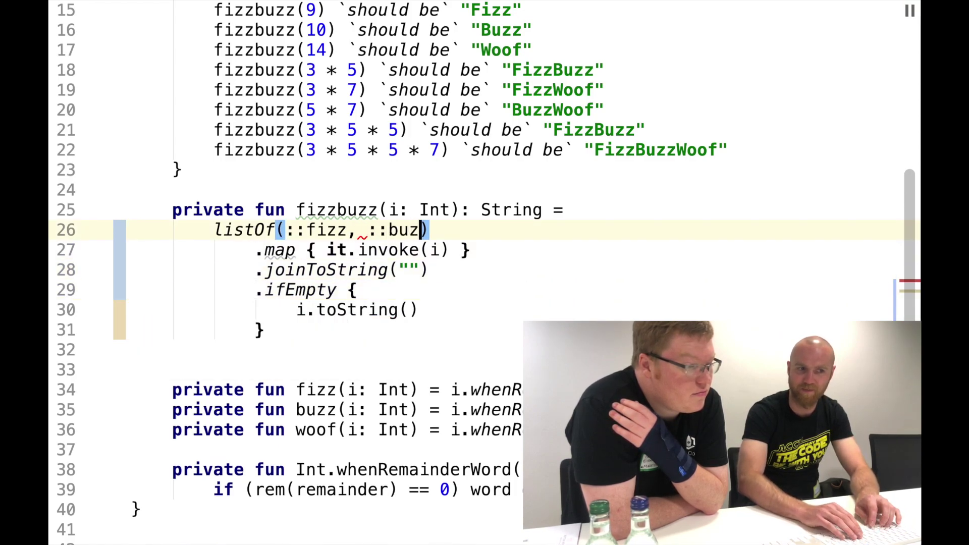
text(z, ::woof)
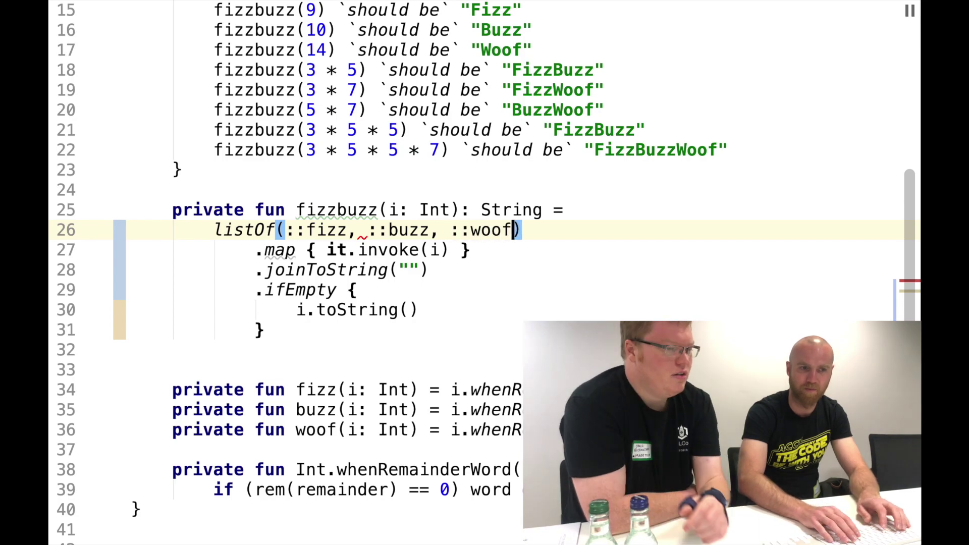
key(Home)
- Merge the map call into joinToString("") and place joinToString on its own line
key(Down)
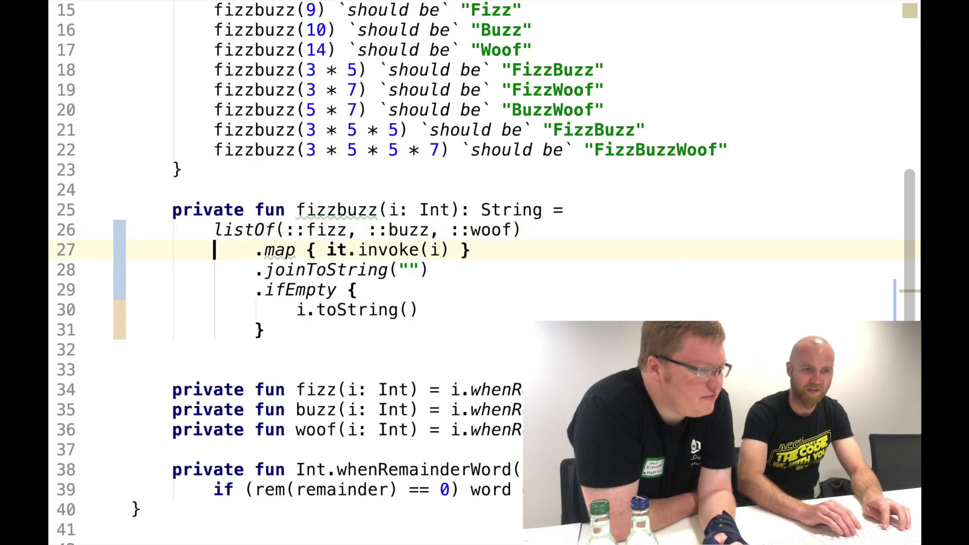
key(Right)
key(Right)
key(Right)
key(alt+Return)
key(Return)
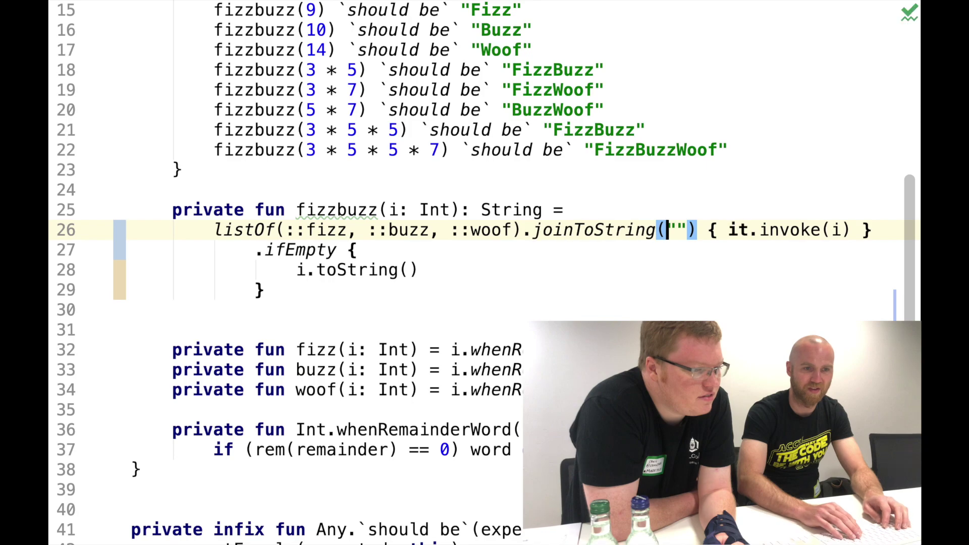
key(Left)
key(Return)
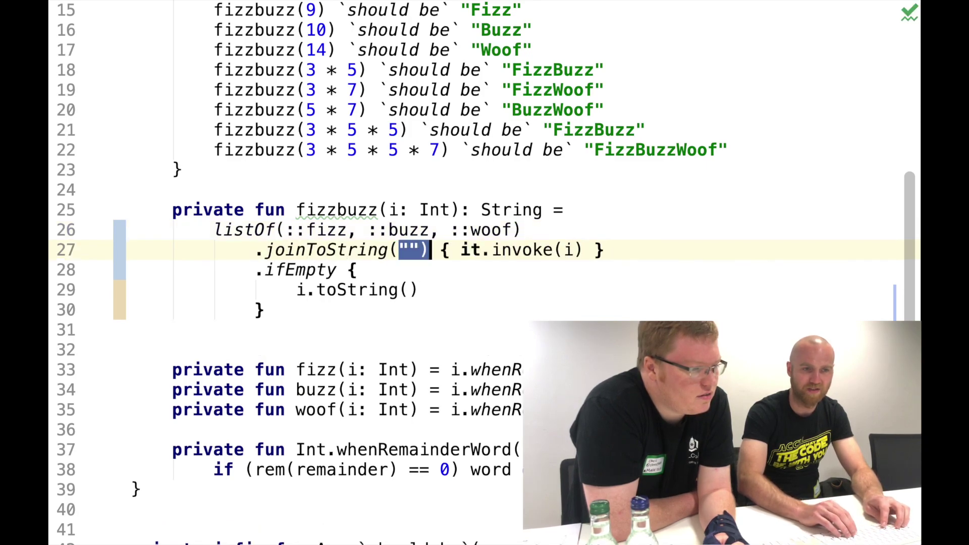
- Replace it.invoke(i) with the direct call it(i), then rerun the passing tests
key(Right)
key(Right)
key(shift+End)
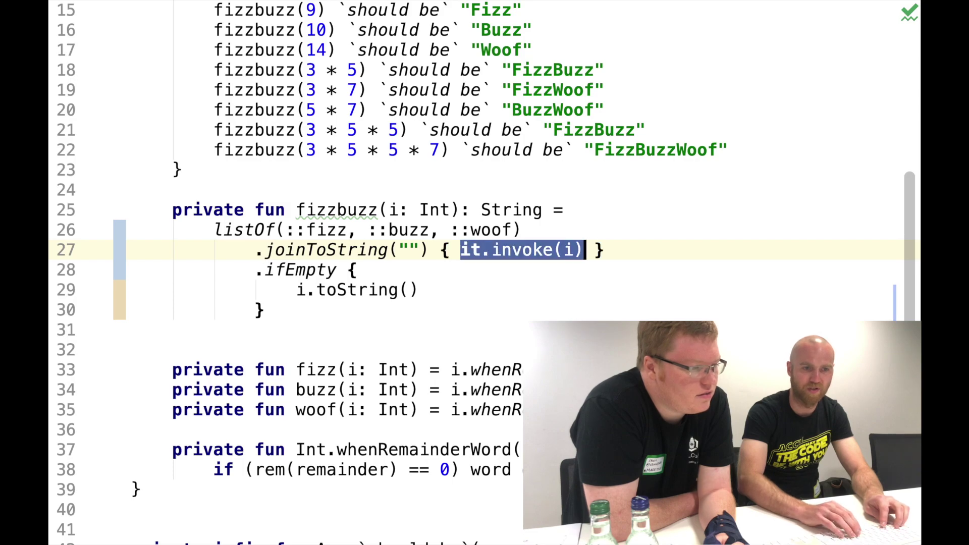
key(Left)
key(Left)
key(alt+Return)
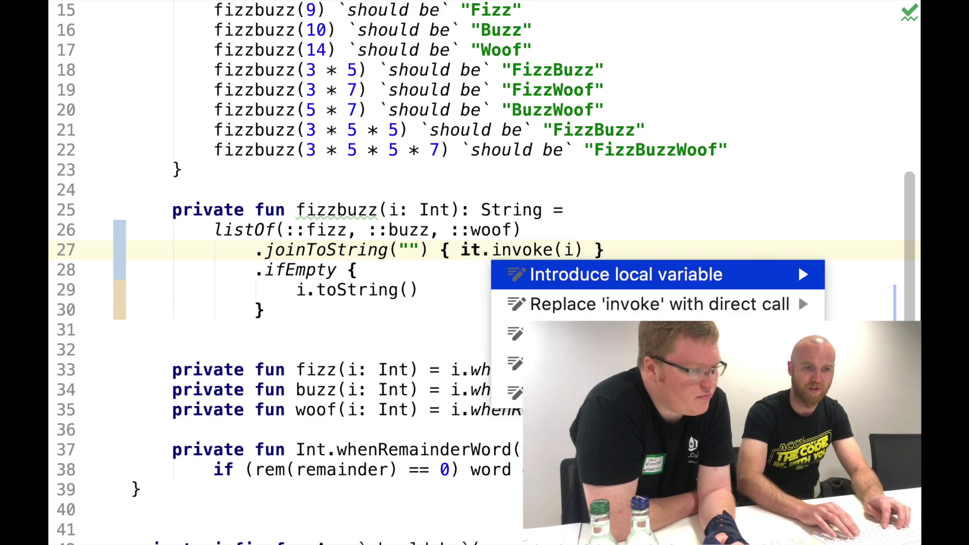
key(Down)
key(Return)
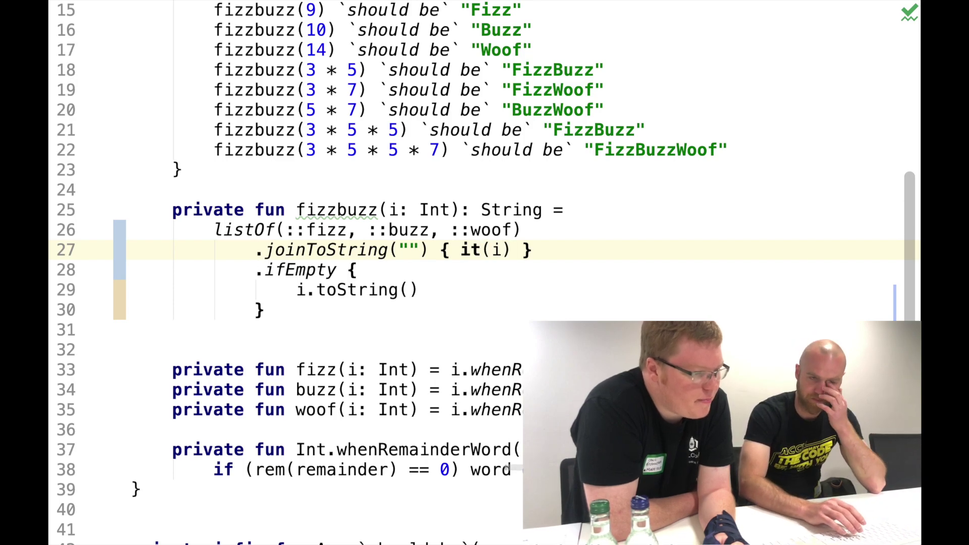
key(ctrl+r)
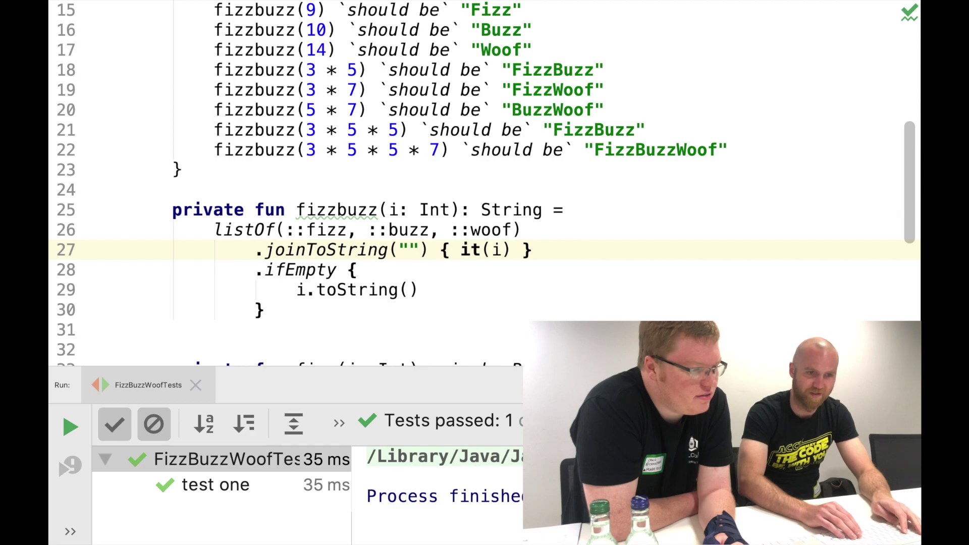
key(shift+Escape)
key(Up)
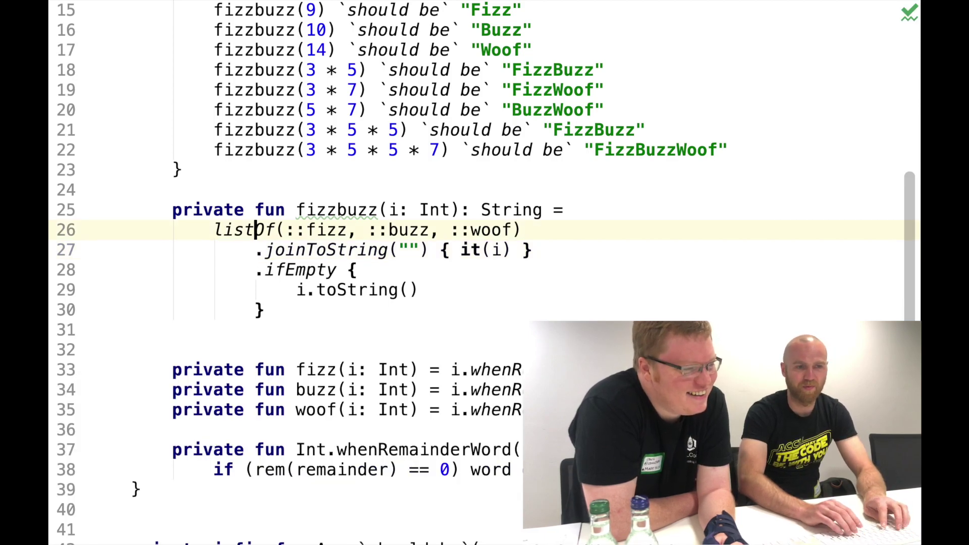
key(alt+Up)
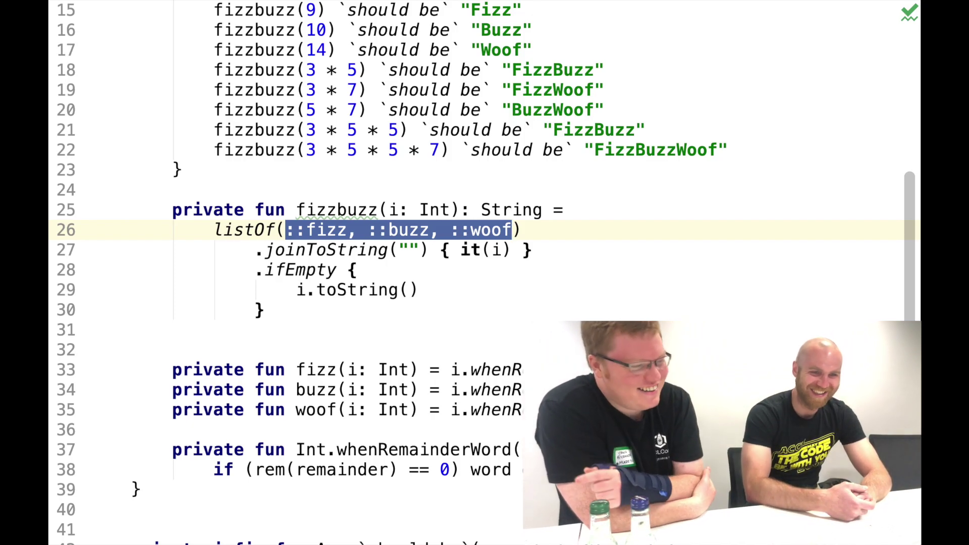
key(Home)
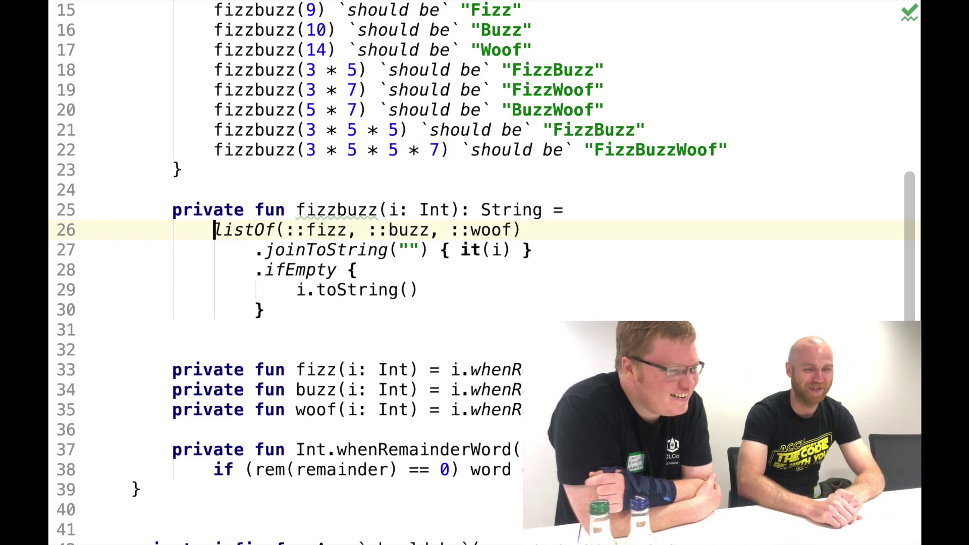